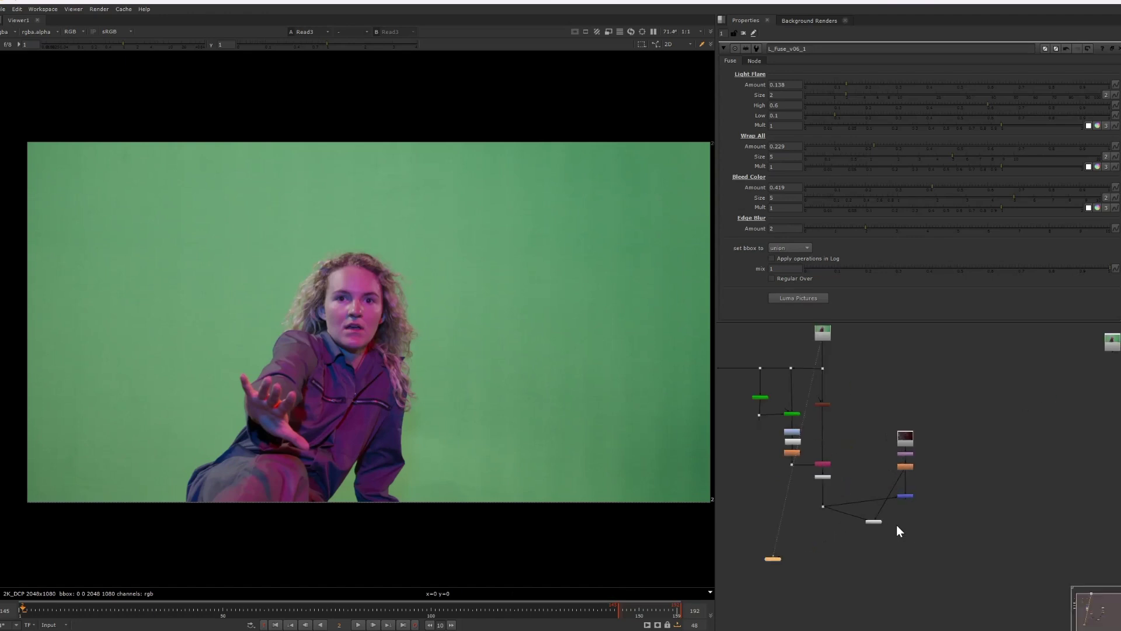
Step: Compare the original green screen plate with the finished barn composite around the woman's face and hair
{"action": "key", "text": "1"}
{"action": "scroll", "coordinate": [391, 315], "scroll_direction": "up", "scroll_amount": 5}
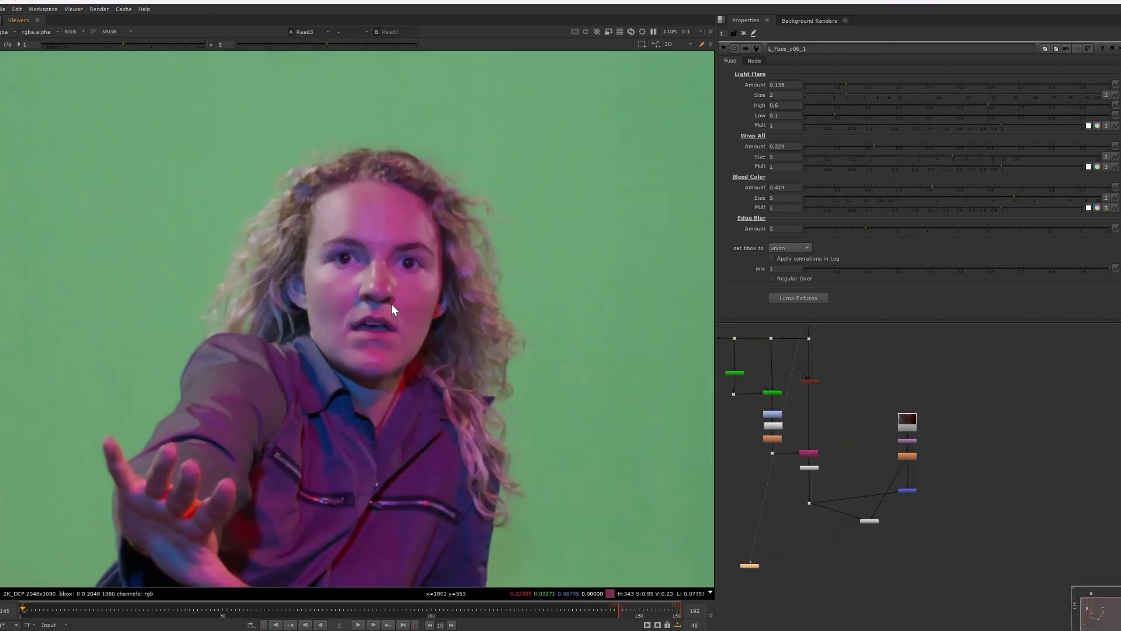
{"action": "scroll", "coordinate": [391, 303], "scroll_direction": "down", "scroll_amount": 5}
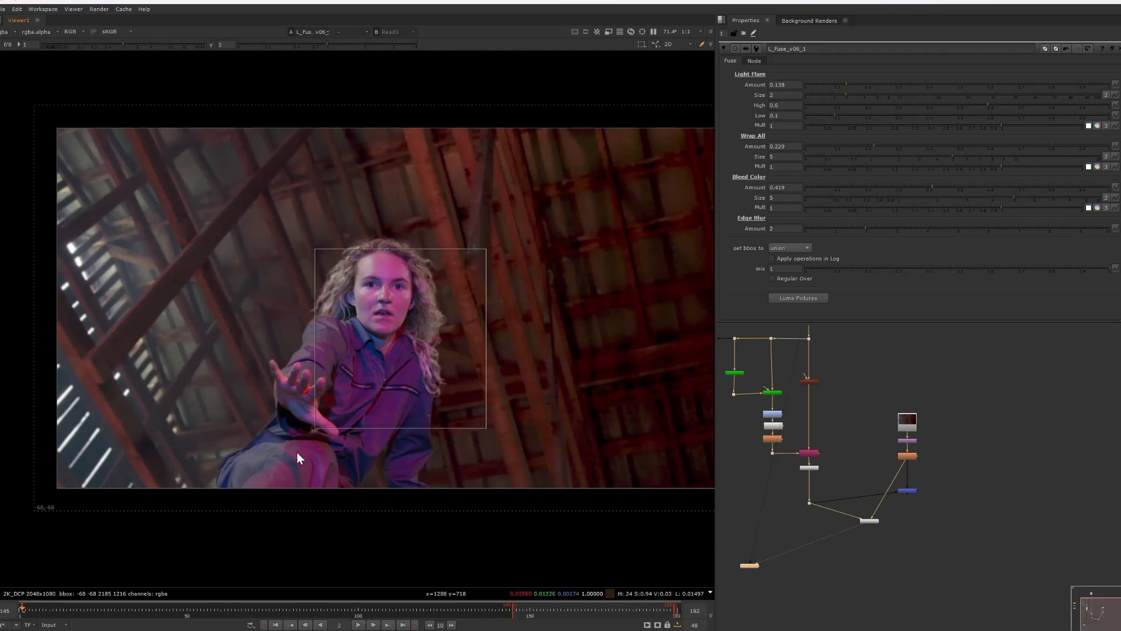
{"action": "scroll", "coordinate": [415, 268], "scroll_direction": "up", "scroll_amount": 3}
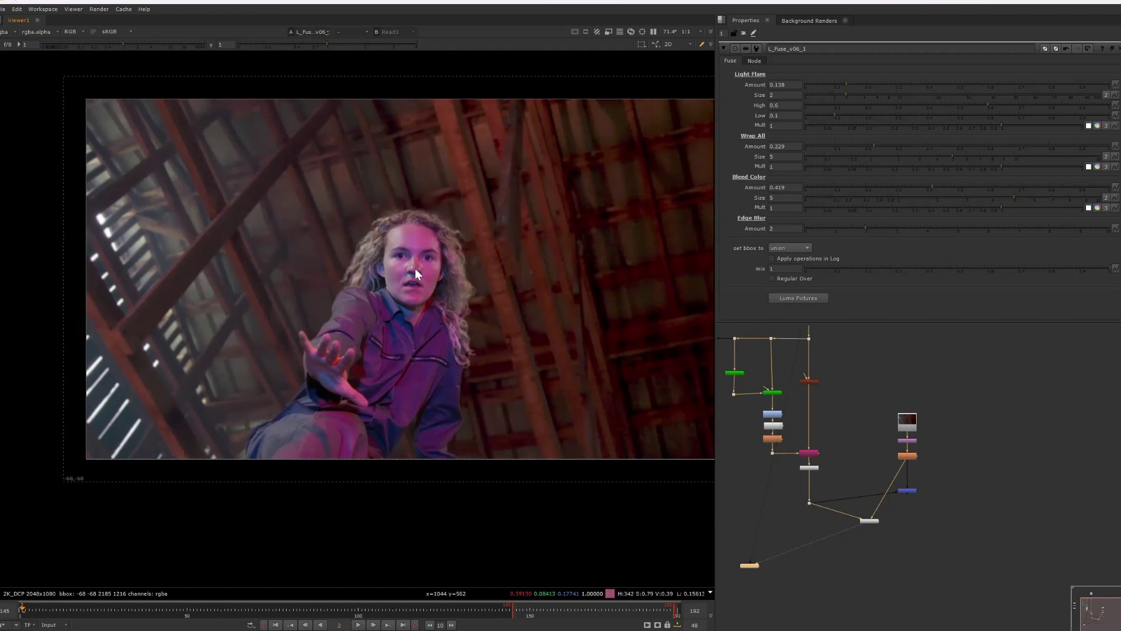
{"action": "key", "text": "1"}
{"action": "key", "text": "2"}
{"action": "key", "text": "1"}
{"action": "key", "text": "2"}
{"action": "key", "text": "1"}
{"action": "key", "text": "2"}
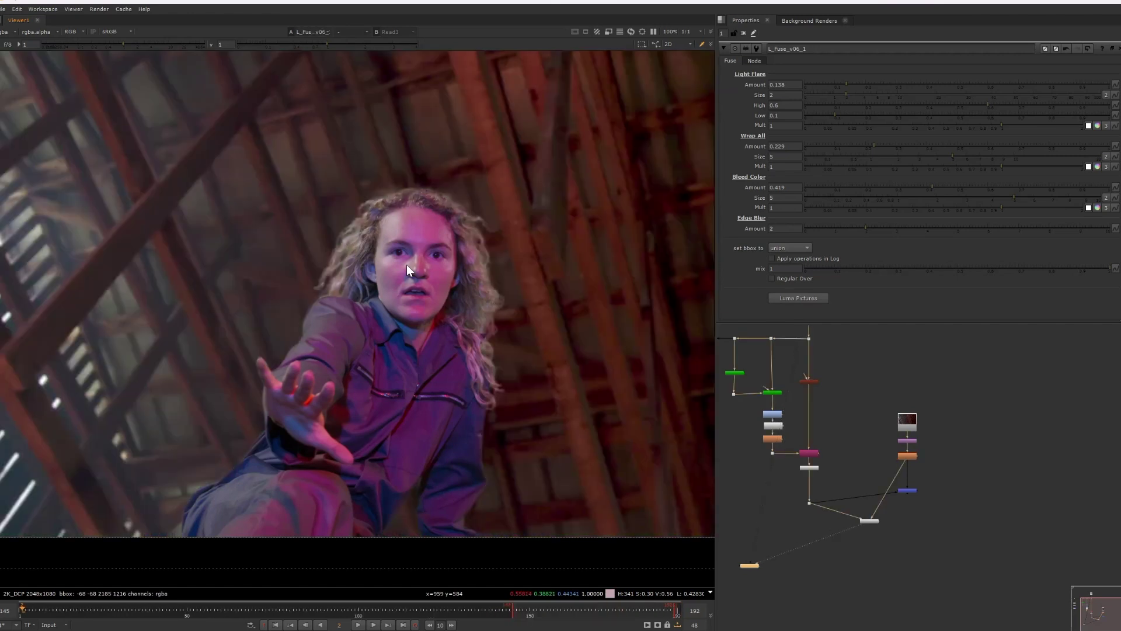
{"action": "key", "text": "2"}
{"action": "key", "text": "1"}
{"action": "key", "text": "2"}
{"action": "key", "text": "1"}
{"action": "key", "text": "2"}
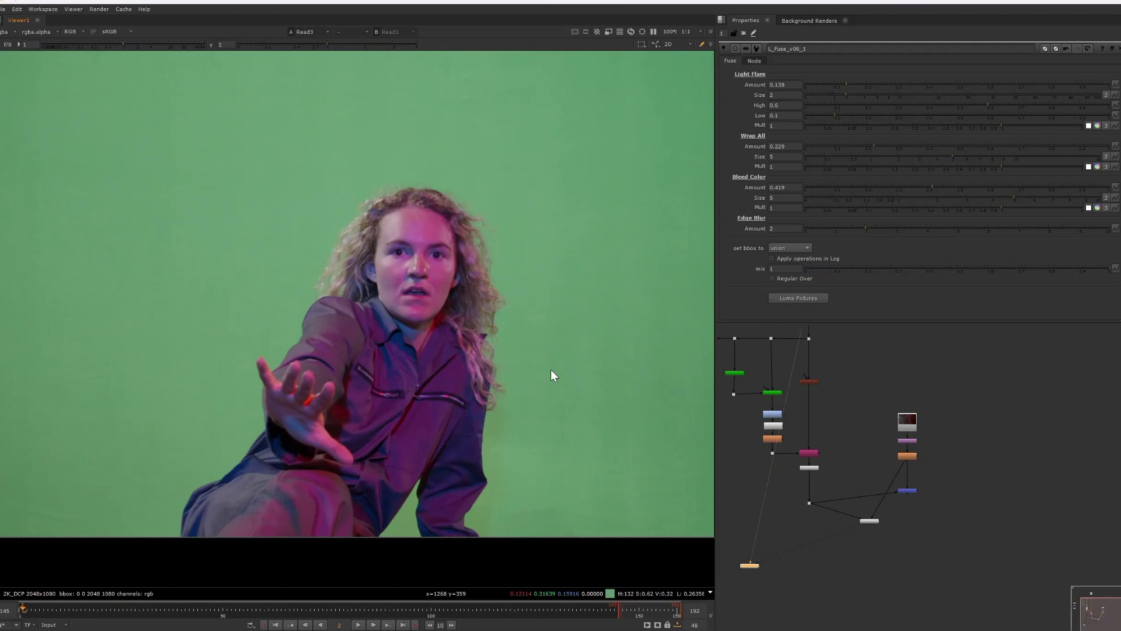
Step: Reposition the separate Read1 plate node in open graph space, show it in the viewer and open its properties
{"action": "middle_click_drag", "start_coordinate": [1030, 441], "coordinate": [879, 444]}
{"action": "middle_click_drag", "start_coordinate": [1066, 412], "coordinate": [879, 442]}
{"action": "scroll", "coordinate": [879, 438], "scroll_direction": "down", "scroll_amount": 4}
{"action": "scroll", "coordinate": [860, 395], "scroll_direction": "up", "scroll_amount": 4}
{"action": "left_click_drag", "start_coordinate": [846, 387], "coordinate": [896, 398]}
{"action": "key", "text": "1"}
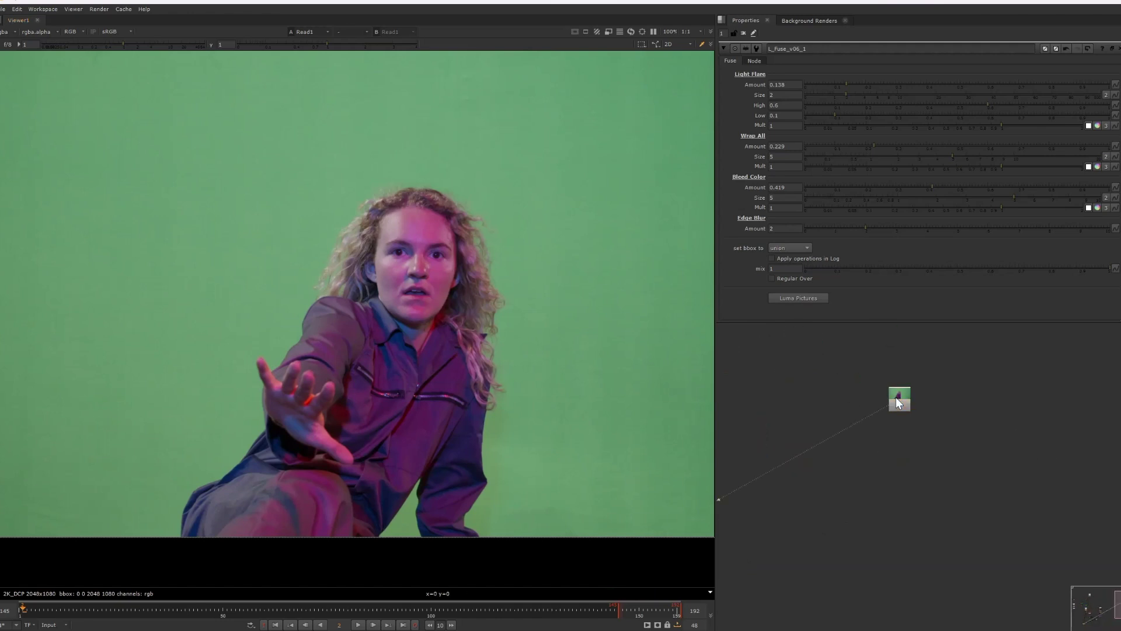
{"action": "double_click", "coordinate": [897, 398]}
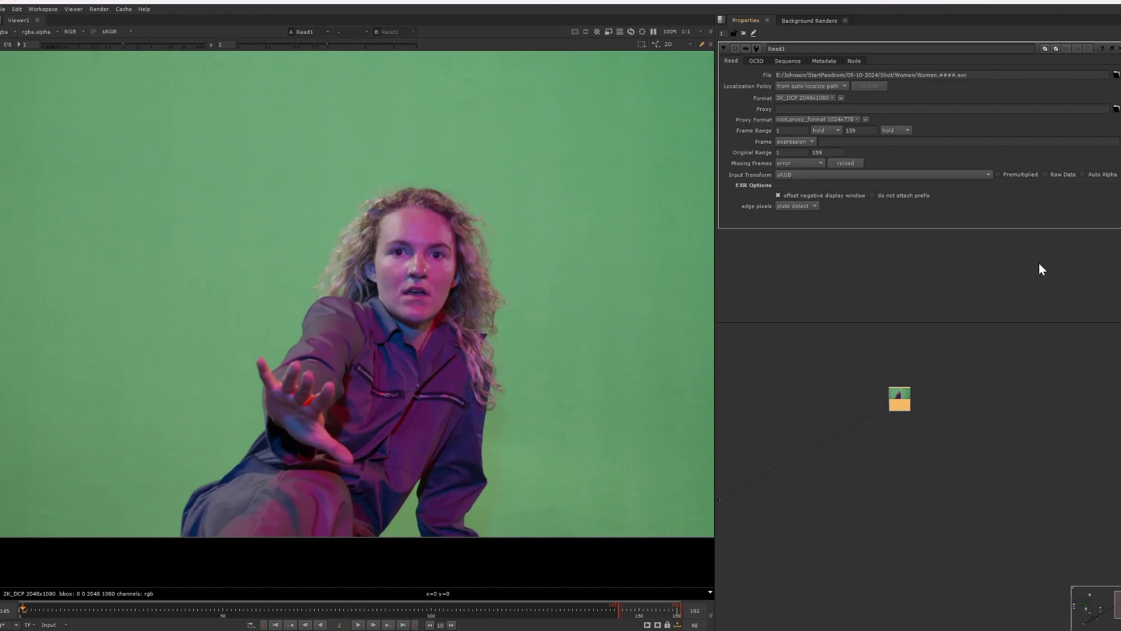
{"action": "left_click_drag", "start_coordinate": [899, 402], "coordinate": [932, 401]}
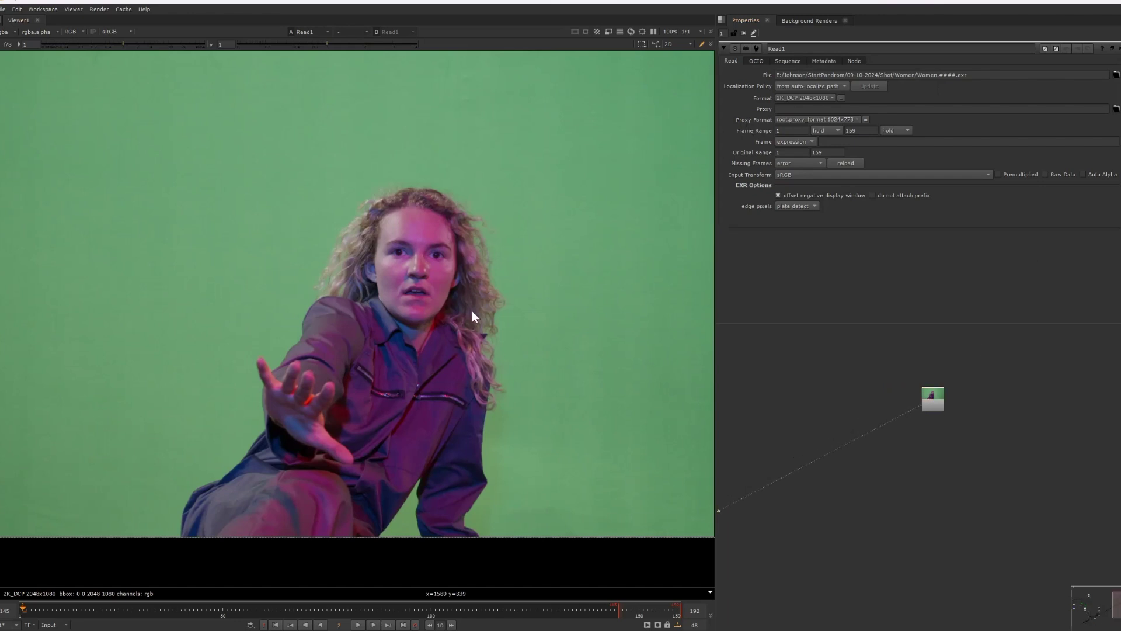
Step: Examine the plate's hair detail up close, along with the raised hands and lighting change near the middle of the shot
{"action": "scroll", "coordinate": [472, 310], "scroll_direction": "down", "scroll_amount": 3}
{"action": "middle_click_drag", "start_coordinate": [524, 288], "coordinate": [495, 296]}
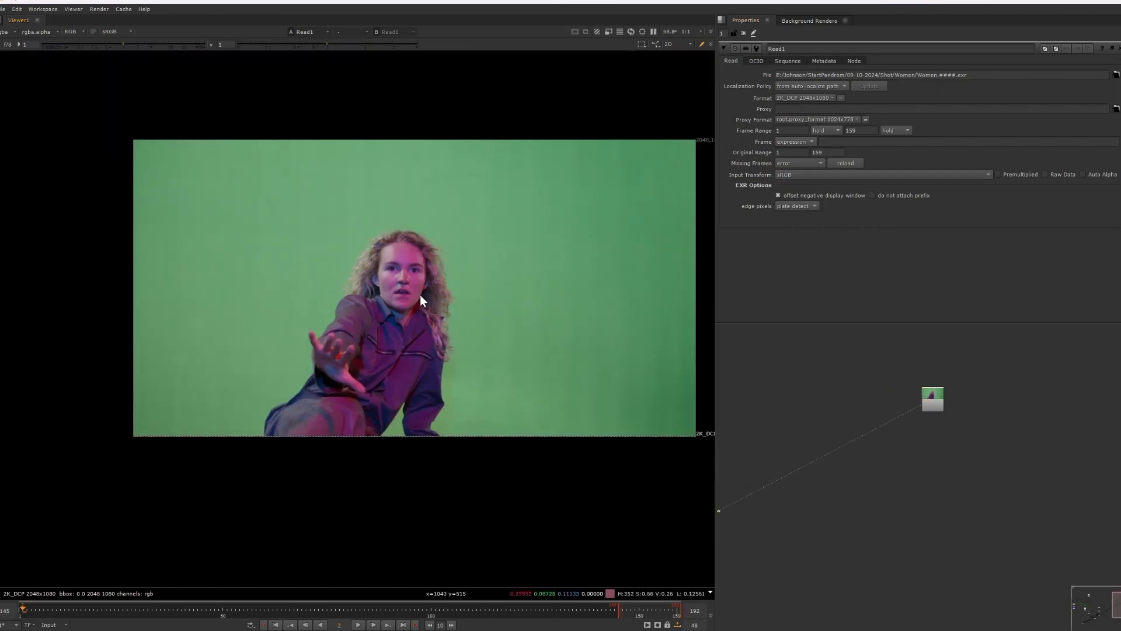
{"action": "scroll", "coordinate": [420, 297], "scroll_direction": "up", "scroll_amount": 5}
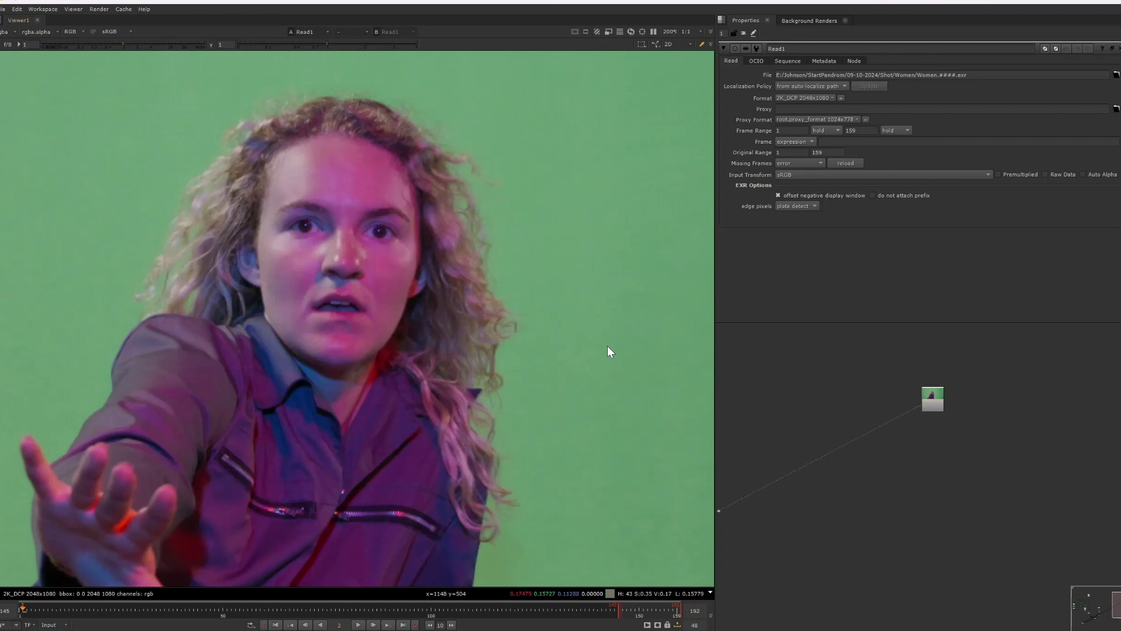
{"action": "scroll", "coordinate": [503, 265], "scroll_direction": "down", "scroll_amount": 4}
{"action": "left_click", "coordinate": [324, 613]}
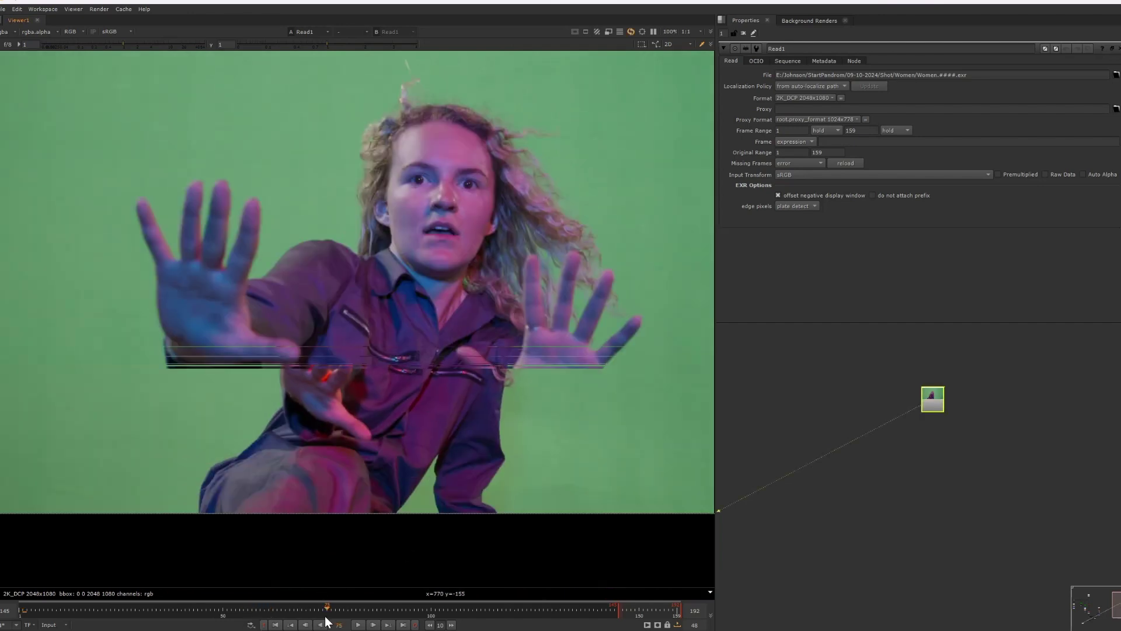
{"action": "mouse_move", "coordinate": [325, 616]}
{"action": "left_mouse_down"}
{"action": "mouse_move", "coordinate": [419, 601]}
{"action": "mouse_move", "coordinate": [599, 601]}
{"action": "mouse_move", "coordinate": [340, 582]}
{"action": "mouse_move", "coordinate": [78, 581]}
{"action": "mouse_move", "coordinate": [294, 583]}
{"action": "mouse_move", "coordinate": [138, 578]}
{"action": "mouse_move", "coordinate": [438, 611]}
{"action": "mouse_move", "coordinate": [320, 601]}
{"action": "left_mouse_up"}
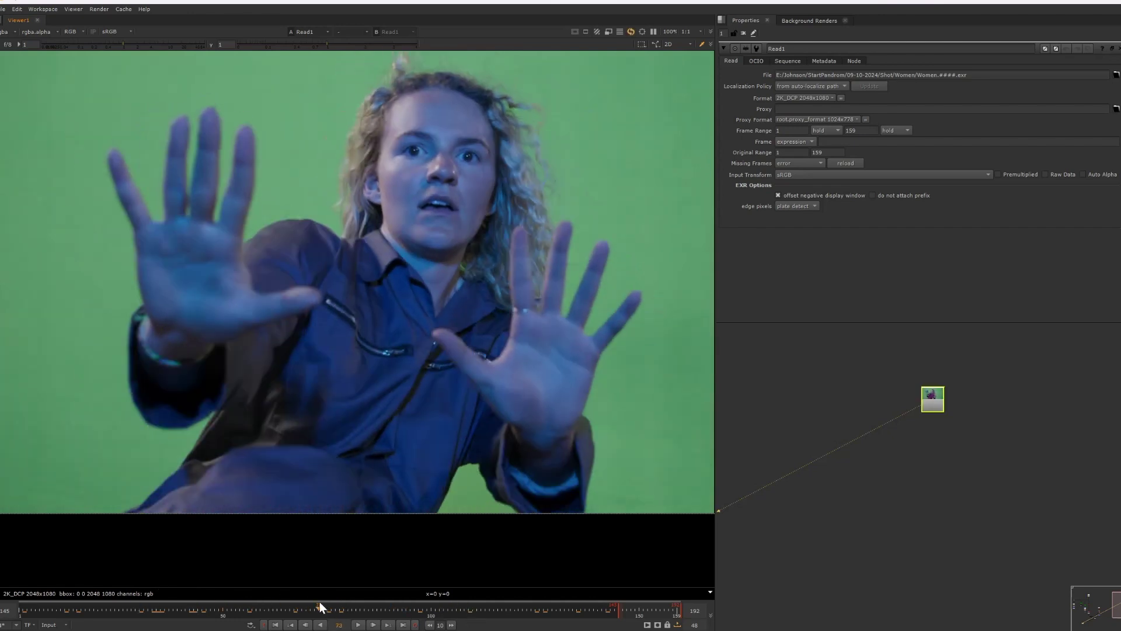
{"action": "scroll", "coordinate": [474, 352], "scroll_direction": "down", "scroll_amount": 3}
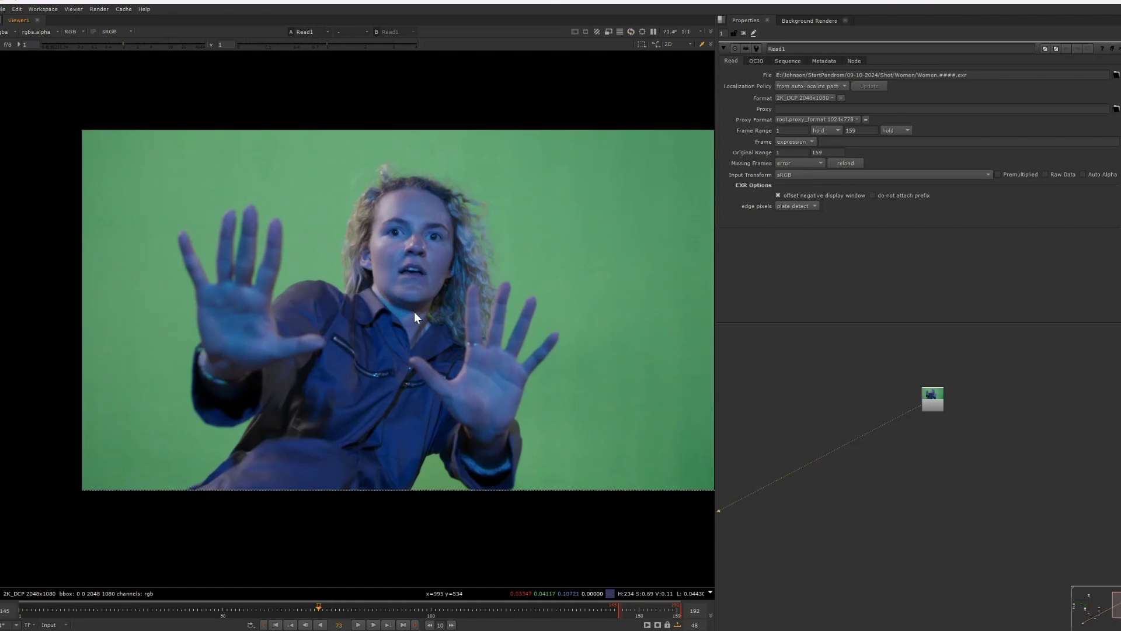
{"action": "scroll", "coordinate": [414, 313], "scroll_direction": "down", "scroll_amount": 1}
{"action": "mouse_move", "coordinate": [303, 612]}
{"action": "left_mouse_down"}
{"action": "mouse_move", "coordinate": [168, 613]}
{"action": "mouse_move", "coordinate": [301, 612]}
{"action": "left_mouse_up"}
{"action": "scroll", "coordinate": [369, 331], "scroll_direction": "down", "scroll_amount": 1}
{"action": "scroll", "coordinate": [421, 321], "scroll_direction": "up", "scroll_amount": 2}
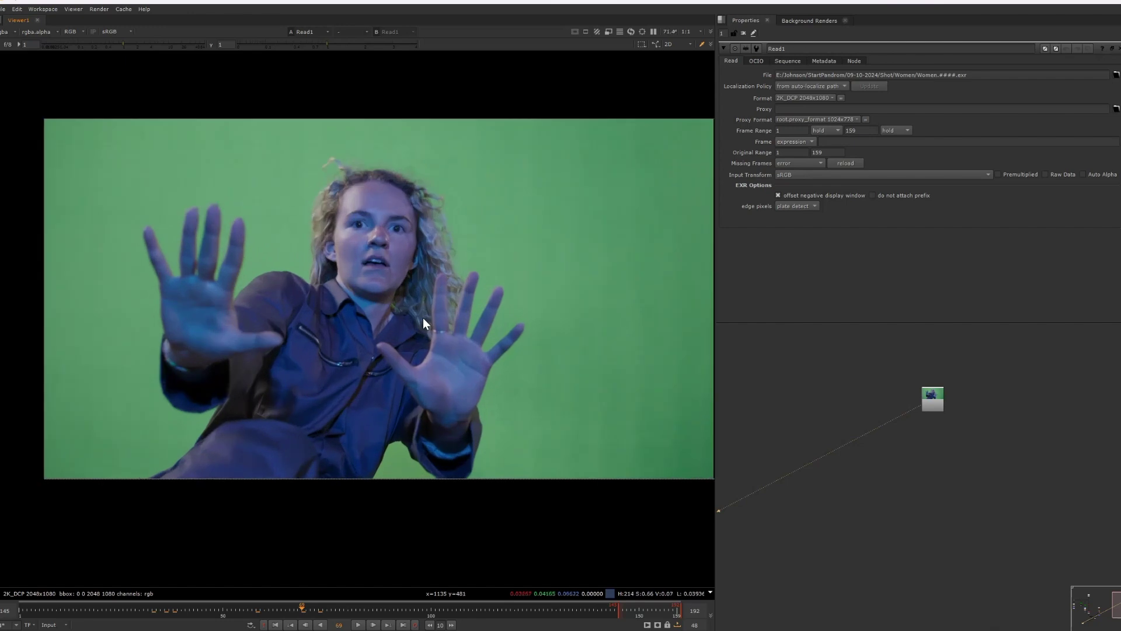
Step: Return to a frame near the start of the shot and inspect the woman's hair edges in the plate
{"action": "left_click", "coordinate": [27, 612]}
{"action": "left_click_drag", "start_coordinate": [26, 613], "coordinate": [41, 611]}
{"action": "scroll", "coordinate": [446, 278], "scroll_direction": "up", "scroll_amount": 4}
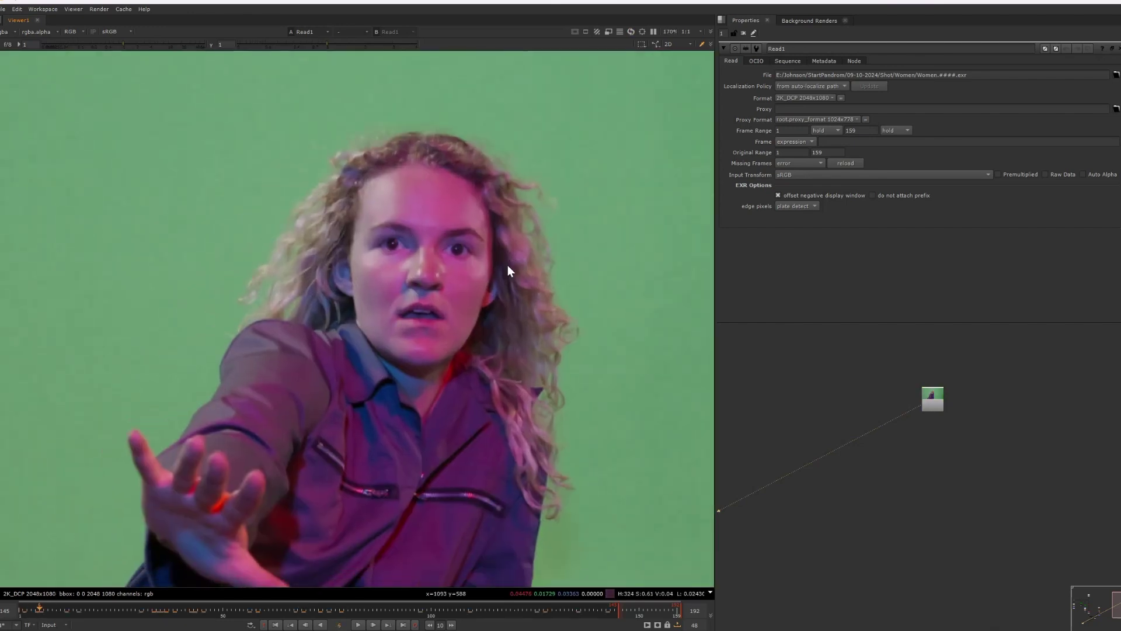
Step: Add a Keylight node and connect its source input to Read1
{"action": "left_click", "coordinate": [933, 401]}
{"action": "left_click", "coordinate": [924, 451]}
{"action": "middle_click_drag", "start_coordinate": [830, 432], "coordinate": [876, 414]}
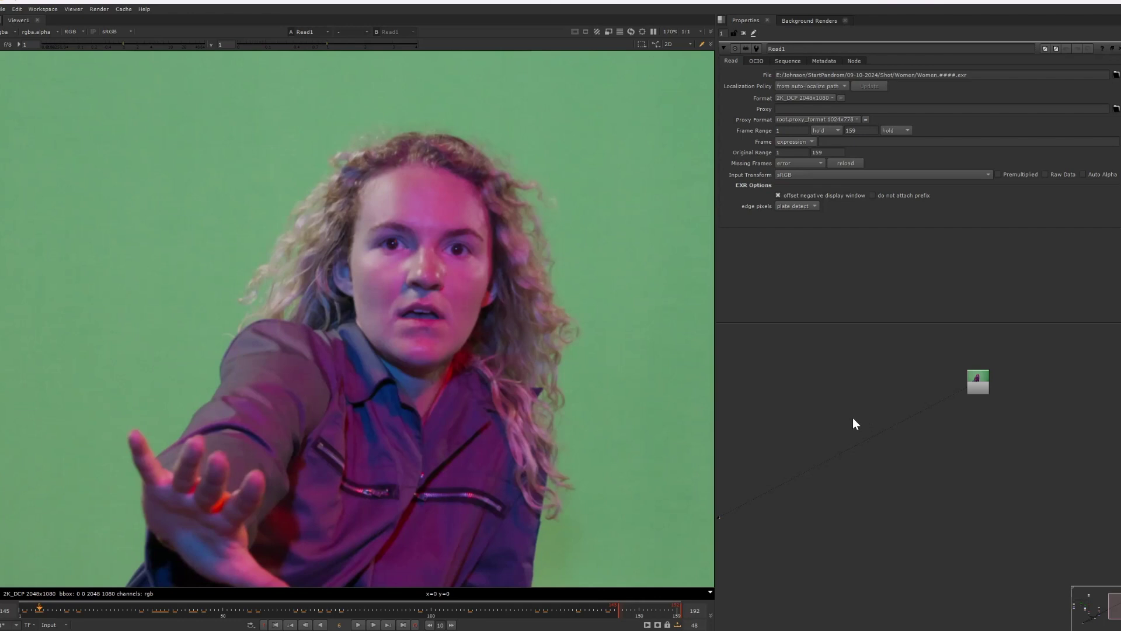
{"action": "key", "text": "Tab"}
{"action": "type", "text": "kel"}
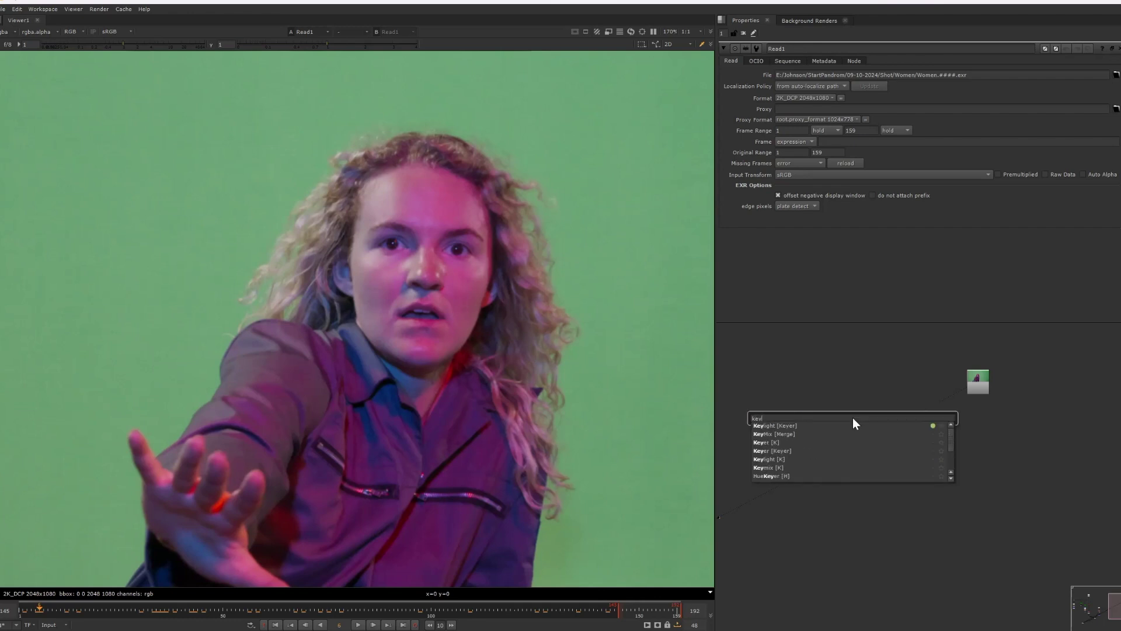
{"action": "key", "text": "Return"}
{"action": "scroll", "coordinate": [862, 422], "scroll_direction": "up", "scroll_amount": 3}
{"action": "left_click_drag", "start_coordinate": [865, 424], "coordinate": [1099, 350]}
Step: Insert two dots in the pipe between Read1 and Keylight and arrange the nodes into a tidy branch
{"action": "left_click_drag", "start_coordinate": [963, 386], "coordinate": [1098, 423], "text": "ctrl"}
{"action": "left_click_drag", "start_coordinate": [979, 425], "coordinate": [823, 538], "text": "ctrl"}
{"action": "left_click_drag", "start_coordinate": [833, 404], "coordinate": [821, 438]}
{"action": "scroll", "coordinate": [1059, 422], "scroll_direction": "down", "scroll_amount": 2}
{"action": "left_click_drag", "start_coordinate": [1081, 422], "coordinate": [1078, 423]}
{"action": "middle_click_drag", "start_coordinate": [1111, 334], "coordinate": [1094, 347]}
{"action": "left_click_drag", "start_coordinate": [1100, 338], "coordinate": [849, 522]}
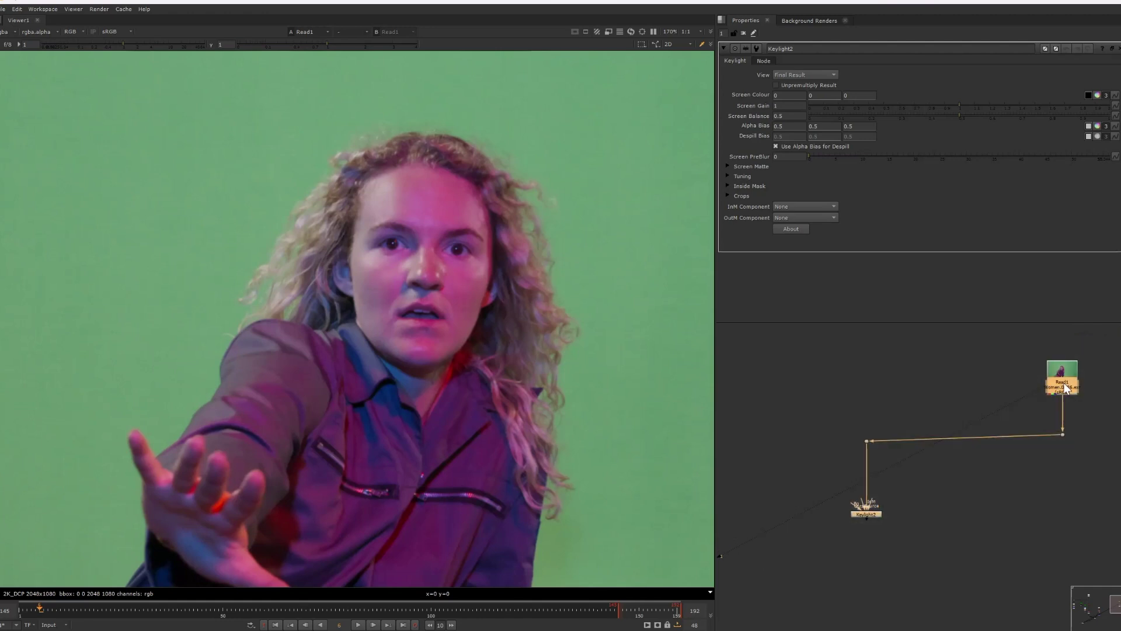
{"action": "left_click_drag", "start_coordinate": [1063, 383], "coordinate": [1015, 371]}
Step: Show the Keylight output in the viewer with the overlay turned off
{"action": "left_click", "coordinate": [818, 429]}
{"action": "key", "text": "1"}
{"action": "left_click", "coordinate": [820, 502]}
{"action": "key", "text": "2"}
{"action": "scroll", "coordinate": [566, 335], "scroll_direction": "down", "scroll_amount": 5}
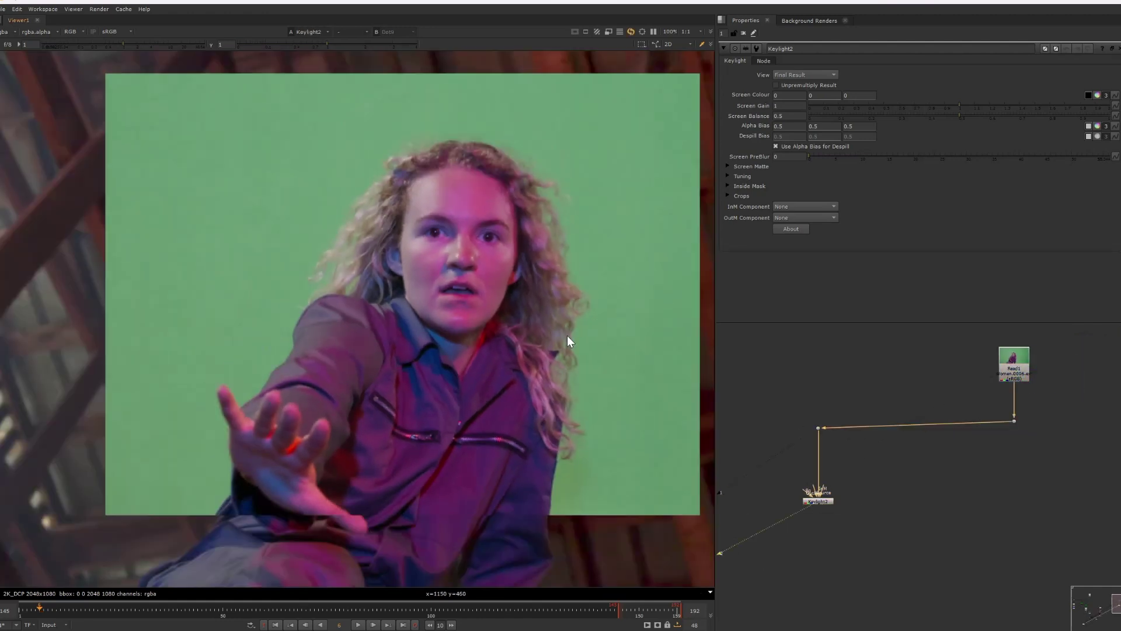
{"action": "key", "text": "o"}
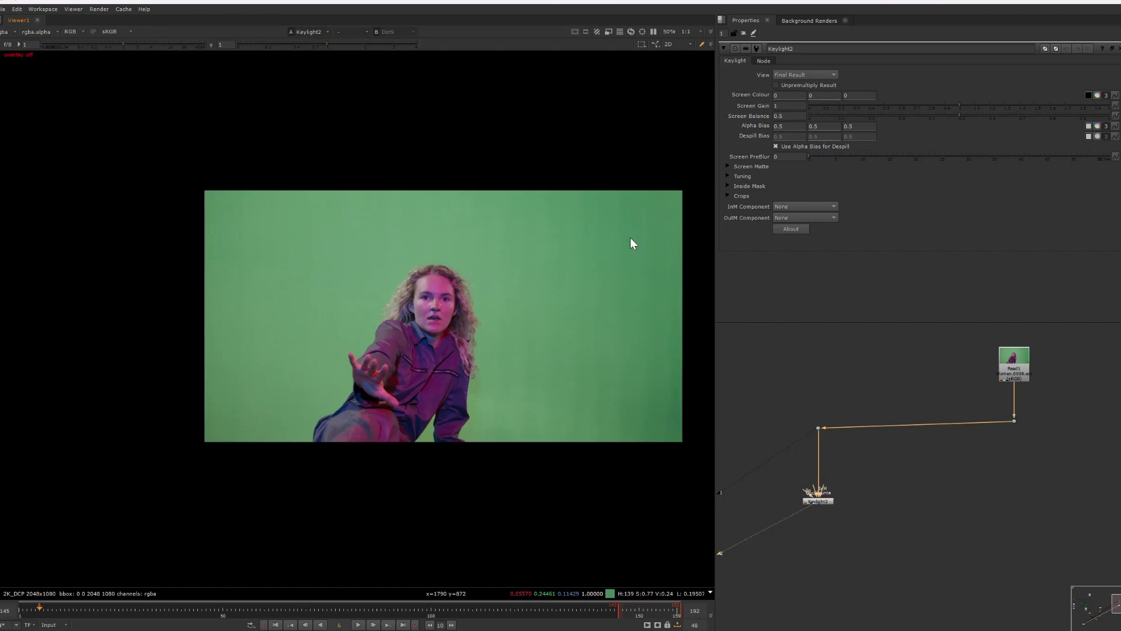
Step: Sample the green backdrop to one side of the woman's head as Keylight's Screen Colour
{"action": "left_click", "coordinate": [1088, 95]}
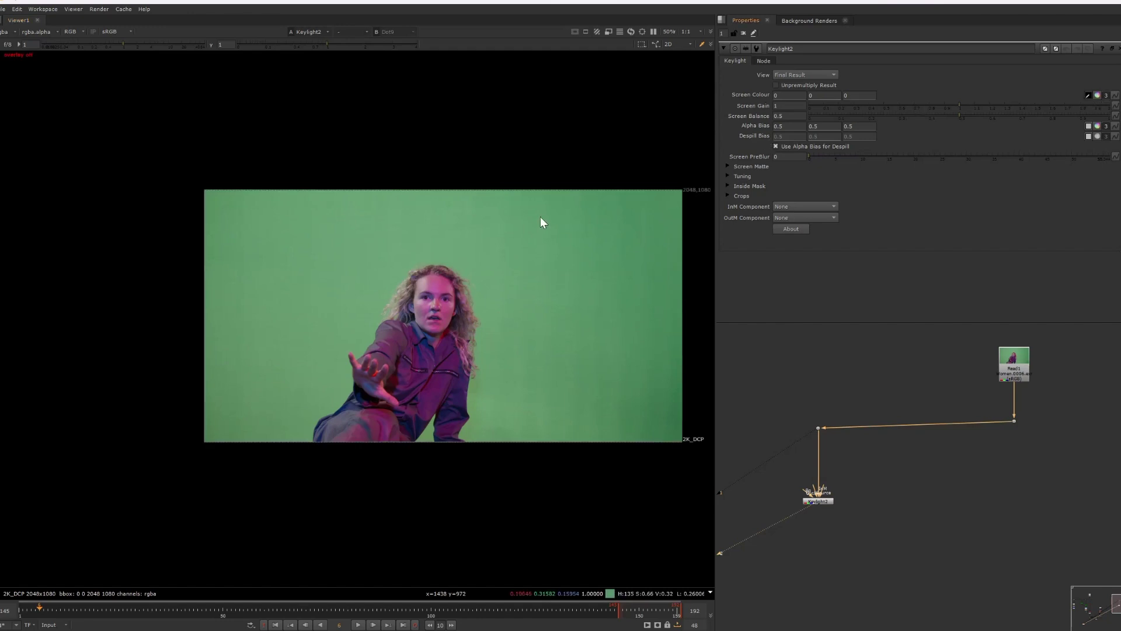
{"action": "scroll", "coordinate": [472, 234], "scroll_direction": "up", "scroll_amount": 3}
{"action": "left_click", "coordinate": [488, 232], "text": "ctrl"}
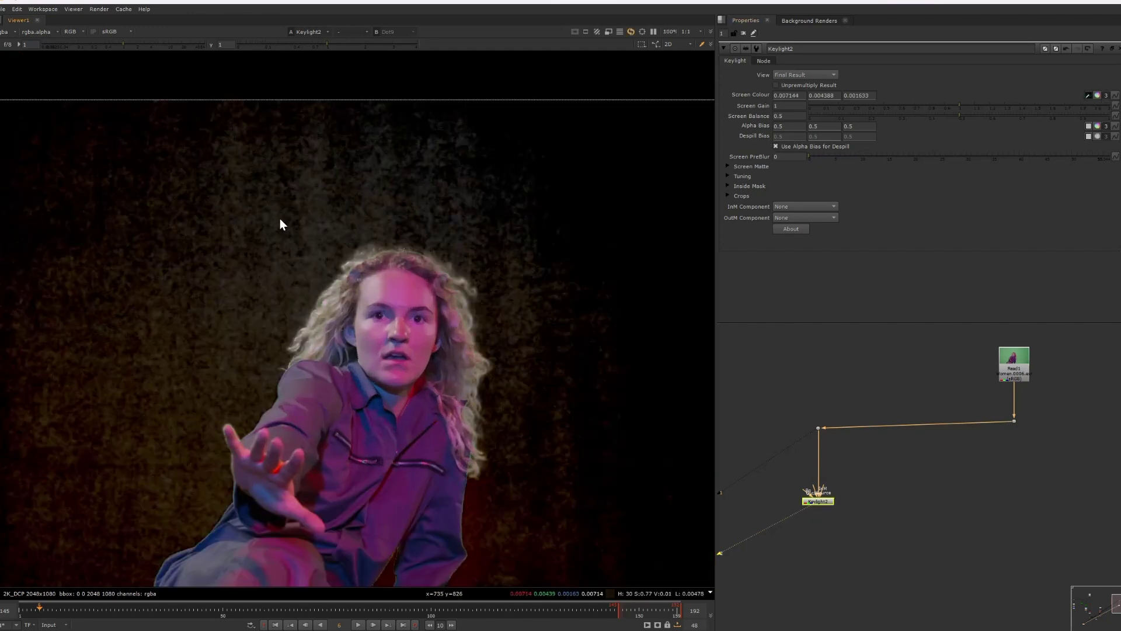
{"action": "left_click", "coordinate": [236, 225], "text": "ctrl"}
{"action": "left_click", "coordinate": [237, 221], "text": "ctrl"}
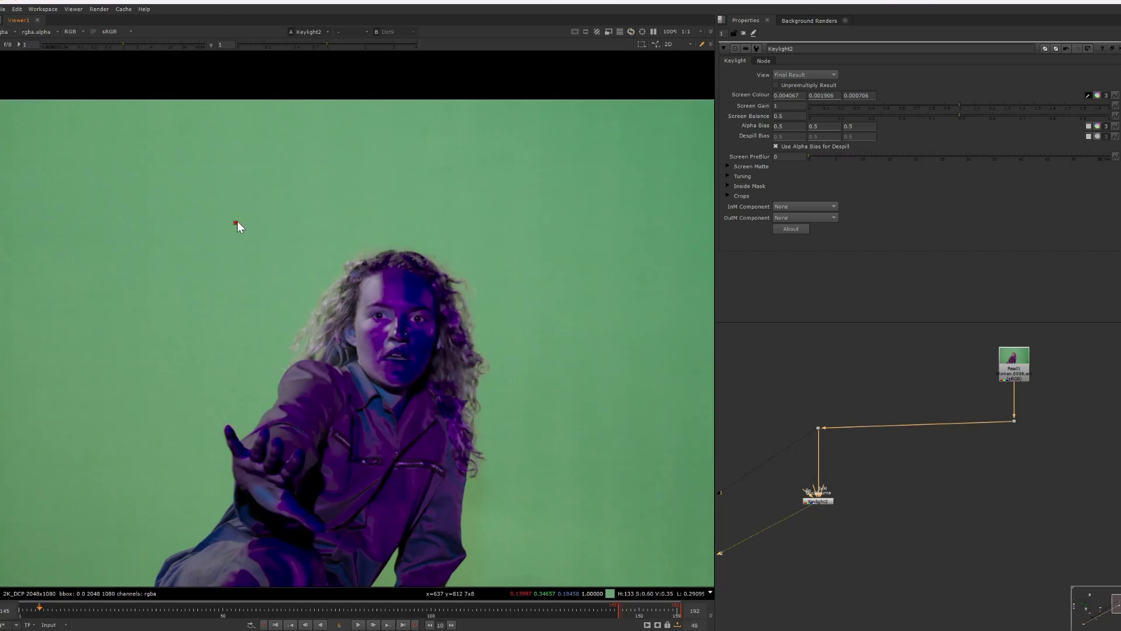
{"action": "middle_click_drag", "start_coordinate": [349, 250], "coordinate": [369, 236]}
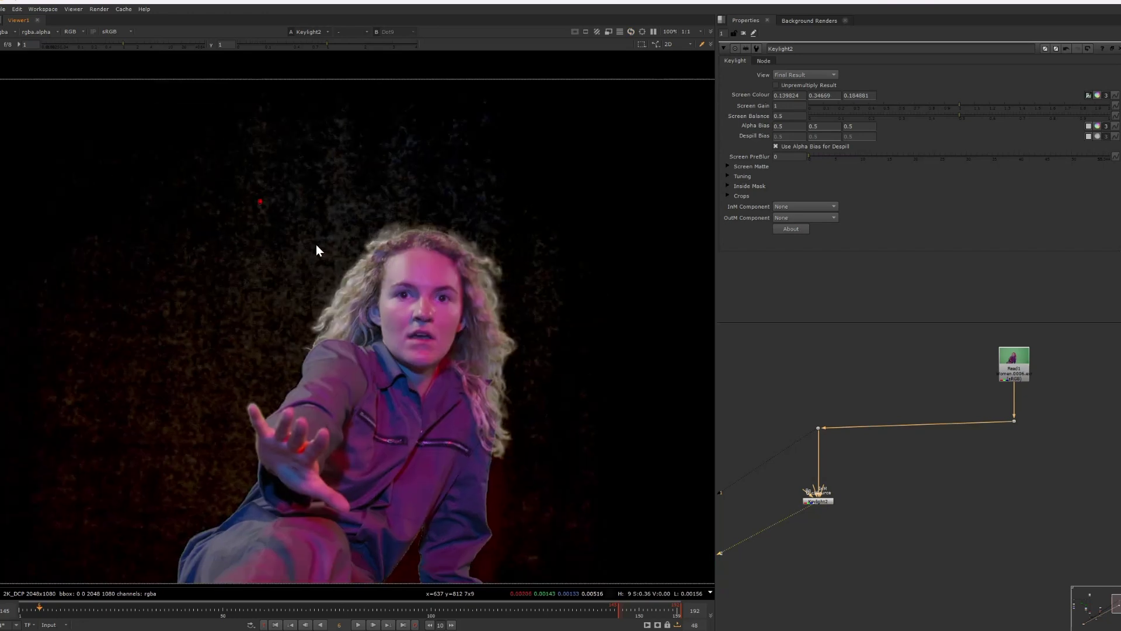
Step: Inspect the key's alpha channel around the hair edges and across the backdrop
{"action": "scroll", "coordinate": [316, 244], "scroll_direction": "down", "scroll_amount": 3}
{"action": "key", "text": "a"}
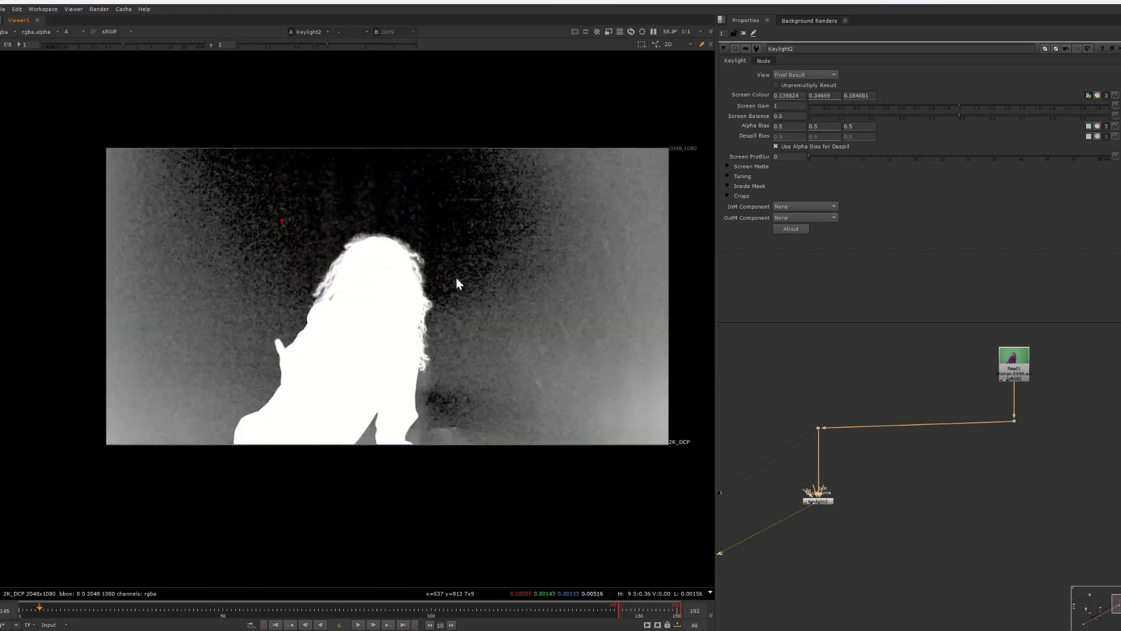
{"action": "scroll", "coordinate": [392, 256], "scroll_direction": "up", "scroll_amount": 2}
{"action": "scroll", "coordinate": [390, 251], "scroll_direction": "up", "scroll_amount": 2}
{"action": "middle_click_drag", "start_coordinate": [415, 239], "coordinate": [477, 229]}
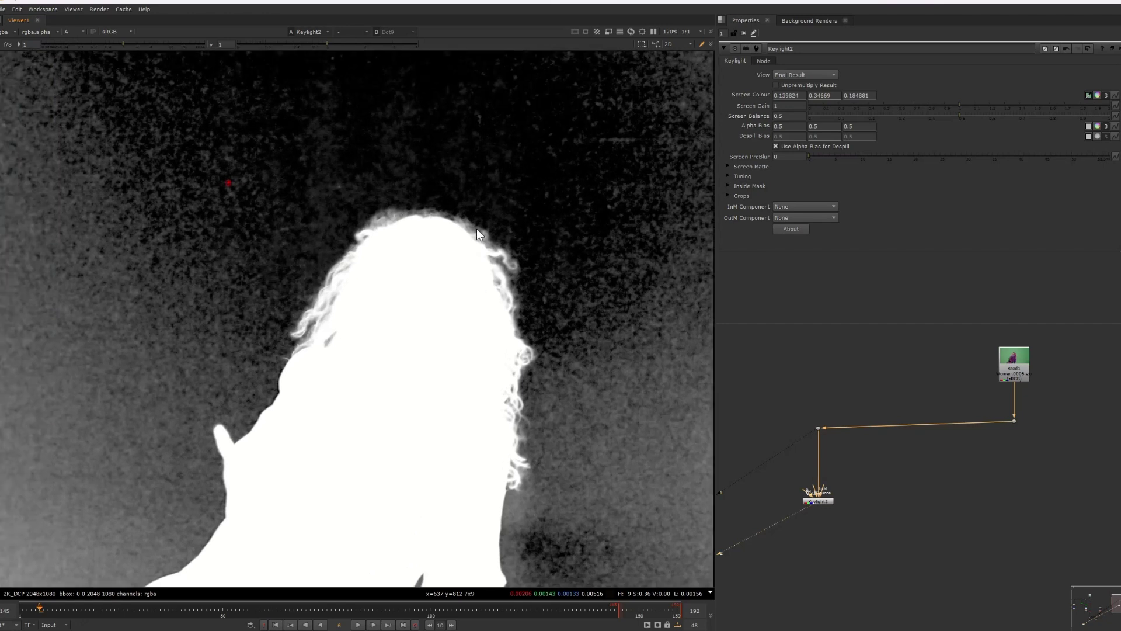
{"action": "scroll", "coordinate": [477, 229], "scroll_direction": "down", "scroll_amount": 3}
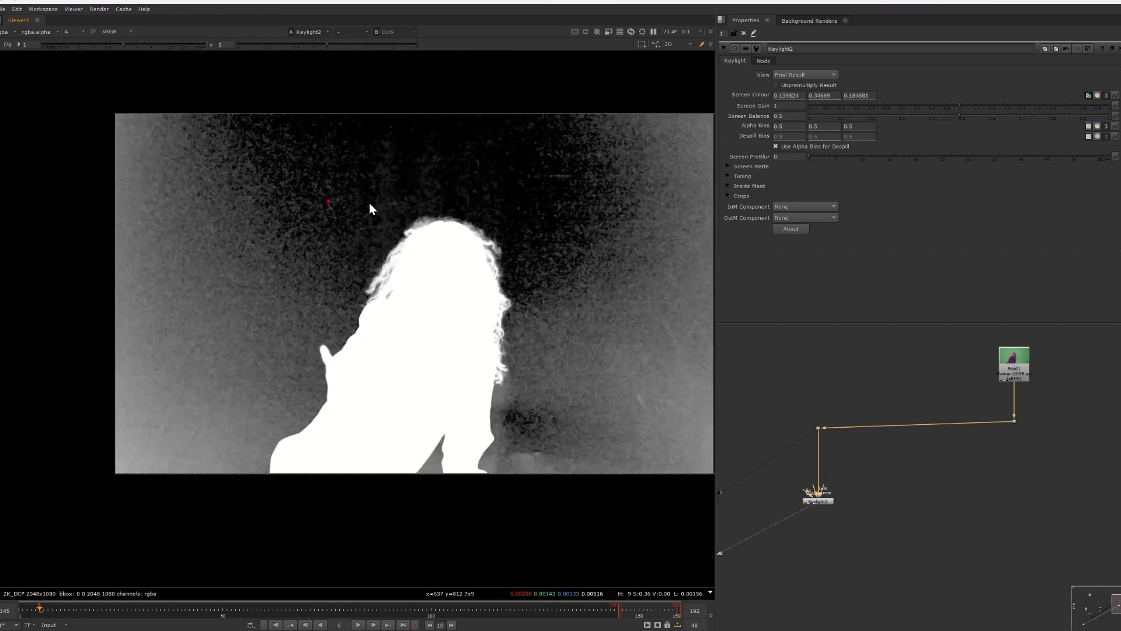
Step: Undo a stray Screen Colour sample taken on the woman and deactivate colour sampling
{"action": "left_click", "coordinate": [421, 314], "text": "ctrl"}
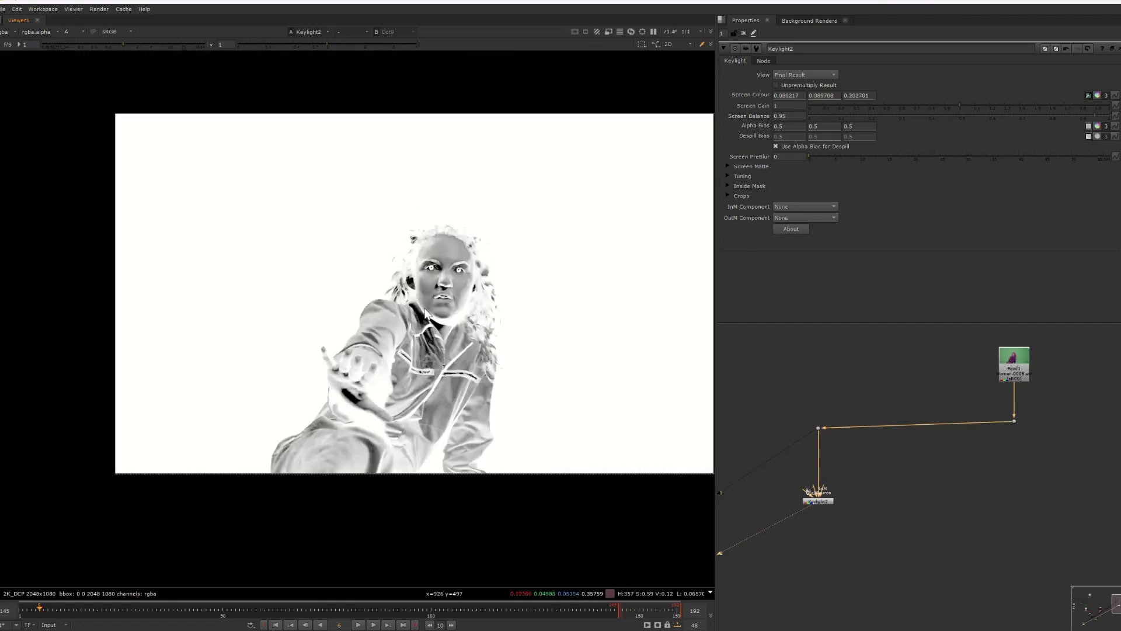
{"action": "key", "text": "ctrl+z"}
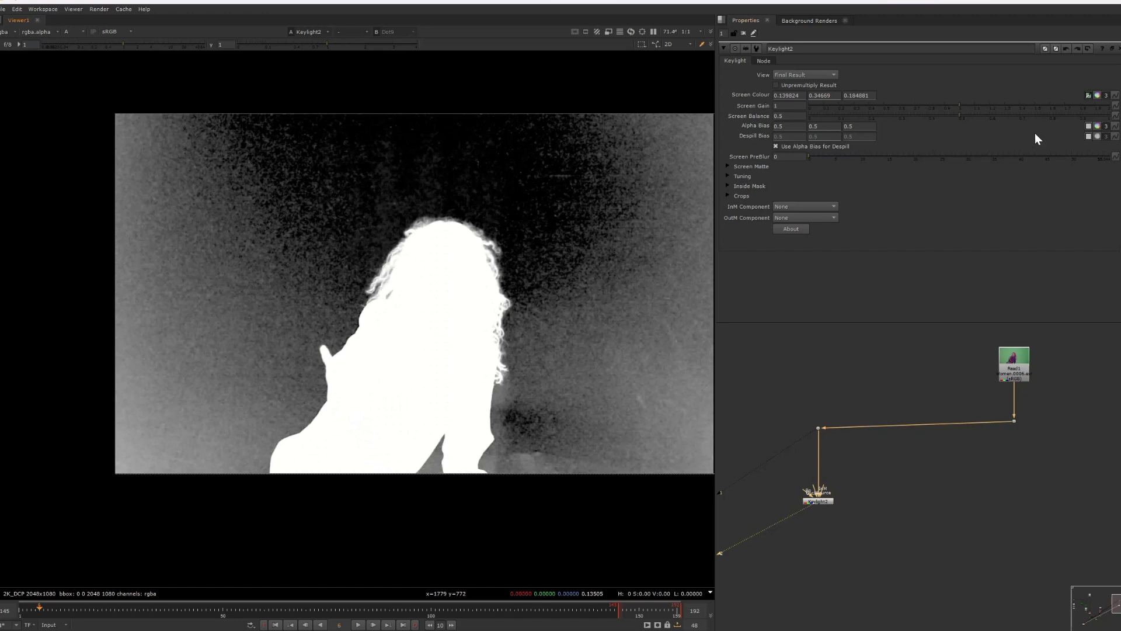
{"action": "left_click", "coordinate": [1090, 95]}
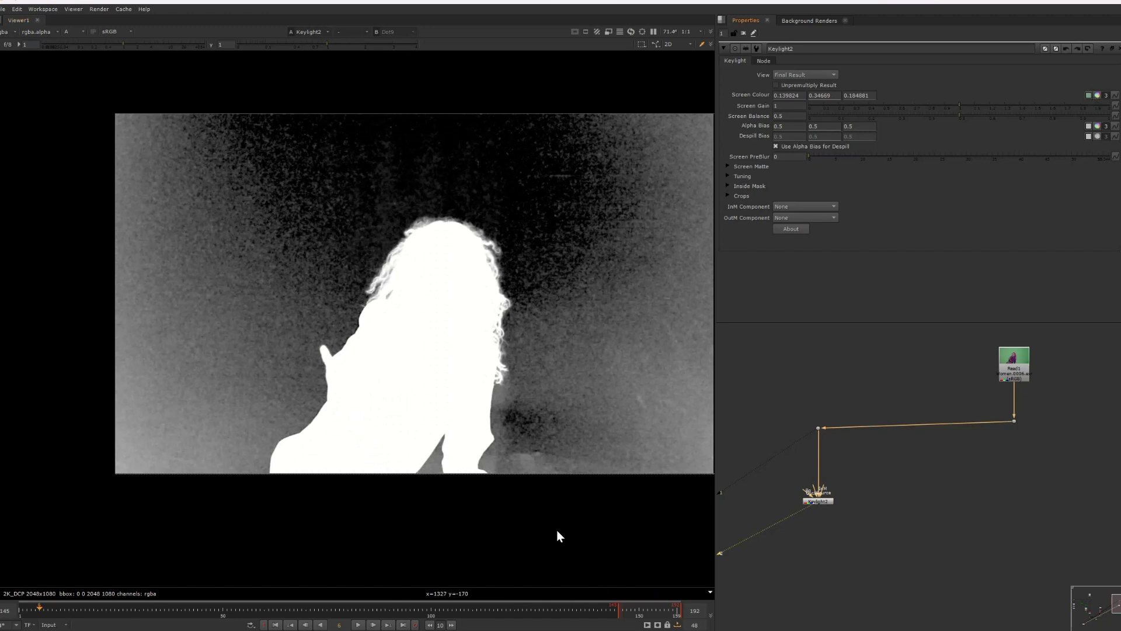
Step: Measure the alpha values over sample regions on the woman and in the grey backdrop areas
{"action": "left_click_drag", "start_coordinate": [426, 286], "coordinate": [441, 302], "text": "ctrl+shift"}
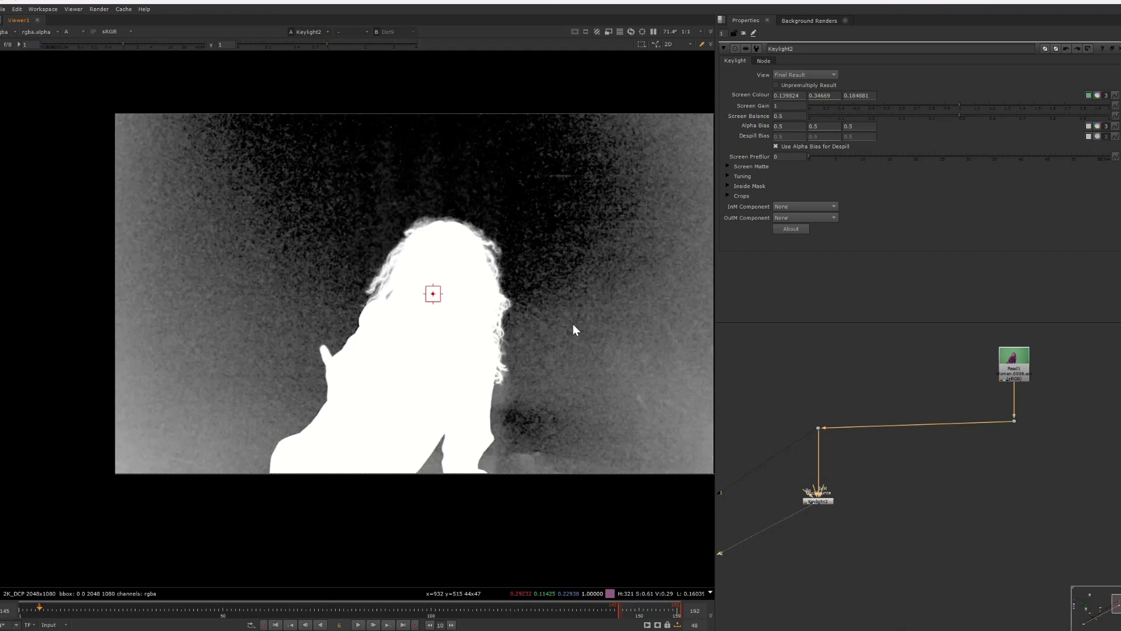
{"action": "left_click_drag", "start_coordinate": [609, 288], "coordinate": [617, 293], "text": "ctrl+shift"}
{"action": "left_click_drag", "start_coordinate": [618, 230], "coordinate": [648, 258], "text": "ctrl+shift"}
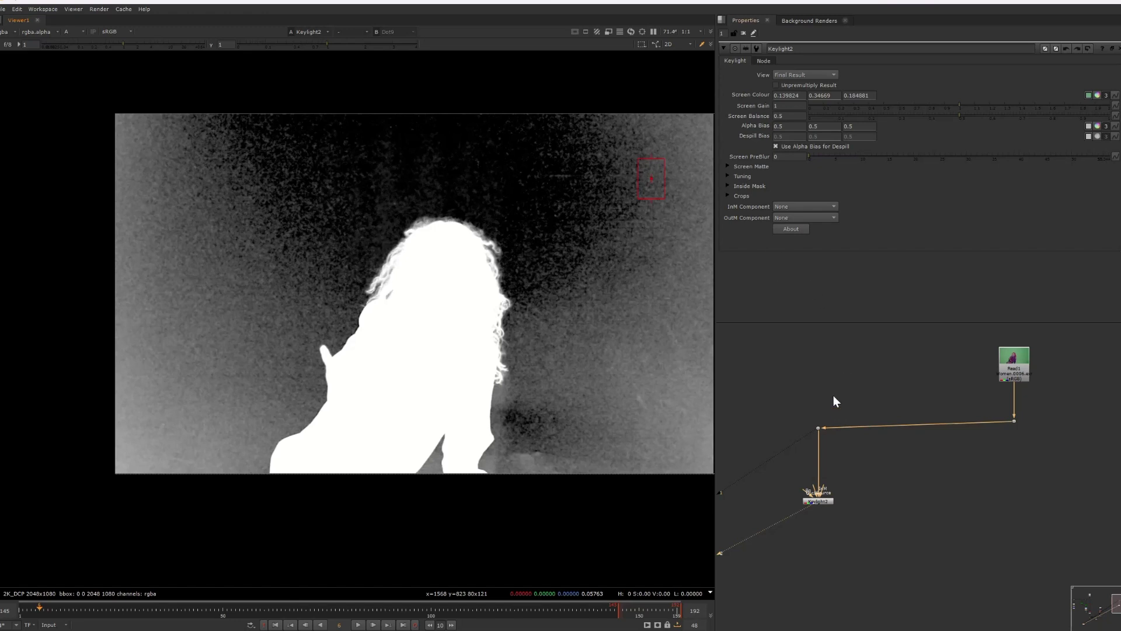
{"action": "left_click_drag", "start_coordinate": [573, 189], "coordinate": [611, 381]}
Step: Compare the Read1 plate with the Keylight result in full colour around the woman's face and hair
{"action": "left_click", "coordinate": [1022, 377]}
{"action": "key", "text": "1"}
{"action": "key", "text": "a"}
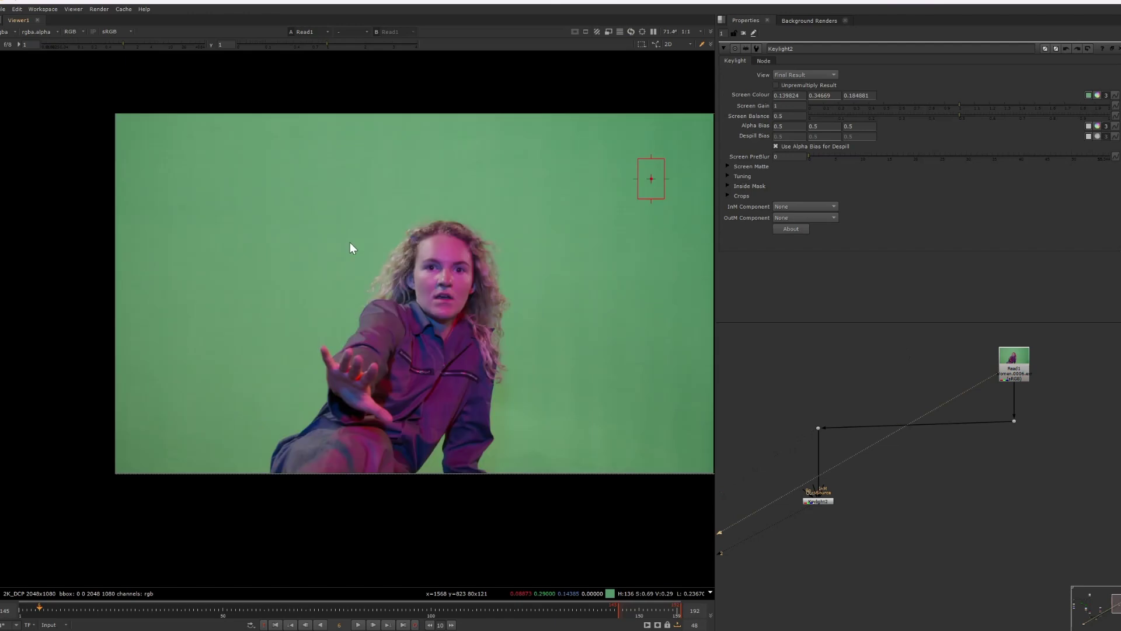
{"action": "scroll", "coordinate": [351, 245], "scroll_direction": "up", "scroll_amount": 5}
{"action": "scroll", "coordinate": [489, 292], "scroll_direction": "up", "scroll_amount": 2}
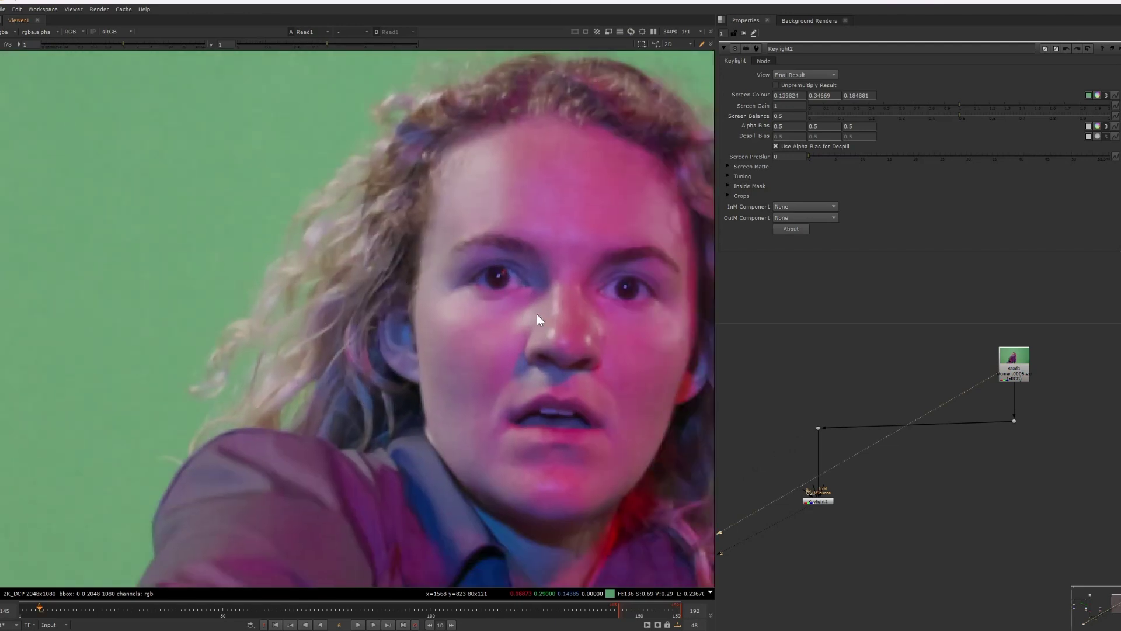
{"action": "left_click", "coordinate": [818, 500]}
{"action": "key", "text": "1"}
{"action": "scroll", "coordinate": [445, 268], "scroll_direction": "down", "scroll_amount": 5}
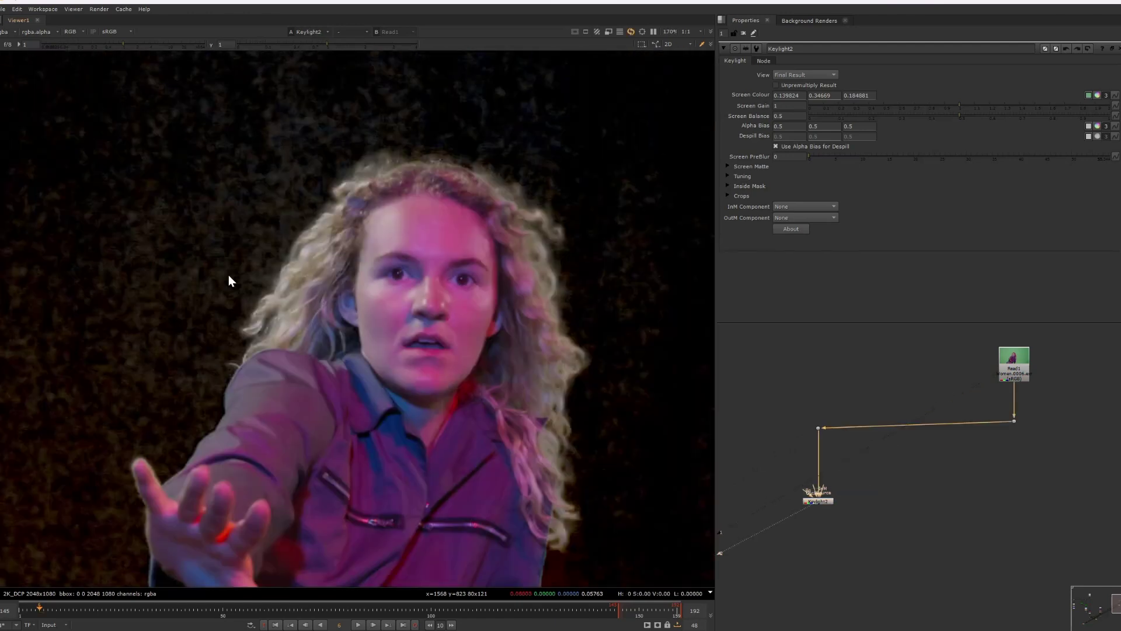
Step: Insert a Denoise node directly below Read1, ahead of the Keylight branch
{"action": "middle_click_drag", "start_coordinate": [859, 458], "coordinate": [865, 449]}
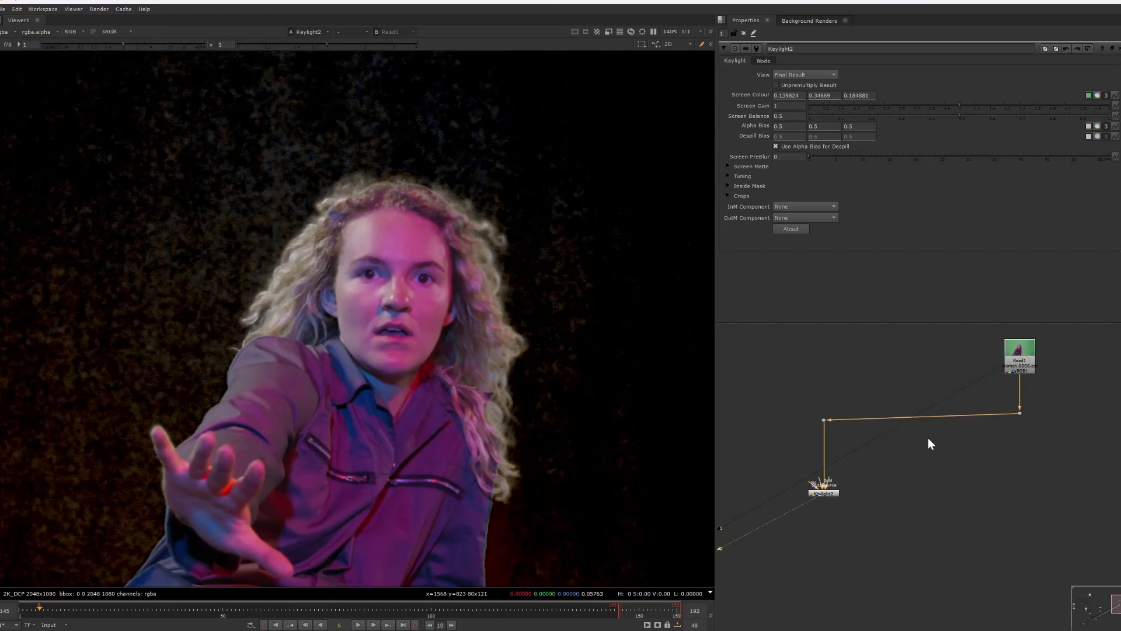
{"action": "middle_click_drag", "start_coordinate": [962, 460], "coordinate": [925, 461]}
{"action": "scroll", "coordinate": [976, 454], "scroll_direction": "up", "scroll_amount": 2}
{"action": "left_click_drag", "start_coordinate": [930, 390], "coordinate": [930, 352]}
{"action": "left_click", "coordinate": [954, 431]}
{"action": "key", "text": "Tab"}
{"action": "type", "text": "mer"}
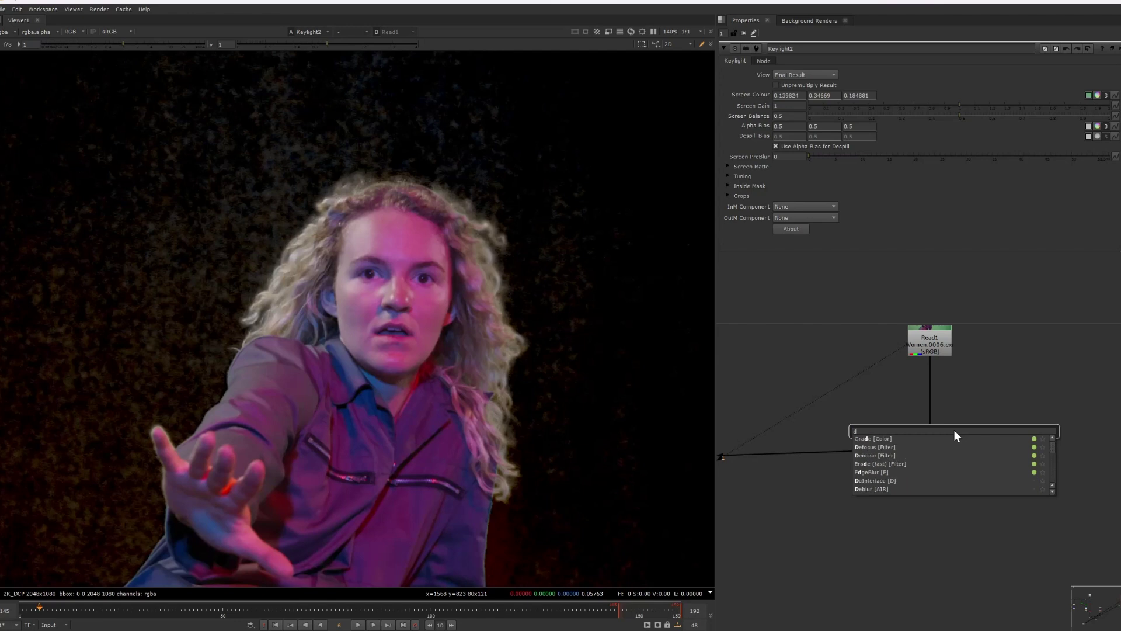
{"action": "key", "text": "Return"}
{"action": "left_click_drag", "start_coordinate": [965, 433], "coordinate": [943, 408]}
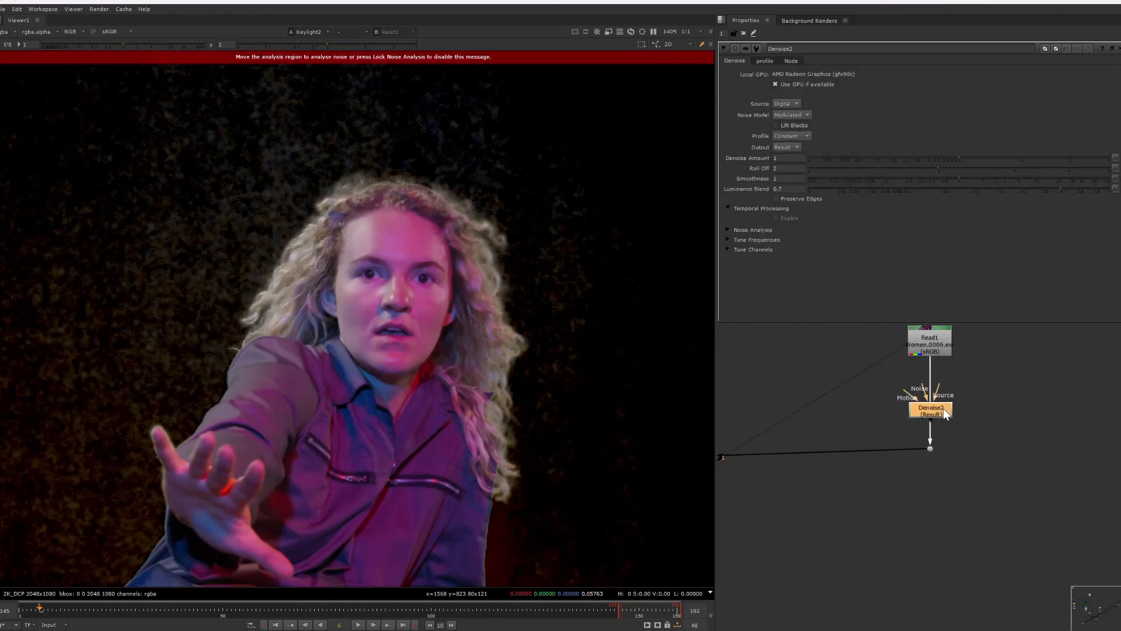
Step: View the Denoise2 output and place its noise analysis region on the green backdrop beside the woman's head
{"action": "middle_click_drag", "start_coordinate": [946, 388], "coordinate": [952, 428]}
{"action": "left_click", "coordinate": [953, 429]}
{"action": "key", "text": "2"}
{"action": "key", "text": "1"}
{"action": "scroll", "coordinate": [500, 308], "scroll_direction": "down", "scroll_amount": 6}
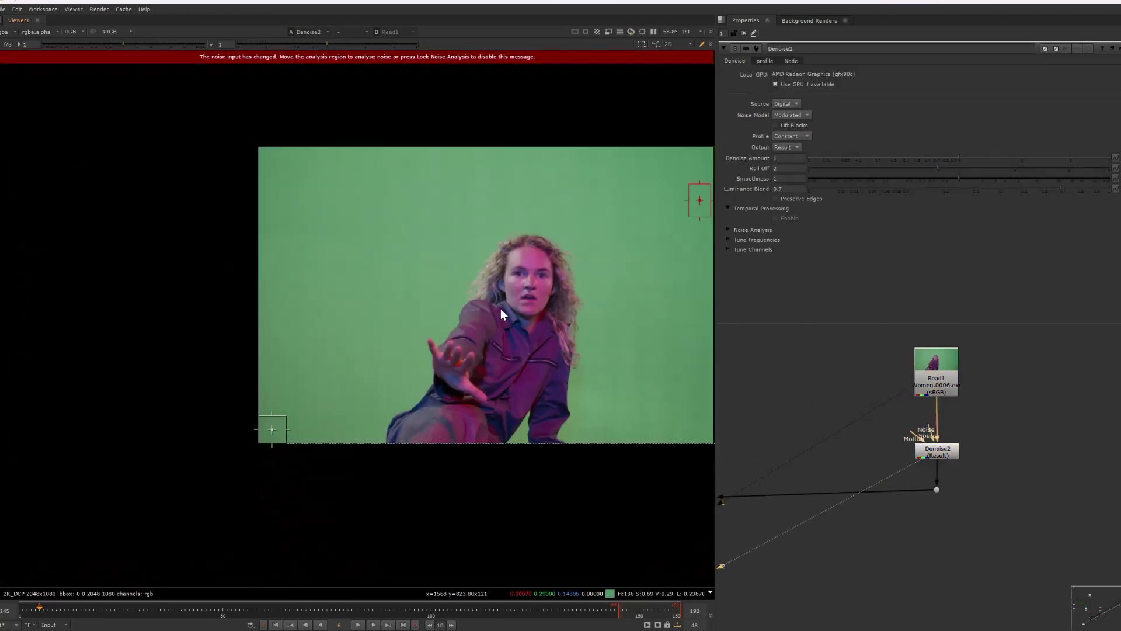
{"action": "left_click_drag", "start_coordinate": [363, 384], "coordinate": [467, 292]}
{"action": "left_click", "coordinate": [445, 271]}
Step: Compare the Read1 plate with the denoised result close up on the woman's face and hair
{"action": "left_click", "coordinate": [939, 375]}
{"action": "left_click", "coordinate": [945, 449]}
{"action": "left_click", "coordinate": [876, 426]}
{"action": "scroll", "coordinate": [502, 304], "scroll_direction": "up", "scroll_amount": 10}
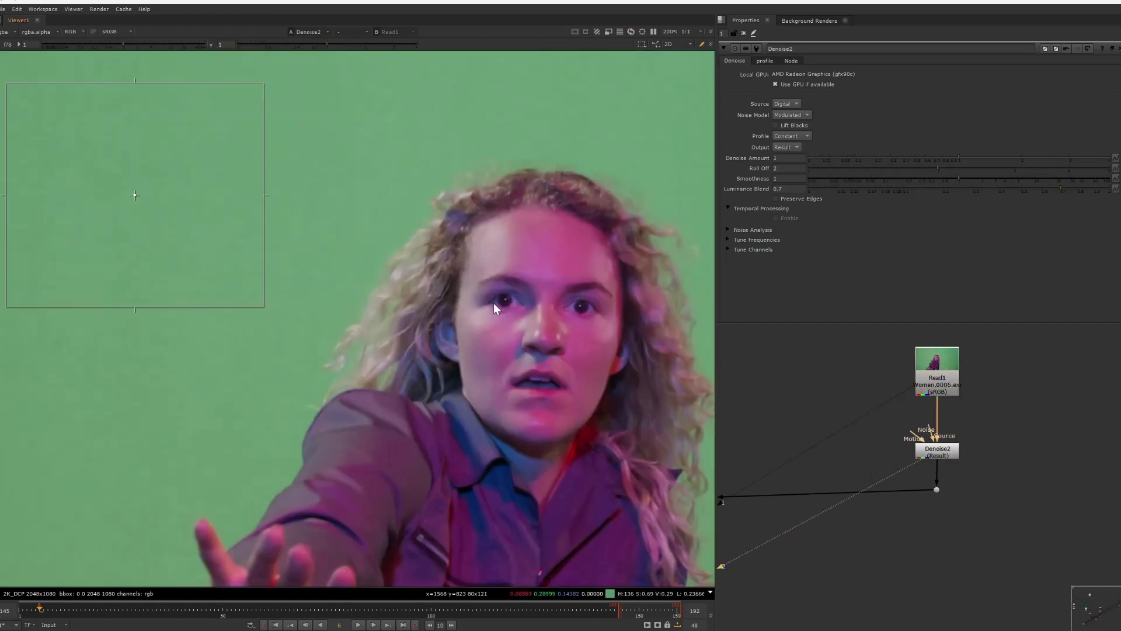
{"action": "scroll", "coordinate": [507, 387], "scroll_direction": "up", "scroll_amount": 3}
{"action": "key", "text": "1"}
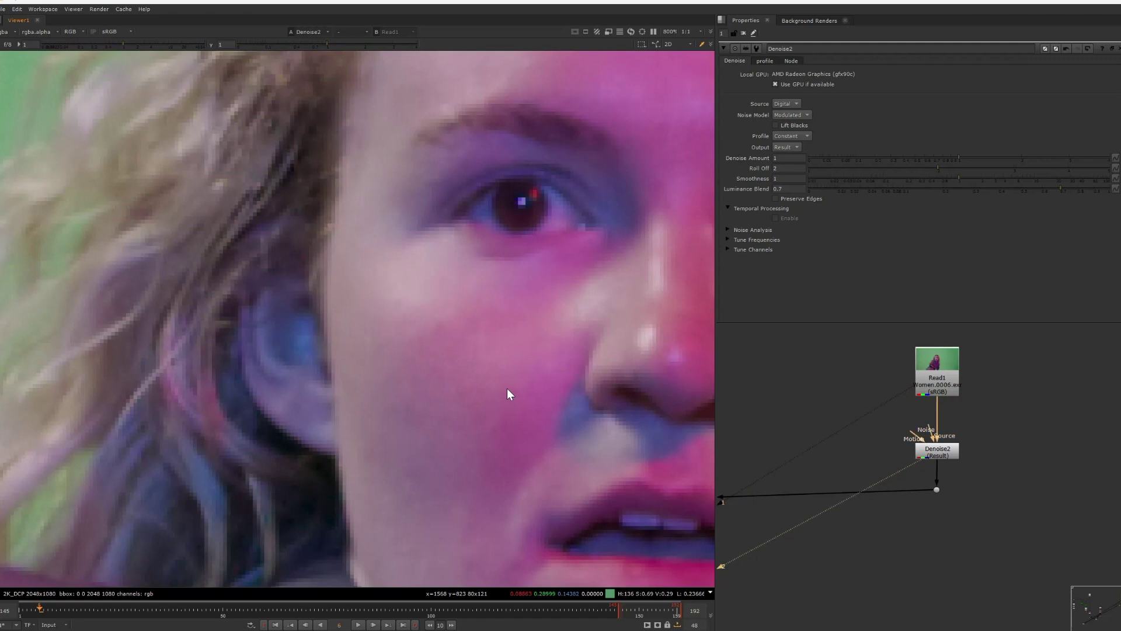
{"action": "key", "text": "2"}
Step: Set the Denoise Amount to 1.5
{"action": "left_click", "coordinate": [784, 158]}
{"action": "type", "text": ".5"}
{"action": "key", "text": "Return"}
Step: Show the alpha channel of Keylight2 fed by the denoised plate
{"action": "middle_click_drag", "start_coordinate": [931, 436], "coordinate": [1012, 396]}
{"action": "scroll", "coordinate": [1012, 396], "scroll_direction": "down", "scroll_amount": 1}
{"action": "scroll", "coordinate": [1013, 399], "scroll_direction": "down", "scroll_amount": 2}
{"action": "scroll", "coordinate": [500, 295], "scroll_direction": "down", "scroll_amount": 3}
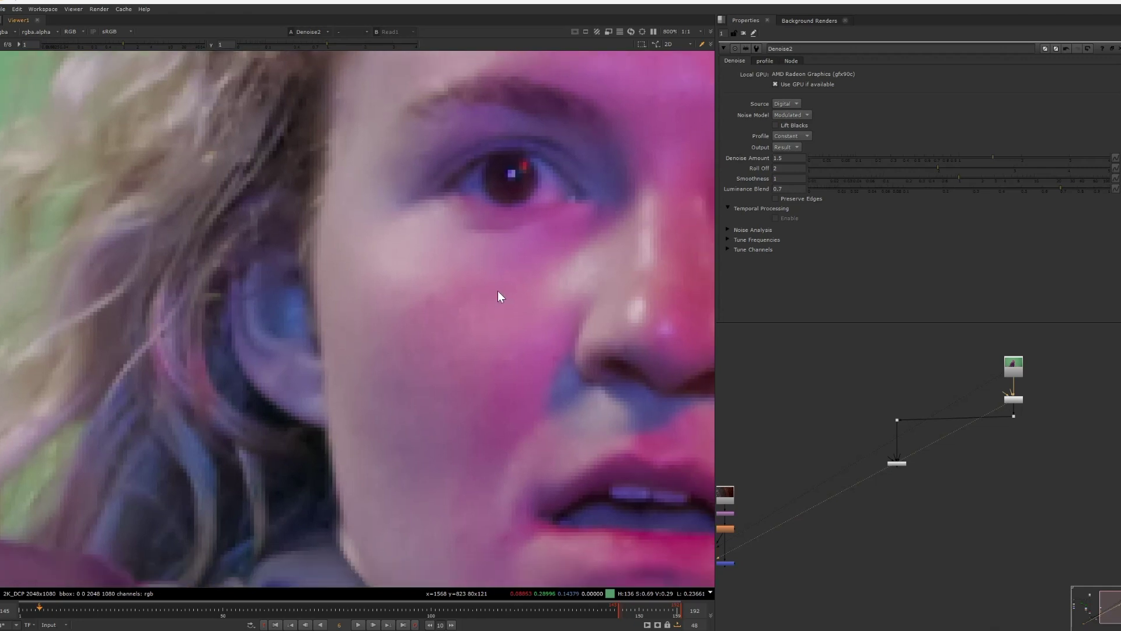
{"action": "left_click", "coordinate": [910, 463]}
{"action": "key", "text": "3"}
{"action": "left_click", "coordinate": [855, 489]}
{"action": "scroll", "coordinate": [443, 329], "scroll_direction": "down", "scroll_amount": 9}
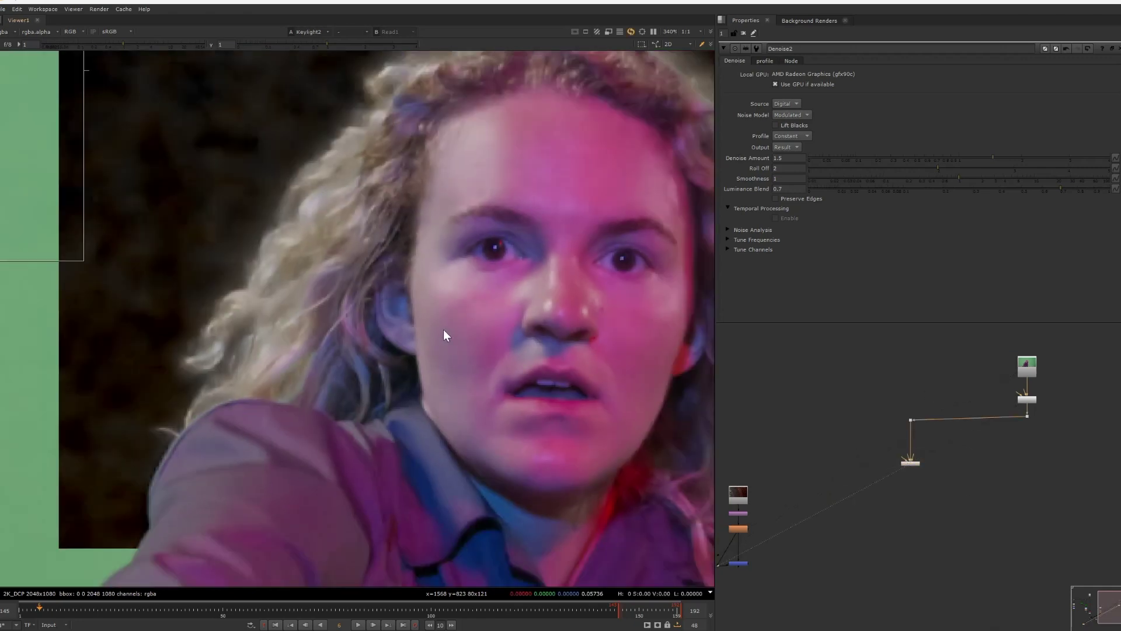
{"action": "key", "text": "a"}
Step: Compare the key's alpha noise with Denoise2 disabled and enabled, leave it enabled and close its properties
{"action": "left_click", "coordinate": [1027, 399]}
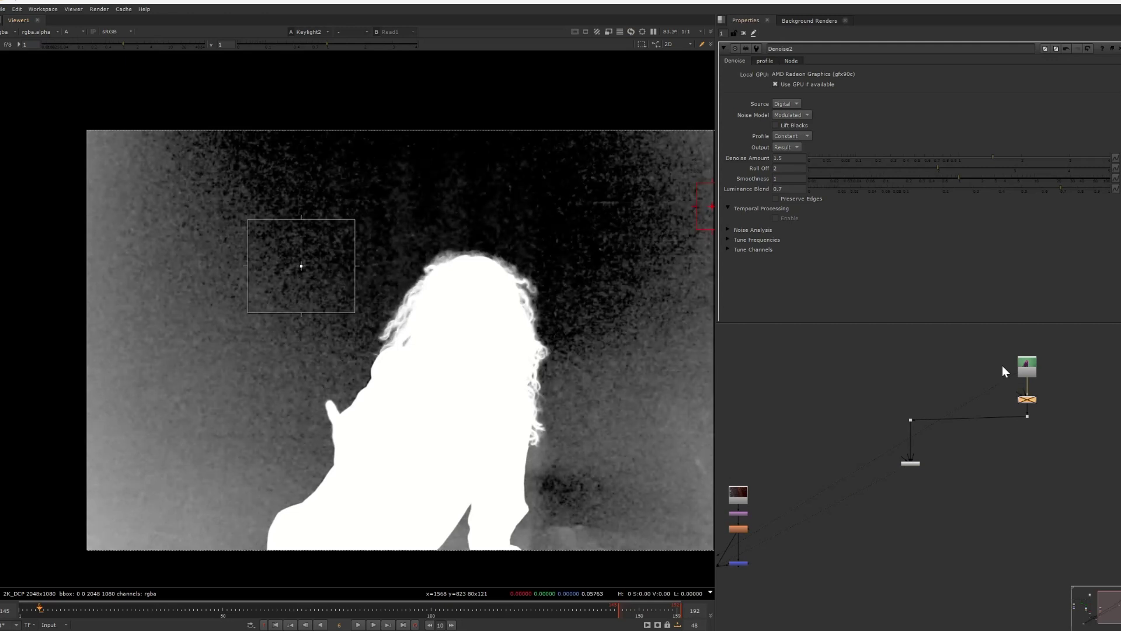
{"action": "key", "text": "d"}
{"action": "key", "text": "d"}
{"action": "key", "text": "d"}
{"action": "middle_click_drag", "start_coordinate": [600, 282], "coordinate": [508, 321]}
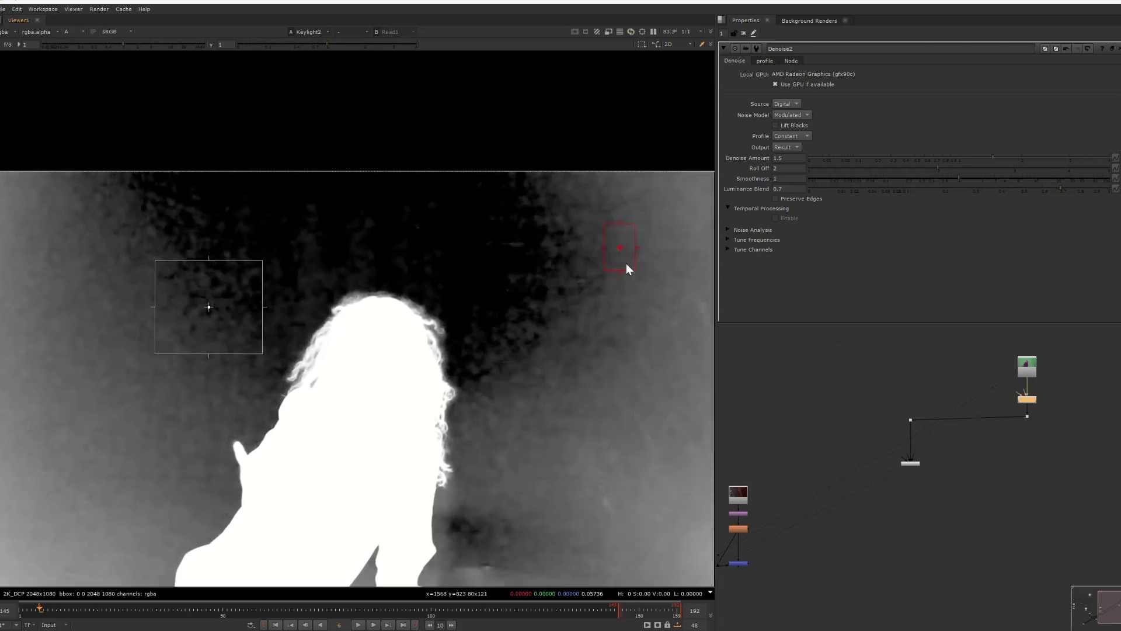
{"action": "middle_click_drag", "start_coordinate": [623, 318], "coordinate": [479, 329]}
{"action": "scroll", "coordinate": [479, 332], "scroll_direction": "down", "scroll_amount": 2}
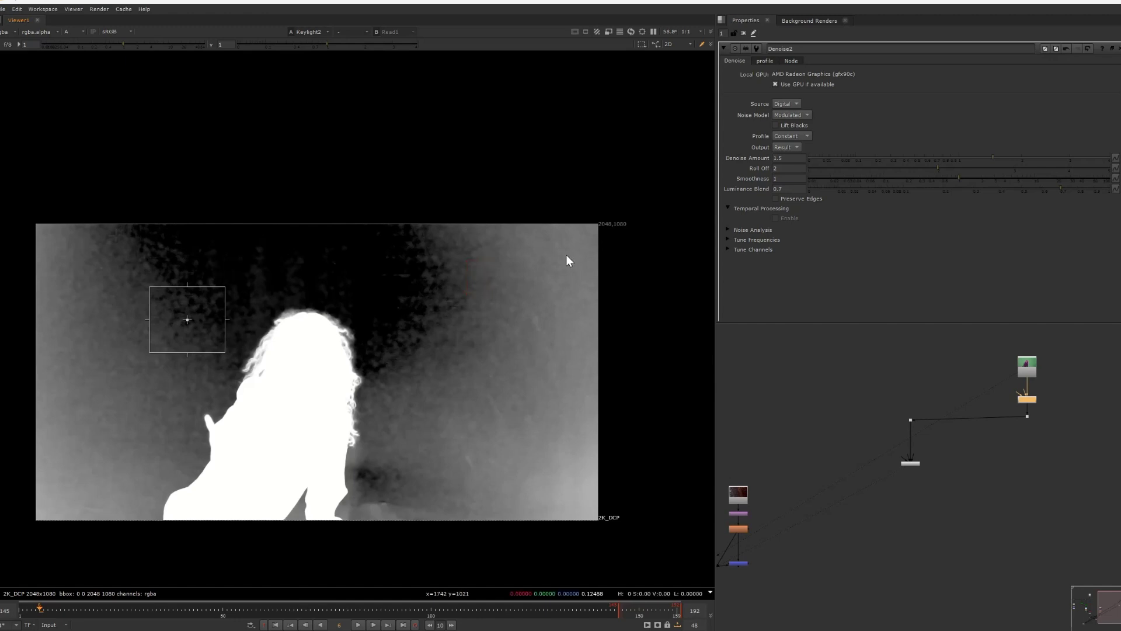
{"action": "left_click", "coordinate": [1113, 49]}
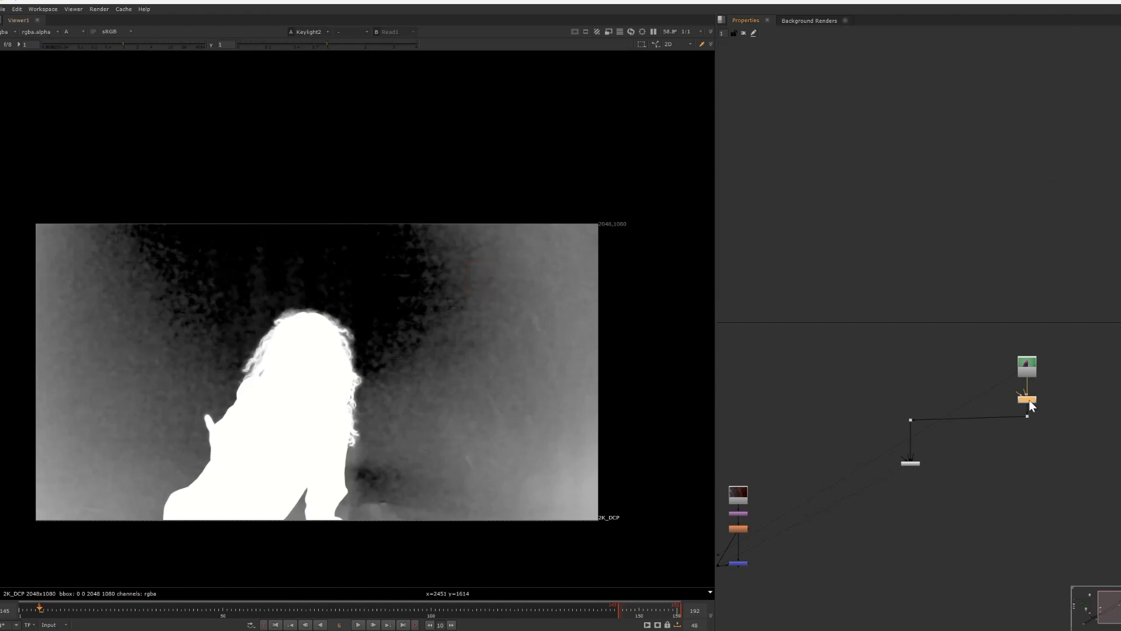
Step: Inspect the Keylight2 result in colour and alpha, and sample the grey backdrop area to the right of the woman
{"action": "middle_click_drag", "start_coordinate": [934, 413], "coordinate": [965, 374]}
{"action": "scroll", "coordinate": [961, 375], "scroll_direction": "up", "scroll_amount": 4}
{"action": "left_click_drag", "start_coordinate": [956, 354], "coordinate": [882, 401]}
{"action": "key", "text": "1"}
{"action": "left_click", "coordinate": [989, 454]}
{"action": "key", "text": "2"}
{"action": "key", "text": "a"}
{"action": "key", "text": "a"}
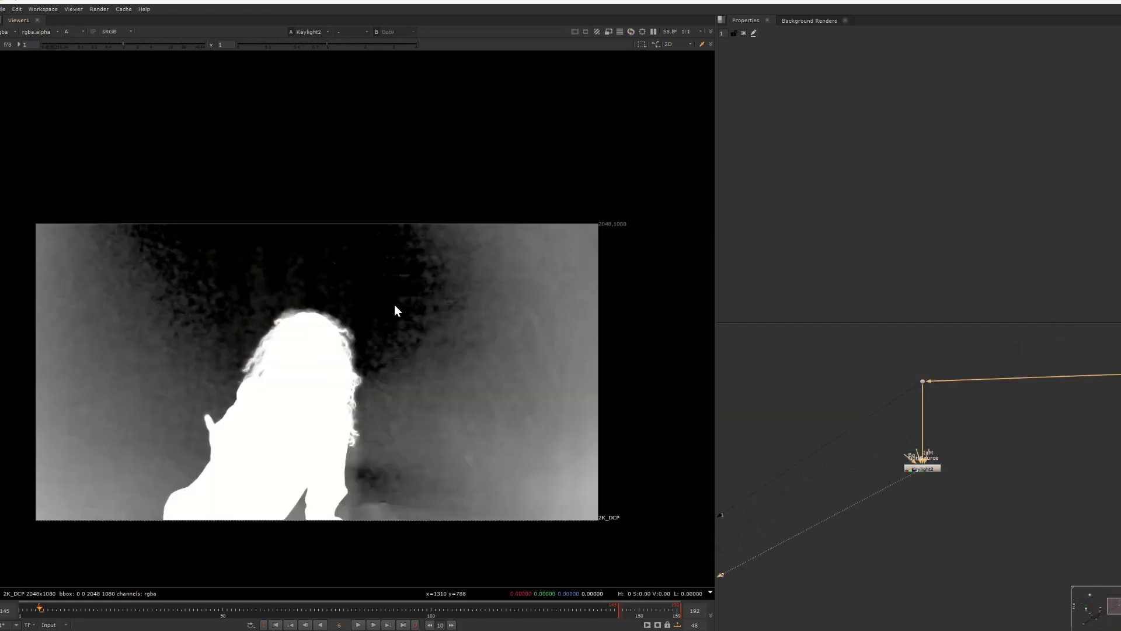
{"action": "middle_click_drag", "start_coordinate": [325, 358], "coordinate": [432, 323]}
{"action": "key", "text": "a"}
{"action": "key", "text": "a"}
{"action": "left_click_drag", "start_coordinate": [486, 222], "coordinate": [571, 372], "text": "ctrl+shift"}
Step: Add a Grade node below Keylight2, connect it to the key and view its output
{"action": "scroll", "coordinate": [926, 496], "scroll_direction": "up", "scroll_amount": 3}
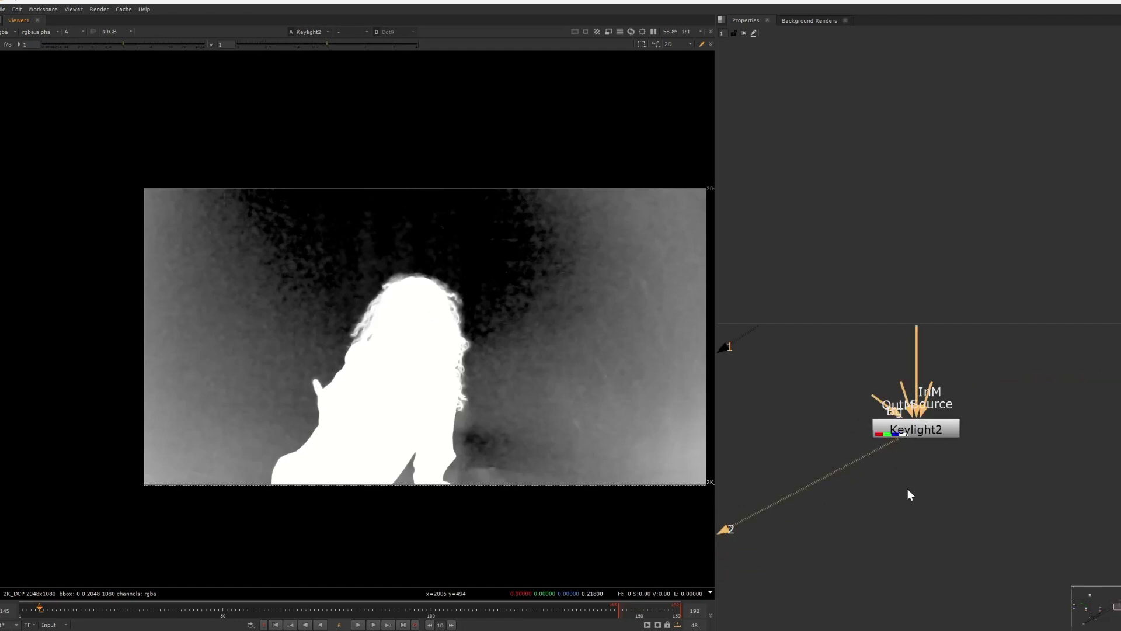
{"action": "left_click", "coordinate": [907, 495]}
{"action": "key", "text": "g"}
{"action": "scroll", "coordinate": [911, 485], "scroll_direction": "up", "scroll_amount": 1}
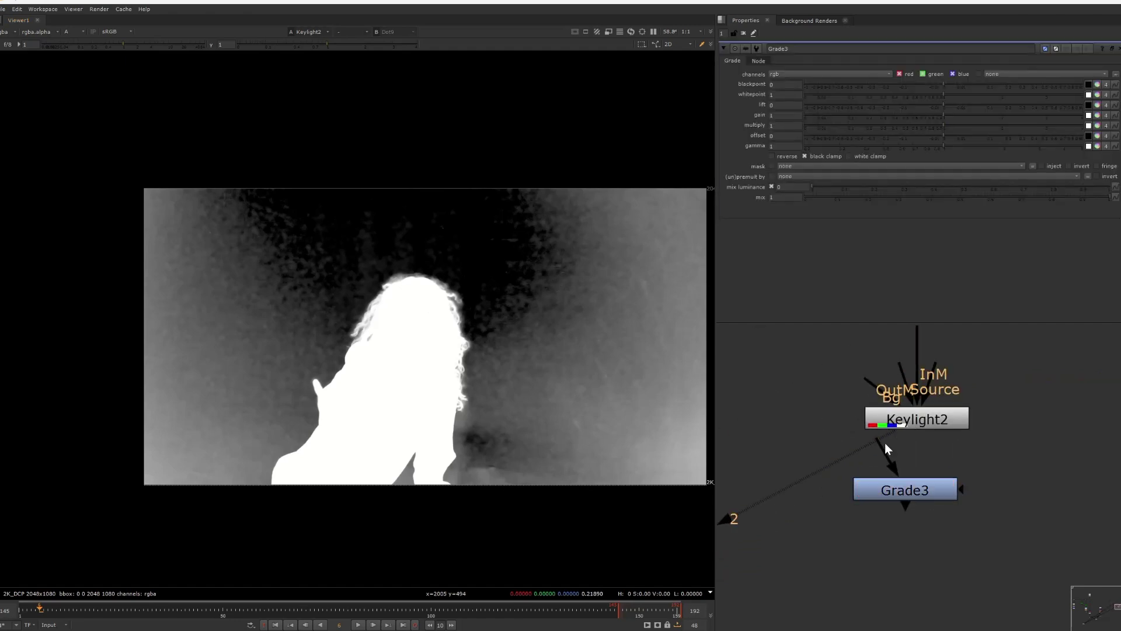
{"action": "left_click", "coordinate": [922, 422]}
{"action": "left_click", "coordinate": [928, 491]}
{"action": "key", "text": "1"}
Step: Restrict the Grade node's channels to alpha
{"action": "left_click", "coordinate": [794, 72]}
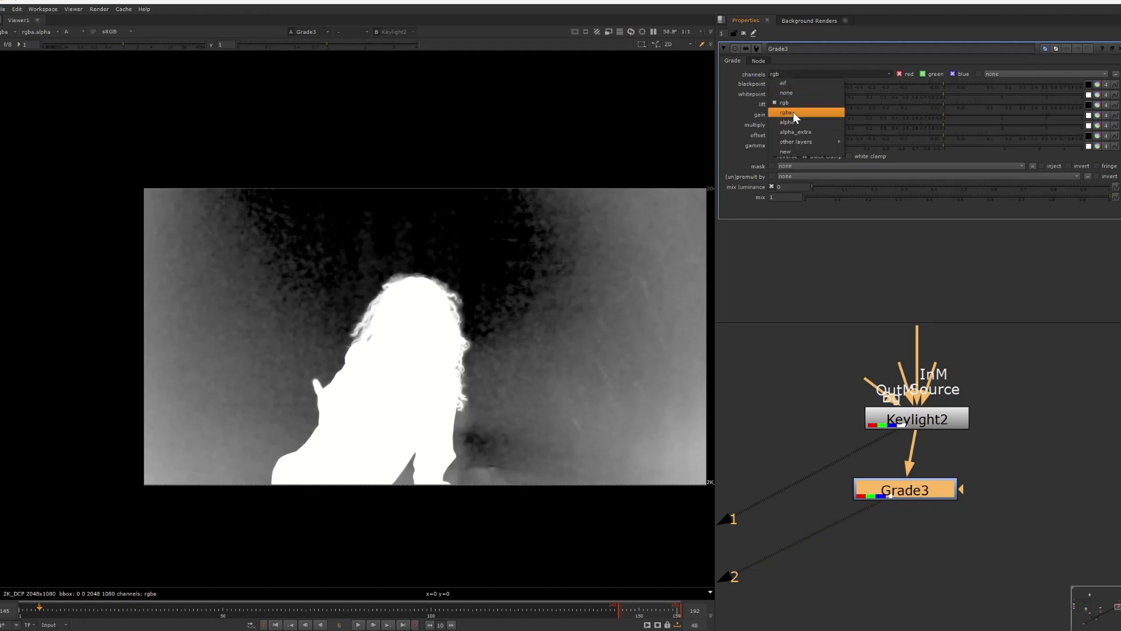
{"action": "middle_click_drag", "start_coordinate": [997, 374], "coordinate": [972, 423]}
{"action": "left_click", "coordinate": [965, 427]}
{"action": "scroll", "coordinate": [946, 457], "scroll_direction": "down", "scroll_amount": 4}
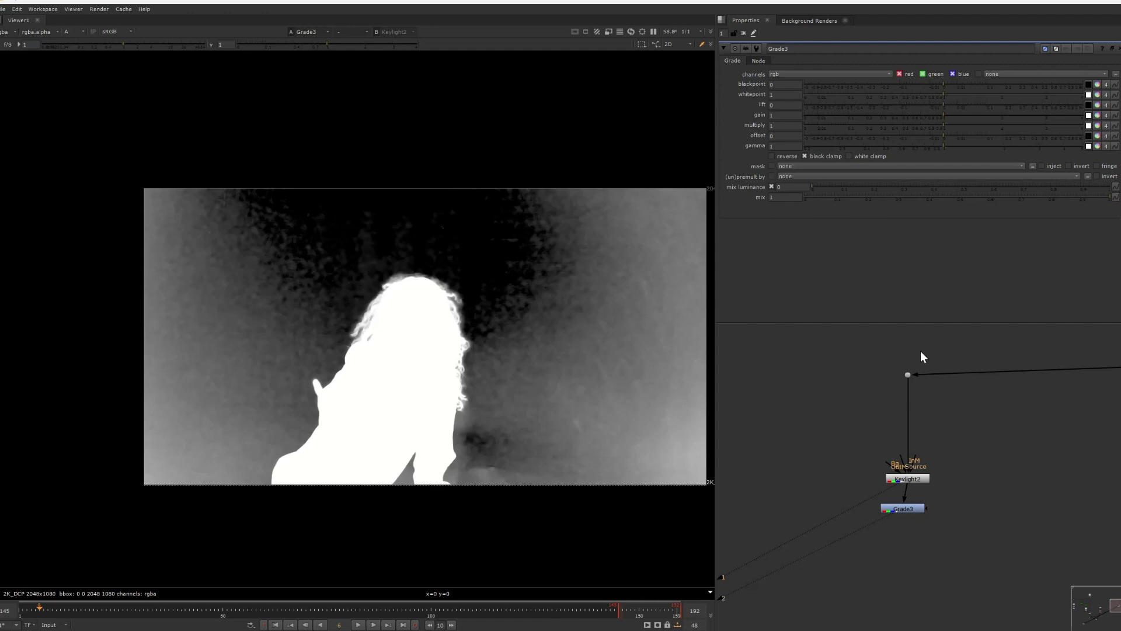
{"action": "left_click", "coordinate": [790, 71]}
{"action": "left_click", "coordinate": [785, 118]}
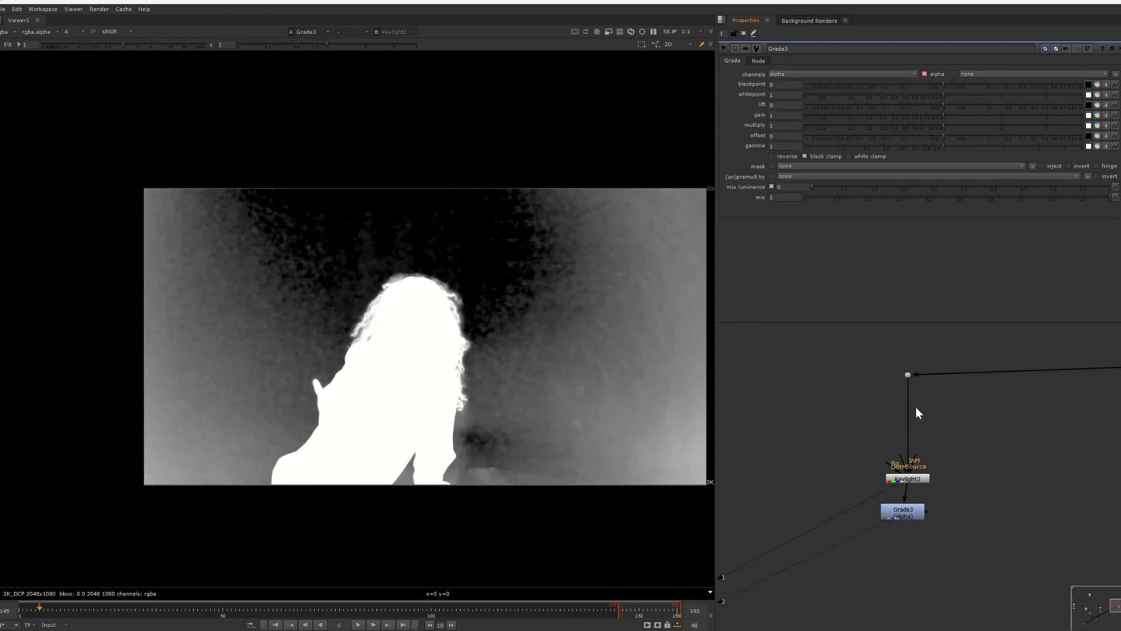
Step: Align Grade3 under Keylight2 and lower its gamma to 0.465 to darken the grey backdrop in the matte
{"action": "left_click", "coordinate": [902, 510]}
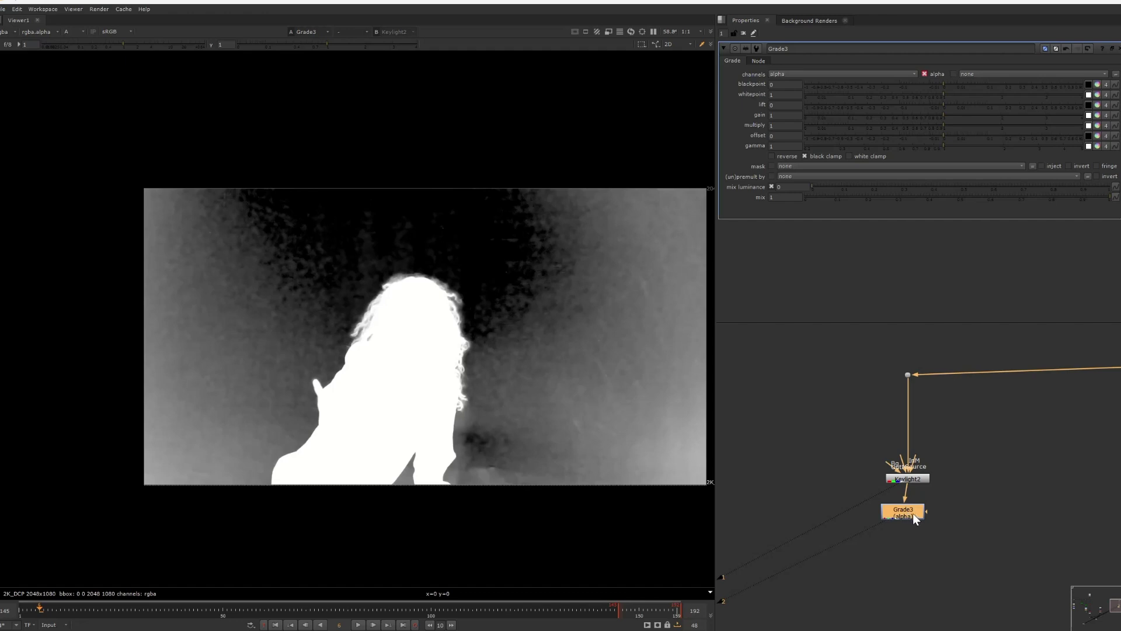
{"action": "middle_click_drag", "start_coordinate": [425, 314], "coordinate": [475, 287]}
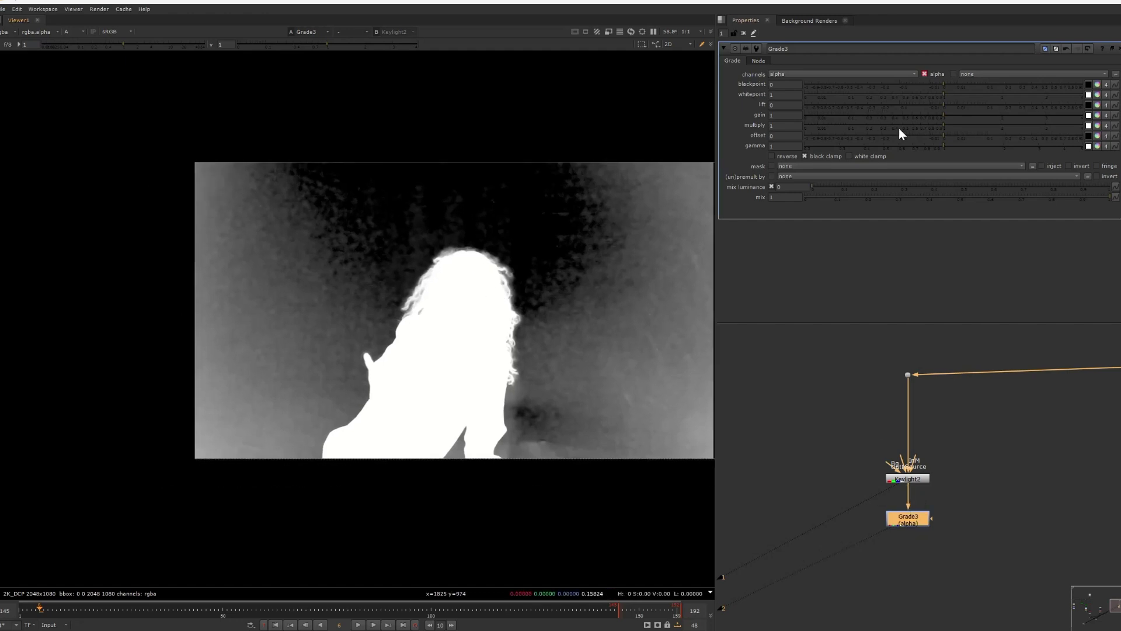
{"action": "left_click_drag", "start_coordinate": [941, 144], "coordinate": [877, 147]}
{"action": "scroll", "coordinate": [425, 278], "scroll_direction": "up", "scroll_amount": 5}
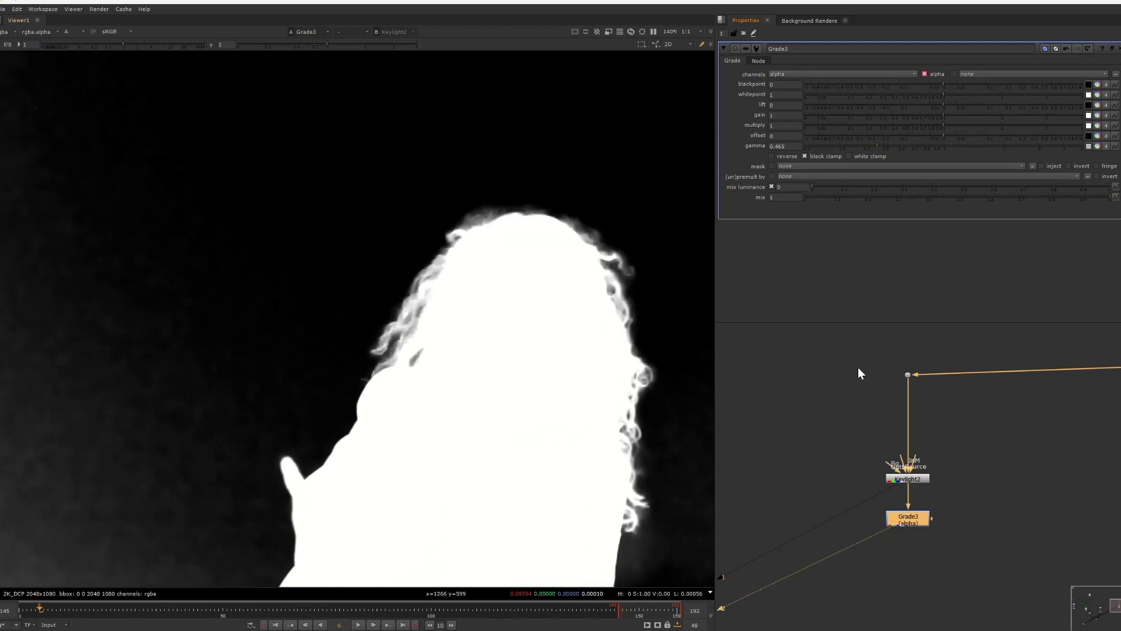
Step: Compare the alpha before and after Grade3 along the hair edges on the left side of the head
{"action": "left_click", "coordinate": [918, 492]}
{"action": "key", "text": "1"}
{"action": "key", "text": "2"}
{"action": "key", "text": "1"}
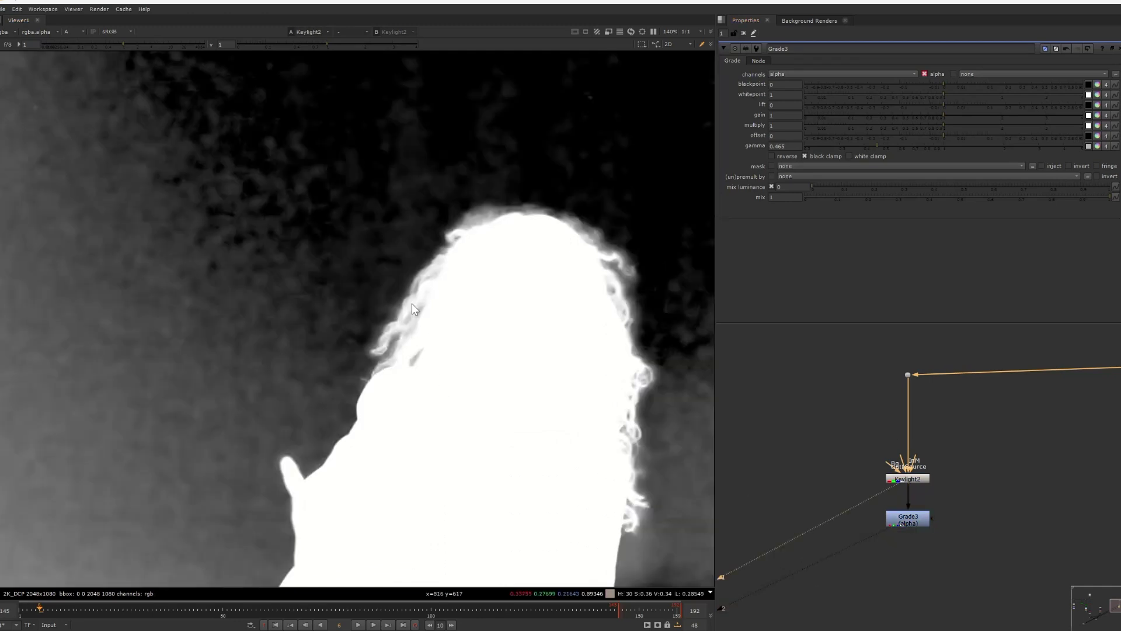
{"action": "key", "text": "2"}
{"action": "key", "text": "2"}
{"action": "key", "text": "1"}
{"action": "key", "text": "2"}
{"action": "key", "text": "1"}
{"action": "key", "text": "2"}
{"action": "key", "text": "1"}
Step: Compare the Keylight2 and Grade3 mattes along the hair edges on the right side of the head
{"action": "scroll", "coordinate": [416, 335], "scroll_direction": "down", "scroll_amount": 2}
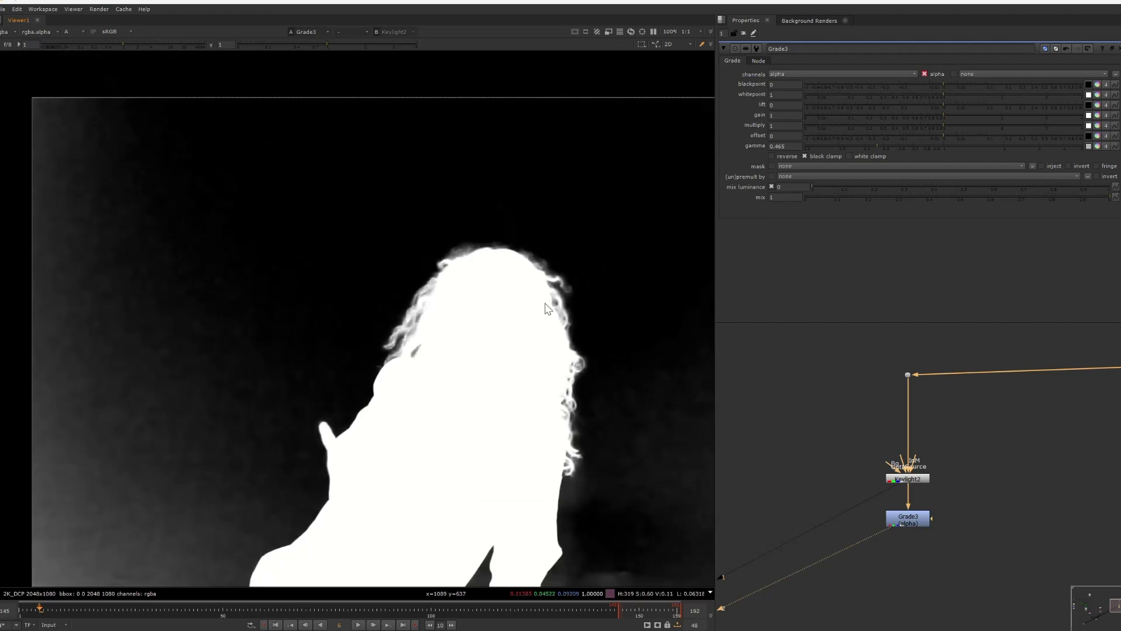
{"action": "middle_click_drag", "start_coordinate": [600, 288], "coordinate": [548, 282]}
{"action": "key", "text": "1"}
{"action": "key", "text": "1"}
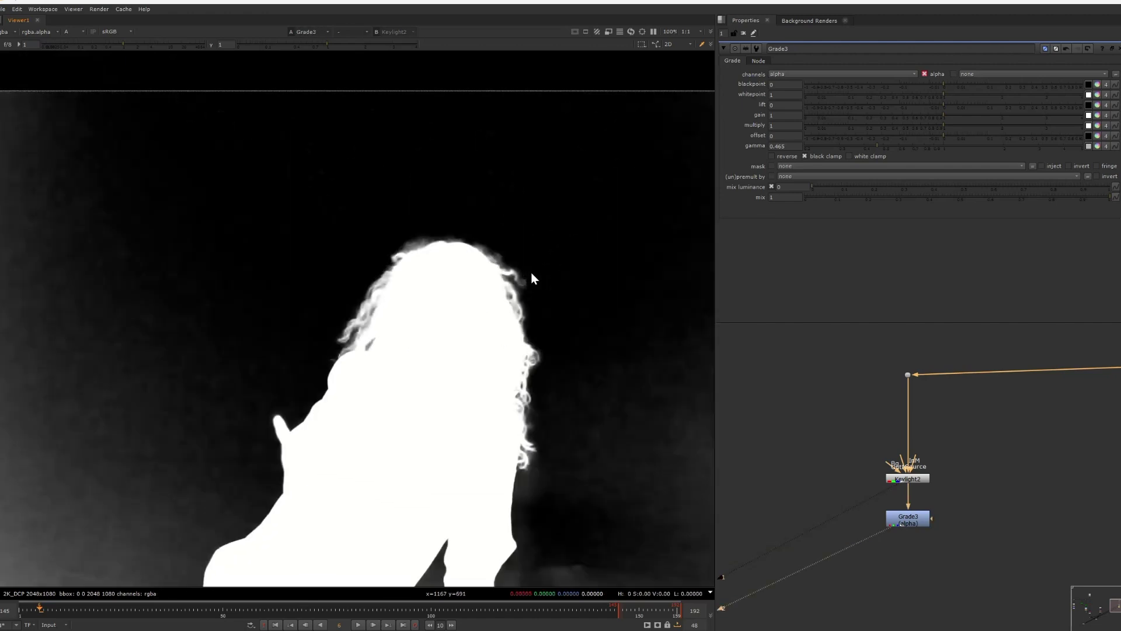
{"action": "key", "text": "2"}
{"action": "key", "text": "1"}
{"action": "key", "text": "2"}
{"action": "key", "text": "1"}
{"action": "key", "text": "2"}
Step: Sample the alpha over the backdrop areas on both sides of the woman
{"action": "scroll", "coordinate": [252, 220], "scroll_direction": "down", "scroll_amount": 1}
{"action": "left_click_drag", "start_coordinate": [207, 165], "coordinate": [317, 318], "text": "ctrl+shift"}
{"action": "left_click_drag", "start_coordinate": [461, 212], "coordinate": [606, 455], "text": "ctrl+shift"}
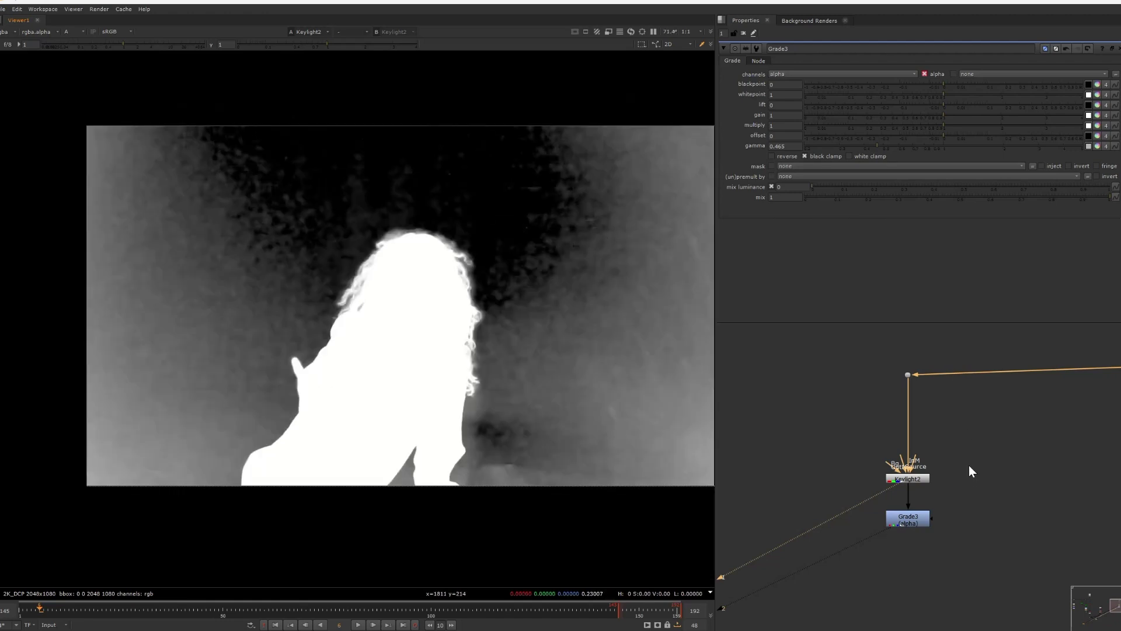
Step: Add a Roto node as Grade3's mask and draw a closed Bezier around the backdrop to the right of the woman
{"action": "key", "text": "o"}
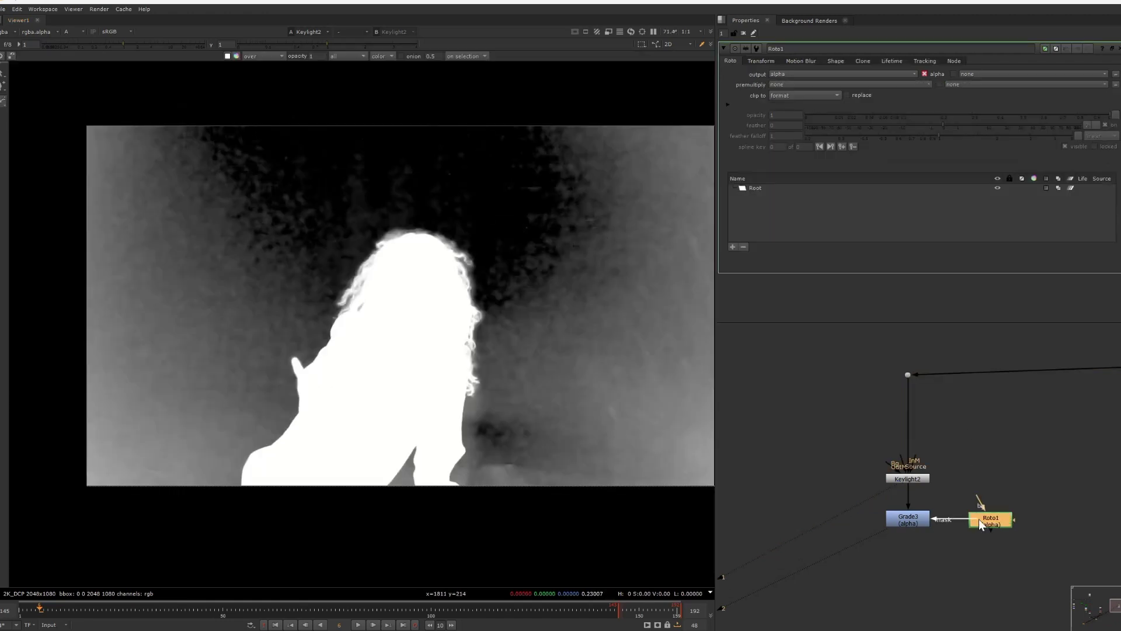
{"action": "left_click", "coordinate": [7, 103]}
{"action": "left_click", "coordinate": [11, 103]}
{"action": "scroll", "coordinate": [499, 188], "scroll_direction": "down", "scroll_amount": 2}
{"action": "left_click", "coordinate": [489, 180]}
{"action": "left_click", "coordinate": [481, 313]}
{"action": "left_click", "coordinate": [484, 418]}
{"action": "left_click", "coordinate": [592, 445]}
{"action": "left_click", "coordinate": [668, 364]}
{"action": "left_click", "coordinate": [690, 257]}
{"action": "left_click", "coordinate": [615, 114]}
{"action": "left_click", "coordinate": [553, 96]}
{"action": "left_click", "coordinate": [489, 180]}
{"action": "left_click", "coordinate": [142, 108]}
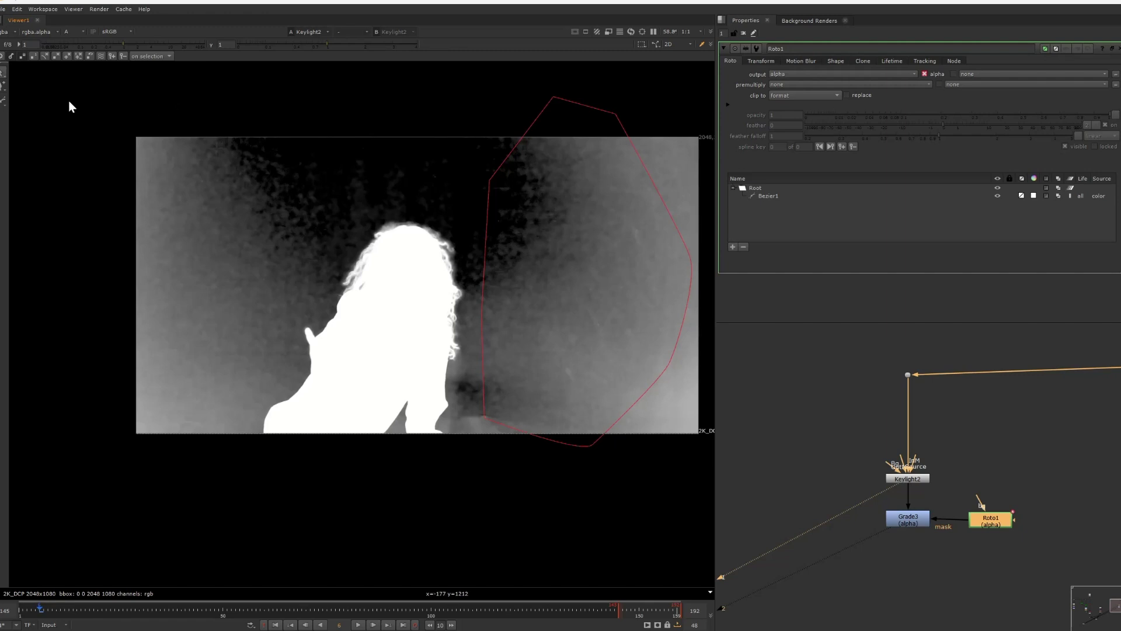
Step: Draw a second closed Bezier around the grey backdrop to the left of the woman
{"action": "left_click", "coordinate": [11, 103]}
{"action": "left_click", "coordinate": [22, 99]}
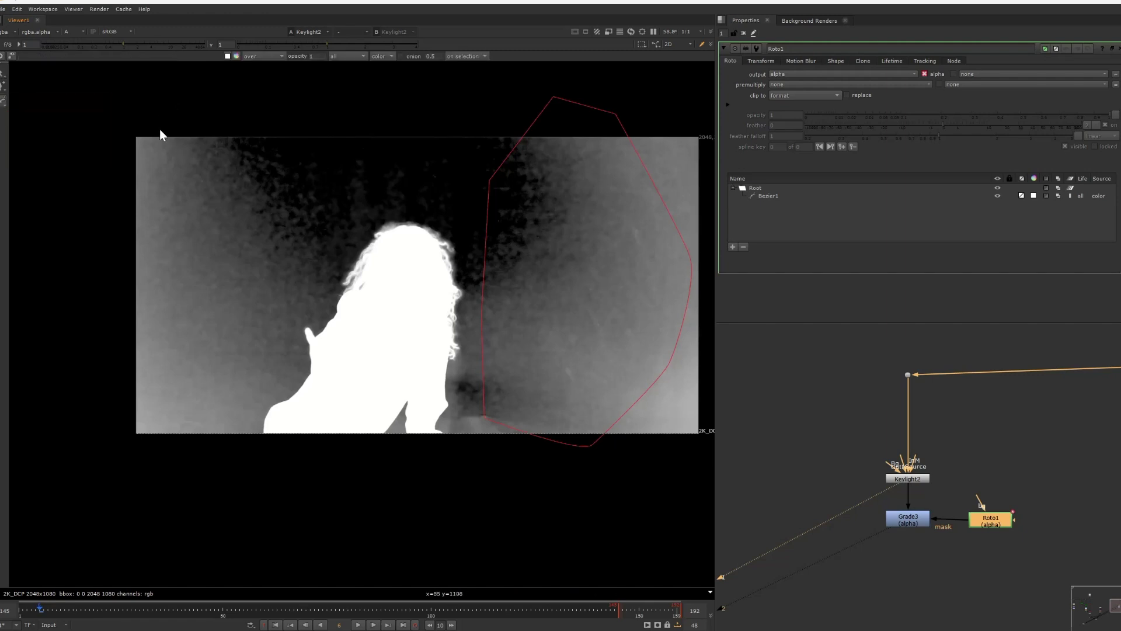
{"action": "left_click", "coordinate": [159, 128]}
{"action": "left_click", "coordinate": [250, 122]}
{"action": "left_click", "coordinate": [297, 188]}
{"action": "left_click", "coordinate": [282, 274]}
{"action": "left_click", "coordinate": [241, 390]}
{"action": "left_click", "coordinate": [209, 440]}
{"action": "left_click", "coordinate": [143, 471]}
{"action": "left_click", "coordinate": [80, 353]}
{"action": "left_click", "coordinate": [111, 163]}
{"action": "left_click", "coordinate": [159, 128]}
Step: Feather all points of the left backdrop shape outward
{"action": "left_click_drag", "start_coordinate": [94, 101], "coordinate": [355, 514]}
{"action": "key", "text": "e"}
{"action": "key", "text": "e"}
{"action": "key", "text": "e"}
{"action": "key", "text": "e"}
{"action": "key", "text": "e"}
{"action": "key", "text": "e"}
{"action": "key", "text": "e"}
{"action": "key", "text": "e"}
{"action": "key", "text": "e"}
{"action": "key", "text": "e"}
{"action": "key", "text": "e"}
{"action": "key", "text": "e"}
{"action": "key", "text": "e"}
{"action": "key", "text": "e"}
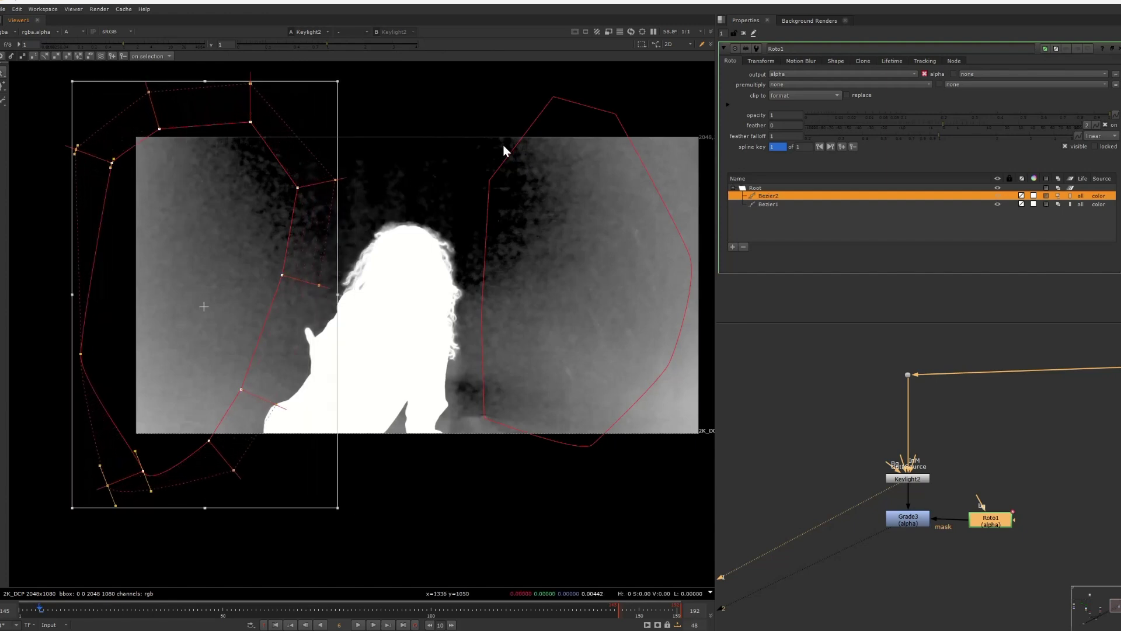
Step: Feather the edge of the right backdrop shape that faces the woman
{"action": "left_click", "coordinate": [487, 216]}
{"action": "left_click_drag", "start_coordinate": [429, 74], "coordinate": [526, 434]}
{"action": "key", "text": "e"}
{"action": "key", "text": "e"}
{"action": "key", "text": "e"}
{"action": "key", "text": "e"}
{"action": "key", "text": "e"}
{"action": "key", "text": "e"}
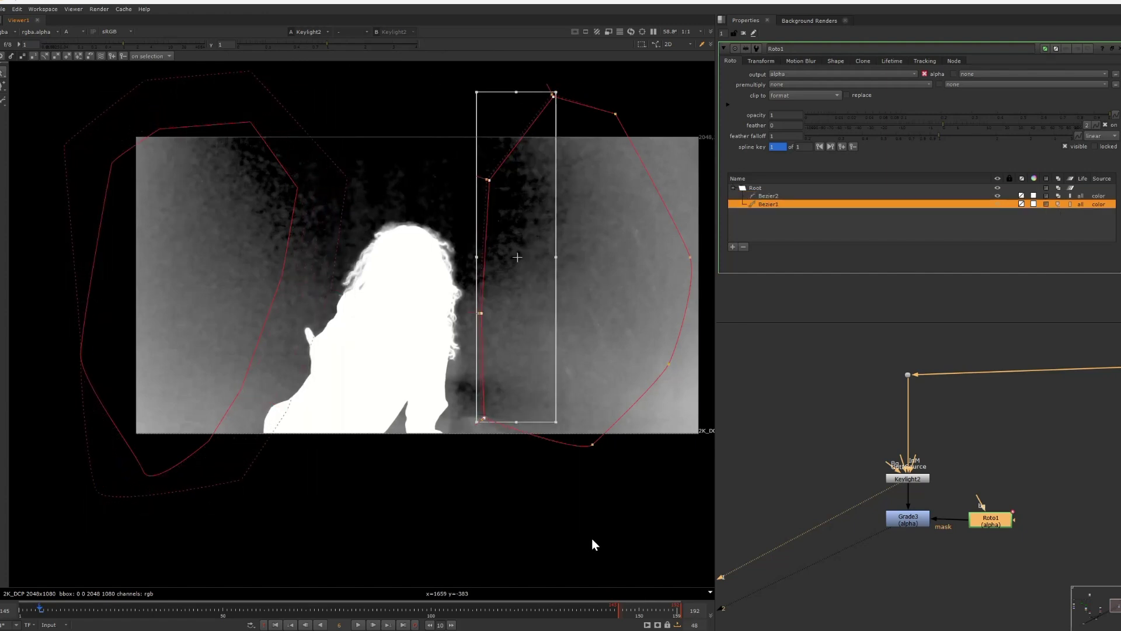
{"action": "left_click", "coordinate": [628, 441]}
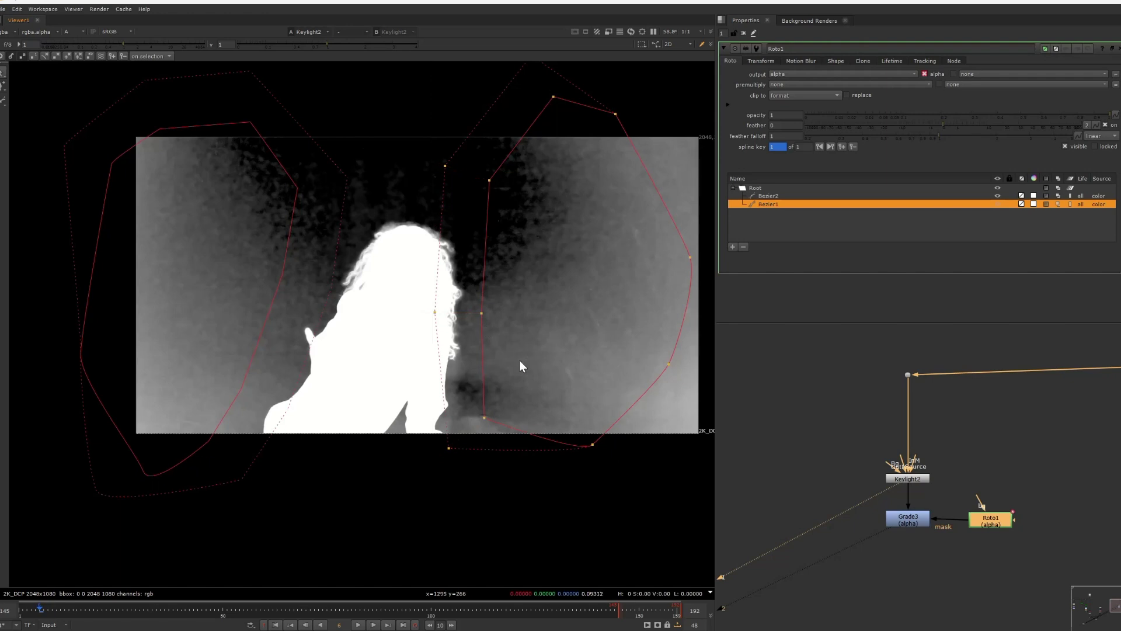
Step: Extend the left shape's inner feather points toward the woman's head and hair
{"action": "left_click", "coordinate": [347, 175]}
{"action": "left_click_drag", "start_coordinate": [348, 176], "coordinate": [390, 182]}
{"action": "left_click_drag", "start_coordinate": [331, 288], "coordinate": [348, 292]}
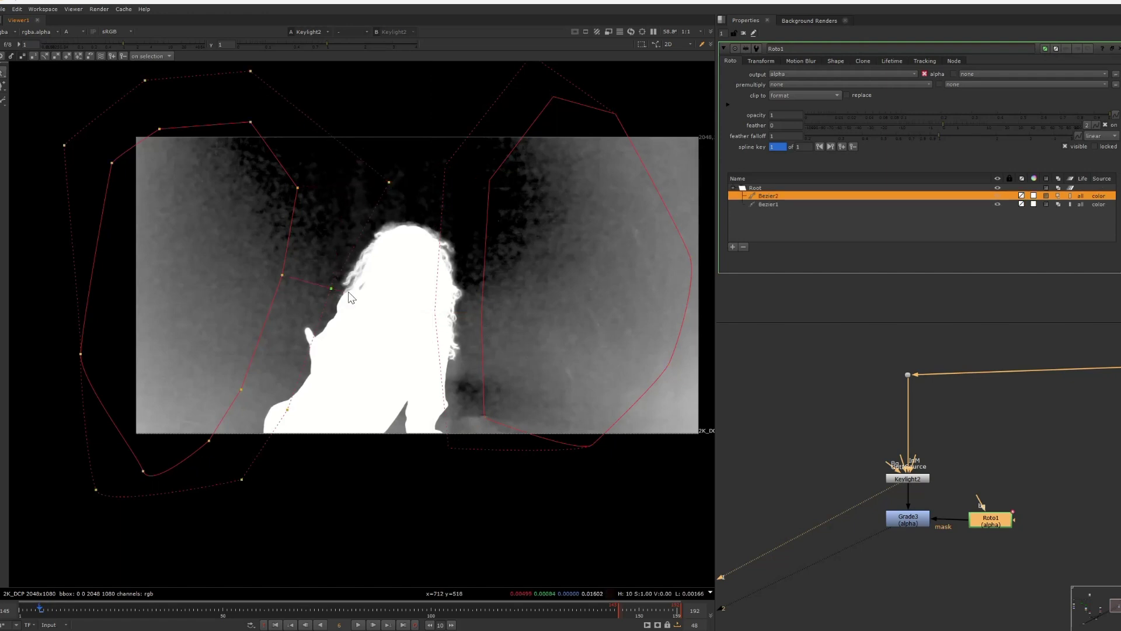
{"action": "left_click_drag", "start_coordinate": [286, 275], "coordinate": [294, 275]}
Step: View the masked Grade3 matte and move the left shape's inner points against the woman's shoulder and leg
{"action": "left_click", "coordinate": [915, 525]}
{"action": "key", "text": "1"}
{"action": "key", "text": "o"}
{"action": "key", "text": "o"}
{"action": "left_click", "coordinate": [340, 286]}
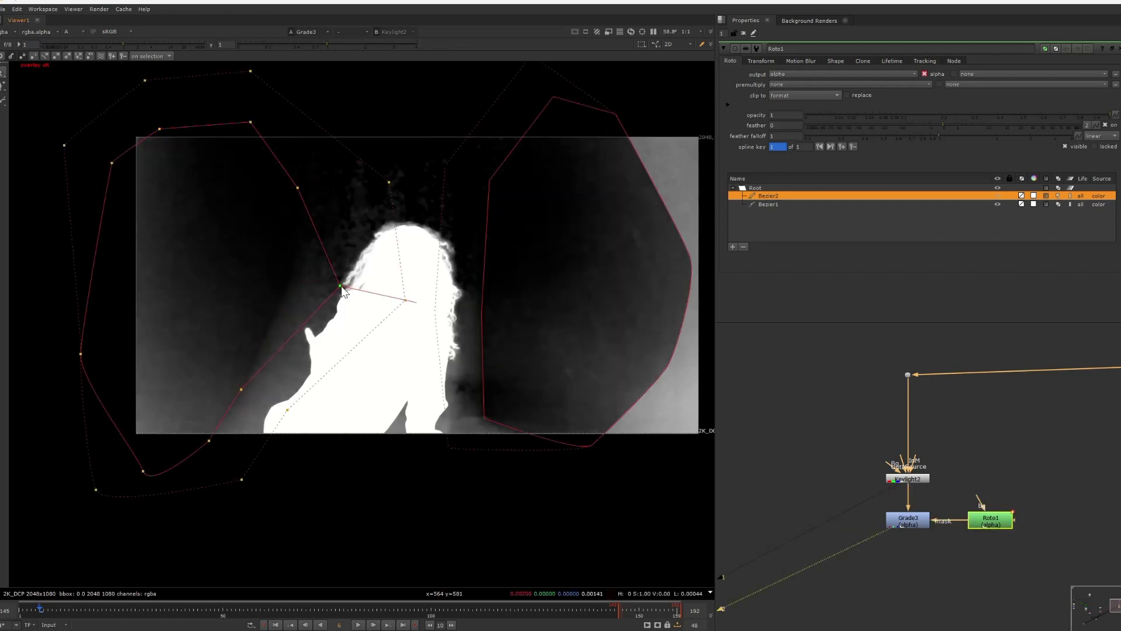
{"action": "left_click_drag", "start_coordinate": [242, 390], "coordinate": [273, 401]}
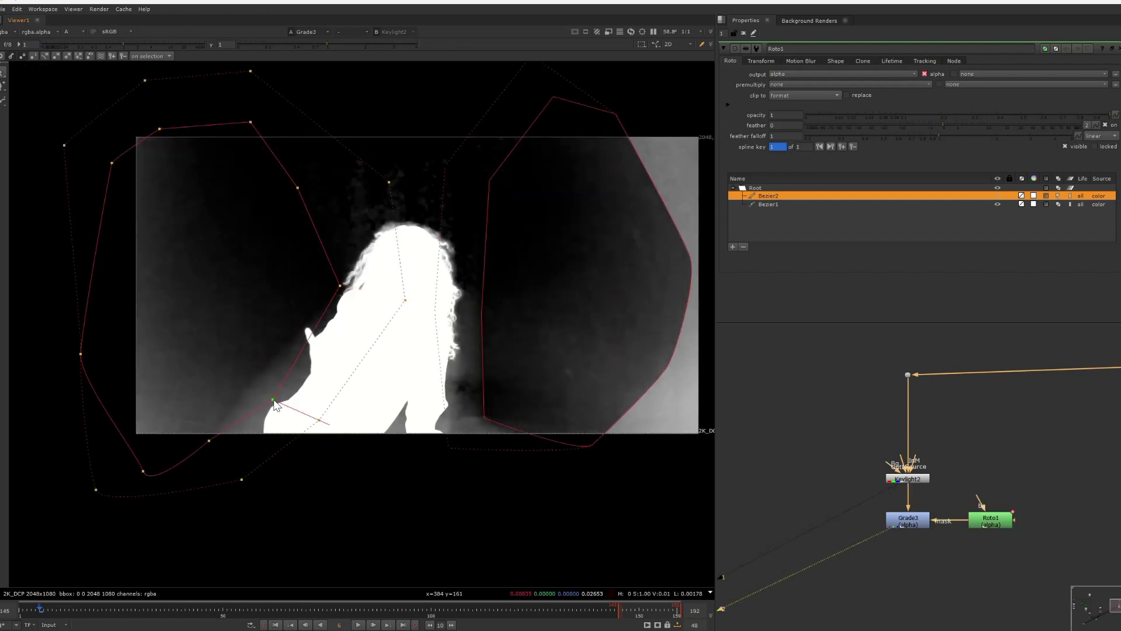
Step: Compare the Keylight2 alpha with the Grade3 alpha masked by the two Roto shapes
{"action": "key", "text": "1"}
{"action": "key", "text": "2"}
{"action": "key", "text": "1"}
{"action": "key", "text": "2"}
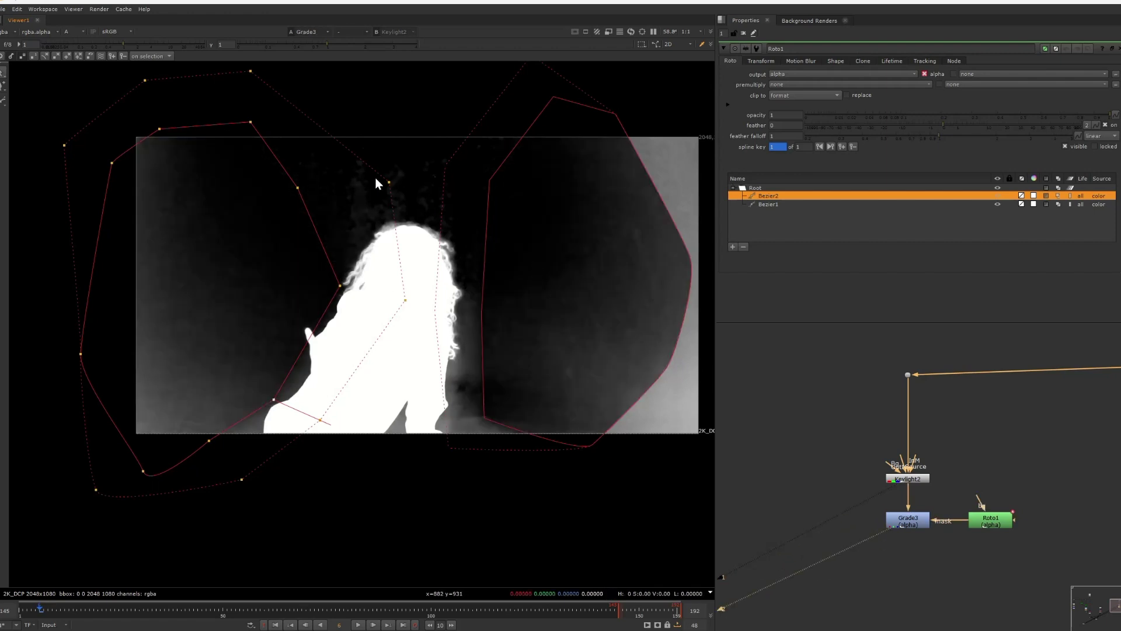
Step: Draw a third closed Bezier roto shape over the backdrop above the woman's head, between the two side shapes
{"action": "right_click", "coordinate": [3, 102]}
{"action": "left_click", "coordinate": [23, 100]}
{"action": "left_click", "coordinate": [264, 122]}
{"action": "left_click", "coordinate": [303, 179]}
{"action": "left_click", "coordinate": [392, 189]}
{"action": "left_click", "coordinate": [477, 190]}
{"action": "left_click", "coordinate": [509, 145]}
{"action": "left_click", "coordinate": [474, 101]}
{"action": "left_click", "coordinate": [315, 92]}
{"action": "left_click", "coordinate": [264, 123]}
Step: Feather the lower edge of the shape above the head down to the top of the woman's hair
{"action": "left_click_drag", "start_coordinate": [166, 155], "coordinate": [576, 271]}
{"action": "key", "text": "e"}
{"action": "key", "text": "e"}
{"action": "key", "text": "e"}
{"action": "key", "text": "e"}
{"action": "key", "text": "e"}
{"action": "key", "text": "e"}
{"action": "key", "text": "e"}
{"action": "key", "text": "e"}
{"action": "key", "text": "e"}
{"action": "key", "text": "e"}
{"action": "key", "text": "e"}
{"action": "key", "text": "e"}
{"action": "key", "text": "e"}
{"action": "key", "text": "e"}
{"action": "key", "text": "e"}
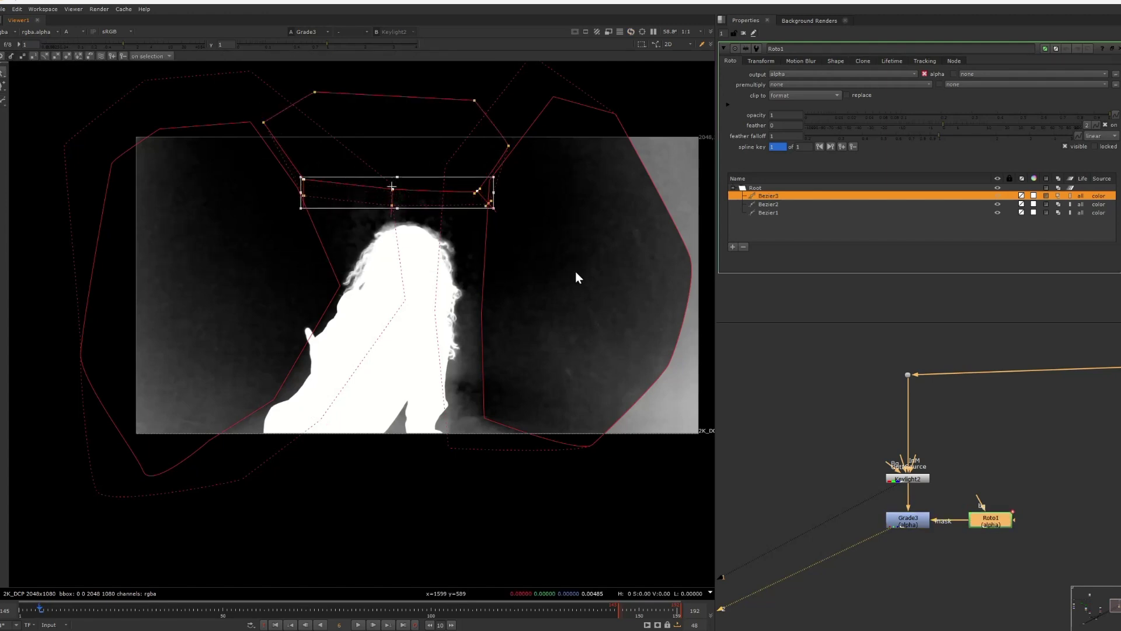
Step: Move the right shape's inner points closer to the woman's hair and leg
{"action": "left_click", "coordinate": [508, 303]}
{"action": "left_click", "coordinate": [434, 318]}
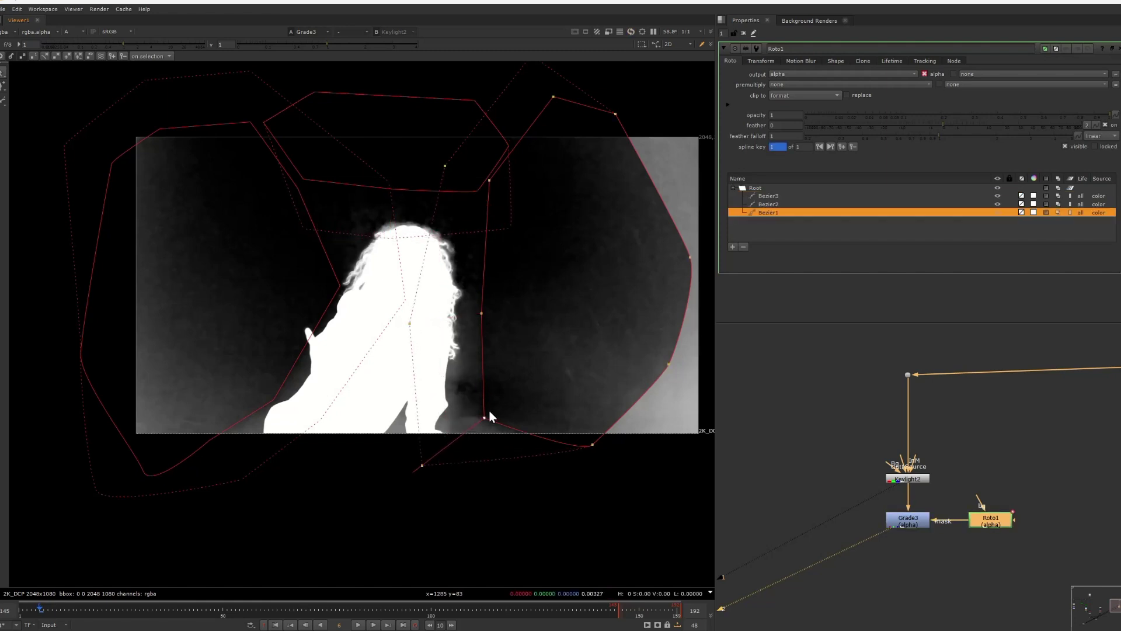
{"action": "left_click_drag", "start_coordinate": [489, 415], "coordinate": [470, 431]}
{"action": "left_click", "coordinate": [480, 313]}
{"action": "left_click_drag", "start_coordinate": [480, 314], "coordinate": [472, 314]}
Step: Move Grade3 and Roto1 aside and paste an unmasked copy of Grade3 beneath Keylight2
{"action": "left_click_drag", "start_coordinate": [1045, 497], "coordinate": [947, 540]}
{"action": "left_click", "coordinate": [947, 540]}
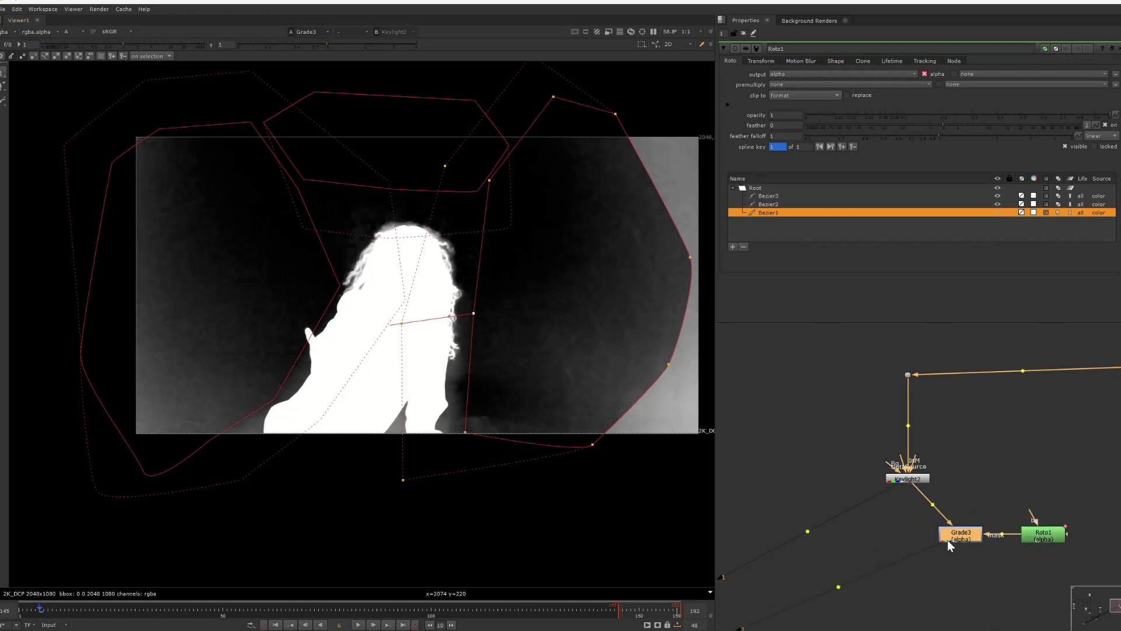
{"action": "key", "text": "ctrl+c"}
{"action": "left_click", "coordinate": [895, 545]}
{"action": "key", "text": "ctrl+v"}
{"action": "left_click", "coordinate": [908, 478]}
{"action": "key", "text": "1"}
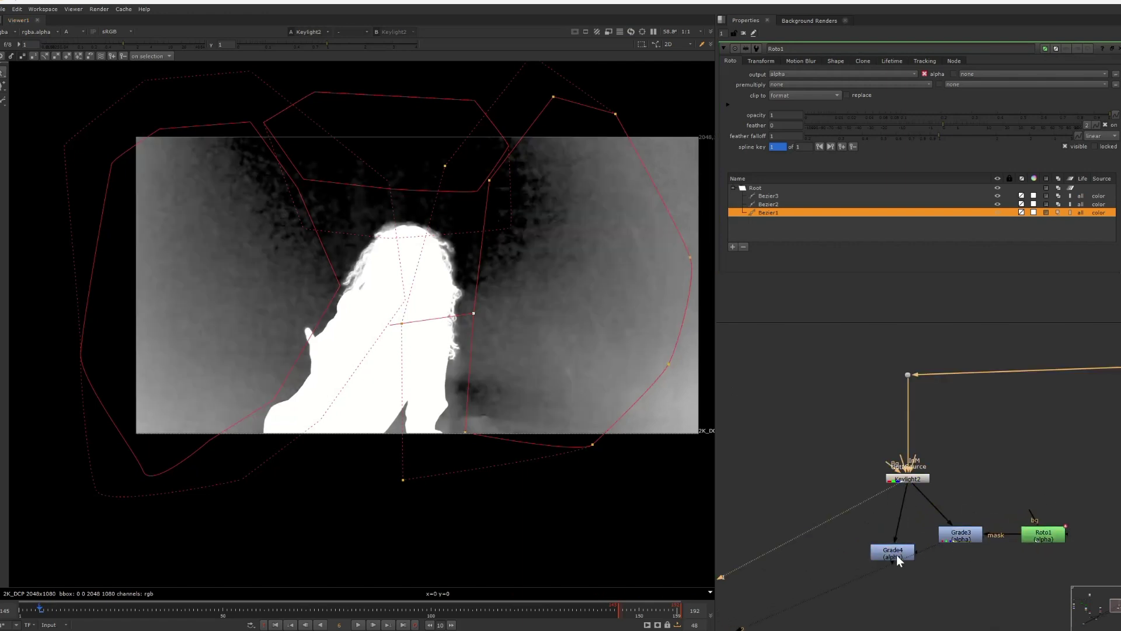
Step: Compare the unmasked Grade4 alpha with the roto-masked Grade3 alpha around the hair edges
{"action": "left_click", "coordinate": [895, 555]}
{"action": "key", "text": "2"}
{"action": "key", "text": "1"}
{"action": "left_click", "coordinate": [947, 550]}
{"action": "scroll", "coordinate": [433, 259], "scroll_direction": "up", "scroll_amount": 5}
{"action": "key", "text": "2"}
{"action": "key", "text": "1"}
{"action": "key", "text": "2"}
{"action": "key", "text": "1"}
{"action": "key", "text": "2"}
{"action": "key", "text": "1"}
{"action": "key", "text": "2"}
{"action": "key", "text": "2"}
{"action": "key", "text": "1"}
{"action": "key", "text": "2"}
{"action": "key", "text": "1"}
{"action": "key", "text": "2"}
{"action": "key", "text": "1"}
{"action": "key", "text": "2"}
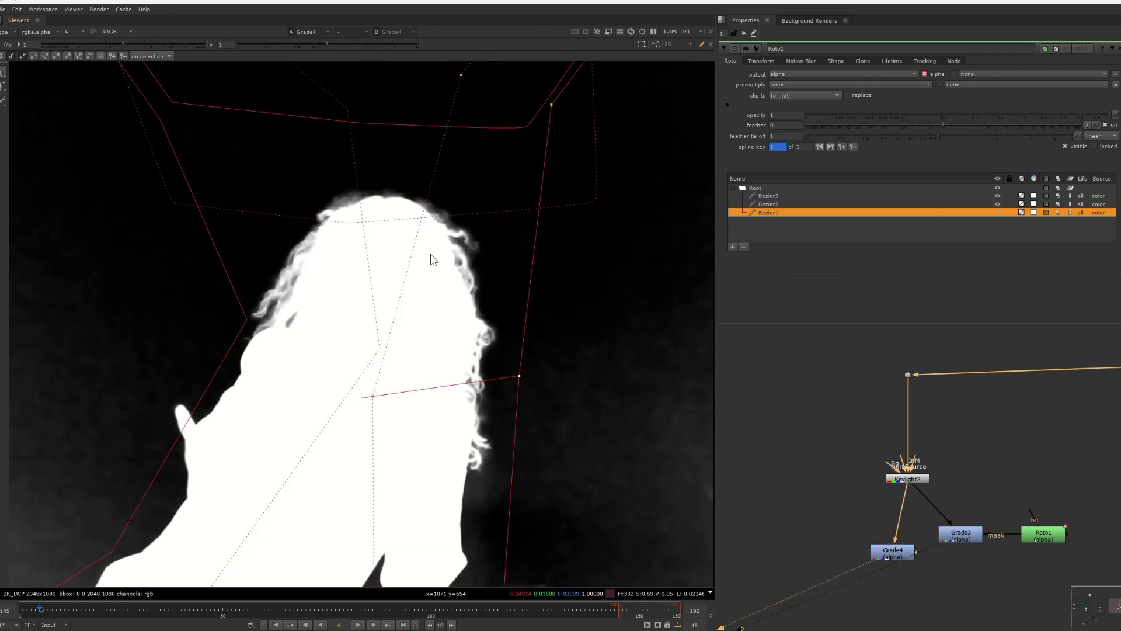
{"action": "key", "text": "1"}
{"action": "key", "text": "1"}
{"action": "key", "text": "2"}
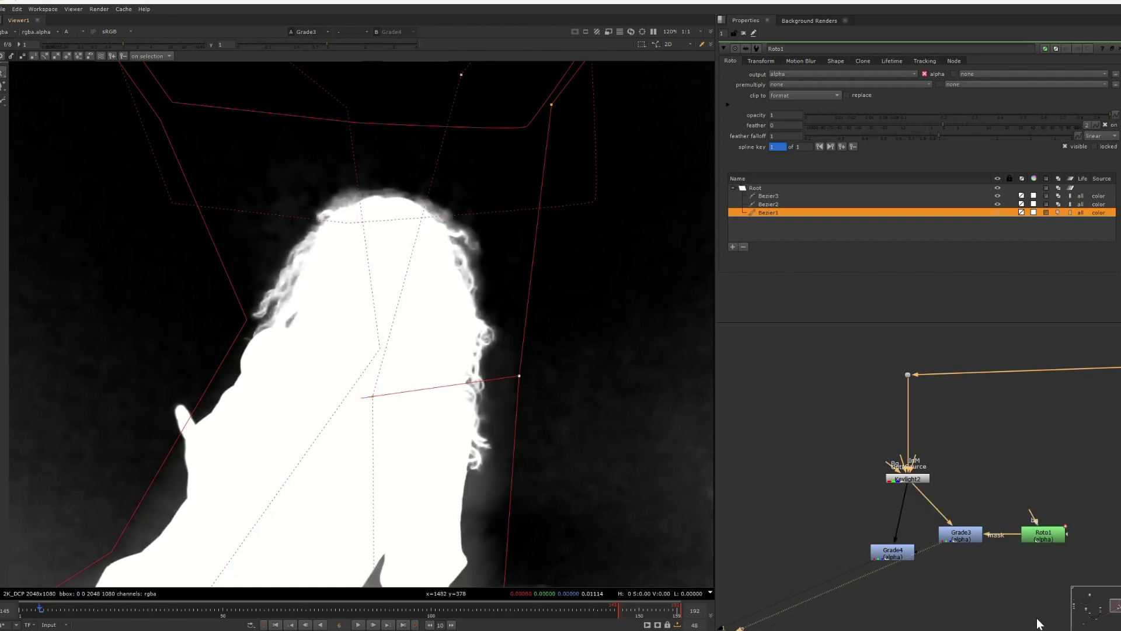
Step: Delete the masked Grade3 and its Roto1 node, keeping only Grade4 under Keylight2
{"action": "middle_click_drag", "start_coordinate": [1037, 621], "coordinate": [933, 578]}
{"action": "left_click_drag", "start_coordinate": [1008, 463], "coordinate": [818, 506]}
{"action": "key", "text": "Delete"}
Step: Compare the Keylight2 alpha with Grade4 and examine Grade4 in both colour and alpha
{"action": "left_click", "coordinate": [810, 435]}
{"action": "key", "text": "1"}
{"action": "left_click", "coordinate": [815, 506]}
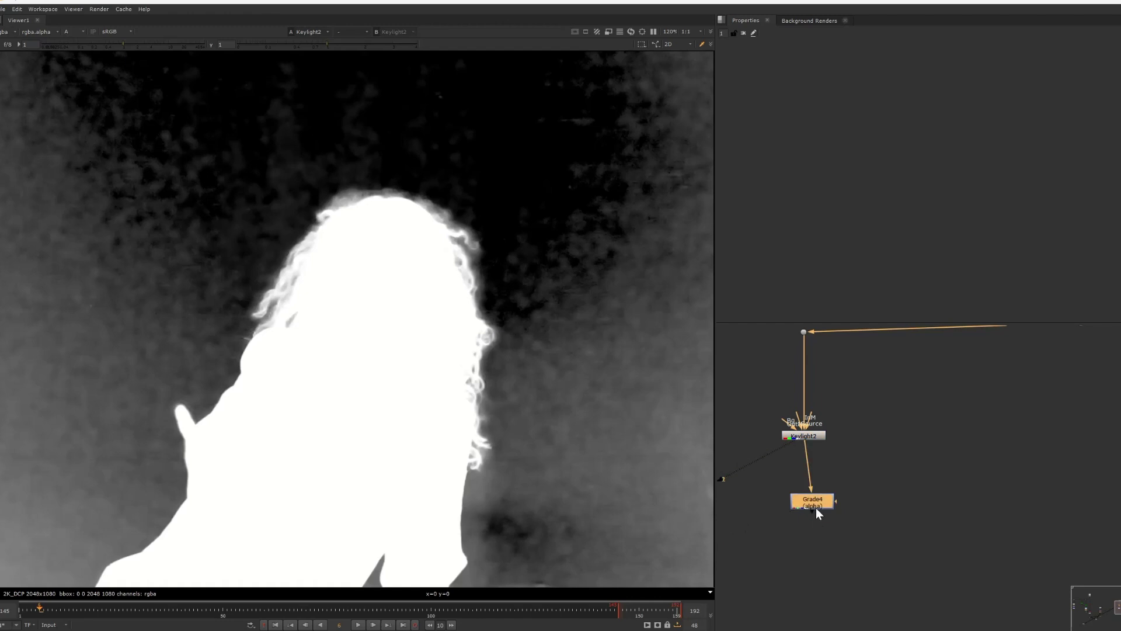
{"action": "key", "text": "2"}
{"action": "scroll", "coordinate": [534, 344], "scroll_direction": "down", "scroll_amount": 3}
{"action": "key", "text": "a"}
{"action": "scroll", "coordinate": [504, 313], "scroll_direction": "up", "scroll_amount": 4}
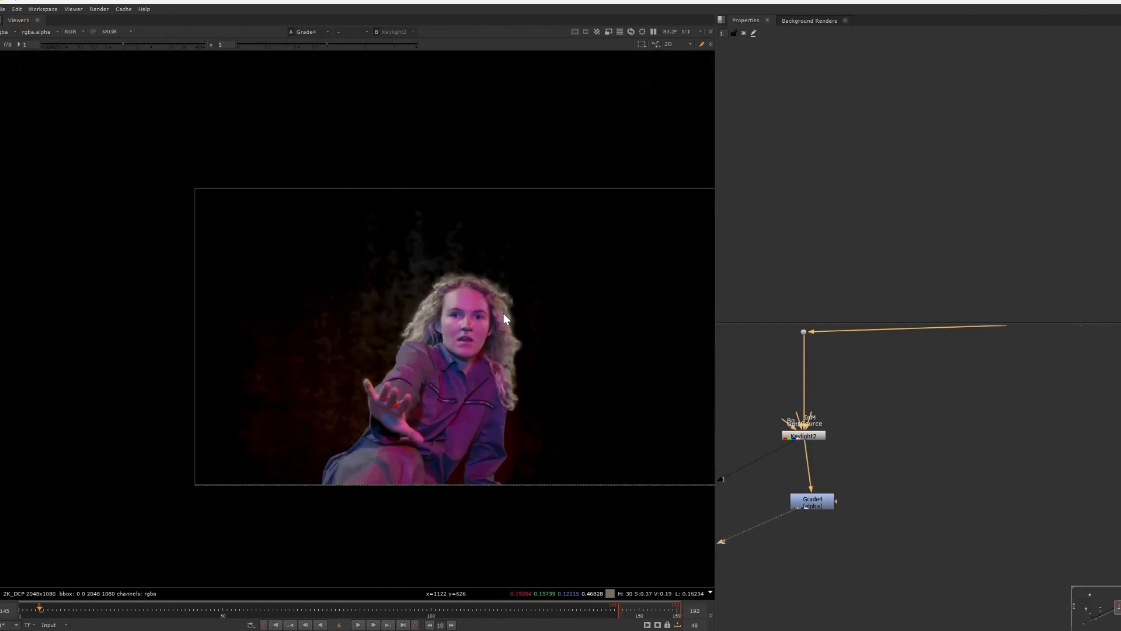
{"action": "scroll", "coordinate": [388, 310], "scroll_direction": "down", "scroll_amount": 4}
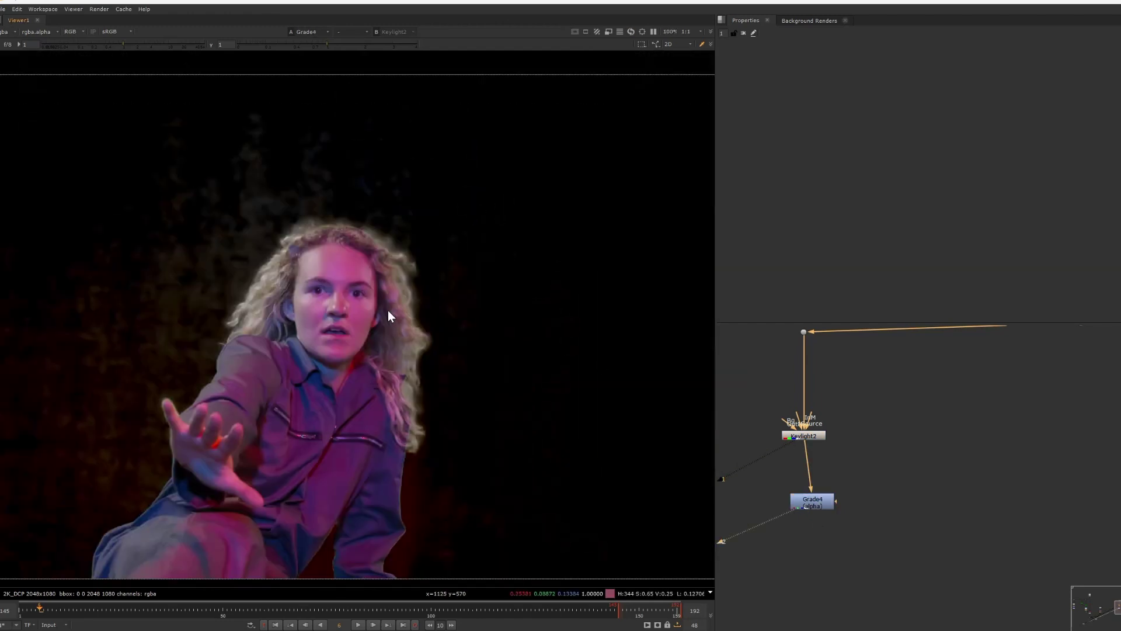
{"action": "key", "text": "a"}
{"action": "scroll", "coordinate": [674, 401], "scroll_direction": "up", "scroll_amount": 3}
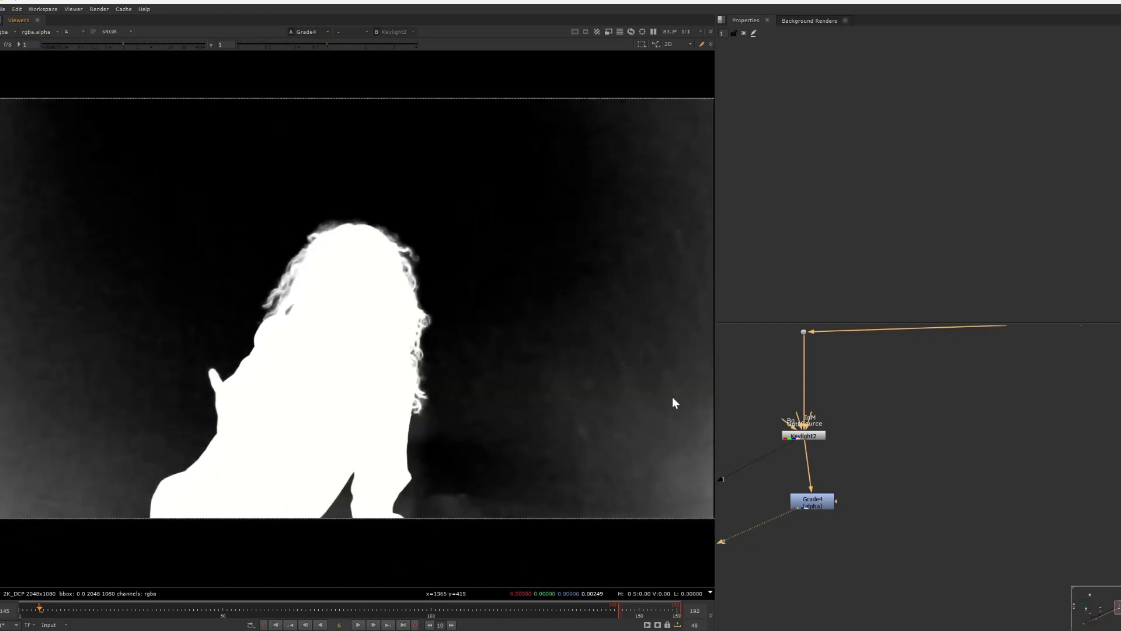
Step: Tidy the node tree by aligning Grade4 directly beneath Keylight2 and levelling the Dots above it
{"action": "left_click", "coordinate": [805, 438]}
{"action": "mouse_move", "coordinate": [805, 502]}
{"action": "left_mouse_down"}
{"action": "mouse_move", "coordinate": [790, 502]}
{"action": "mouse_move", "coordinate": [800, 503]}
{"action": "left_mouse_up"}
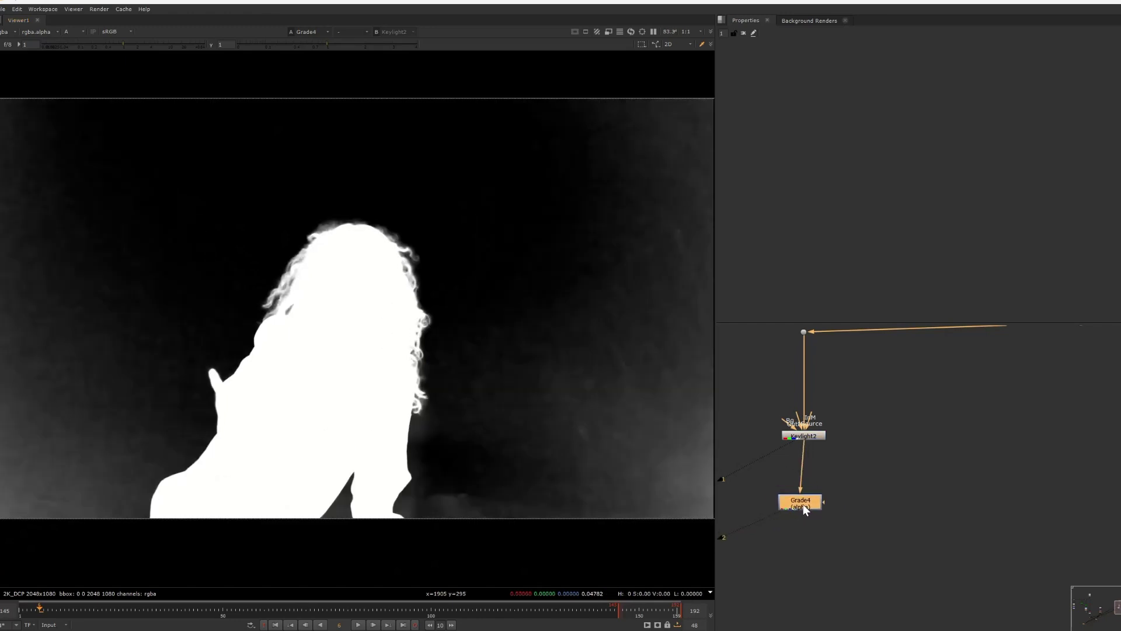
{"action": "middle_click_drag", "start_coordinate": [809, 451], "coordinate": [814, 485]}
{"action": "left_click", "coordinate": [817, 503]}
{"action": "key", "text": "a"}
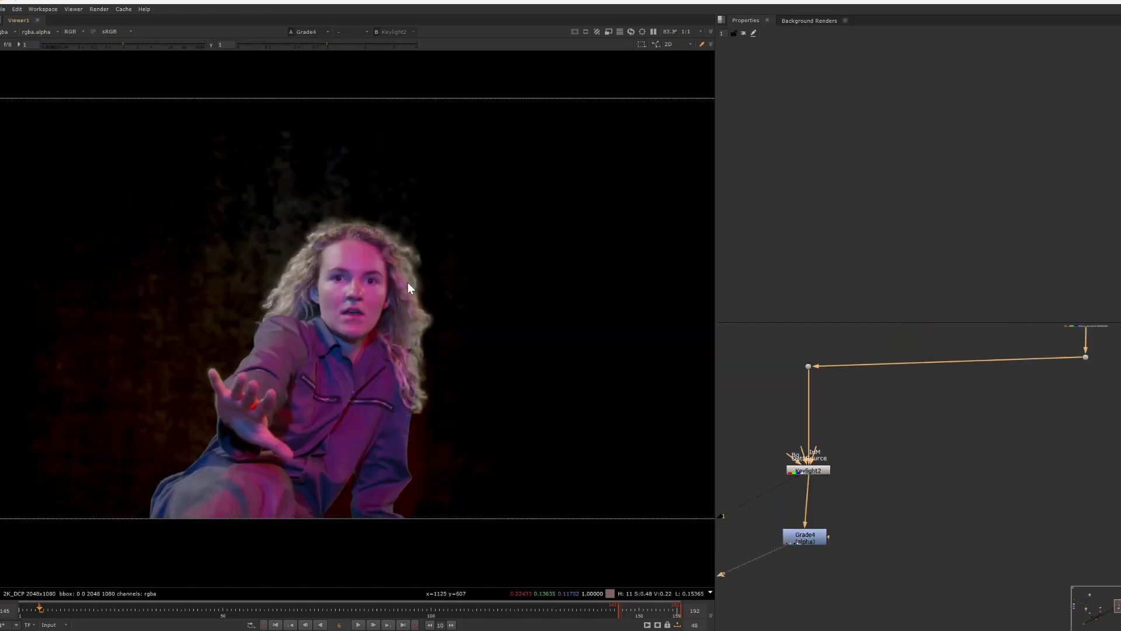
{"action": "key", "text": "a"}
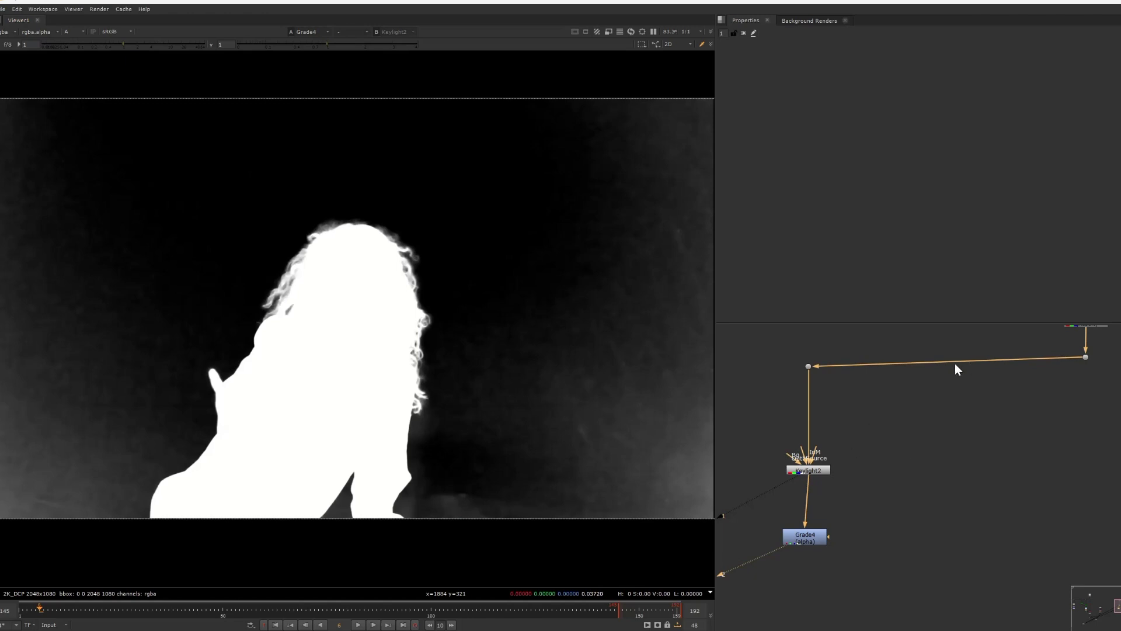
{"action": "left_click_drag", "start_coordinate": [1085, 357], "coordinate": [1085, 366]}
{"action": "left_click", "coordinate": [818, 471]}
{"action": "left_click_drag", "start_coordinate": [805, 538], "coordinate": [808, 544]}
{"action": "middle_click_drag", "start_coordinate": [930, 457], "coordinate": [916, 462]}
{"action": "left_click", "coordinate": [916, 461]}
{"action": "key", "text": "Tab"}
{"action": "key", "text": "Escape"}
Step: View the green screen plate in colour at the Dot below the denoised source
{"action": "left_click", "coordinate": [1071, 370]}
{"action": "key", "text": "1"}
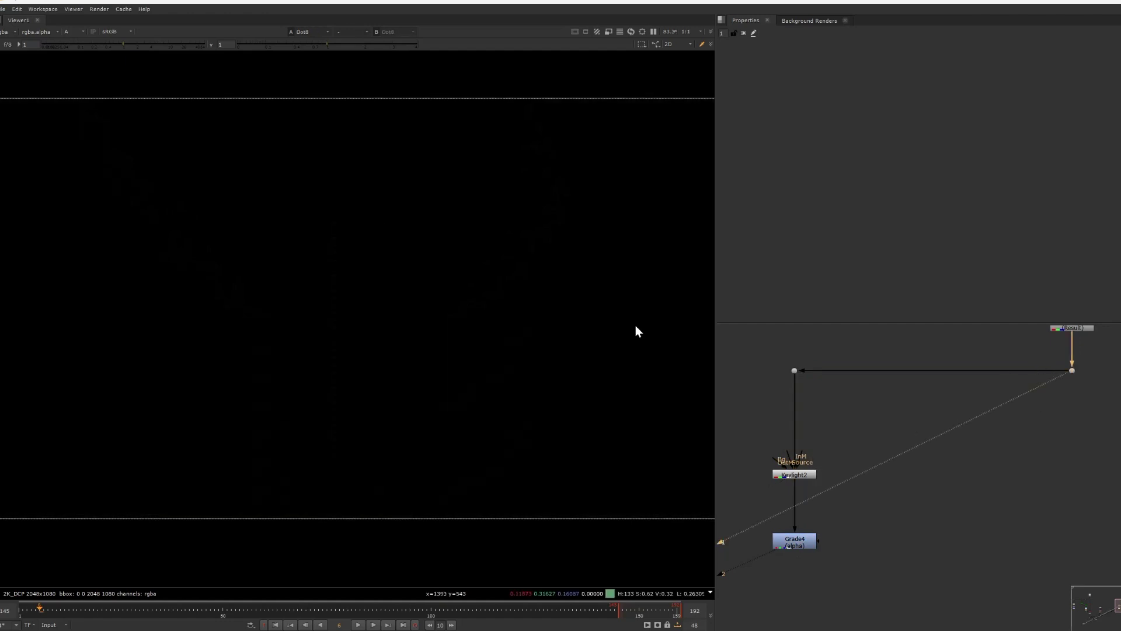
{"action": "scroll", "coordinate": [425, 286], "scroll_direction": "down", "scroll_amount": 3}
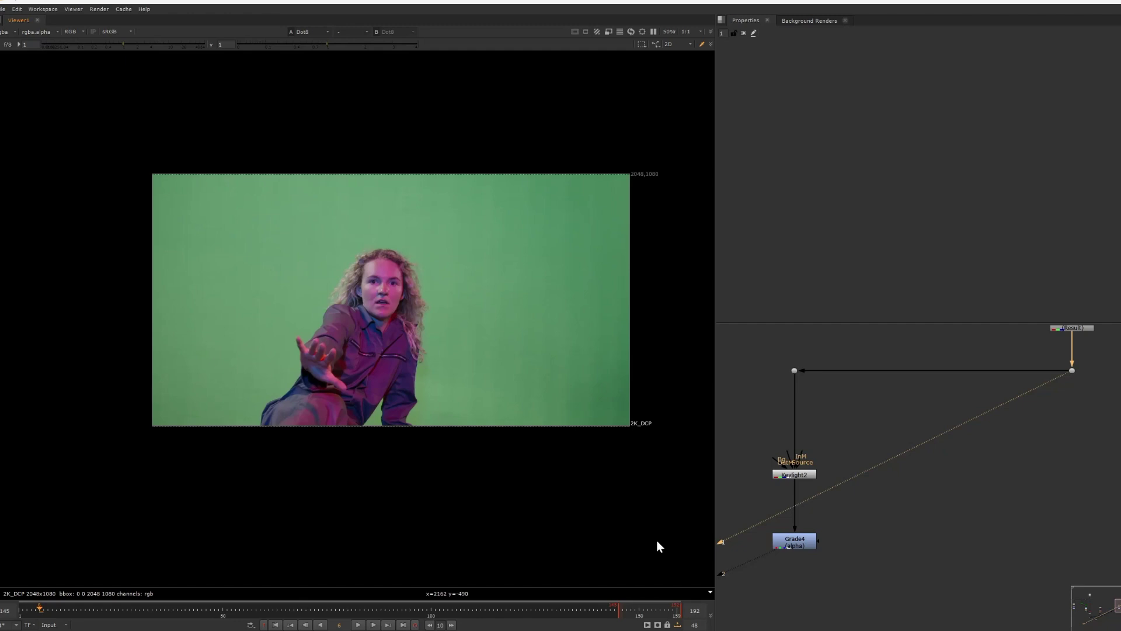
Step: Insert a Dot in the horizontal plate connection, attach an IBKColour node beneath it and view its output
{"action": "left_click", "coordinate": [962, 398]}
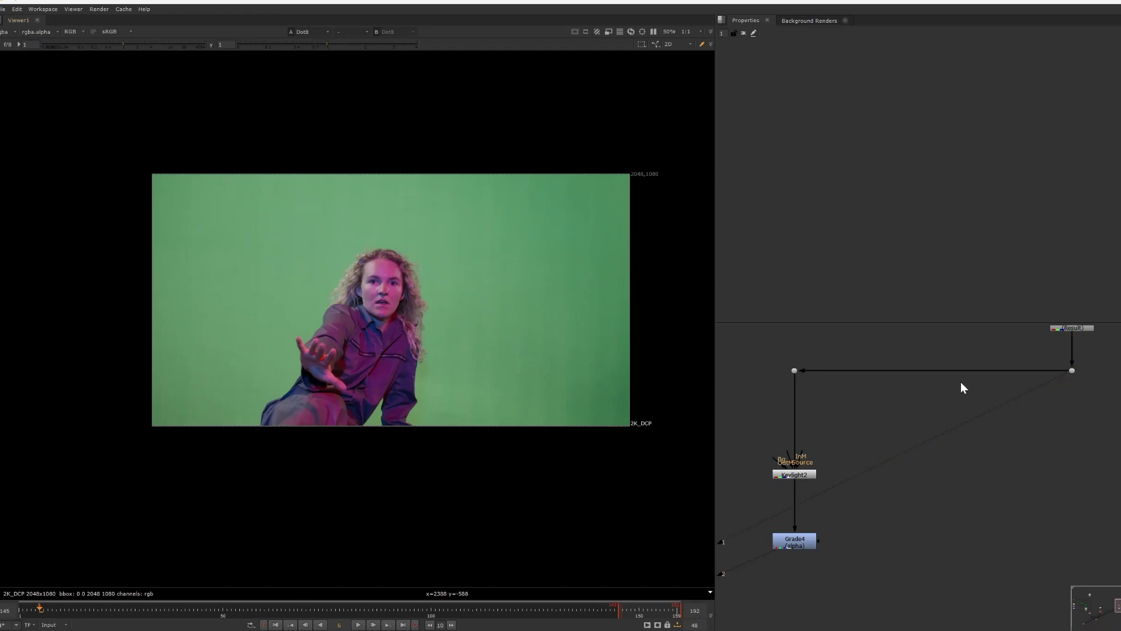
{"action": "left_click", "coordinate": [933, 370], "text": "ctrl"}
{"action": "left_click", "coordinate": [932, 407]}
{"action": "key", "text": "Tab"}
{"action": "type", "text": "ibk"}
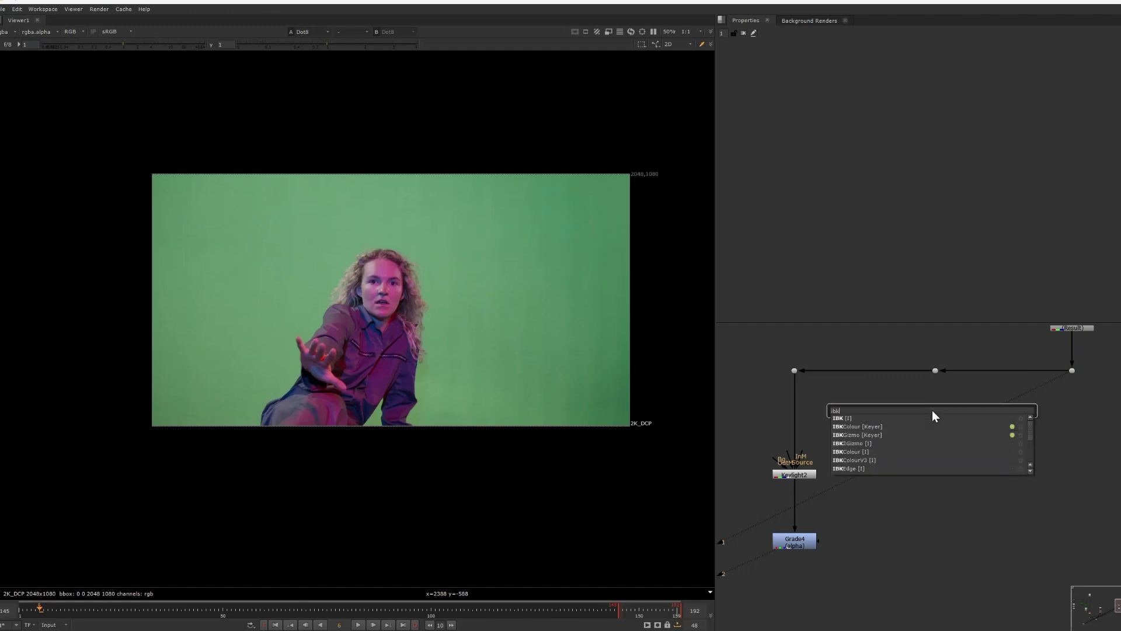
{"action": "left_click", "coordinate": [871, 427]}
{"action": "left_click_drag", "start_coordinate": [928, 390], "coordinate": [935, 371]}
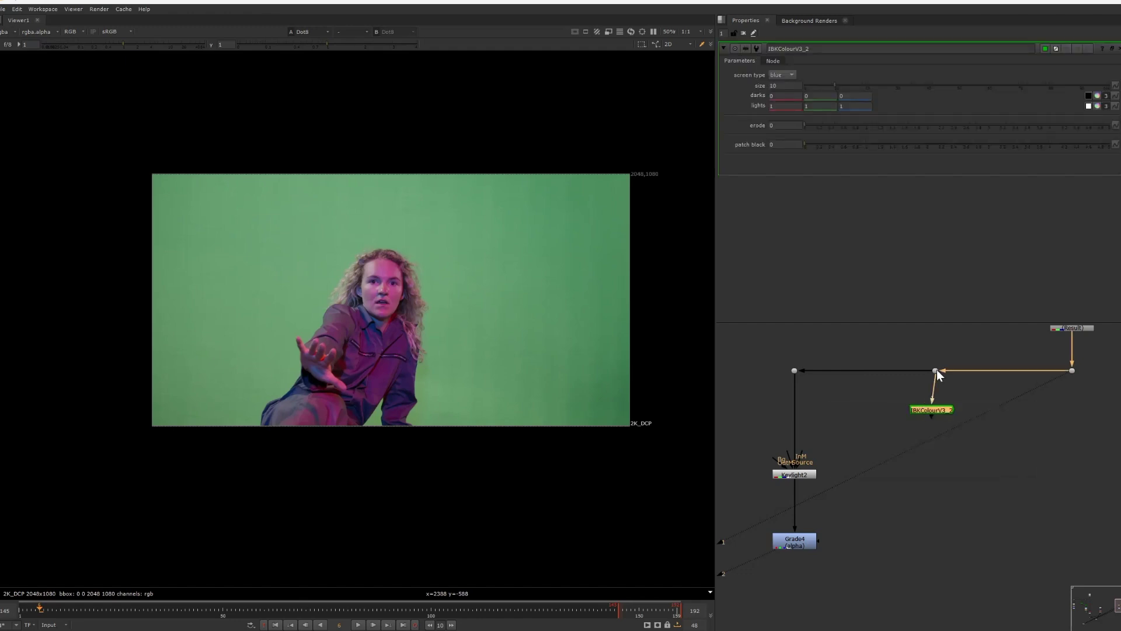
{"action": "key", "text": "1"}
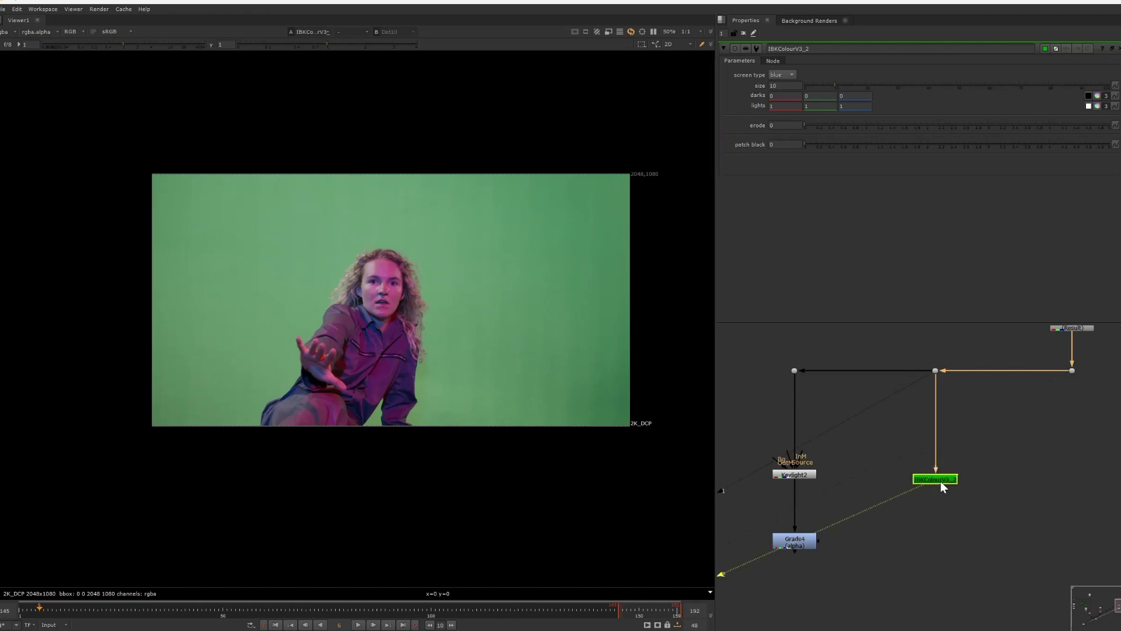
Step: Set the IBKColour screen type to green and compare its clean screen with the plate
{"action": "left_click", "coordinate": [784, 75]}
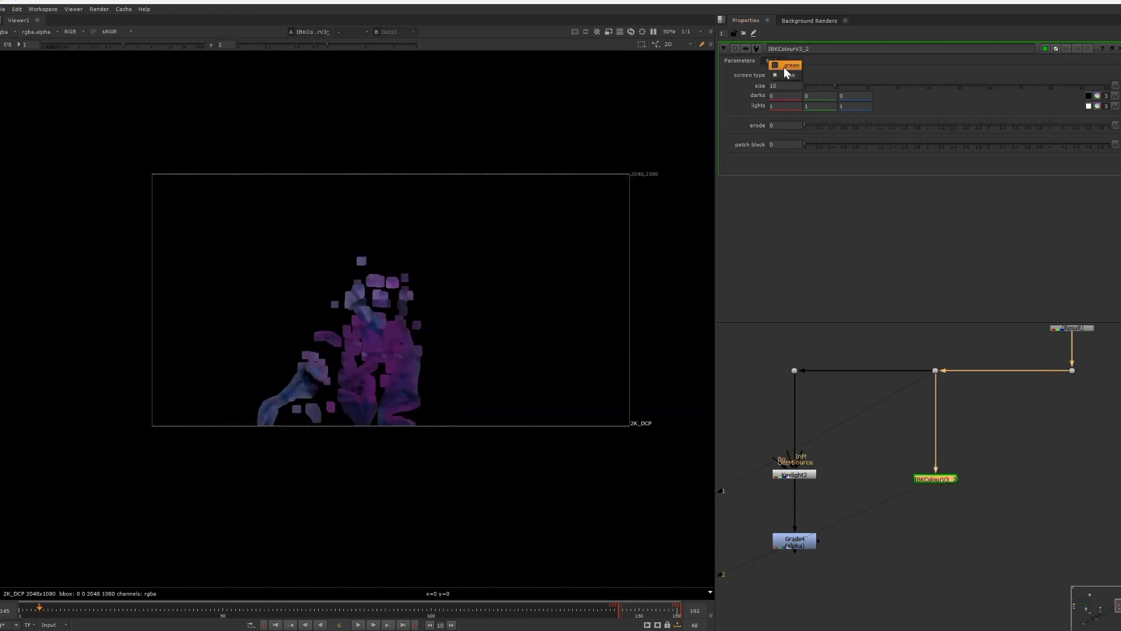
{"action": "left_click", "coordinate": [783, 67]}
{"action": "left_click", "coordinate": [922, 388]}
{"action": "key", "text": "1"}
{"action": "key", "text": "2"}
{"action": "scroll", "coordinate": [302, 337], "scroll_direction": "up", "scroll_amount": 6}
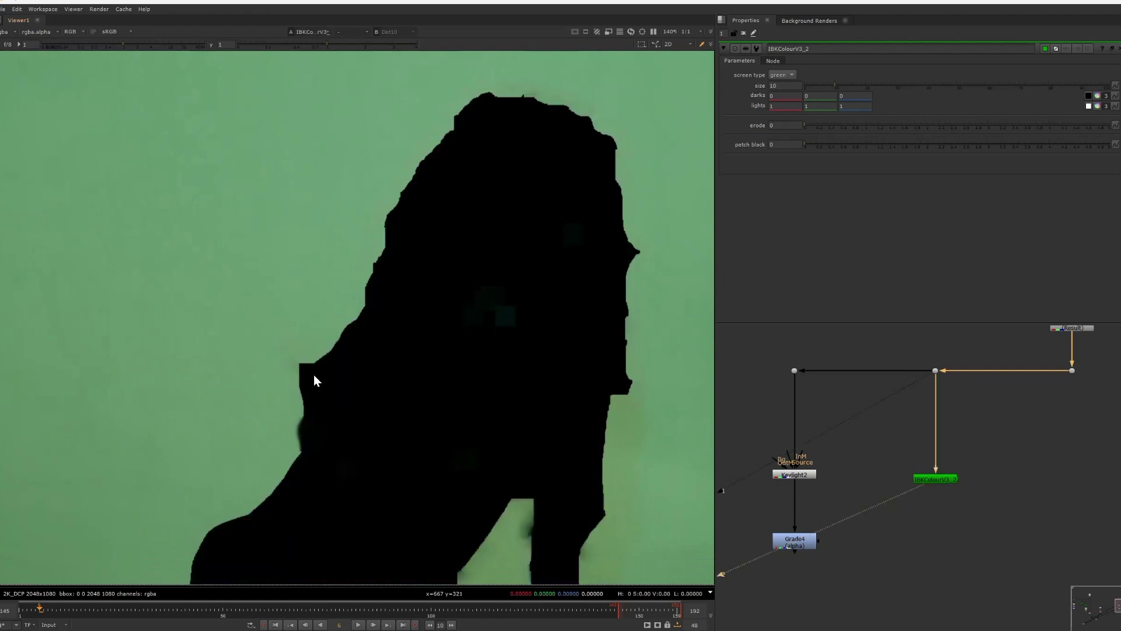
{"action": "key", "text": "2"}
{"action": "key", "text": "1"}
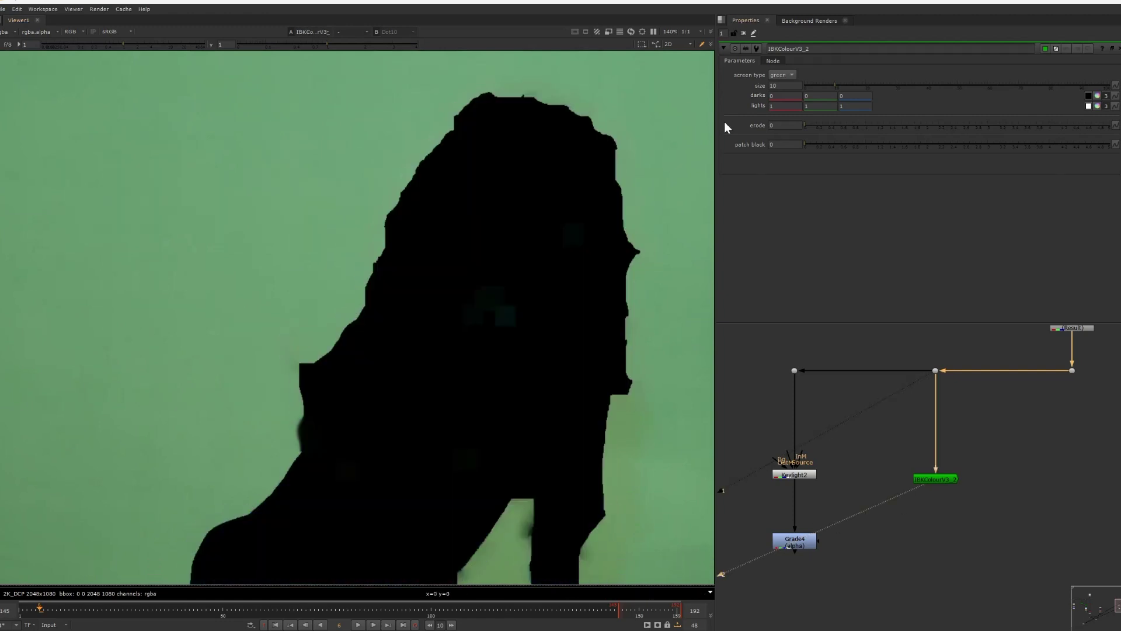
Step: Lower the green value of the IBKColour darks to -0.013
{"action": "left_click", "coordinate": [824, 97]}
{"action": "key", "text": "Down"}
{"action": "key", "text": "Up"}
{"action": "key", "text": "Down"}
{"action": "key", "text": "Down"}
{"action": "key", "text": "Down"}
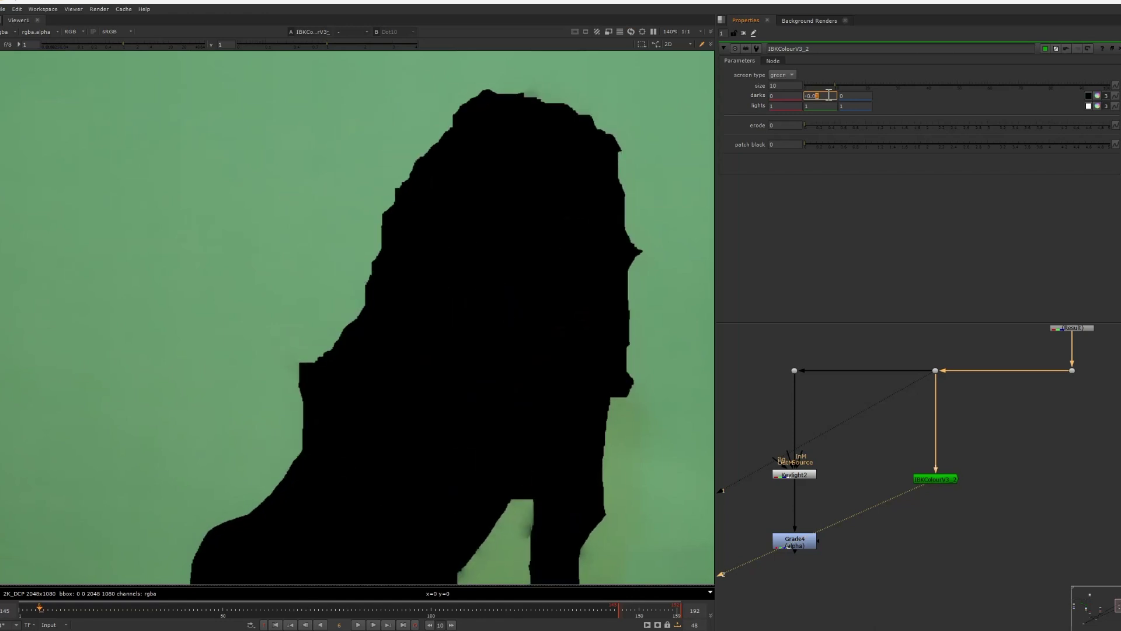
{"action": "left_click", "coordinate": [829, 104]}
{"action": "key", "text": "Return"}
{"action": "left_click", "coordinate": [823, 95]}
{"action": "type", "text": "2"}
Step: Set the IBKColour erode to 2
{"action": "left_click", "coordinate": [785, 125]}
{"action": "type", "text": "2"}
{"action": "key", "text": "Return"}
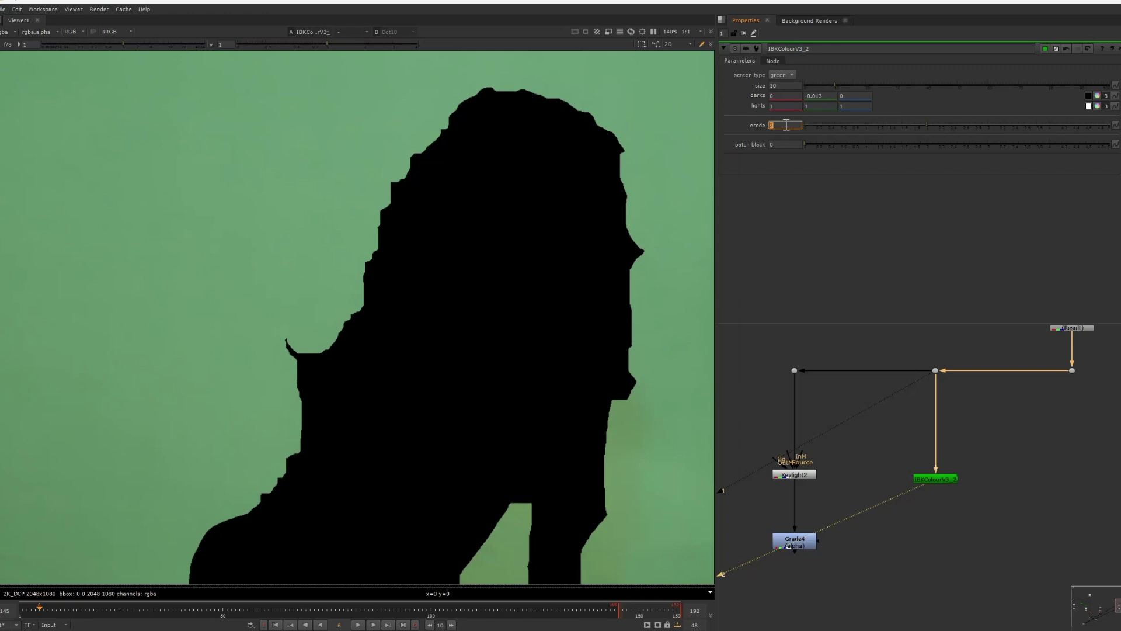
Step: Set the IBKColour patch black to 5 and inspect the filled clean plate
{"action": "left_click", "coordinate": [782, 144]}
{"action": "key", "text": "Return"}
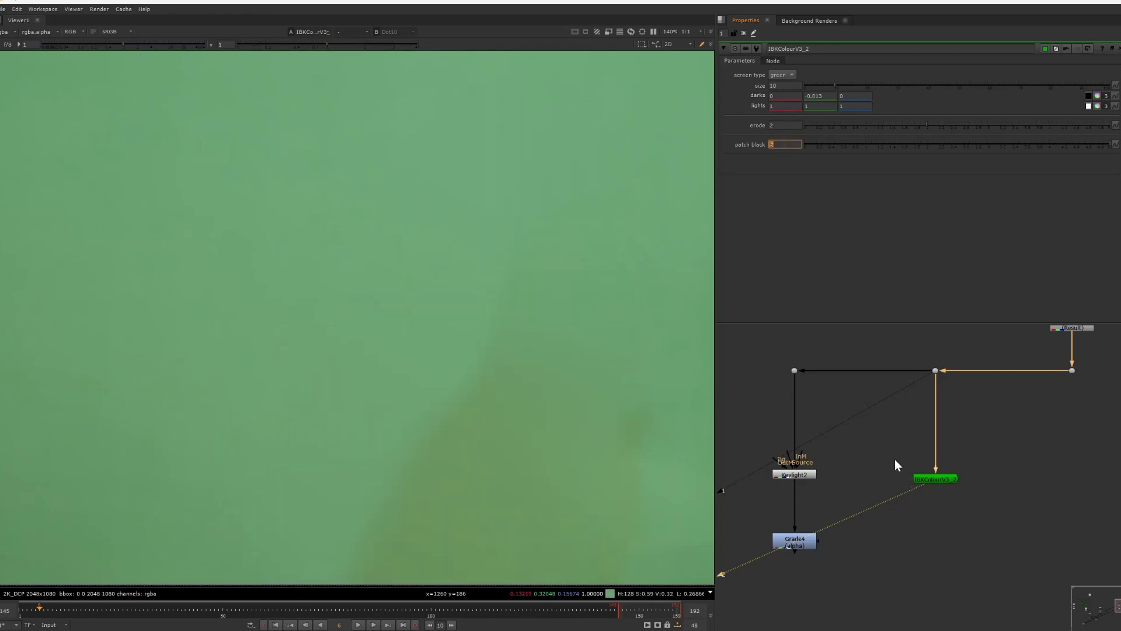
{"action": "middle_click_drag", "start_coordinate": [894, 459], "coordinate": [804, 458]}
{"action": "scroll", "coordinate": [808, 449], "scroll_direction": "down", "scroll_amount": 4}
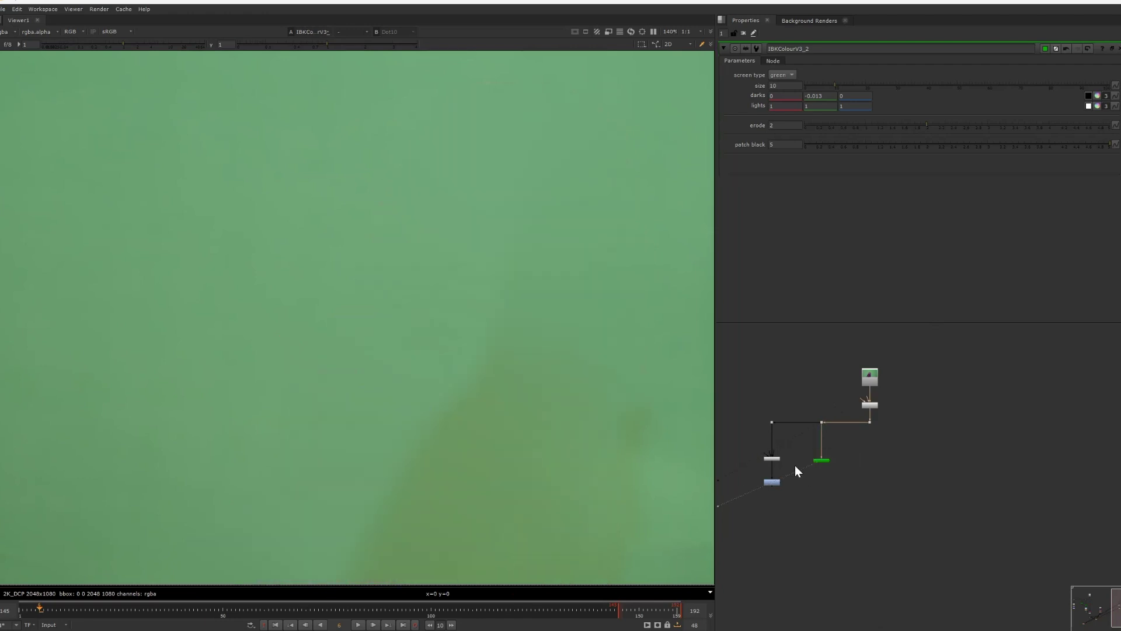
{"action": "scroll", "coordinate": [608, 387], "scroll_direction": "down", "scroll_amount": 5}
{"action": "scroll", "coordinate": [608, 386], "scroll_direction": "down", "scroll_amount": 2}
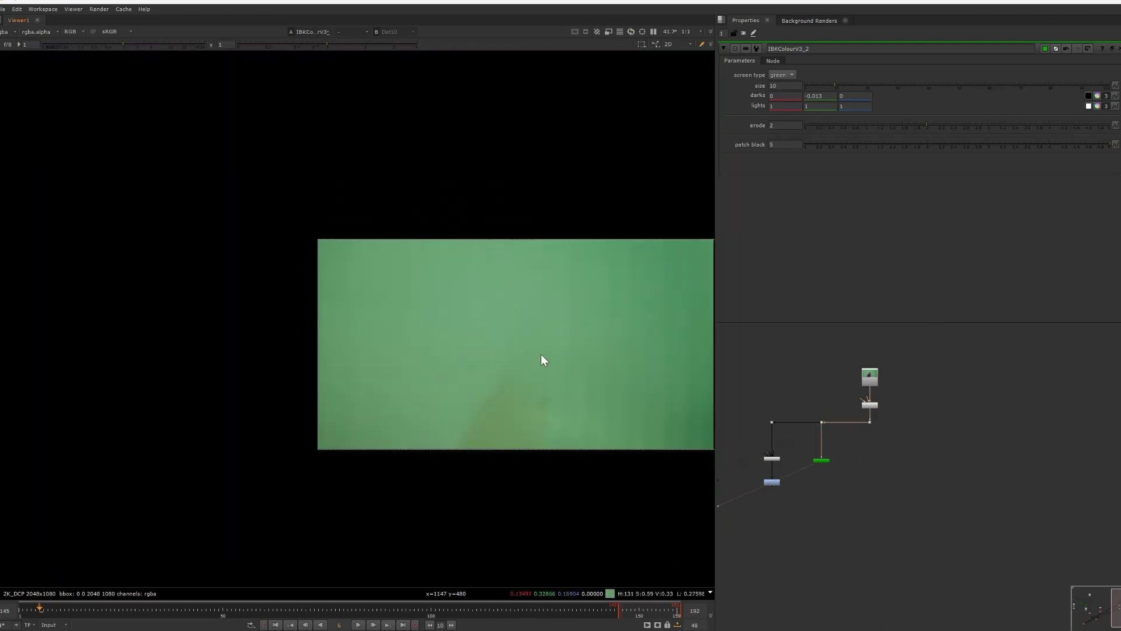
{"action": "scroll", "coordinate": [542, 346], "scroll_direction": "up", "scroll_amount": 2}
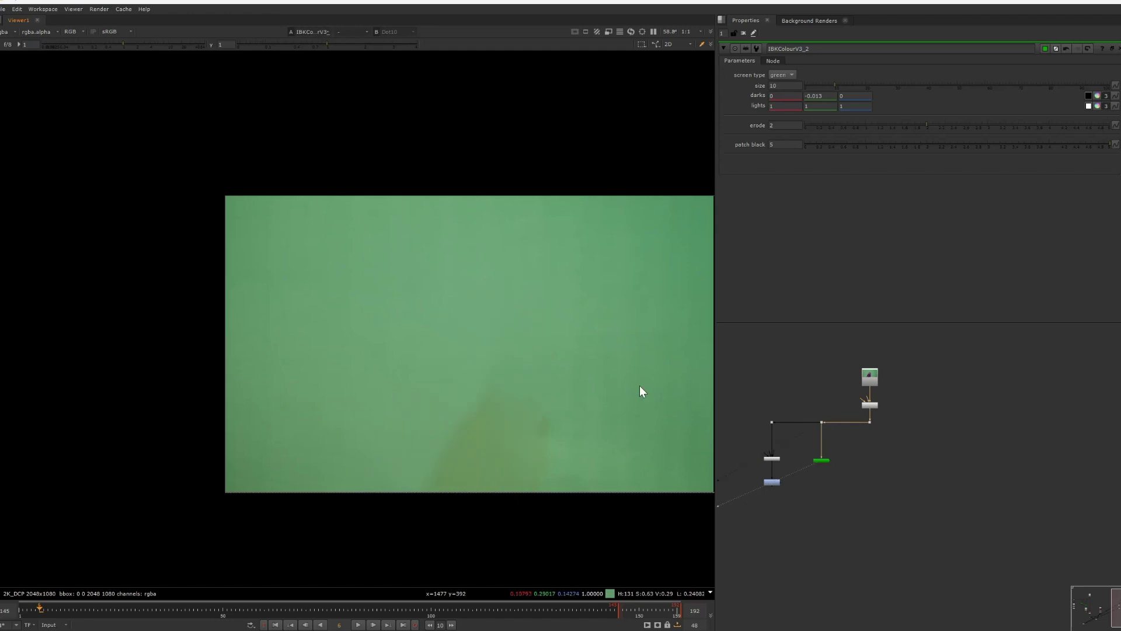
Step: Add an IBKGizmoV3 node beside the IBKColour node
{"action": "scroll", "coordinate": [858, 452], "scroll_direction": "up", "scroll_amount": 2}
{"action": "key", "text": "Tab"}
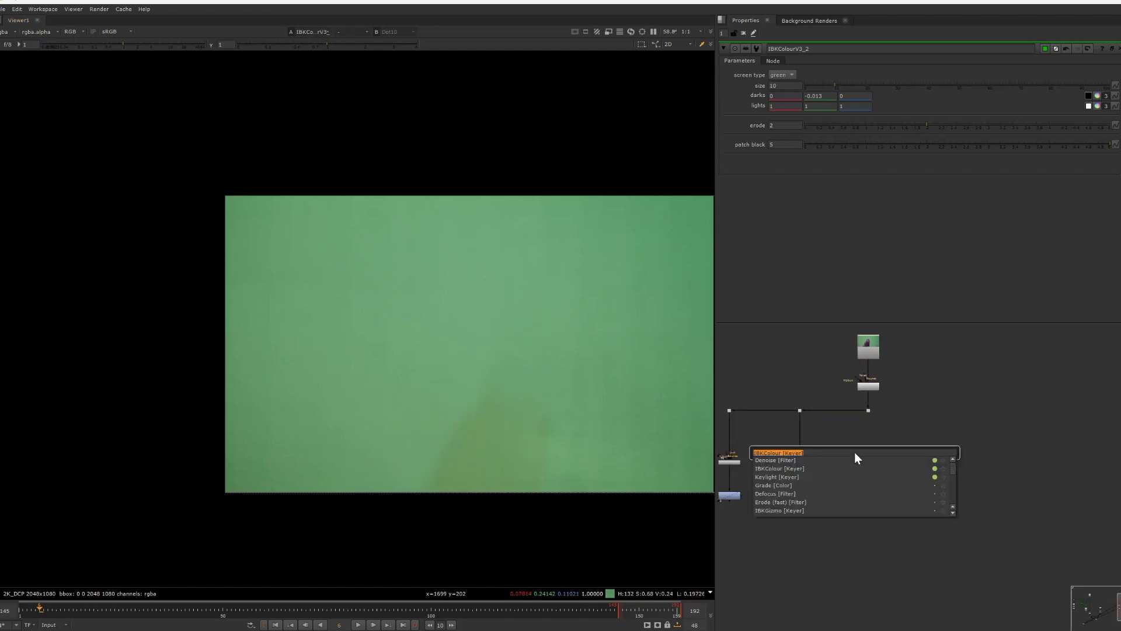
{"action": "type", "text": "ibkg"}
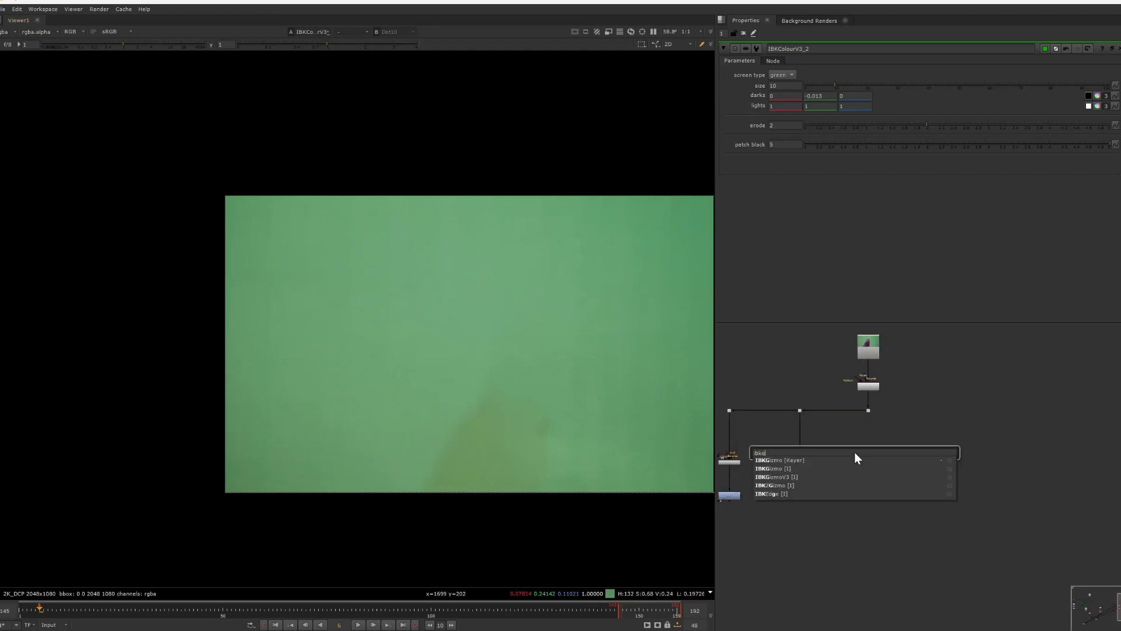
{"action": "key", "text": "Return"}
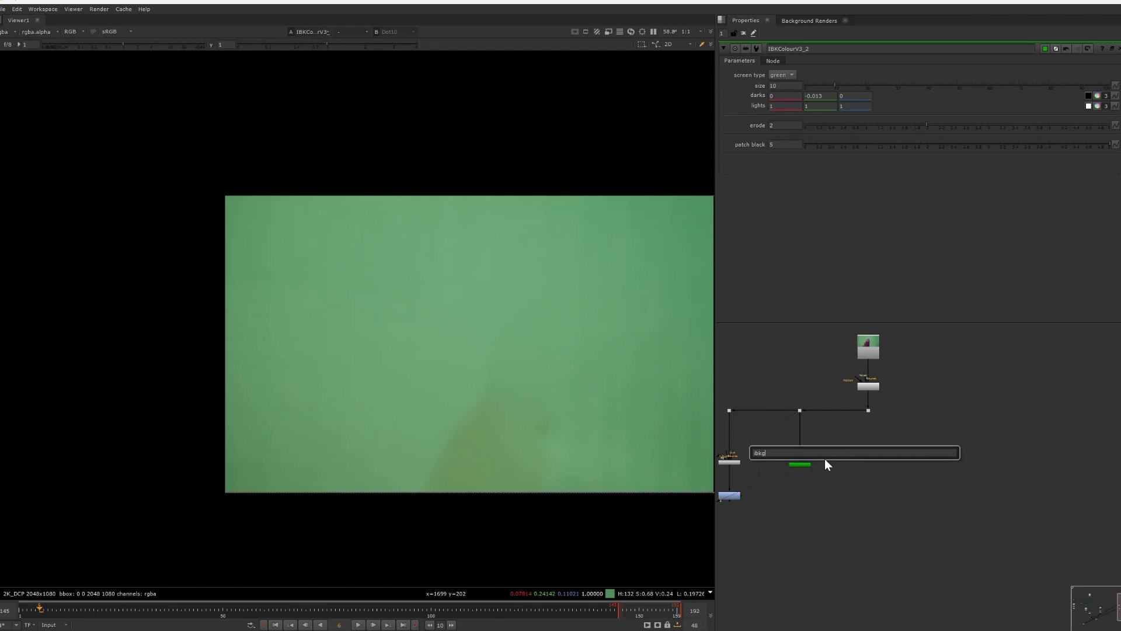
{"action": "key", "text": "BackSpace"}
{"action": "left_click", "coordinate": [800, 476]}
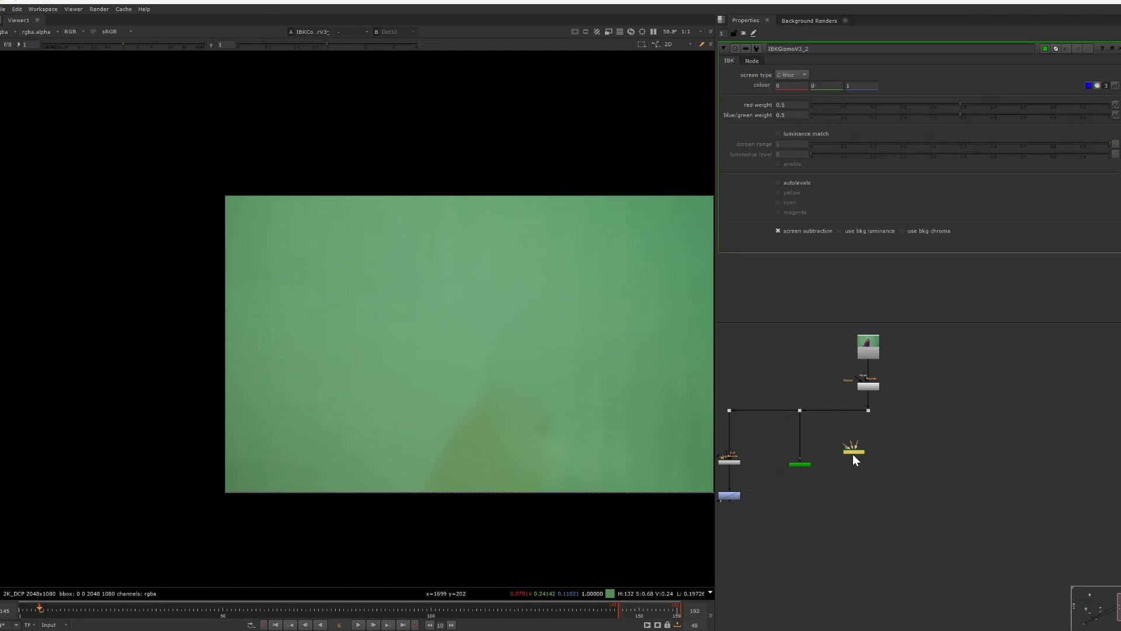
Step: Connect the IBKGizmo's foreground to the plate through a new Dot and its colour input to IBKColour
{"action": "scroll", "coordinate": [847, 470], "scroll_direction": "up", "scroll_amount": 2}
{"action": "left_click", "coordinate": [832, 387]}
{"action": "mouse_move", "coordinate": [836, 462]}
{"action": "left_mouse_down"}
{"action": "mouse_move", "coordinate": [832, 387]}
{"action": "mouse_move", "coordinate": [831, 505]}
{"action": "mouse_move", "coordinate": [844, 470]}
{"action": "left_mouse_up"}
{"action": "left_click", "coordinate": [779, 465]}
{"action": "left_click_drag", "start_coordinate": [811, 366], "coordinate": [840, 387]}
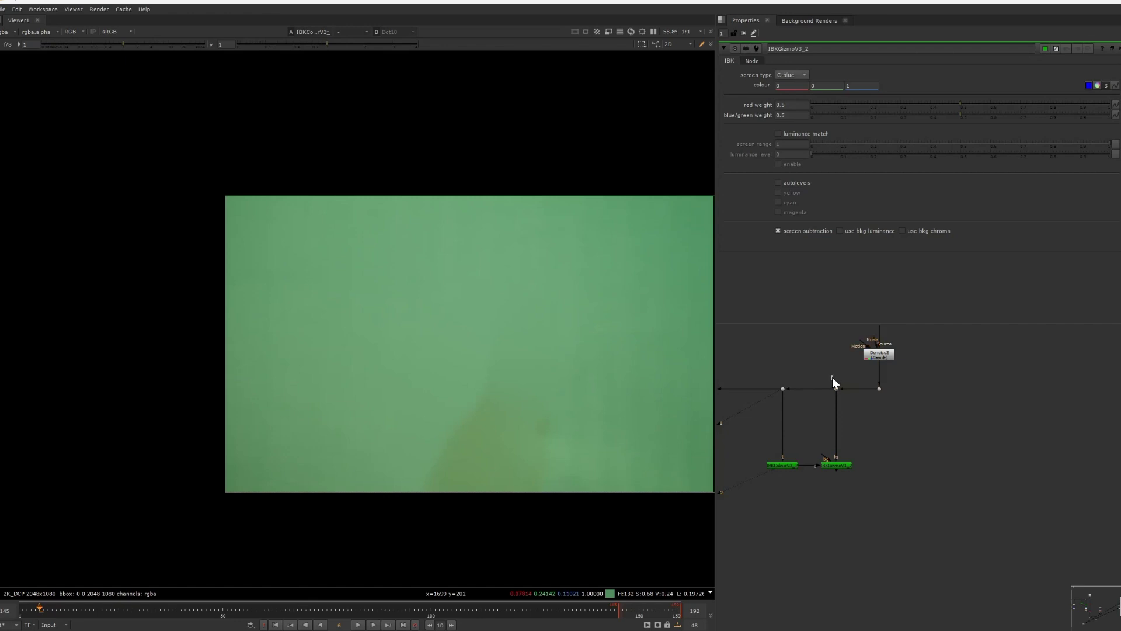
Step: Set the IBKGizmo's screen type to C-green and display its alpha in the viewer
{"action": "key", "text": "1"}
{"action": "left_click_drag", "start_coordinate": [870, 450], "coordinate": [812, 485]}
{"action": "key", "text": "1"}
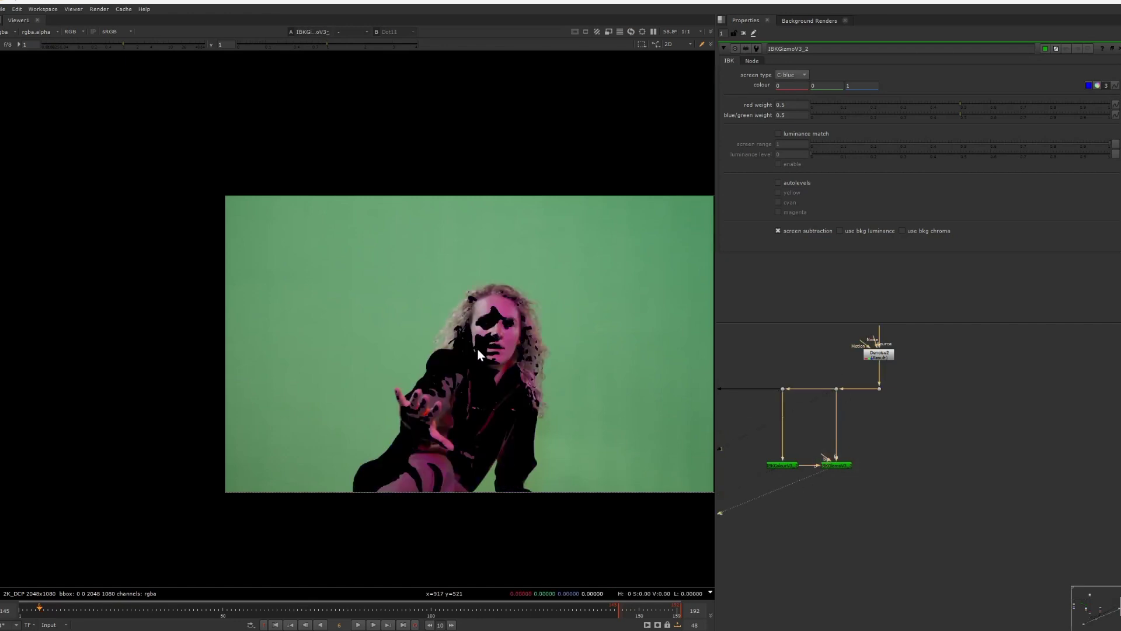
{"action": "double_click", "coordinate": [845, 467]}
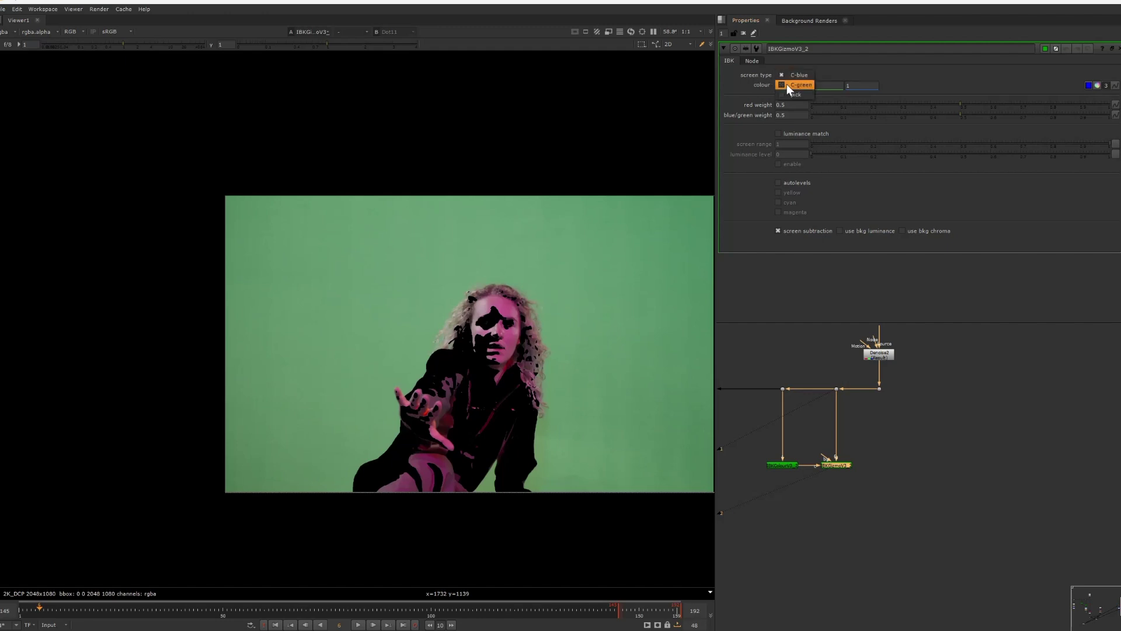
{"action": "left_click", "coordinate": [786, 84]}
{"action": "key", "text": "a"}
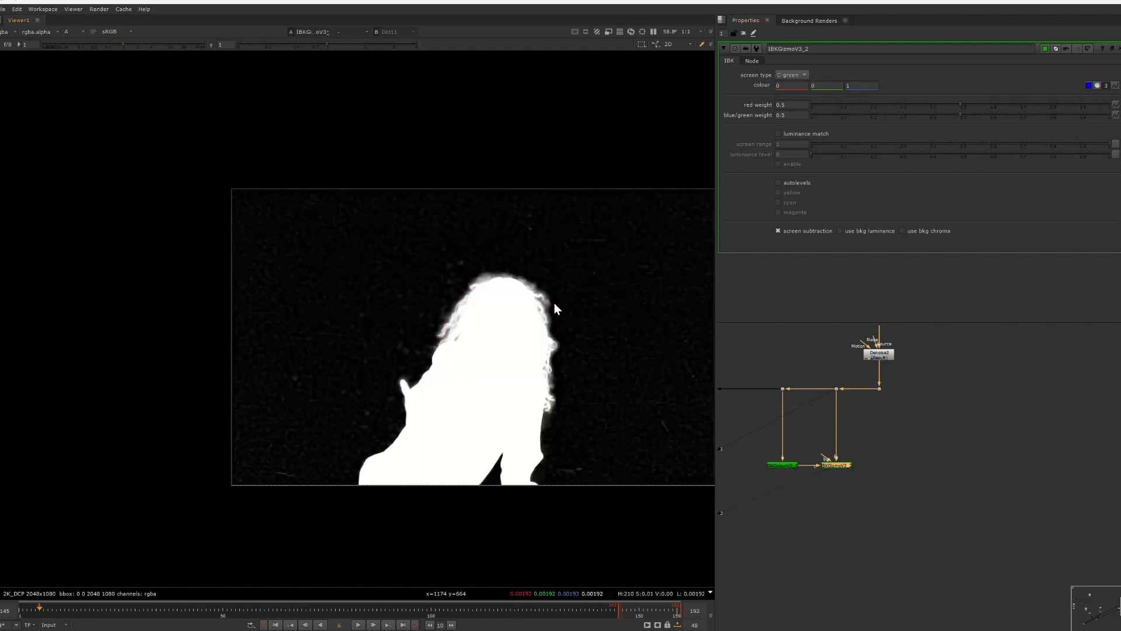
Step: Compare the IBKGizmo alpha with the Keylight alpha, examining the hair edges and the background noise
{"action": "middle_click_drag", "start_coordinate": [862, 482], "coordinate": [910, 476]}
{"action": "left_click", "coordinate": [889, 462]}
{"action": "key", "text": "1"}
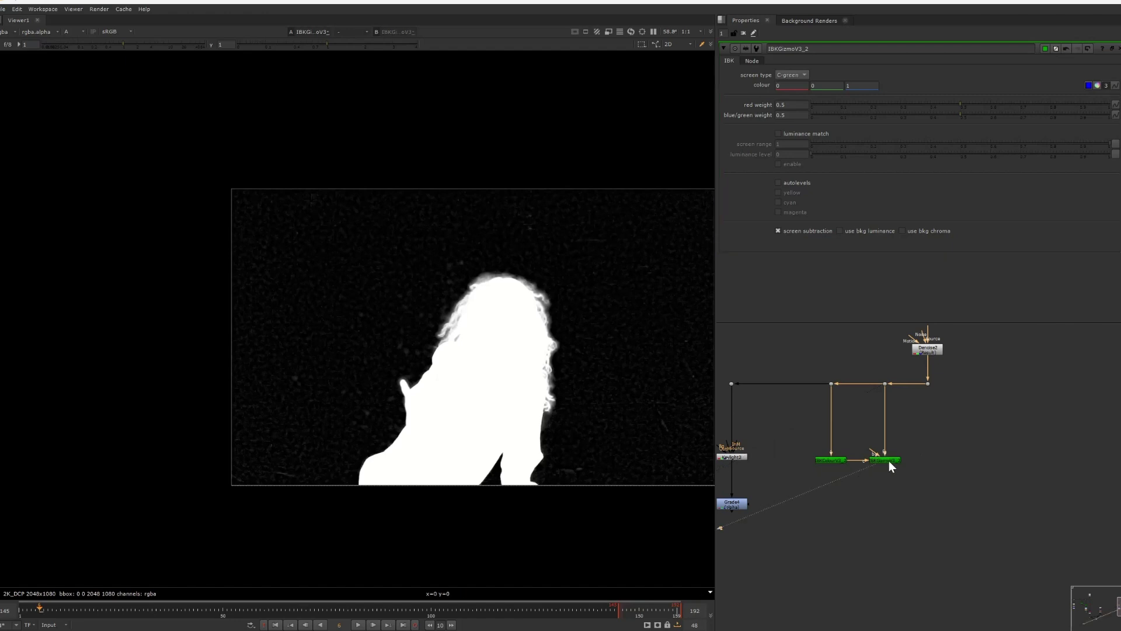
{"action": "middle_click_drag", "start_coordinate": [788, 483], "coordinate": [885, 475]}
{"action": "left_click", "coordinate": [835, 448]}
{"action": "key", "text": "2"}
{"action": "key", "text": "1"}
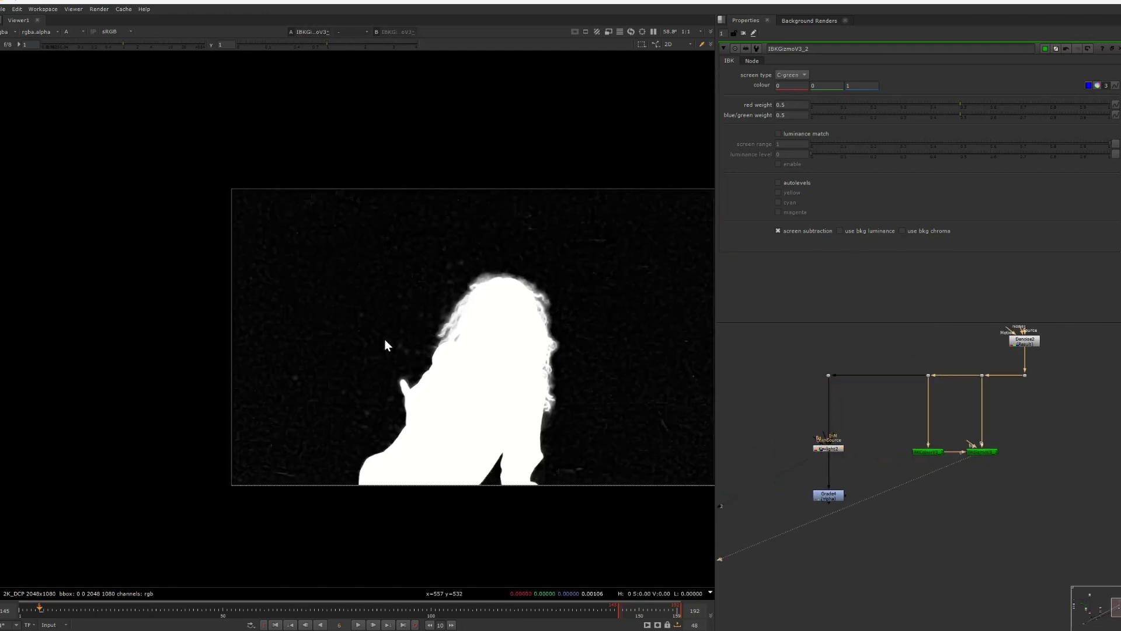
{"action": "scroll", "coordinate": [524, 291], "scroll_direction": "up", "scroll_amount": 3}
{"action": "key", "text": "2"}
{"action": "key", "text": "1"}
{"action": "key", "text": "2"}
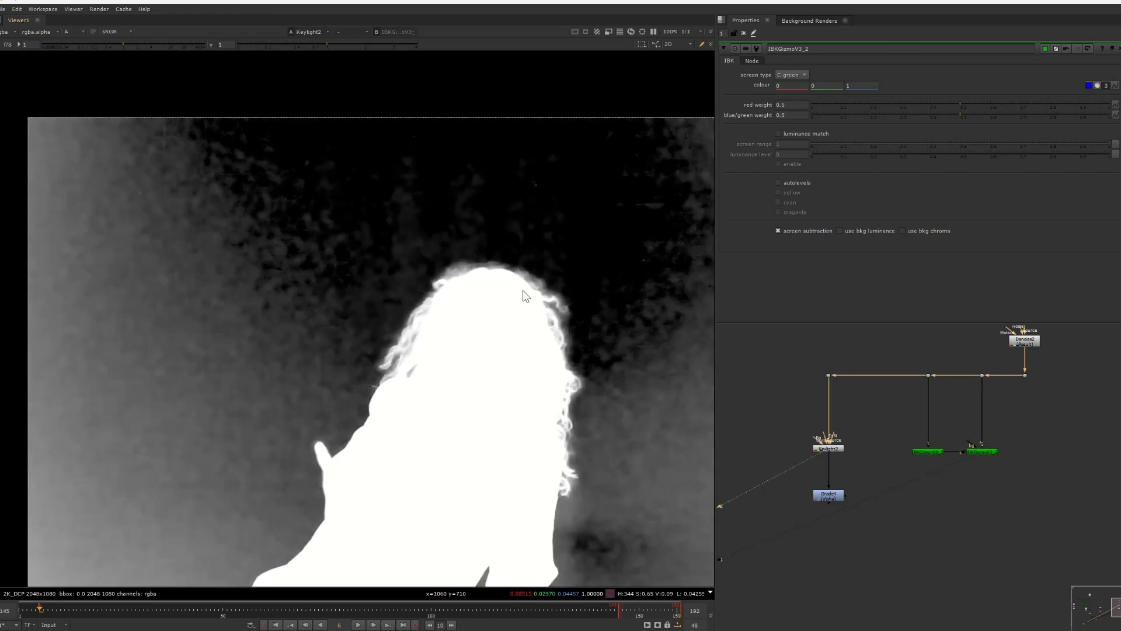
{"action": "left_click_drag", "start_coordinate": [795, 439], "coordinate": [820, 453]}
{"action": "key", "text": "1"}
{"action": "left_click_drag", "start_coordinate": [1018, 430], "coordinate": [962, 465]}
{"action": "key", "text": "1"}
{"action": "key", "text": "2"}
{"action": "key", "text": "1"}
{"action": "key", "text": "2"}
{"action": "key", "text": "1"}
{"action": "key", "text": "2"}
{"action": "key", "text": "1"}
{"action": "key", "text": "2"}
{"action": "key", "text": "1"}
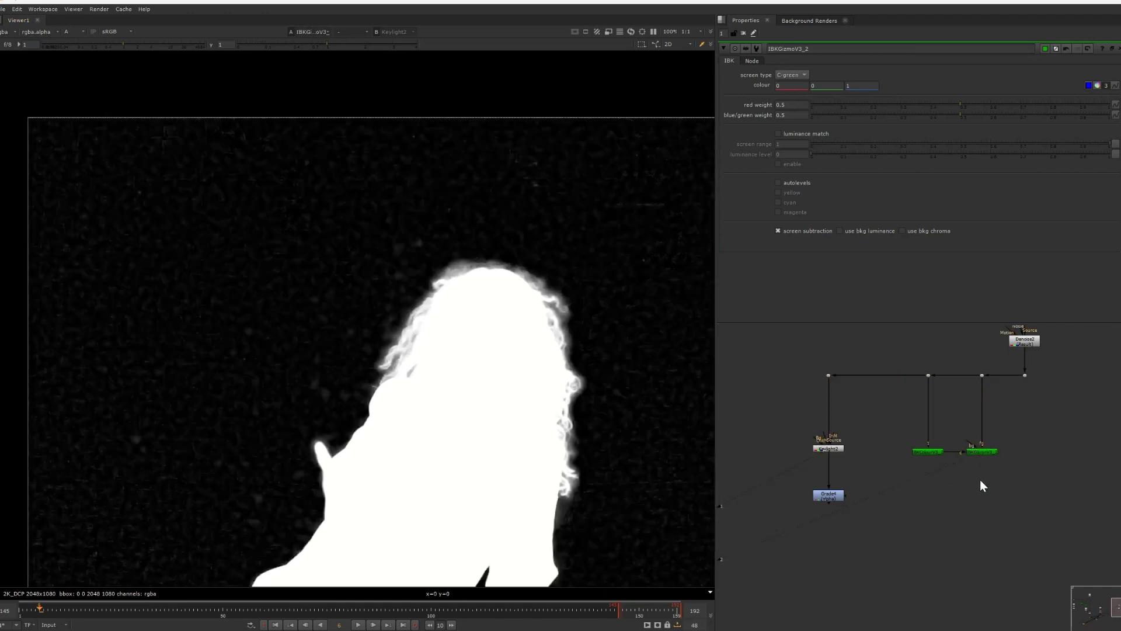
Step: Add a Grade node below the IBKGizmo, set its channels to alpha and view its output
{"action": "key", "text": "g"}
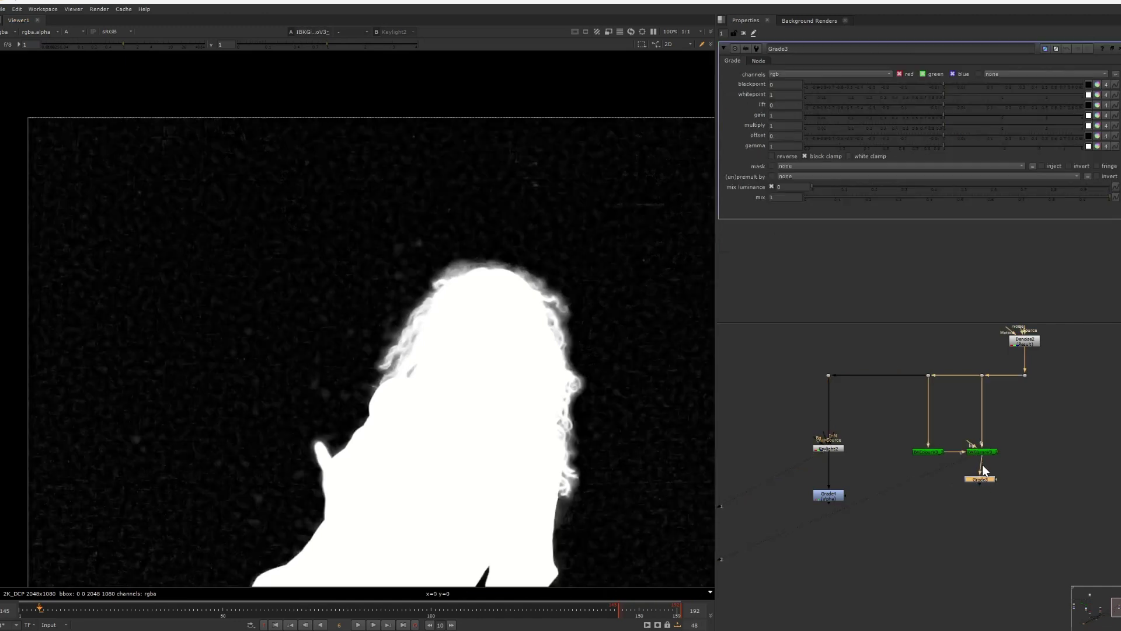
{"action": "left_click", "coordinate": [795, 75]}
{"action": "left_click", "coordinate": [793, 118]}
{"action": "left_click_drag", "start_coordinate": [982, 478], "coordinate": [983, 487]}
{"action": "left_click_drag", "start_coordinate": [1010, 438], "coordinate": [1002, 502]}
{"action": "key", "text": "1"}
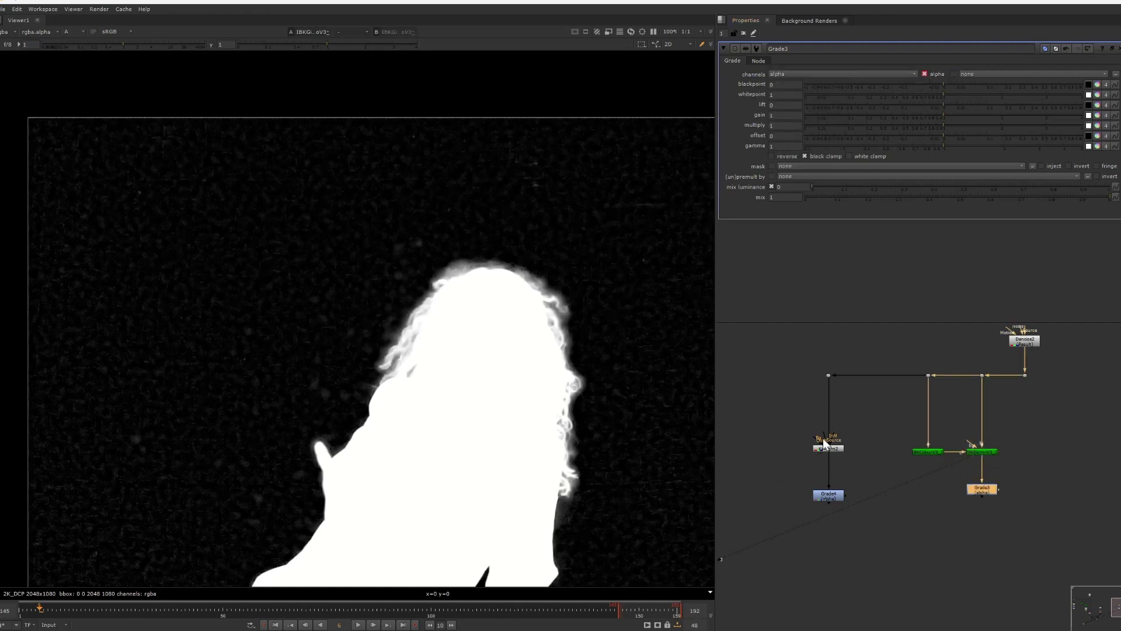
{"action": "key", "text": "2"}
{"action": "left_click", "coordinate": [783, 433]}
{"action": "middle_click_drag", "start_coordinate": [600, 351], "coordinate": [536, 347]}
{"action": "scroll", "coordinate": [536, 349], "scroll_direction": "down", "scroll_amount": 4}
{"action": "middle_click_drag", "start_coordinate": [601, 290], "coordinate": [546, 300]}
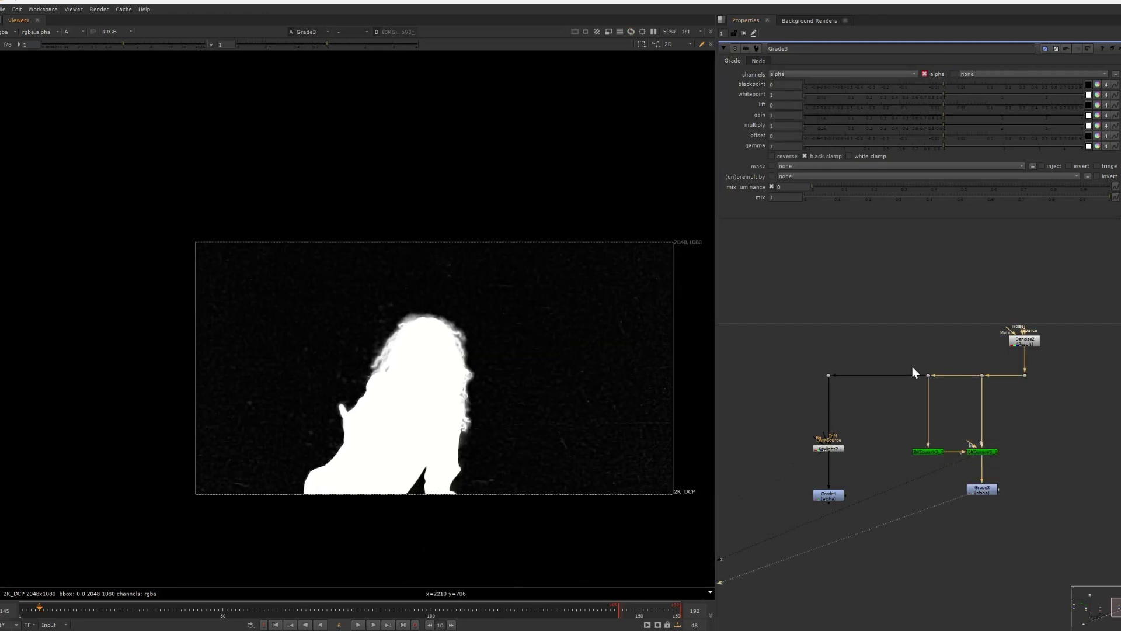
Step: Try a denoise amount of 3.06 on the woman's Denoise node, undo it and close the node's properties
{"action": "scroll", "coordinate": [1019, 357], "scroll_direction": "up", "scroll_amount": 1}
{"action": "scroll", "coordinate": [1018, 355], "scroll_direction": "up", "scroll_amount": 1}
{"action": "double_click", "coordinate": [1027, 338]}
{"action": "left_click_drag", "start_coordinate": [994, 155], "coordinate": [1072, 158]}
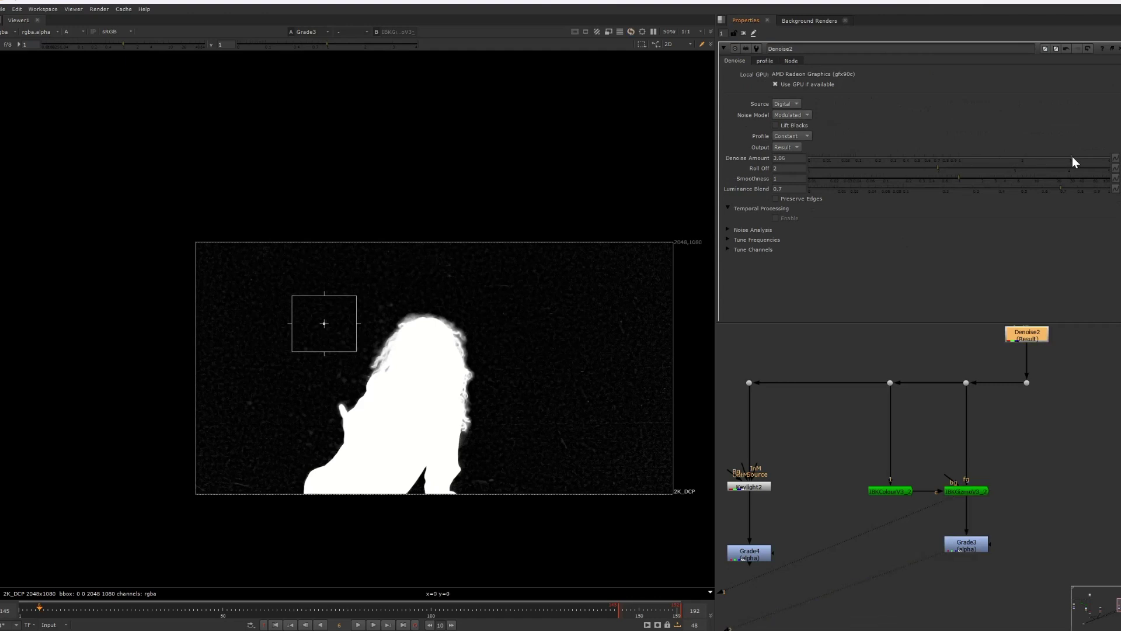
{"action": "middle_click_drag", "start_coordinate": [465, 341], "coordinate": [530, 302]}
{"action": "key", "text": "ctrl+z"}
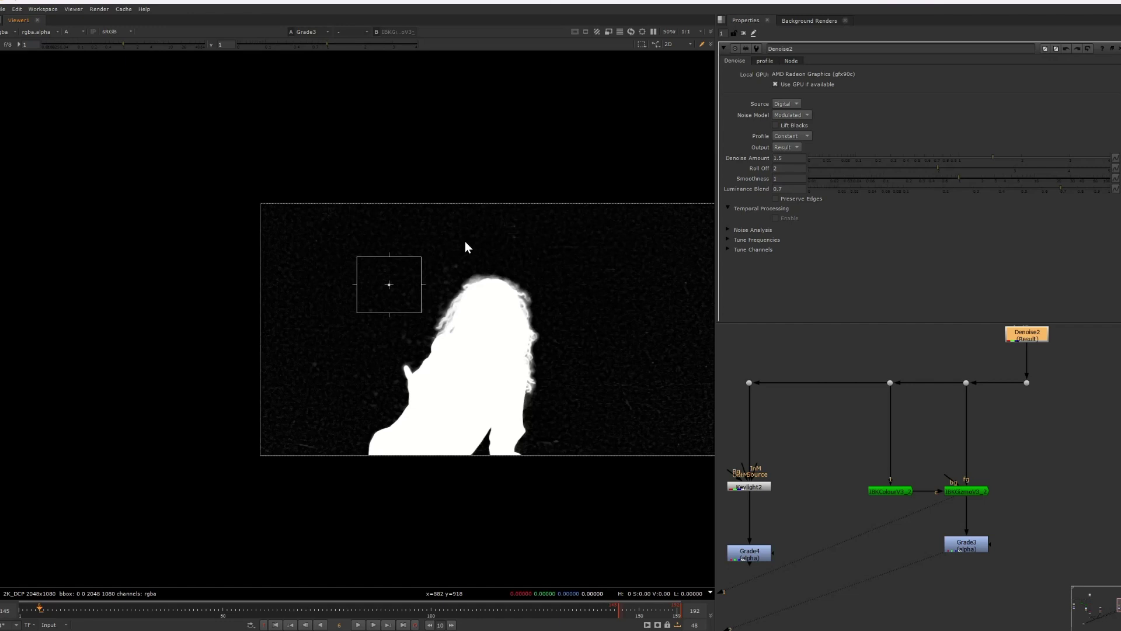
{"action": "left_click", "coordinate": [1113, 49]}
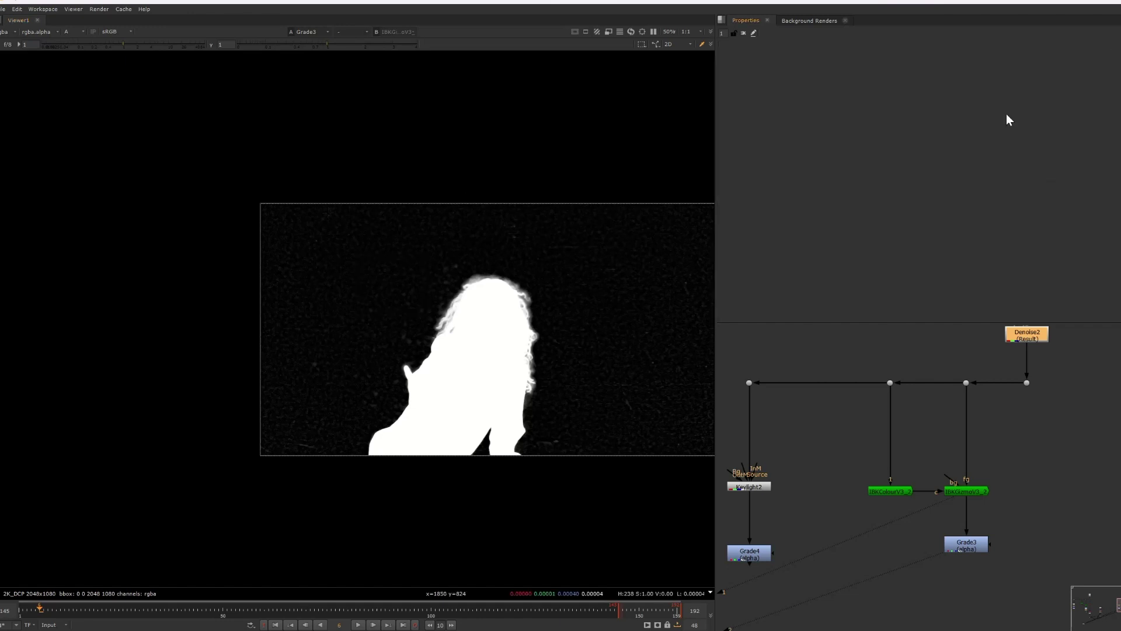
Step: Set the gamma of the Grade below the IBKGizmo to 0.71
{"action": "scroll", "coordinate": [944, 486], "scroll_direction": "up", "scroll_amount": 5}
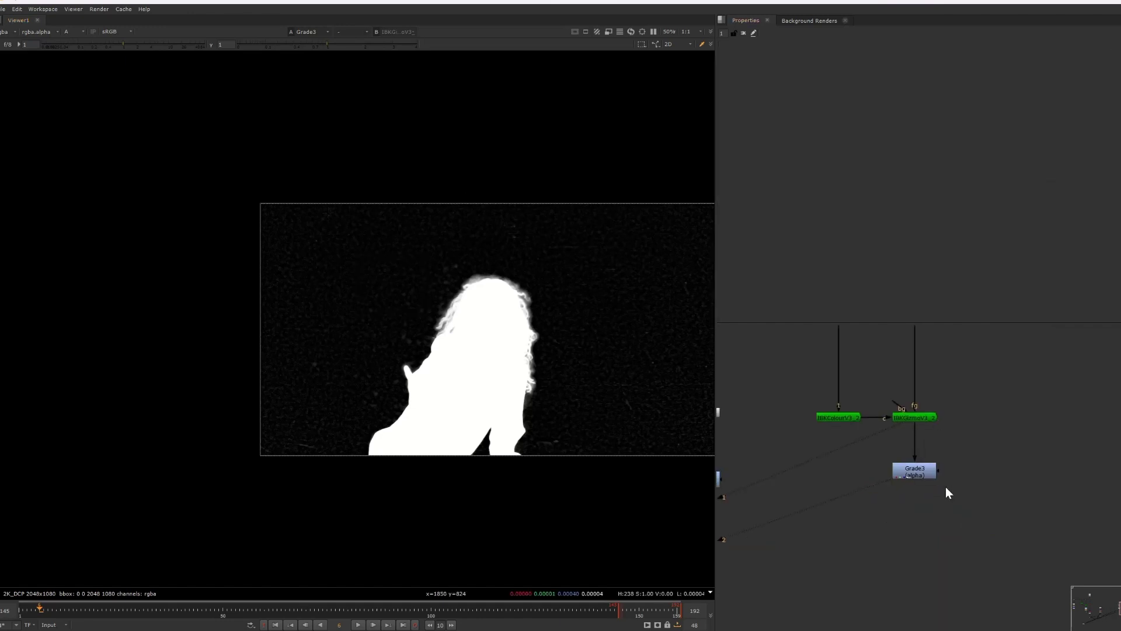
{"action": "double_click", "coordinate": [898, 457]}
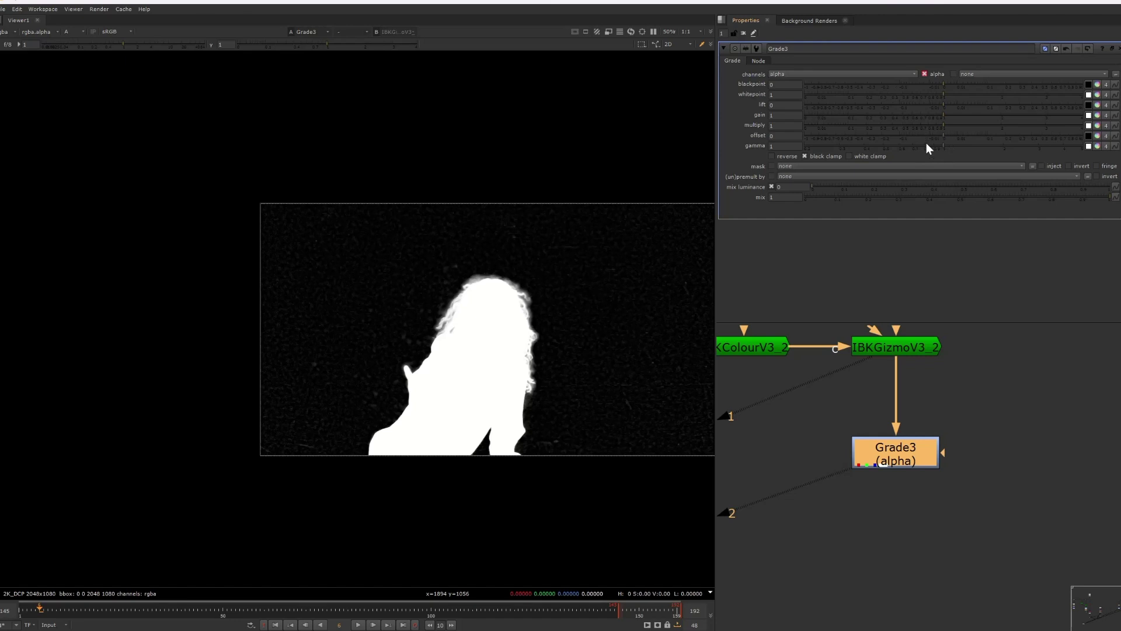
{"action": "left_click_drag", "start_coordinate": [936, 146], "coordinate": [913, 149]}
{"action": "middle_click_drag", "start_coordinate": [469, 322], "coordinate": [496, 286]}
{"action": "scroll", "coordinate": [515, 274], "scroll_direction": "up", "scroll_amount": 3}
Step: Compare the IBKGizmo matte before and after the Grade, examining the background and hair edges
{"action": "key", "text": "1"}
{"action": "key", "text": "2"}
{"action": "key", "text": "1"}
{"action": "key", "text": "2"}
{"action": "key", "text": "1"}
{"action": "key", "text": "2"}
{"action": "key", "text": "1"}
{"action": "key", "text": "2"}
{"action": "key", "text": "1"}
{"action": "key", "text": "2"}
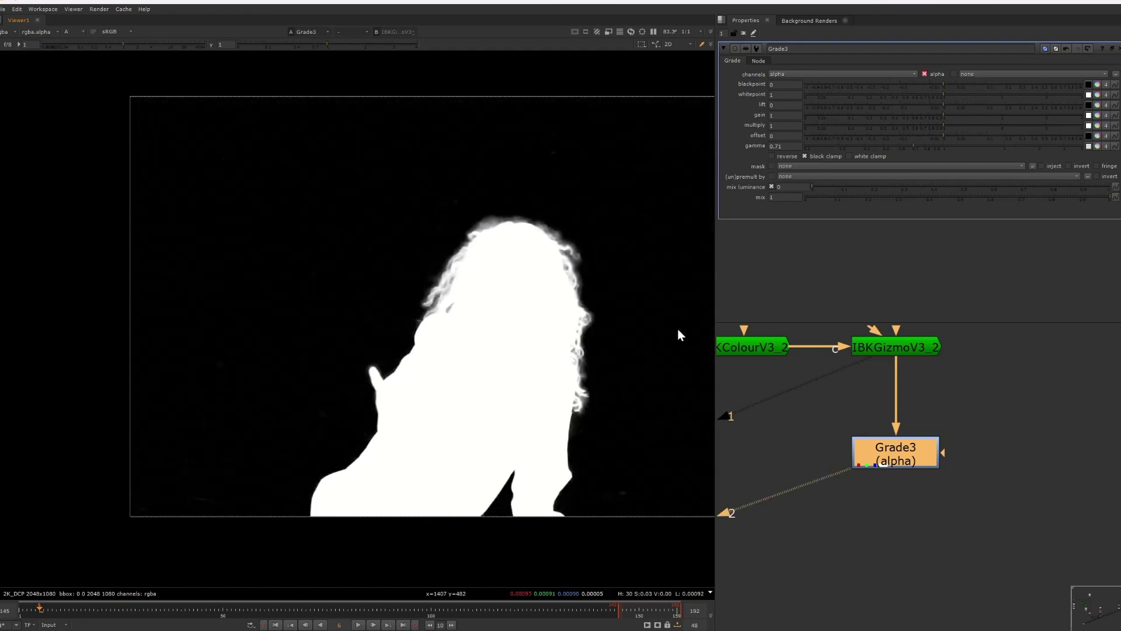
{"action": "key", "text": "1"}
{"action": "key", "text": "2"}
{"action": "key", "text": "1"}
{"action": "key", "text": "2"}
Step: Display the denoised plate in colour from the Dot below the Denoise node
{"action": "scroll", "coordinate": [924, 489], "scroll_direction": "down", "scroll_amount": 5}
{"action": "middle_click_drag", "start_coordinate": [907, 484], "coordinate": [880, 453]}
{"action": "scroll", "coordinate": [880, 453], "scroll_direction": "down", "scroll_amount": 3}
{"action": "scroll", "coordinate": [846, 491], "scroll_direction": "up", "scroll_amount": 4}
{"action": "left_click", "coordinate": [832, 499]}
{"action": "scroll", "coordinate": [841, 494], "scroll_direction": "down", "scroll_amount": 3}
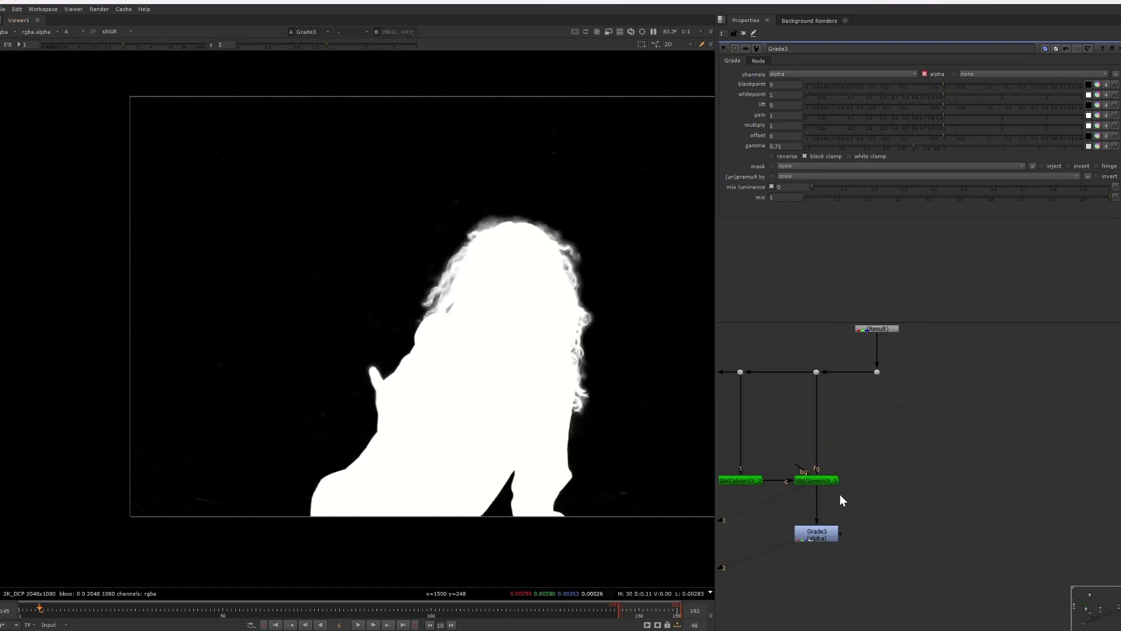
{"action": "left_click_drag", "start_coordinate": [784, 339], "coordinate": [902, 532]}
{"action": "middle_click_drag", "start_coordinate": [941, 425], "coordinate": [899, 484]}
{"action": "scroll", "coordinate": [957, 480], "scroll_direction": "down", "scroll_amount": 2}
{"action": "left_click", "coordinate": [916, 435]}
{"action": "key", "text": "1"}
{"action": "key", "text": "a"}
Step: Add a Copy node with its B input on the denoised plate's Dot and its A input on the alpha Grade
{"action": "left_click", "coordinate": [859, 513]}
{"action": "scroll", "coordinate": [883, 519], "scroll_direction": "up", "scroll_amount": 2}
{"action": "left_click", "coordinate": [882, 518]}
{"action": "key", "text": "k"}
{"action": "middle_click_drag", "start_coordinate": [883, 517], "coordinate": [892, 565]}
{"action": "left_click_drag", "start_coordinate": [892, 565], "coordinate": [902, 397]}
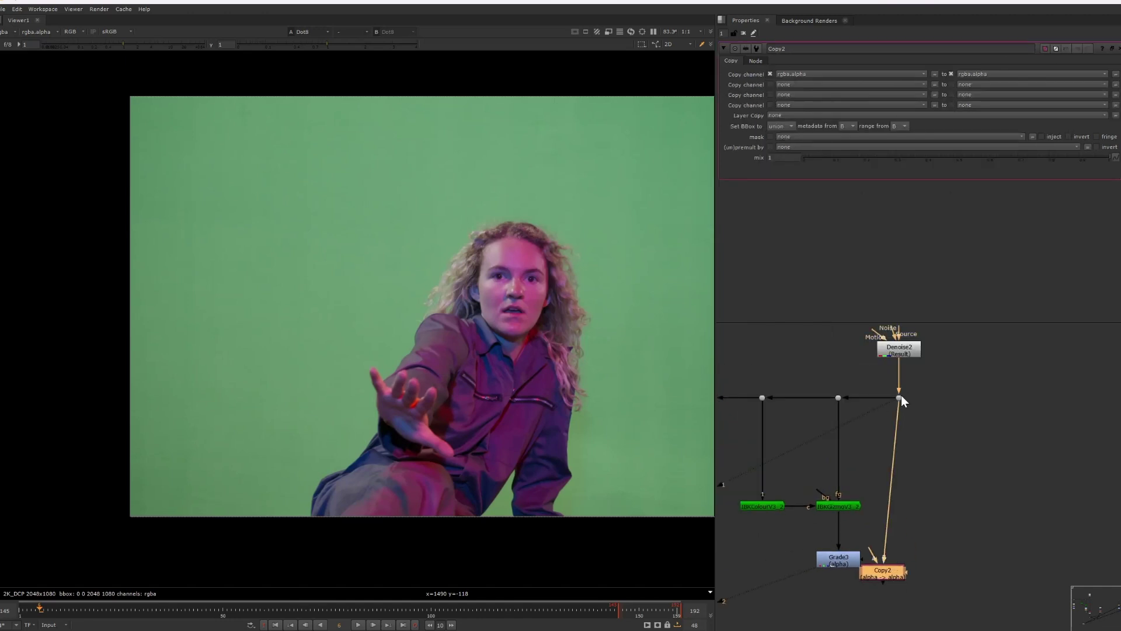
{"action": "left_click_drag", "start_coordinate": [870, 549], "coordinate": [906, 559]}
Step: View the Copy node's colour and alpha and compare its output with the denoised plate
{"action": "key", "text": "2"}
{"action": "key", "text": "a"}
{"action": "key", "text": "a"}
{"action": "key", "text": "a"}
{"action": "key", "text": "a"}
{"action": "key", "text": "a"}
{"action": "key", "text": "a"}
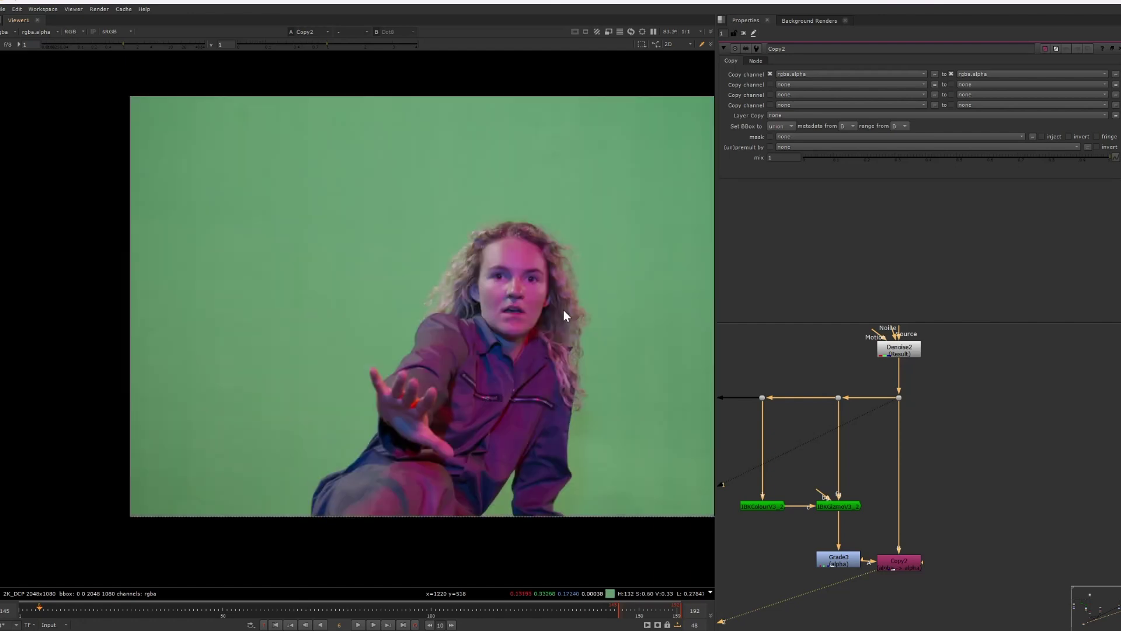
{"action": "left_click_drag", "start_coordinate": [954, 383], "coordinate": [883, 422]}
{"action": "key", "text": "1"}
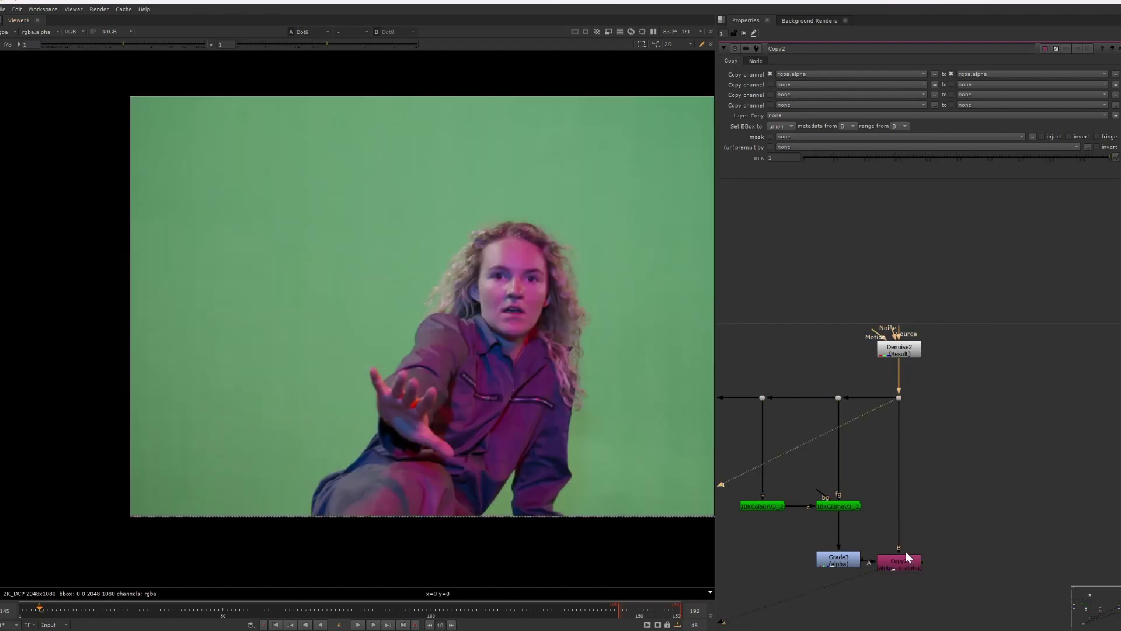
{"action": "left_click", "coordinate": [904, 565]}
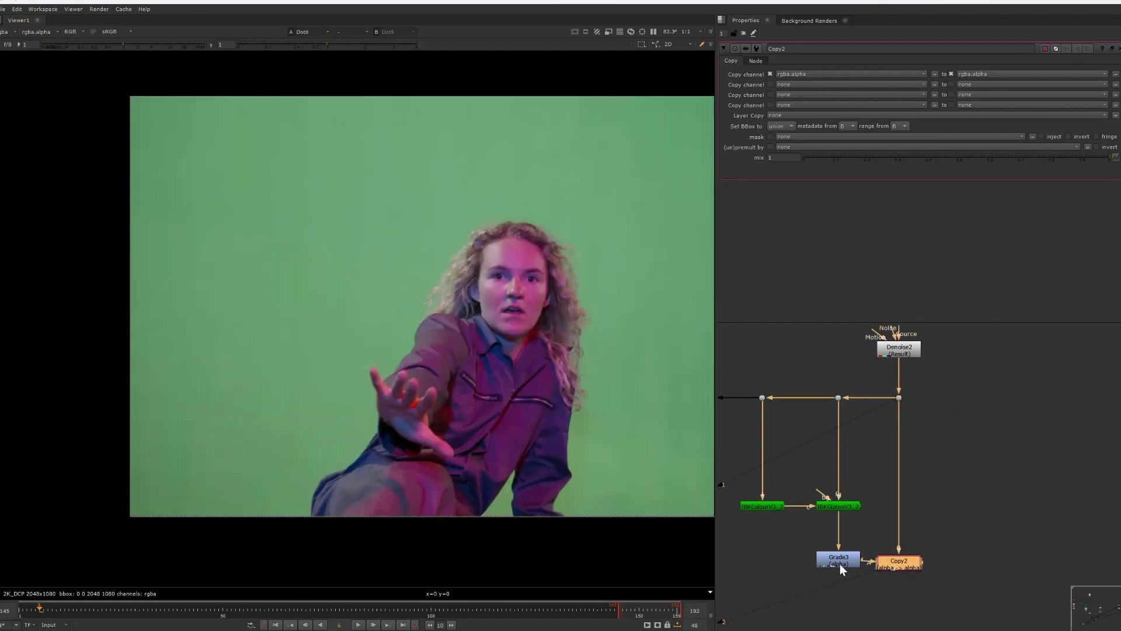
{"action": "left_click", "coordinate": [892, 570]}
{"action": "key", "text": "2"}
{"action": "key", "text": "a"}
{"action": "key", "text": "a"}
{"action": "key", "text": "a"}
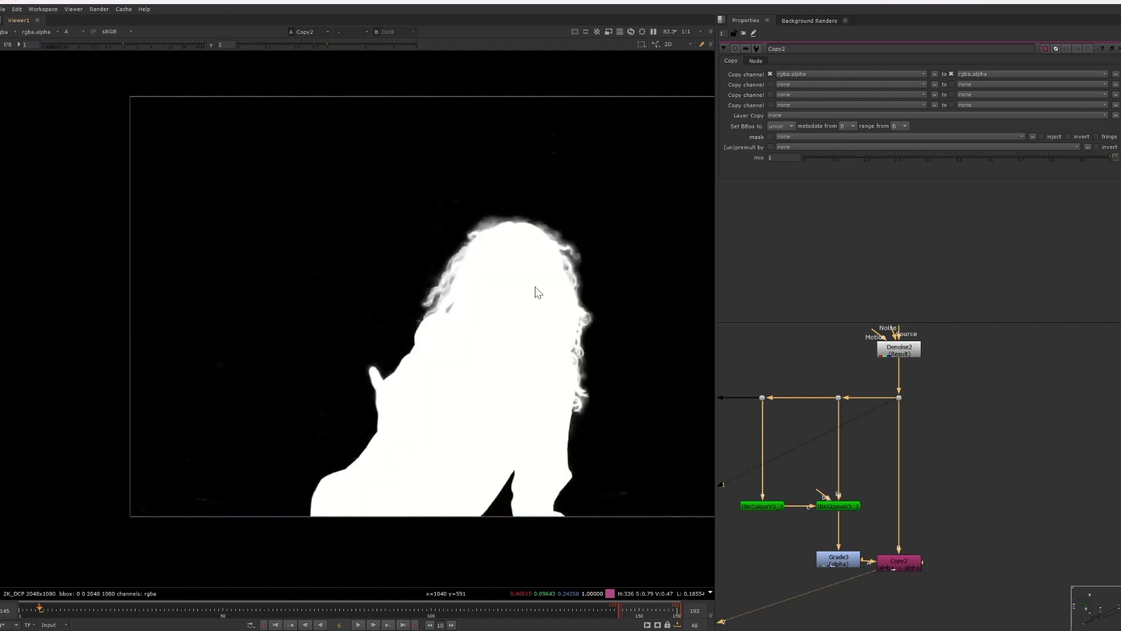
{"action": "key", "text": "a"}
{"action": "key", "text": "a"}
{"action": "key", "text": "a"}
Step: Add a Premult node below the Copy node and inspect the premultiplied woman in the viewer
{"action": "scroll", "coordinate": [876, 538], "scroll_direction": "down", "scroll_amount": 3}
{"action": "left_click", "coordinate": [874, 537]}
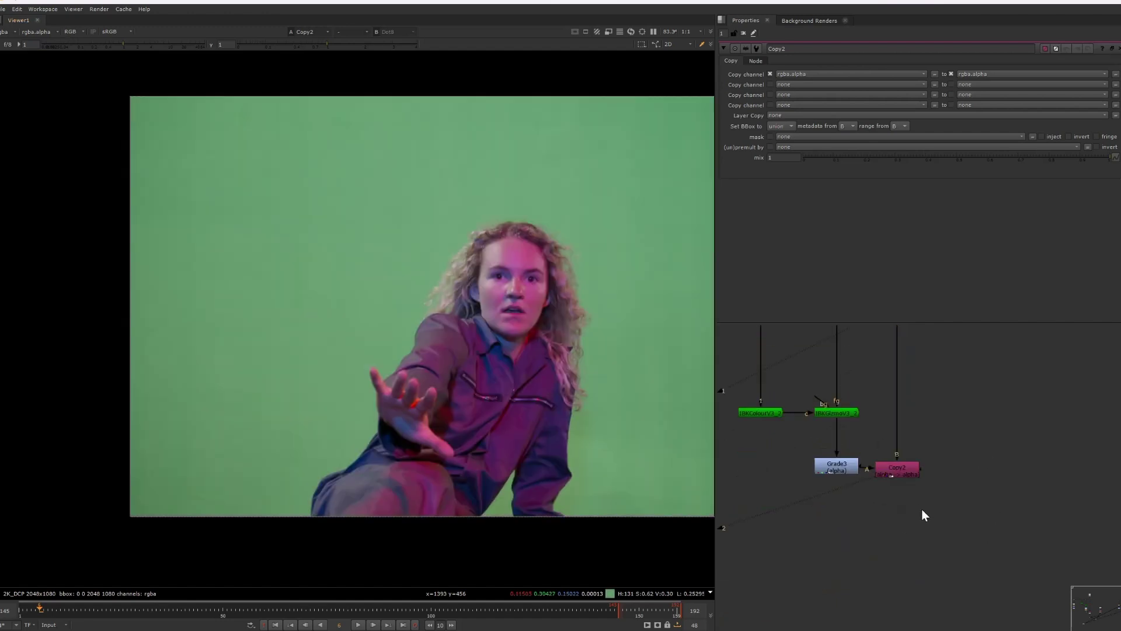
{"action": "key", "text": "Tab"}
{"action": "type", "text": "prem"}
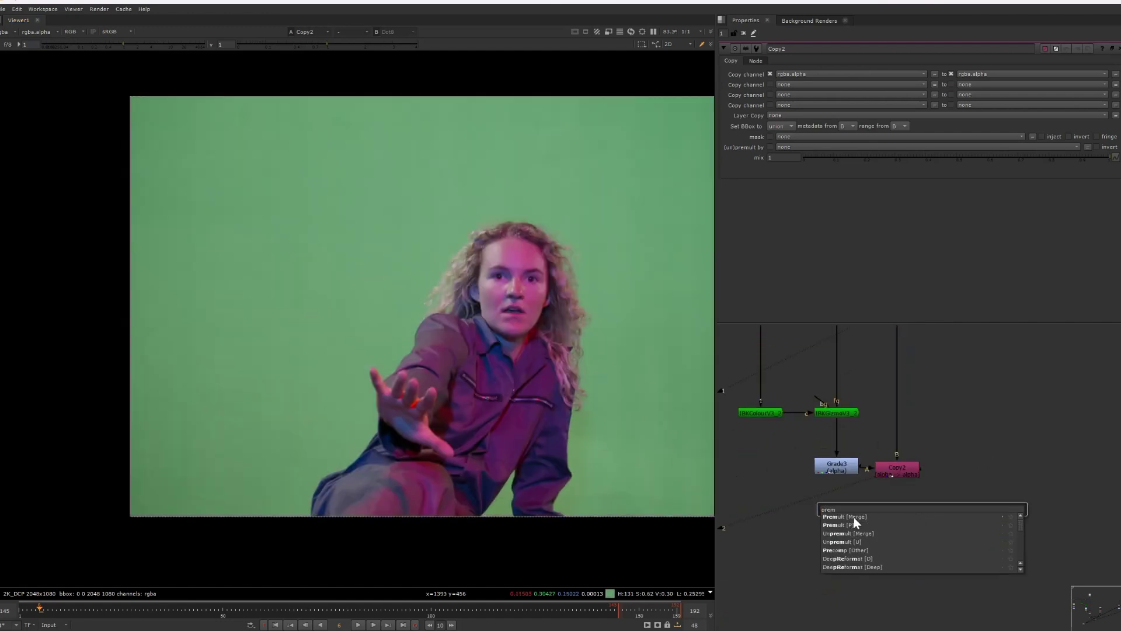
{"action": "left_click", "coordinate": [854, 517]}
{"action": "left_click_drag", "start_coordinate": [924, 515], "coordinate": [902, 526]}
{"action": "scroll", "coordinate": [552, 377], "scroll_direction": "down", "scroll_amount": 3}
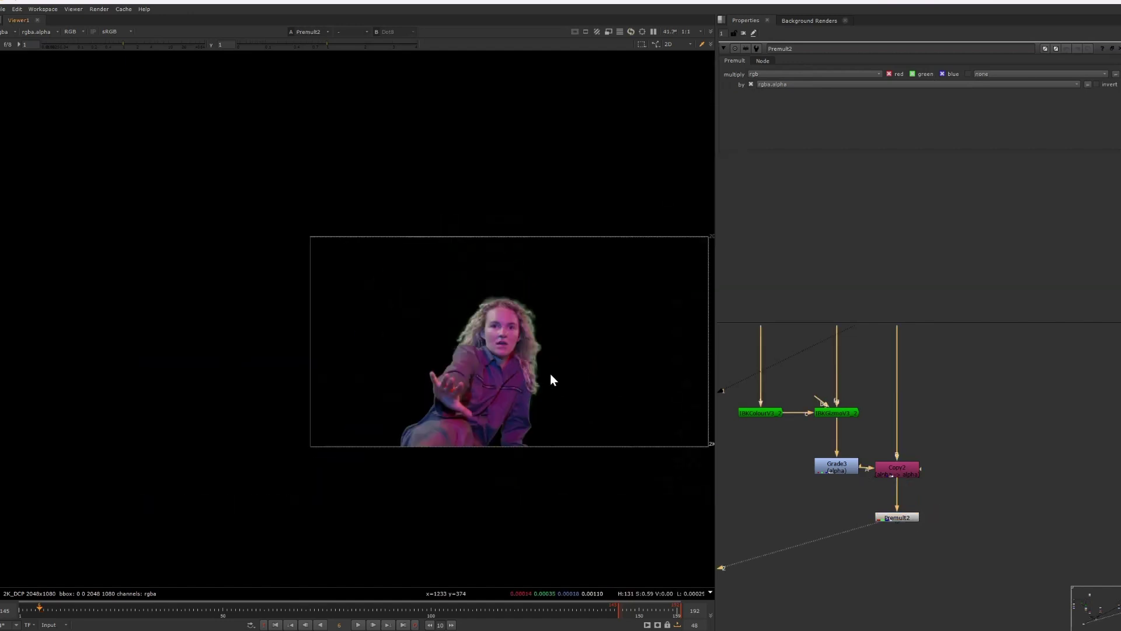
{"action": "scroll", "coordinate": [510, 302], "scroll_direction": "up", "scroll_amount": 3}
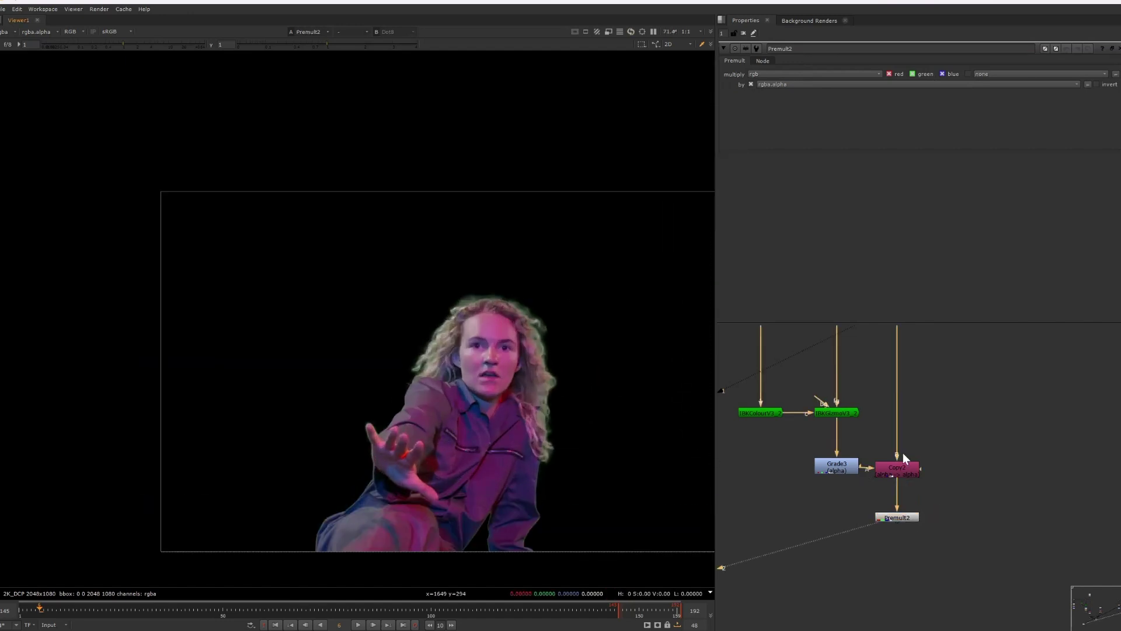
Step: Paste a copy of the barn background Read node beside the woman's key tree and view it
{"action": "scroll", "coordinate": [916, 525], "scroll_direction": "down", "scroll_amount": 5}
{"action": "middle_click_drag", "start_coordinate": [904, 499], "coordinate": [914, 492]}
{"action": "left_click", "coordinate": [818, 507]}
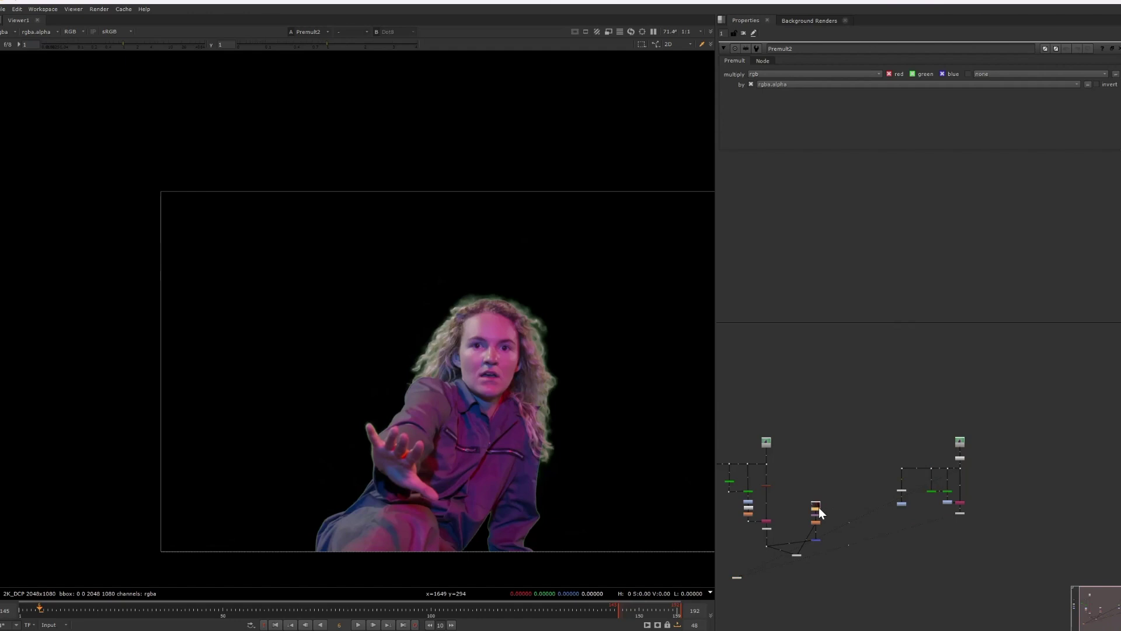
{"action": "middle_click_drag", "start_coordinate": [985, 505], "coordinate": [891, 496]}
{"action": "scroll", "coordinate": [926, 460], "scroll_direction": "up", "scroll_amount": 4}
{"action": "key", "text": "ctrl+v"}
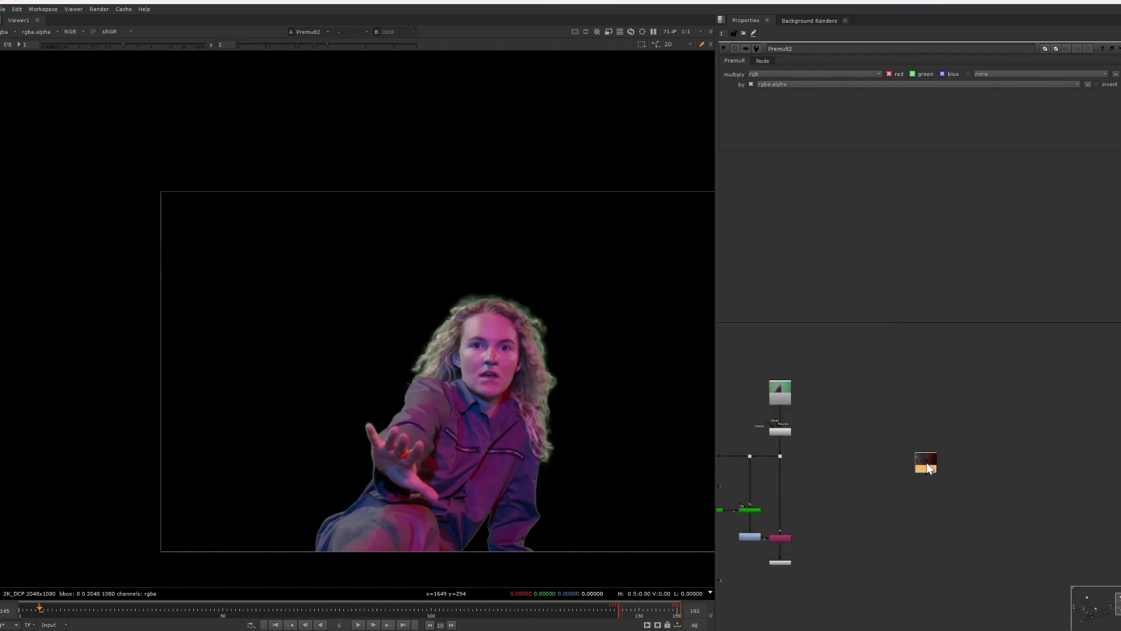
{"action": "key", "text": "1"}
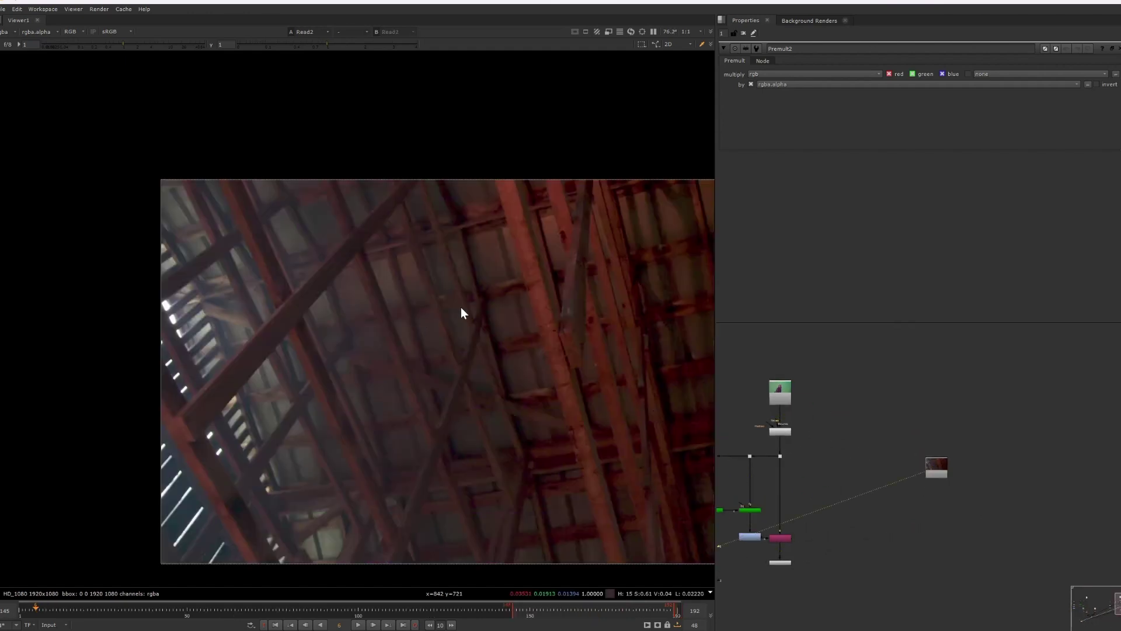
Step: Add a Reformat node below the pasted barn clip and connect it to the clip
{"action": "left_click", "coordinate": [889, 548]}
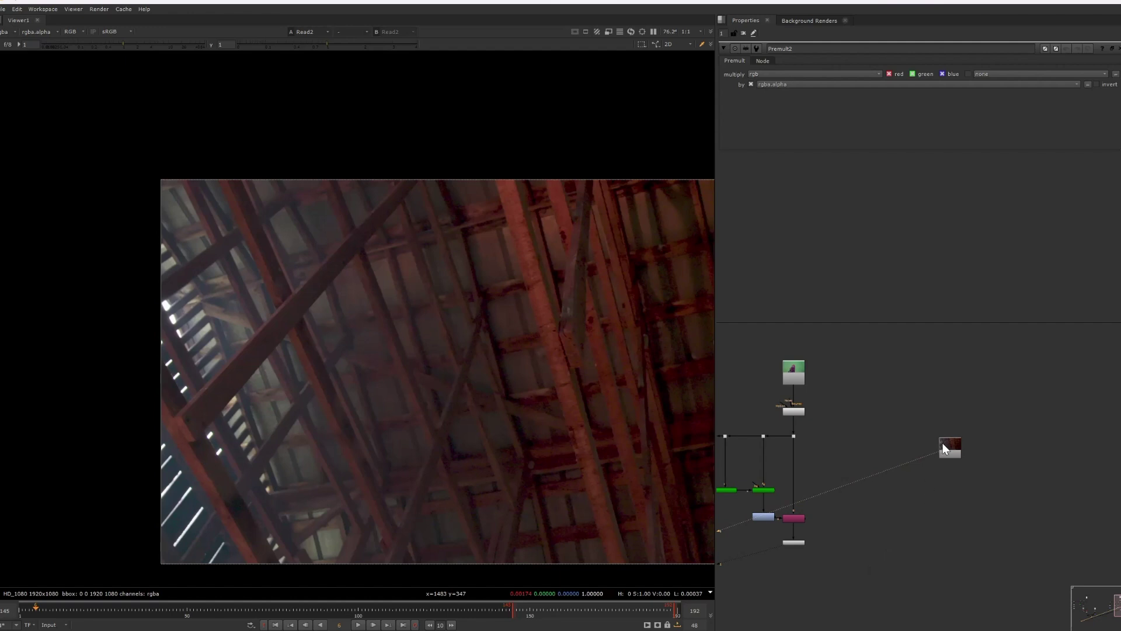
{"action": "scroll", "coordinate": [942, 443], "scroll_direction": "up", "scroll_amount": 3}
{"action": "key", "text": "Tab"}
{"action": "type", "text": "refl"}
{"action": "left_click", "coordinate": [903, 533]}
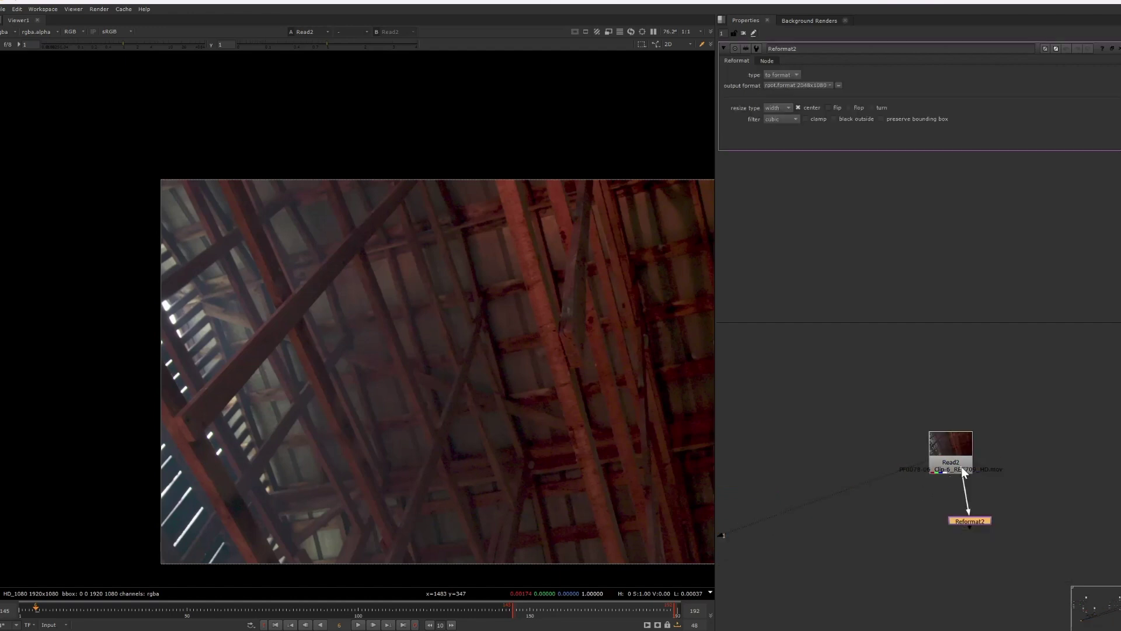
Step: Merge the Premult output over the reformatted barn background and inspect the composite around the woman's hair
{"action": "scroll", "coordinate": [969, 508], "scroll_direction": "down", "scroll_amount": 5}
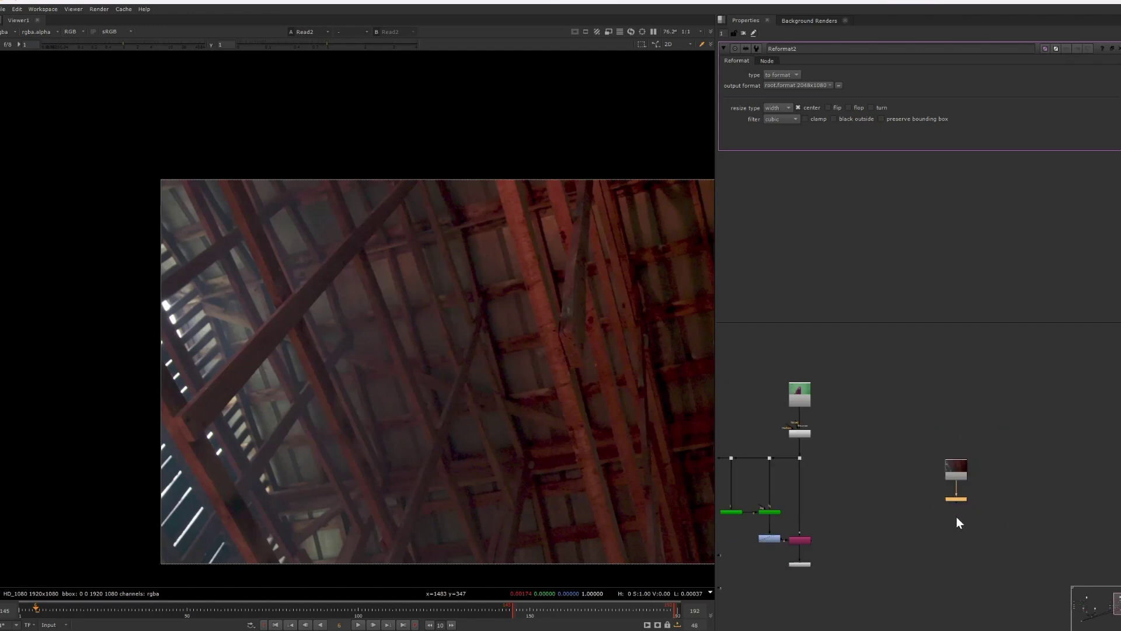
{"action": "scroll", "coordinate": [956, 517], "scroll_direction": "up", "scroll_amount": 2}
{"action": "key", "text": "m"}
{"action": "left_click_drag", "start_coordinate": [919, 595], "coordinate": [952, 510]}
{"action": "left_click_drag", "start_coordinate": [919, 602], "coordinate": [779, 576]}
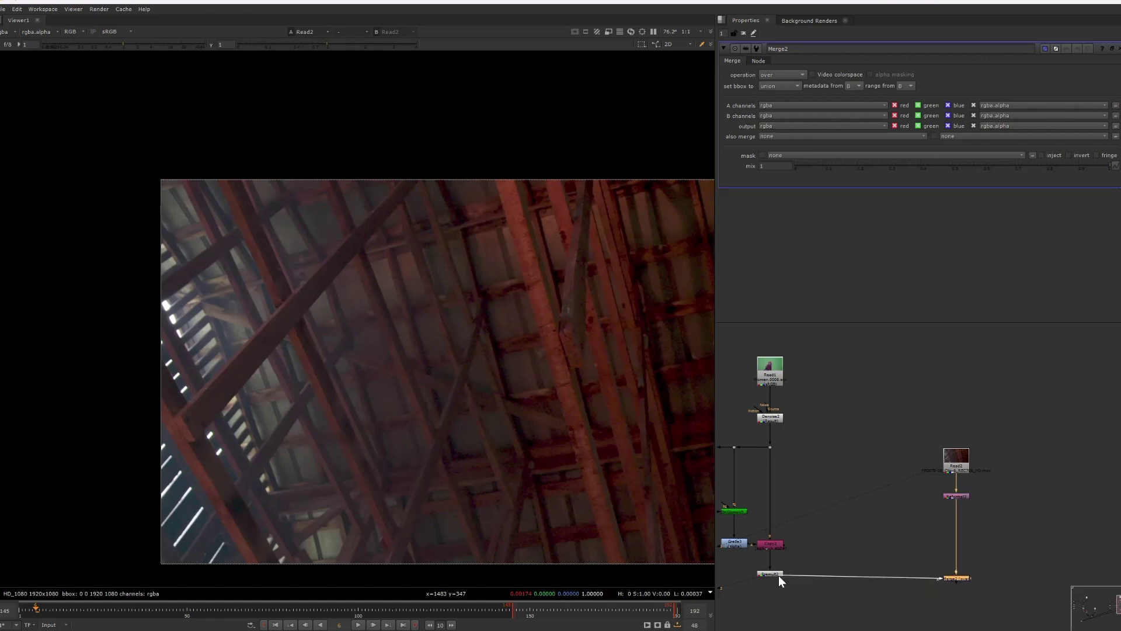
{"action": "key", "text": "1"}
{"action": "scroll", "coordinate": [531, 299], "scroll_direction": "up", "scroll_amount": 2}
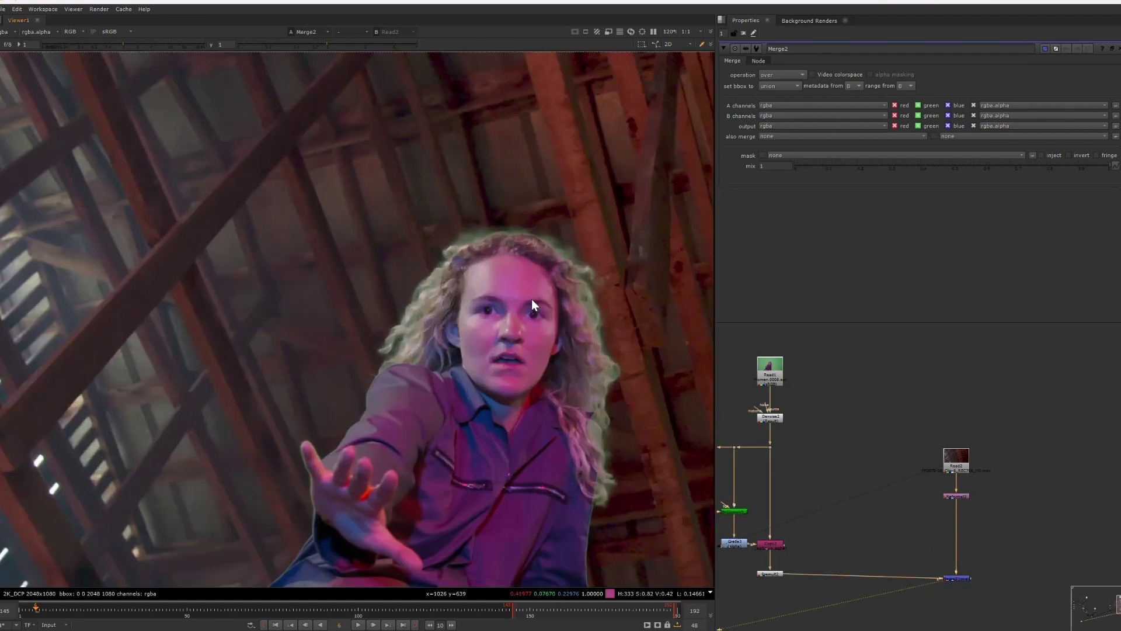
{"action": "scroll", "coordinate": [476, 258], "scroll_direction": "up", "scroll_amount": 1}
{"action": "scroll", "coordinate": [475, 254], "scroll_direction": "down", "scroll_amount": 1}
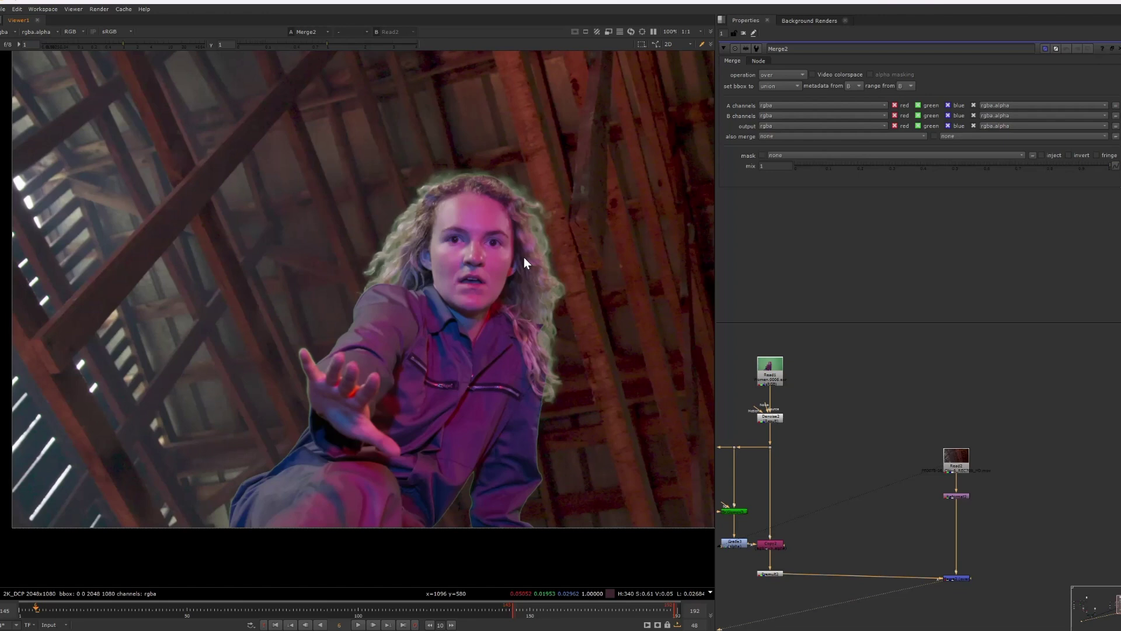
Step: Insert a Defocus node between the barn background's Reformat node and the Merge
{"action": "middle_click_drag", "start_coordinate": [917, 395], "coordinate": [968, 390]}
{"action": "scroll", "coordinate": [1018, 453], "scroll_direction": "down", "scroll_amount": 2}
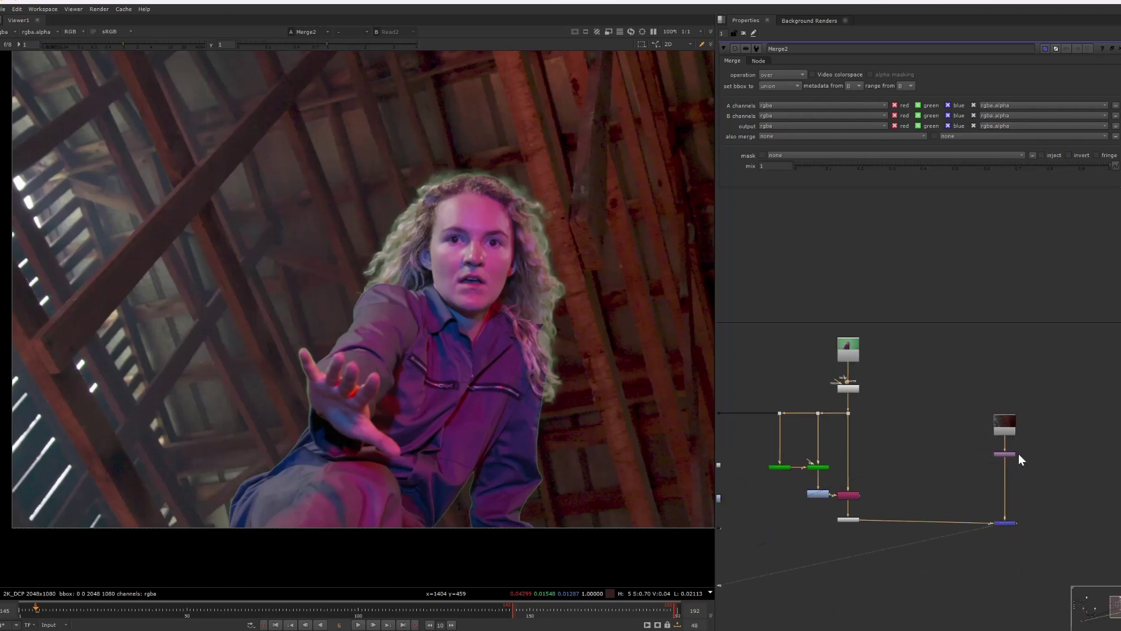
{"action": "scroll", "coordinate": [492, 233], "scroll_direction": "up", "scroll_amount": 3}
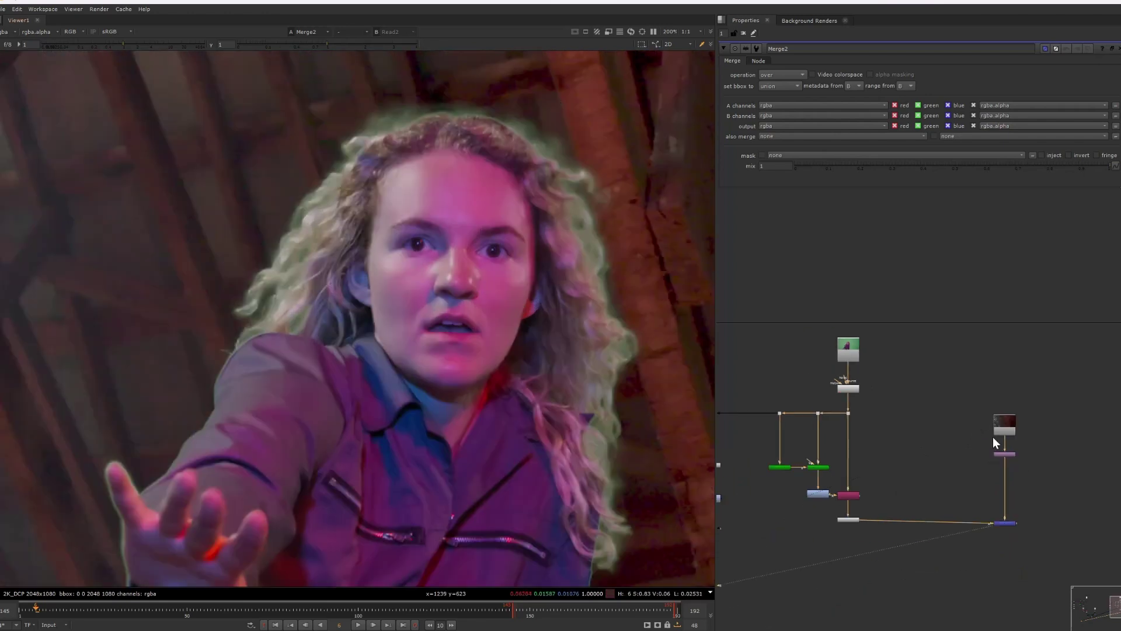
{"action": "scroll", "coordinate": [993, 437], "scroll_direction": "up", "scroll_amount": 3}
{"action": "left_click", "coordinate": [1010, 450]}
{"action": "key", "text": "Tab"}
{"action": "type", "text": "def"}
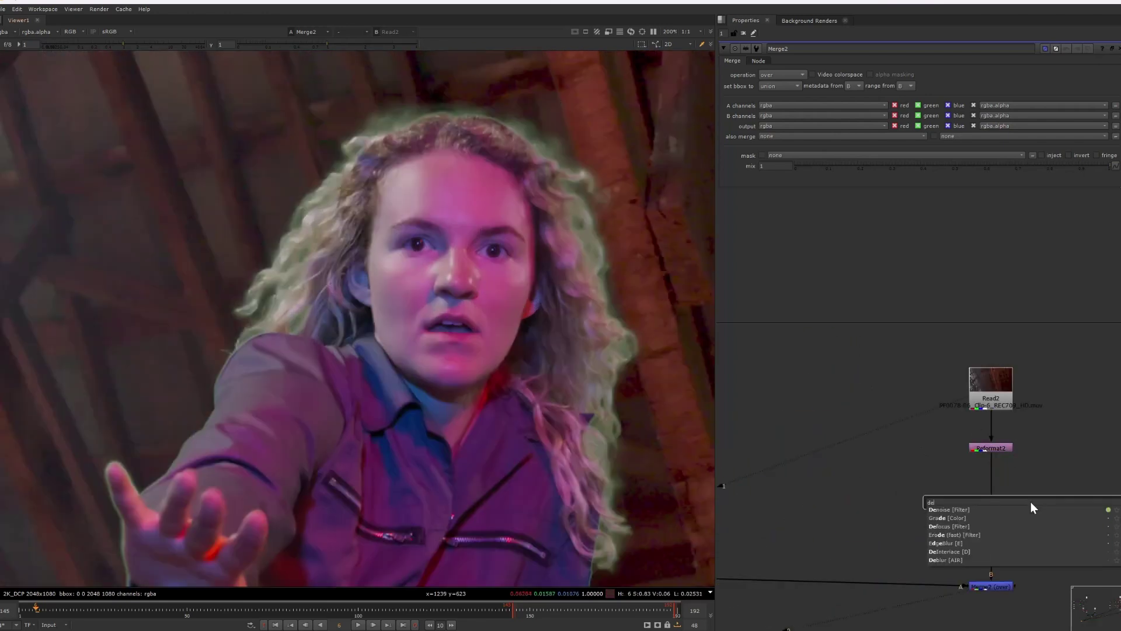
{"action": "left_click", "coordinate": [980, 509]}
{"action": "left_click_drag", "start_coordinate": [1026, 507], "coordinate": [993, 498]}
Step: Set the barn background's defocus to 4 and check the softened background behind the woman
{"action": "left_click_drag", "start_coordinate": [826, 81], "coordinate": [857, 89]}
{"action": "scroll", "coordinate": [475, 181], "scroll_direction": "down", "scroll_amount": 5}
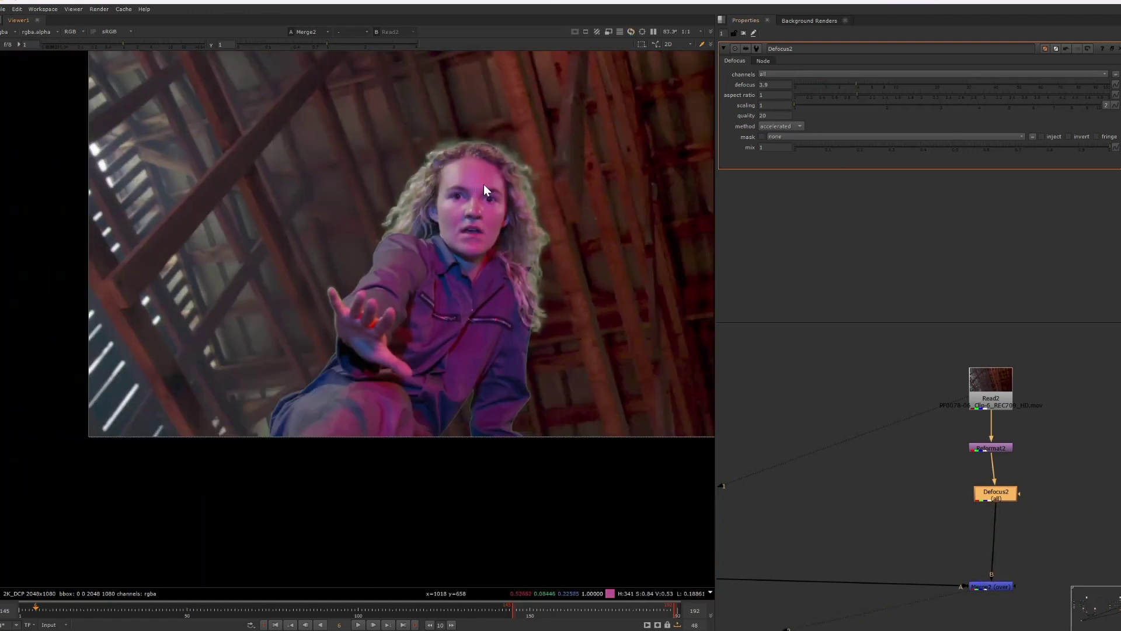
{"action": "scroll", "coordinate": [484, 183], "scroll_direction": "up", "scroll_amount": 1}
{"action": "scroll", "coordinate": [403, 262], "scroll_direction": "up", "scroll_amount": 4}
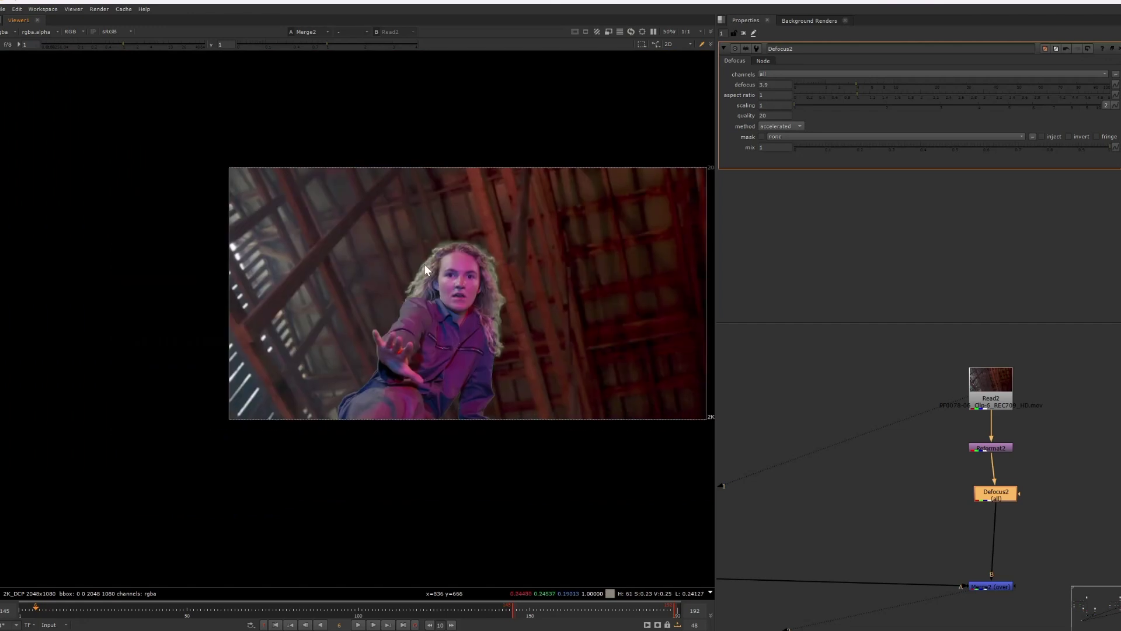
{"action": "left_click", "coordinate": [769, 86]}
{"action": "type", "text": "4"}
{"action": "key", "text": "Return"}
{"action": "middle_click_drag", "start_coordinate": [1001, 463], "coordinate": [979, 437]}
{"action": "scroll", "coordinate": [964, 441], "scroll_direction": "up", "scroll_amount": 2}
{"action": "scroll", "coordinate": [1097, 439], "scroll_direction": "down", "scroll_amount": 4}
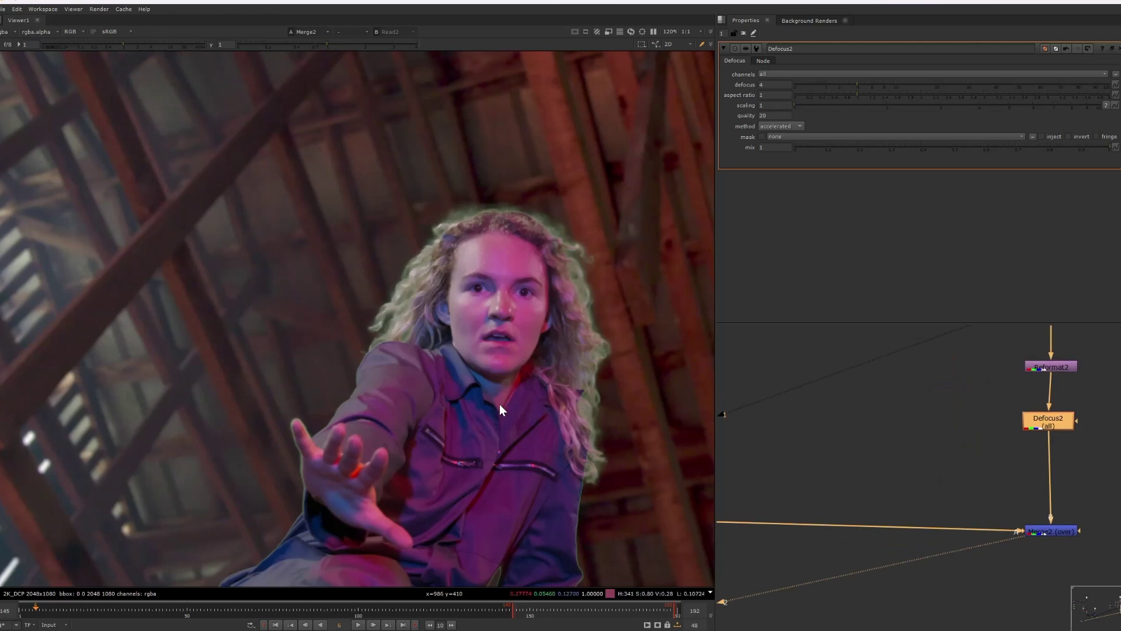
Step: Compare the original green screen plate with the merged composite, examining the green fringe around the woman's hair and clothes
{"action": "middle_click_drag", "start_coordinate": [931, 435], "coordinate": [914, 461]}
{"action": "scroll", "coordinate": [865, 498], "scroll_direction": "up", "scroll_amount": 4}
{"action": "middle_click_drag", "start_coordinate": [1000, 495], "coordinate": [790, 472]}
{"action": "scroll", "coordinate": [790, 472], "scroll_direction": "down", "scroll_amount": 2}
{"action": "left_click_drag", "start_coordinate": [947, 475], "coordinate": [818, 535]}
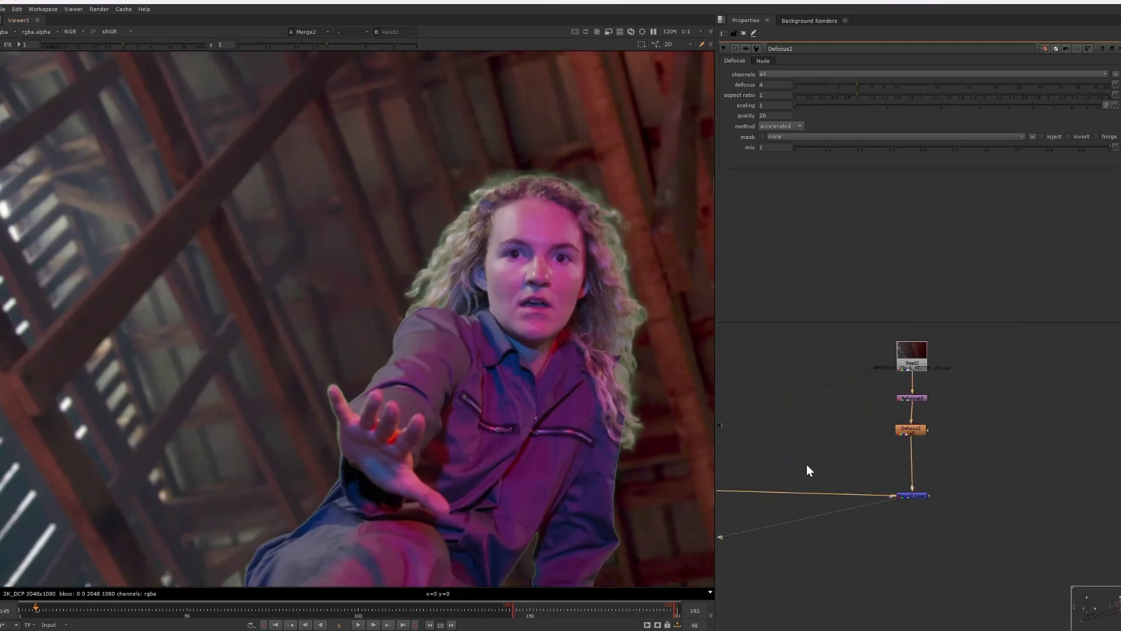
{"action": "scroll", "coordinate": [808, 464], "scroll_direction": "down", "scroll_amount": 3}
{"action": "left_click", "coordinate": [793, 379]}
{"action": "key", "text": "2"}
{"action": "left_click", "coordinate": [868, 529]}
{"action": "key", "text": "1"}
{"action": "key", "text": "1"}
{"action": "key", "text": "2"}
{"action": "key", "text": "1"}
{"action": "key", "text": "2"}
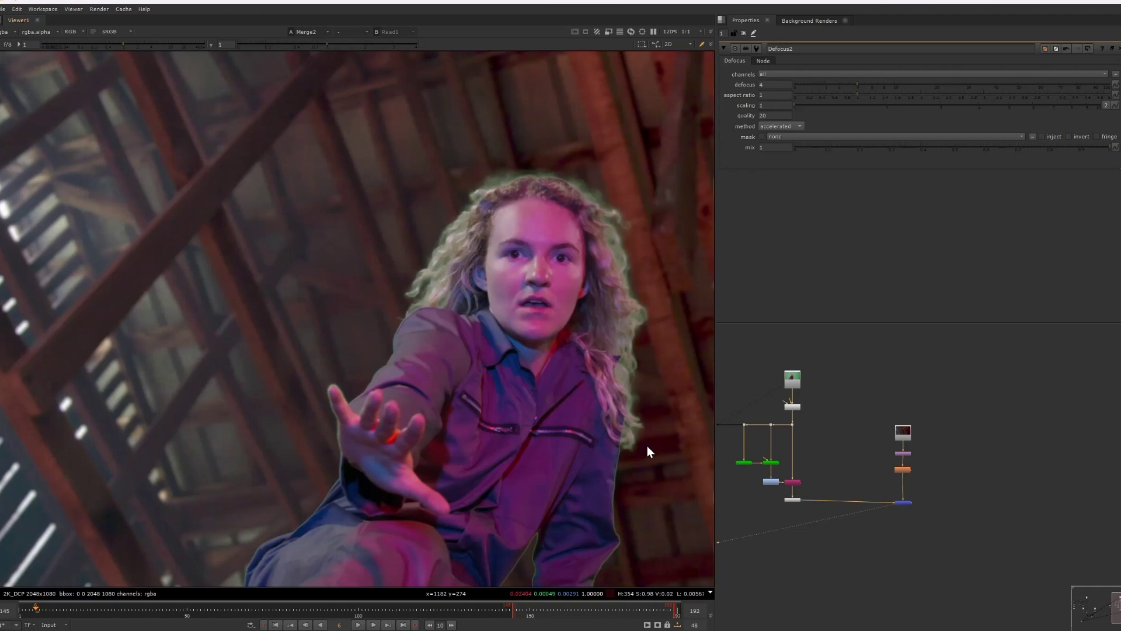
{"action": "scroll", "coordinate": [645, 446], "scroll_direction": "up", "scroll_amount": 3}
{"action": "scroll", "coordinate": [601, 318], "scroll_direction": "down", "scroll_amount": 3}
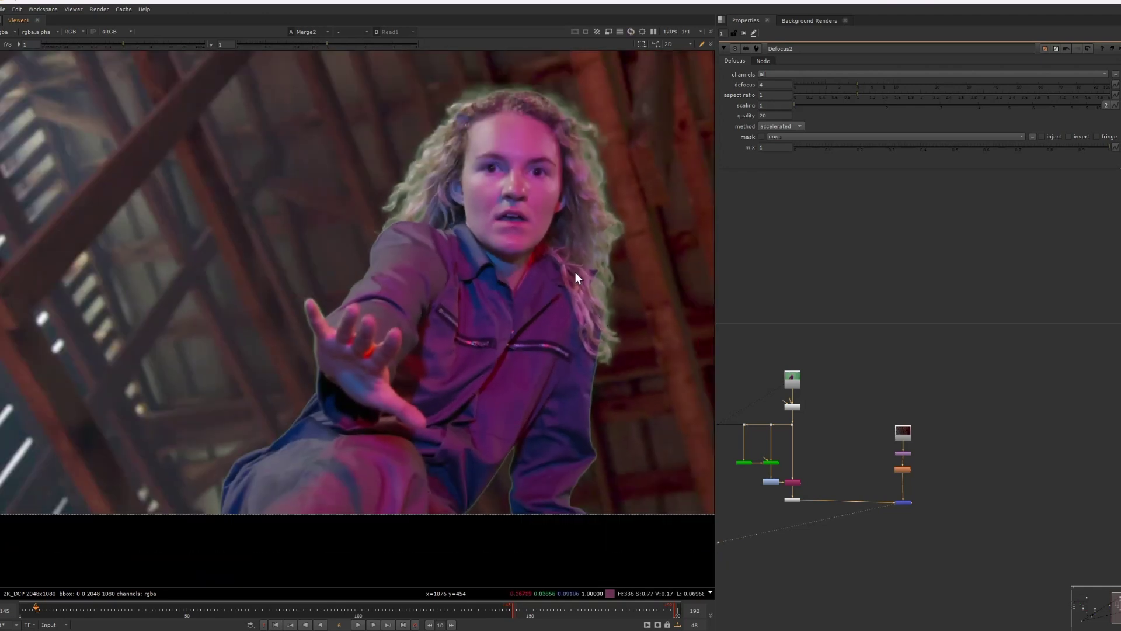
Step: Add a PxF_KillSpill node and insert it in the woman's plate stream between the Denoise dot and the Copy node
{"action": "scroll", "coordinate": [817, 441], "scroll_direction": "up", "scroll_amount": 3}
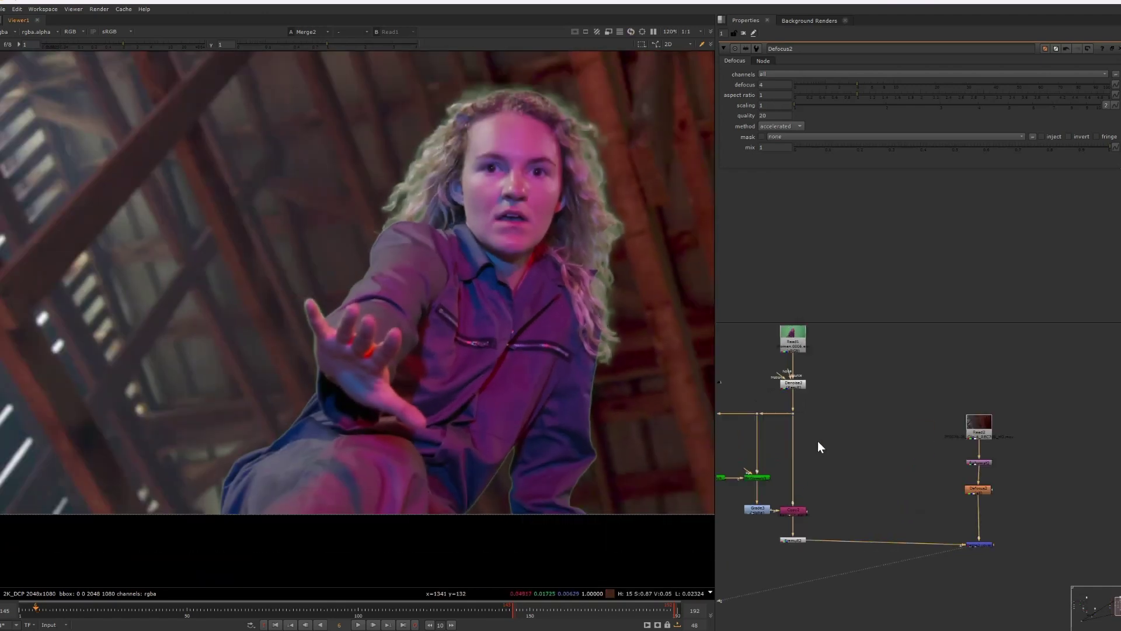
{"action": "key", "text": "Tab"}
{"action": "type", "text": "pxf"}
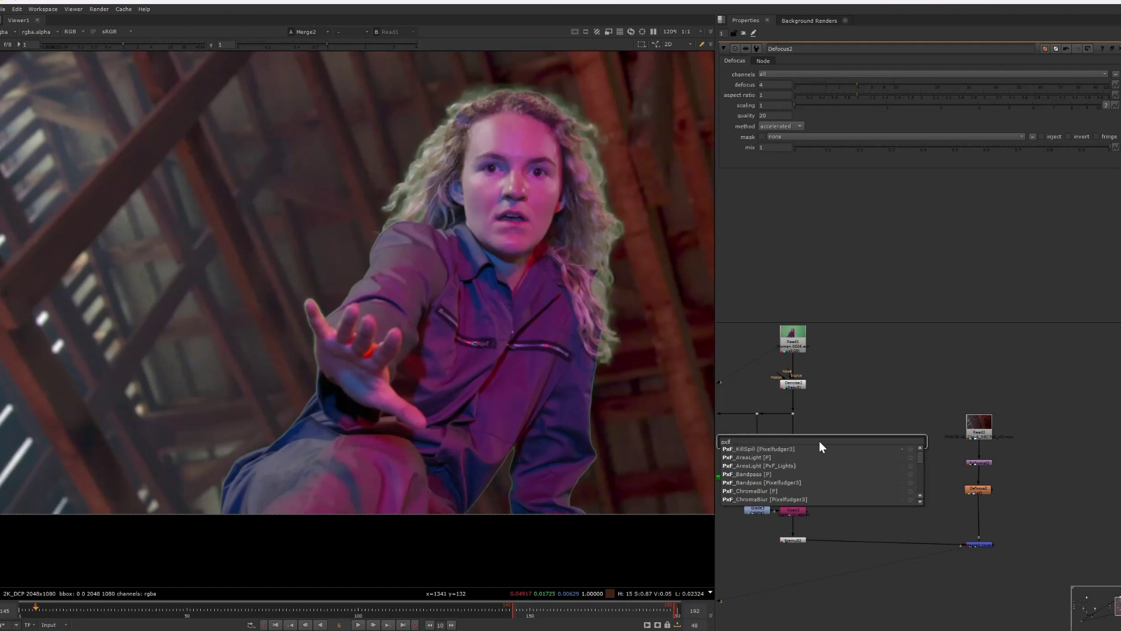
{"action": "left_click", "coordinate": [801, 450]}
{"action": "scroll", "coordinate": [827, 439], "scroll_direction": "up", "scroll_amount": 4}
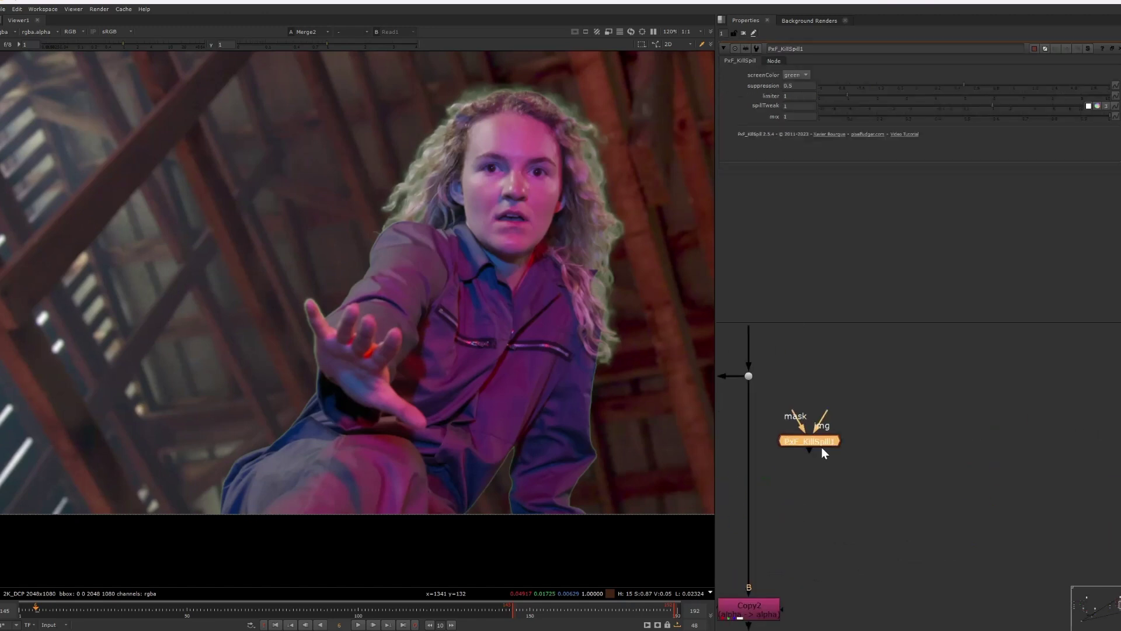
{"action": "scroll", "coordinate": [821, 447], "scroll_direction": "down", "scroll_amount": 3}
{"action": "middle_click_drag", "start_coordinate": [821, 447], "coordinate": [875, 442]}
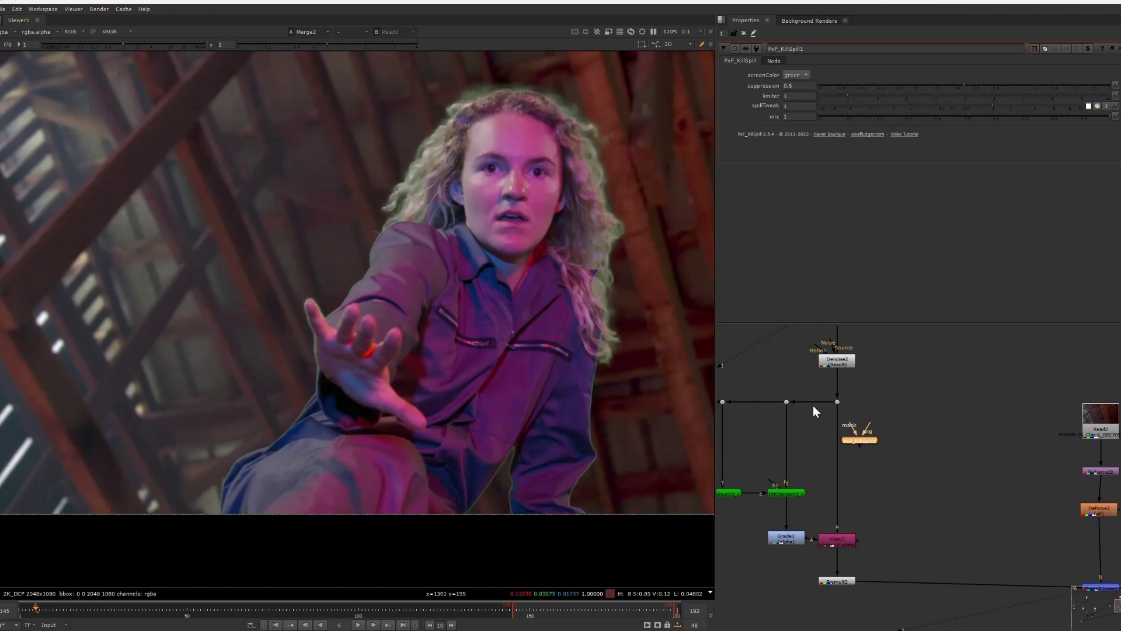
{"action": "left_click_drag", "start_coordinate": [857, 440], "coordinate": [838, 456]}
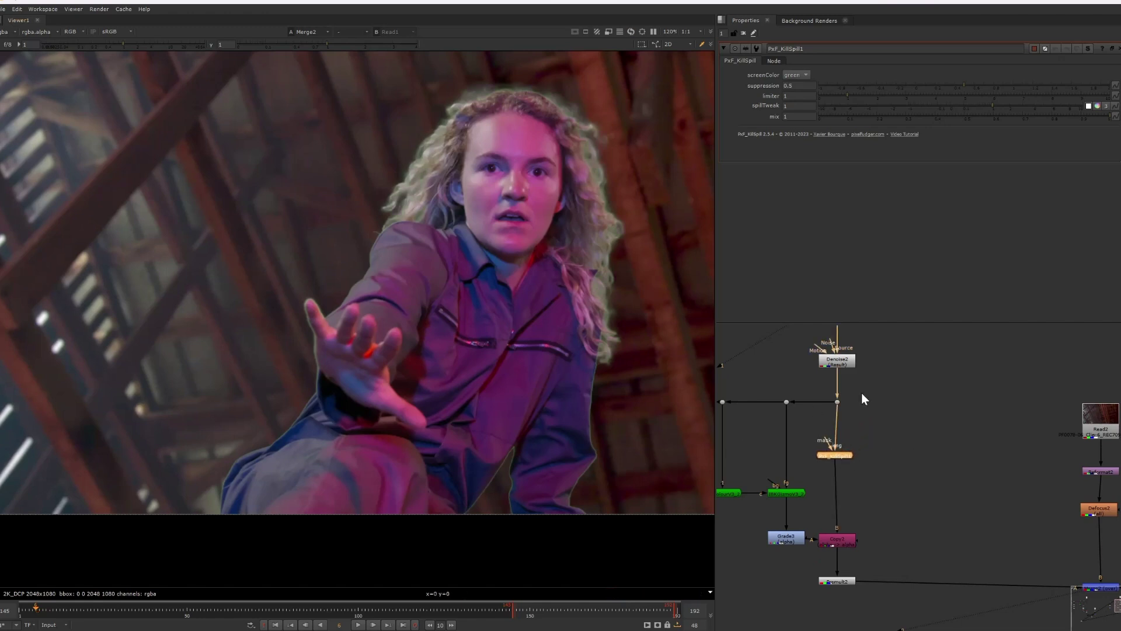
Step: Compare the woman's plate before and after the PxF_KillSpill node in the viewer
{"action": "key", "text": "1"}
{"action": "key", "text": "1"}
{"action": "key", "text": "2"}
{"action": "key", "text": "1"}
{"action": "key", "text": "2"}
{"action": "key", "text": "1"}
{"action": "key", "text": "2"}
{"action": "key", "text": "1"}
{"action": "key", "text": "2"}
Step: View the merged composite with PxF_KillSpill disabled and sample colours on the woman's face, sleeve and jumpsuit
{"action": "middle_click_drag", "start_coordinate": [993, 496], "coordinate": [884, 448]}
{"action": "left_click_drag", "start_coordinate": [942, 515], "coordinate": [1042, 563]}
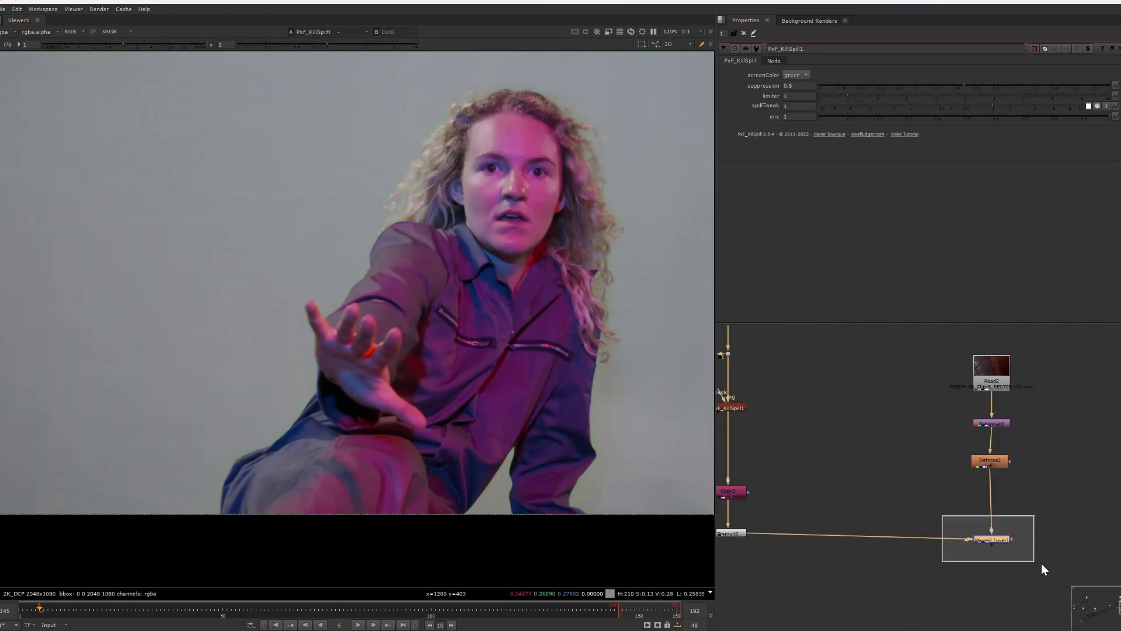
{"action": "key", "text": "1"}
{"action": "middle_click_drag", "start_coordinate": [740, 410], "coordinate": [842, 455]}
{"action": "left_click", "coordinate": [841, 454]}
{"action": "key", "text": "d"}
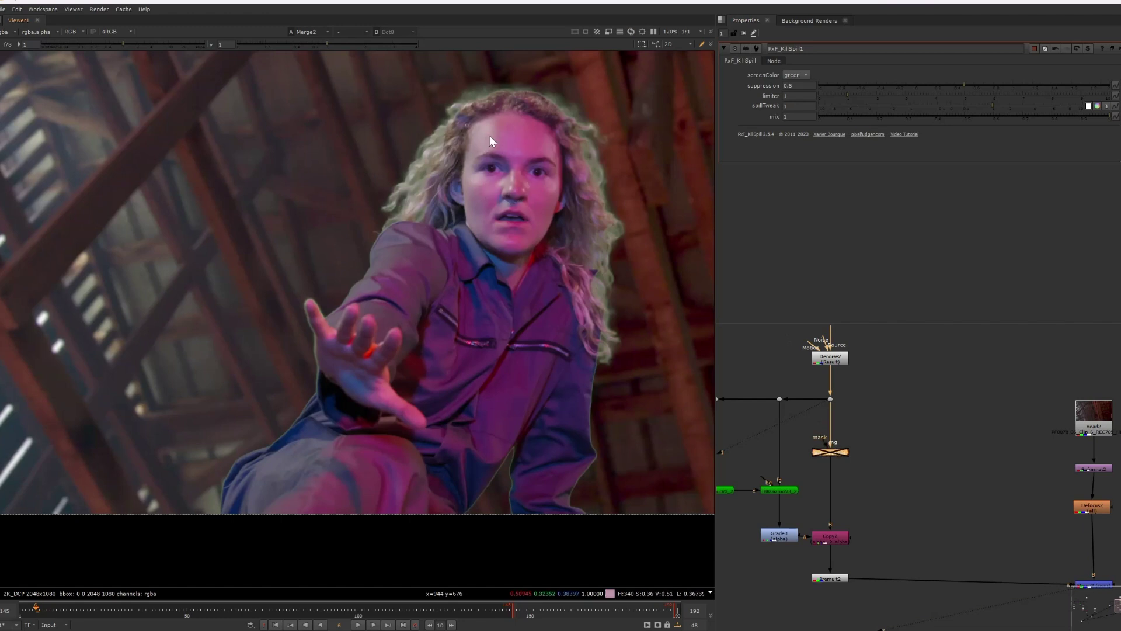
{"action": "left_click_drag", "start_coordinate": [429, 281], "coordinate": [494, 362], "text": "ctrl+shift"}
{"action": "left_click_drag", "start_coordinate": [475, 156], "coordinate": [517, 180], "text": "ctrl+shift"}
{"action": "left_click_drag", "start_coordinate": [407, 293], "coordinate": [494, 418], "text": "ctrl+shift"}
{"action": "right_click", "coordinate": [494, 418], "text": "ctrl"}
Step: Toggle PxF_KillSpill to compare the spill along the hair edges, leaving the node enabled
{"action": "key", "text": "d"}
{"action": "key", "text": "d"}
{"action": "left_click_drag", "start_coordinate": [488, 88], "coordinate": [534, 105], "text": "ctrl+shift"}
{"action": "left_click_drag", "start_coordinate": [609, 132], "coordinate": [579, 449]}
{"action": "middle_click_drag", "start_coordinate": [857, 466], "coordinate": [867, 418]}
{"action": "key", "text": "d"}
{"action": "left_click", "coordinate": [889, 406]}
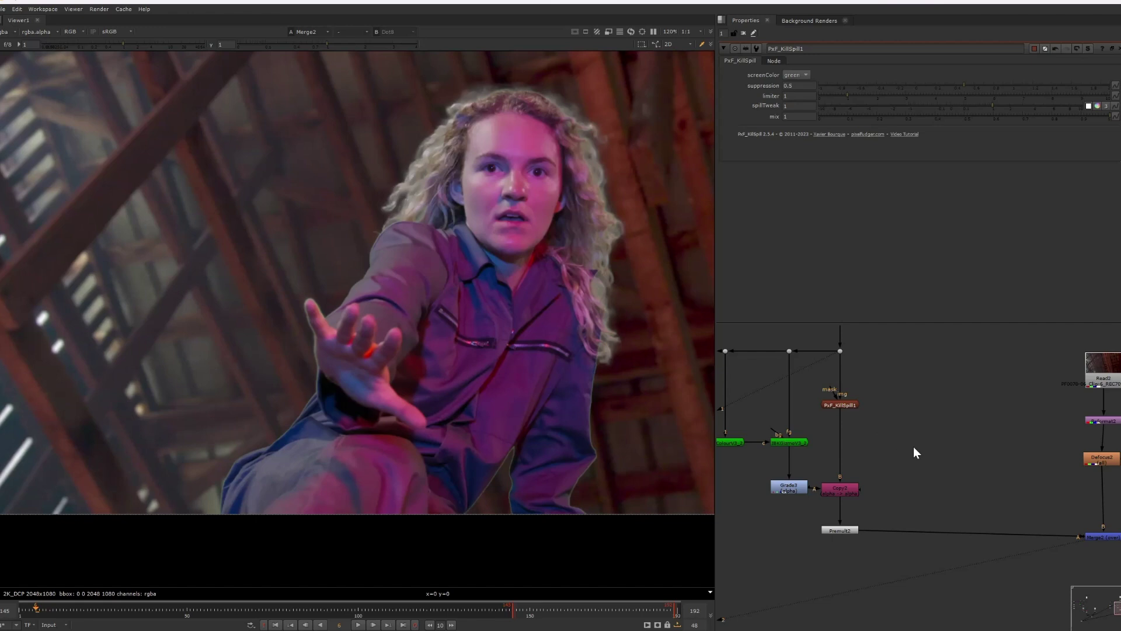
{"action": "key", "text": "Tab"}
{"action": "type", "text": "edg"}
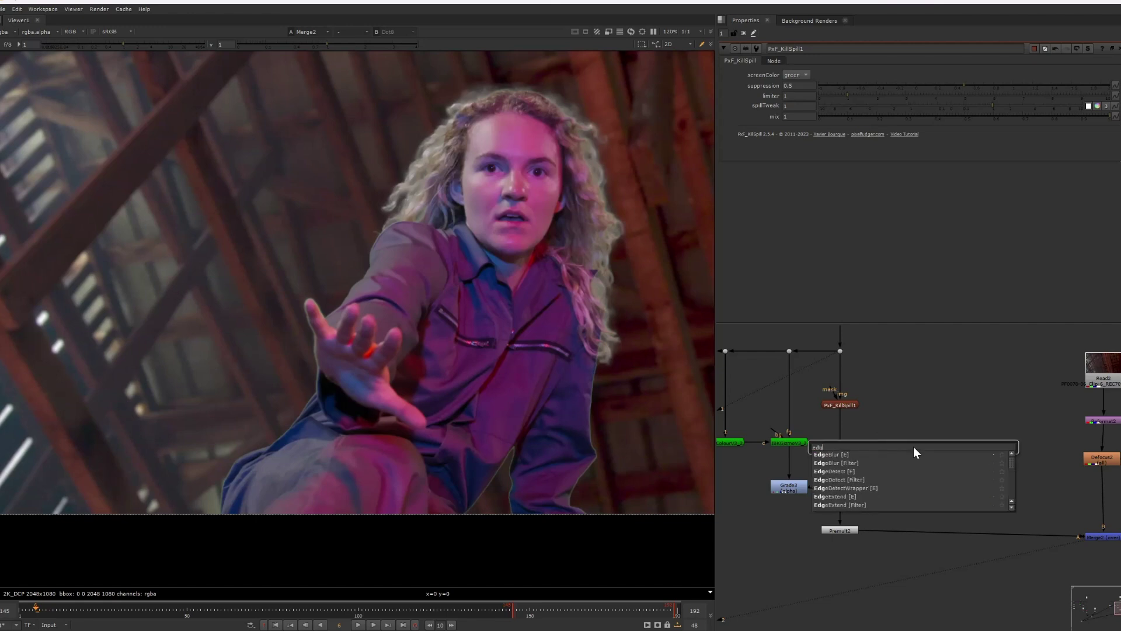
{"action": "type", "text": "e"}
{"action": "key", "text": "Escape"}
Step: Add an EdgeFromAlpha node below the keyer's Grade node and connect its input to the Grade
{"action": "right_click", "coordinate": [875, 387]}
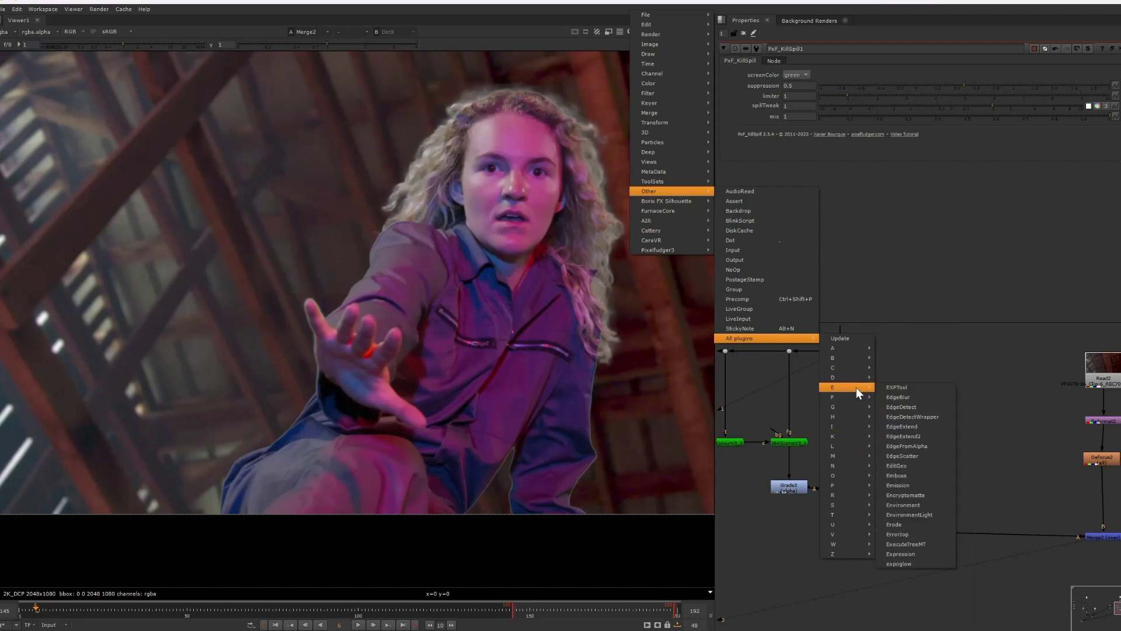
{"action": "left_click", "coordinate": [916, 443]}
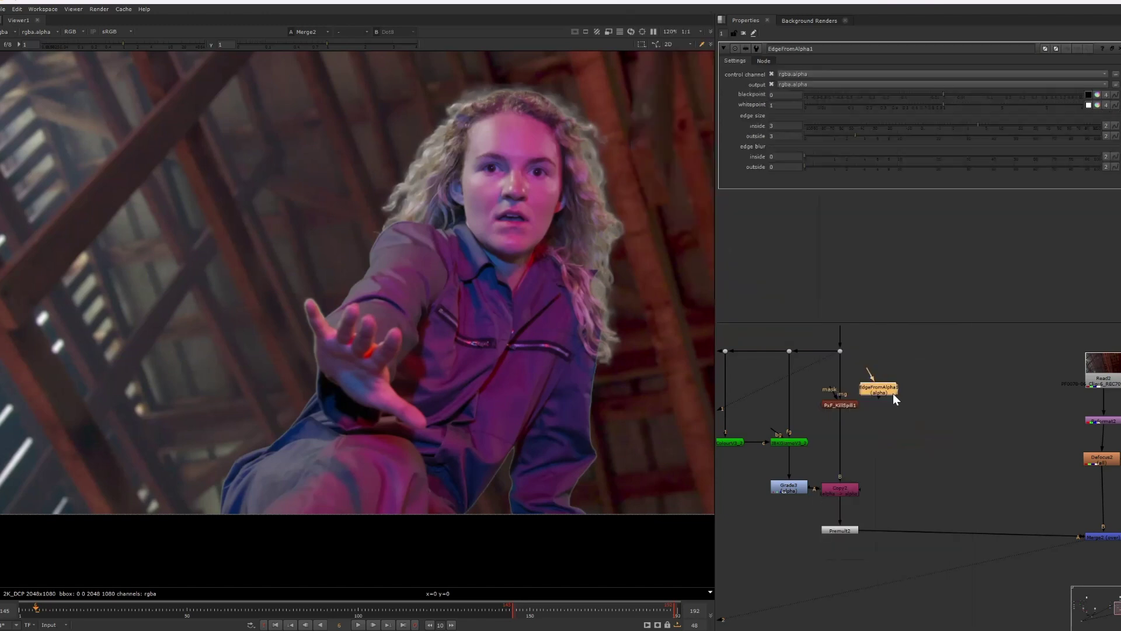
{"action": "middle_click_drag", "start_coordinate": [892, 394], "coordinate": [915, 437]}
{"action": "left_click_drag", "start_coordinate": [915, 437], "coordinate": [806, 589]}
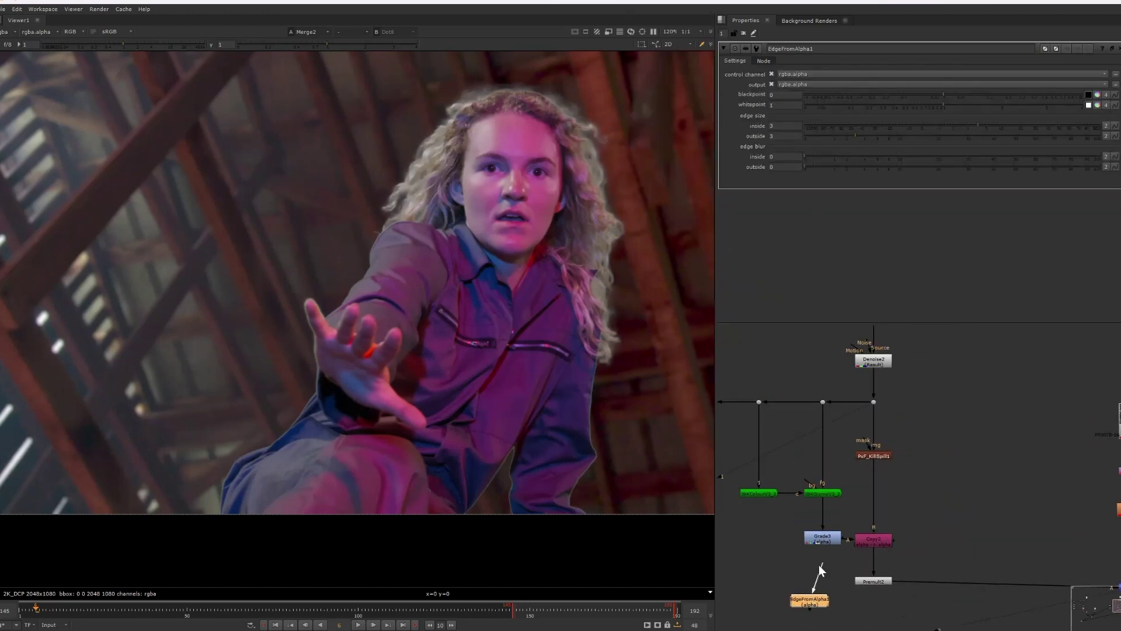
{"action": "left_click_drag", "start_coordinate": [829, 538], "coordinate": [829, 538]}
Step: Inspect the alpha channel of the Grade node and the edge matte from EdgeFromAlpha
{"action": "key", "text": "1"}
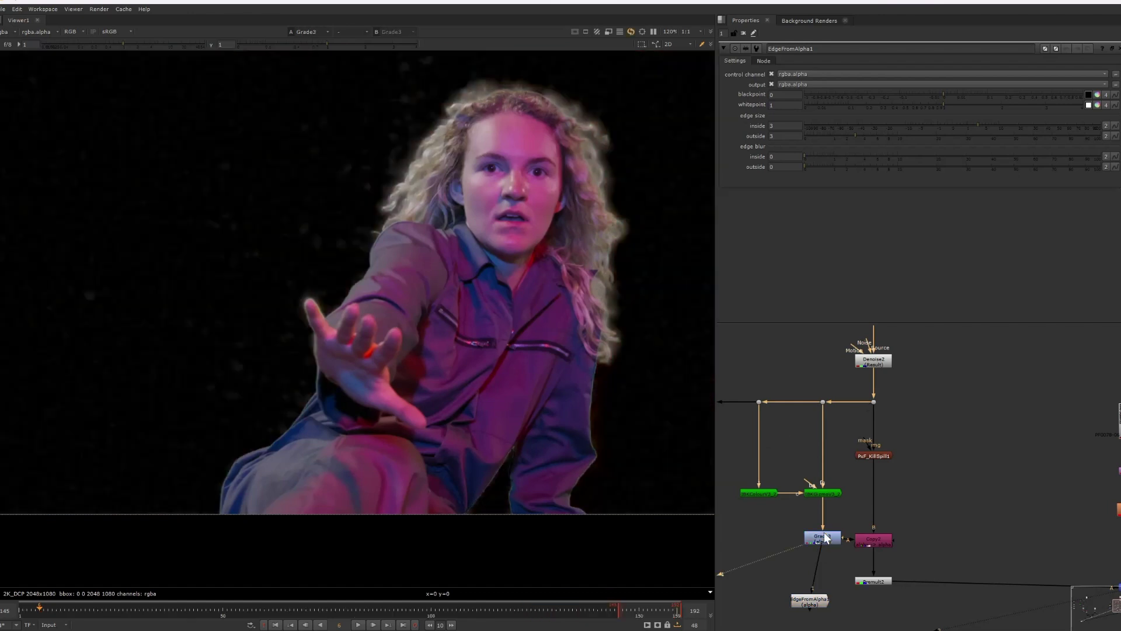
{"action": "key", "text": "a"}
{"action": "middle_click_drag", "start_coordinate": [813, 537], "coordinate": [819, 479]}
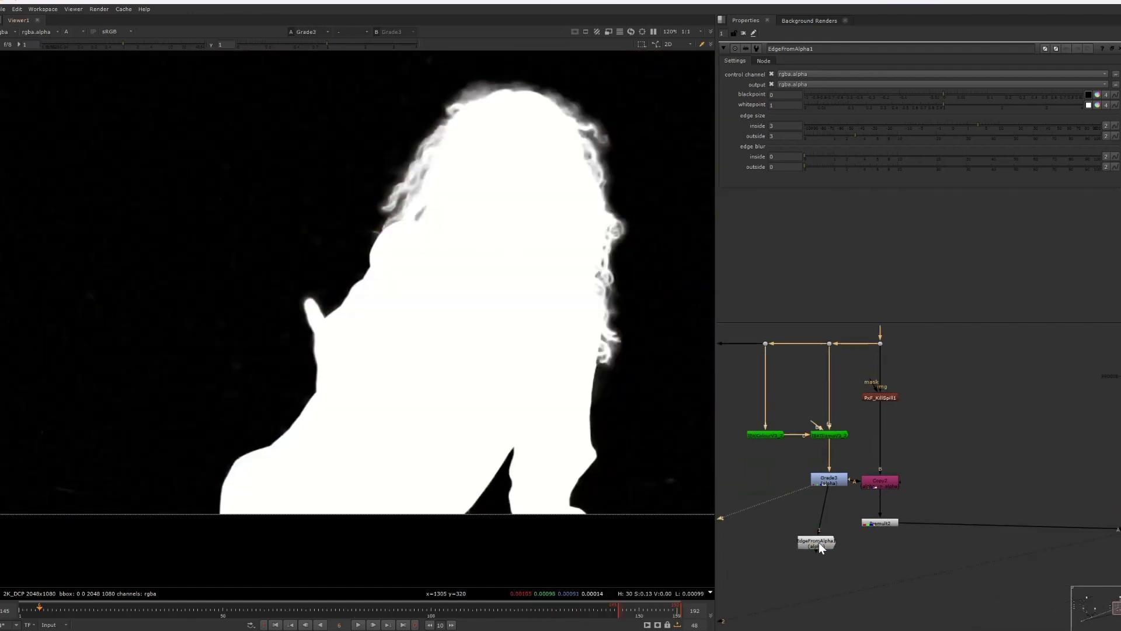
{"action": "key", "text": "1"}
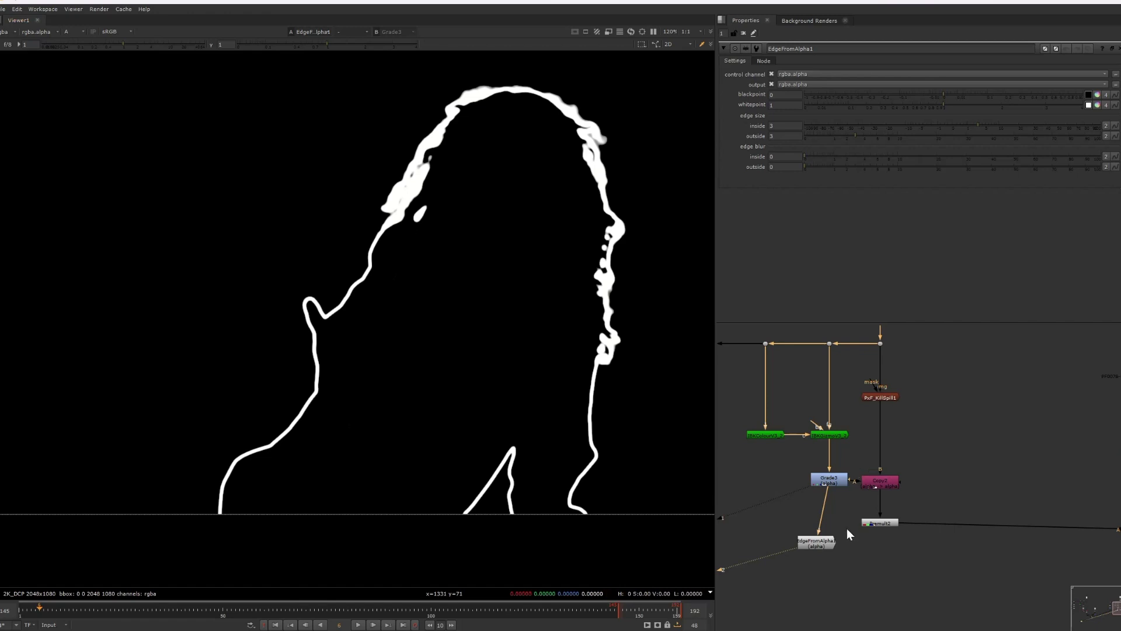
{"action": "scroll", "coordinate": [846, 528], "scroll_direction": "up", "scroll_amount": 2}
Step: Set the EdgeFromAlpha edge size to 1.4 inside and 8.3 outside
{"action": "left_click", "coordinate": [821, 545]}
{"action": "mouse_move", "coordinate": [976, 125]}
{"action": "left_mouse_down"}
{"action": "mouse_move", "coordinate": [959, 125]}
{"action": "mouse_move", "coordinate": [989, 131]}
{"action": "left_mouse_up"}
{"action": "left_click_drag", "start_coordinate": [857, 135], "coordinate": [891, 140]}
{"action": "left_click_drag", "start_coordinate": [989, 124], "coordinate": [969, 127]}
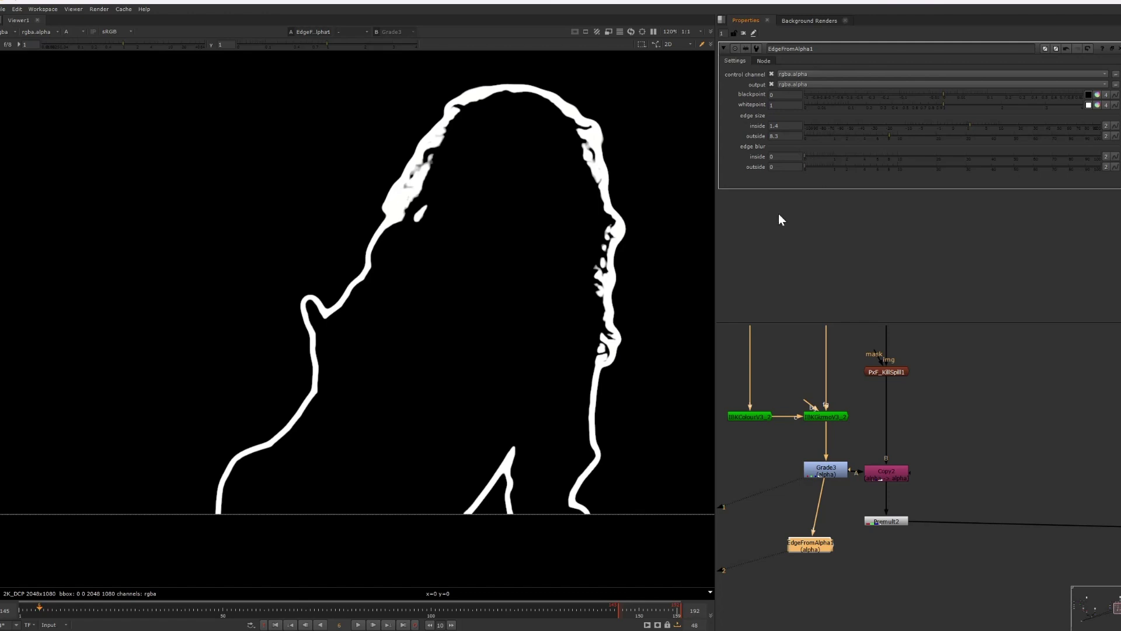
Step: Move the EdgeFromAlpha node beside PxF_KillSpill and view the denoised plate in colour
{"action": "scroll", "coordinate": [819, 556], "scroll_direction": "down", "scroll_amount": 3}
{"action": "left_click_drag", "start_coordinate": [810, 559], "coordinate": [902, 470]}
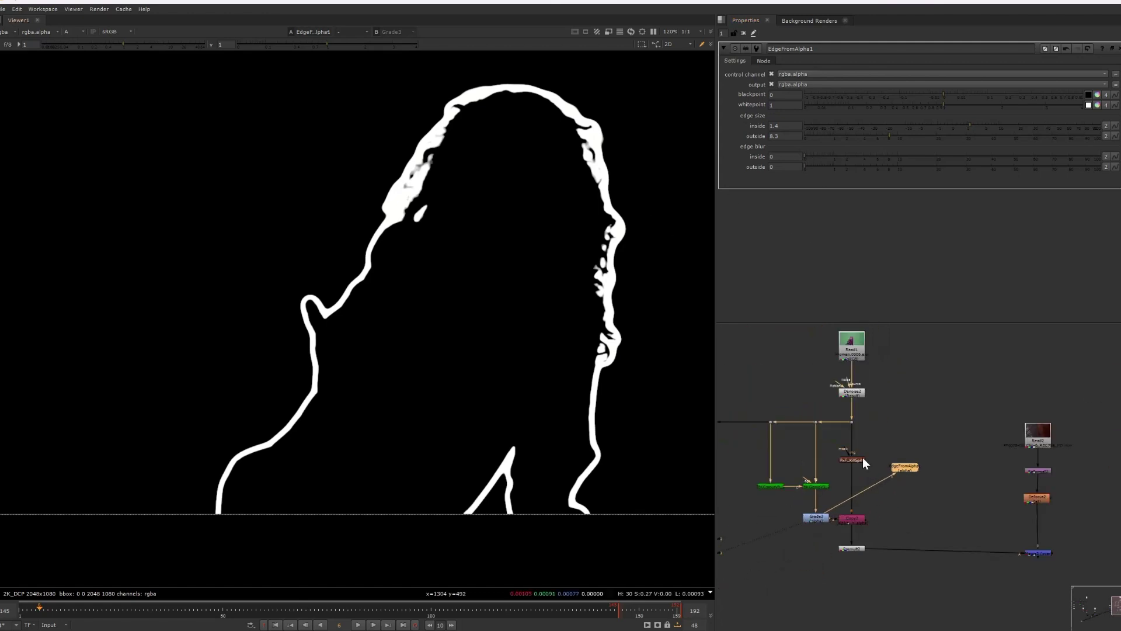
{"action": "scroll", "coordinate": [862, 457], "scroll_direction": "up", "scroll_amount": 4}
{"action": "left_click", "coordinate": [845, 398]}
{"action": "key", "text": "1"}
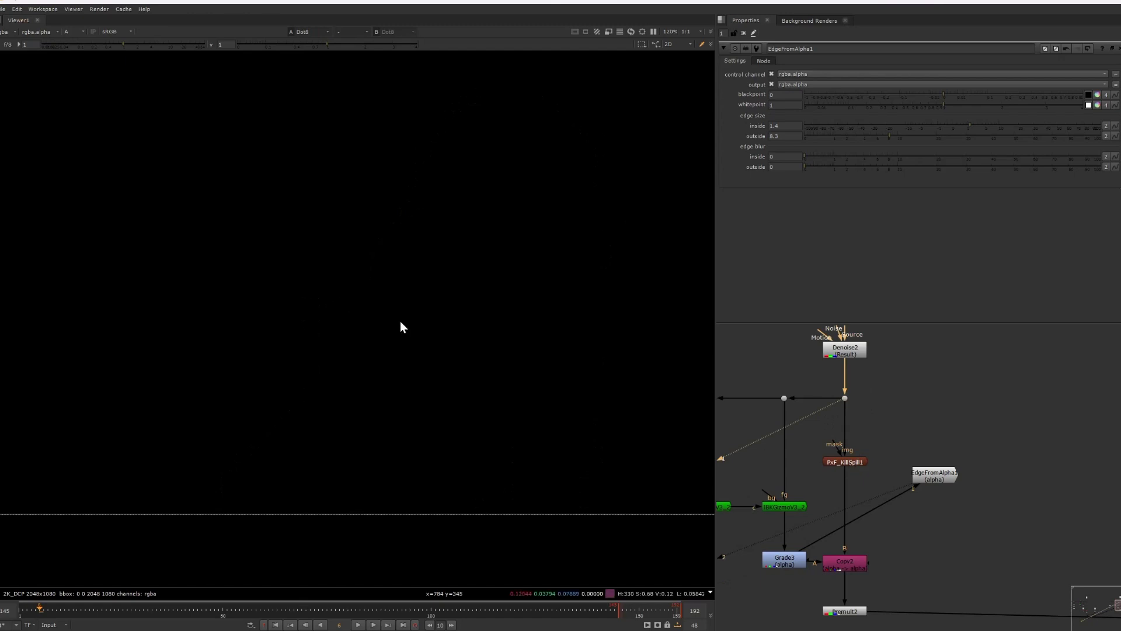
{"action": "middle_click_drag", "start_coordinate": [907, 478], "coordinate": [778, 411]}
{"action": "scroll", "coordinate": [781, 412], "scroll_direction": "down", "scroll_amount": 3}
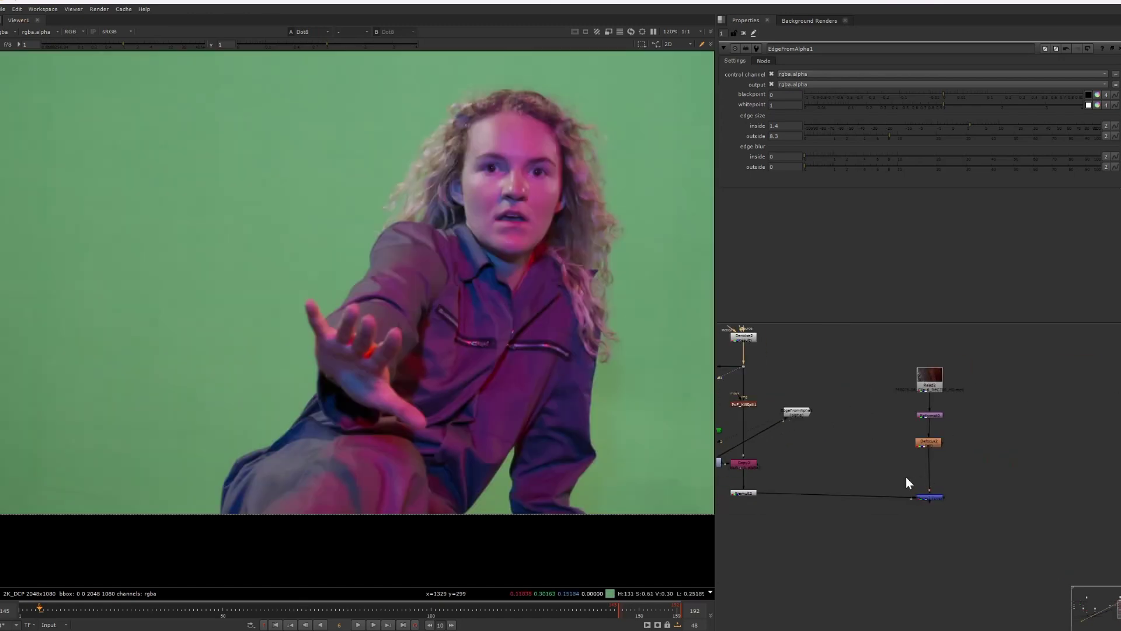
Step: Connect the PxF_KillSpill mask input to the EdgeFromAlpha node and view the merged composite
{"action": "left_click", "coordinate": [927, 497]}
{"action": "key", "text": "1"}
{"action": "scroll", "coordinate": [799, 426], "scroll_direction": "up", "scroll_amount": 4}
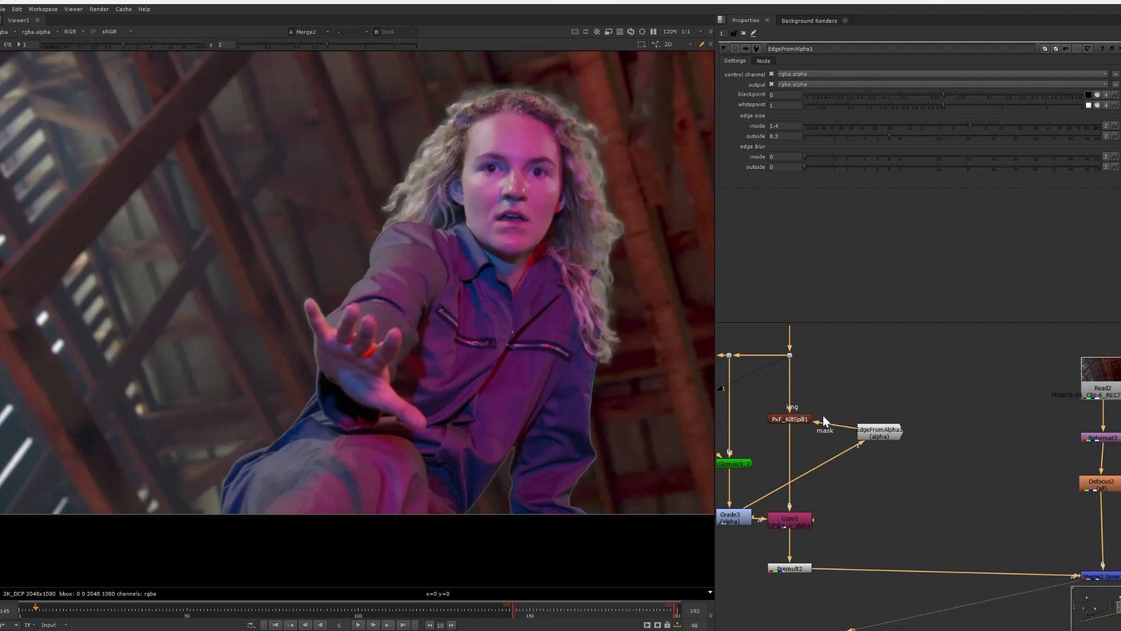
Step: Compare the denoised plate with the masked PxF_KillSpill output, examining the despilled edges around the hair, hand and leg
{"action": "middle_click_drag", "start_coordinate": [803, 408], "coordinate": [781, 439]}
{"action": "left_click", "coordinate": [771, 387]}
{"action": "key", "text": "1"}
{"action": "left_click", "coordinate": [781, 451]}
{"action": "key", "text": "2"}
{"action": "left_click", "coordinate": [776, 453], "text": "shift"}
{"action": "key", "text": "1"}
{"action": "key", "text": "2"}
{"action": "key", "text": "1"}
{"action": "key", "text": "2"}
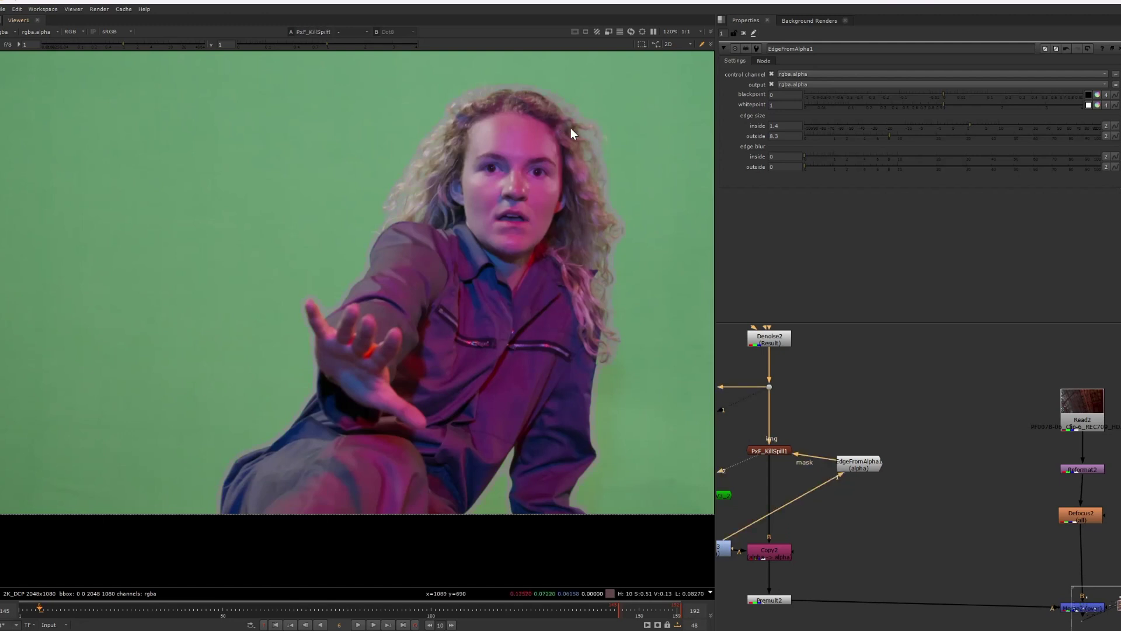
{"action": "middle_click_drag", "start_coordinate": [582, 401], "coordinate": [590, 368]}
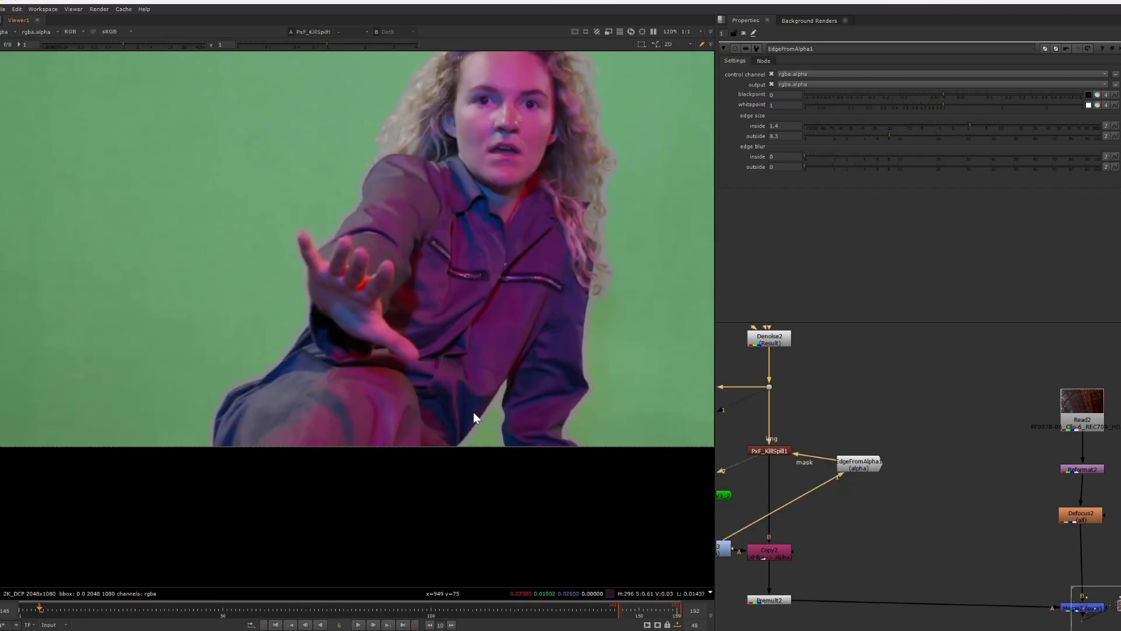
{"action": "scroll", "coordinate": [268, 379], "scroll_direction": "up", "scroll_amount": 4}
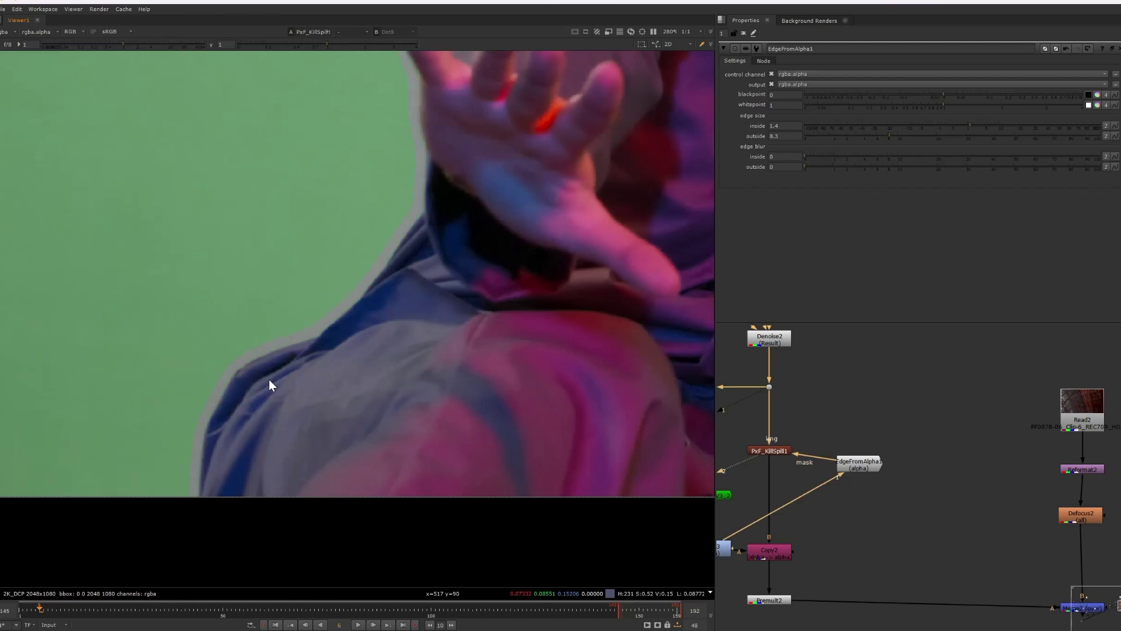
Step: Disconnect EdgeFromAlpha from the PxF_KillSpill mask to compare the full-frame despill, and reconnect it
{"action": "left_click", "coordinate": [852, 463]}
{"action": "key", "text": "d"}
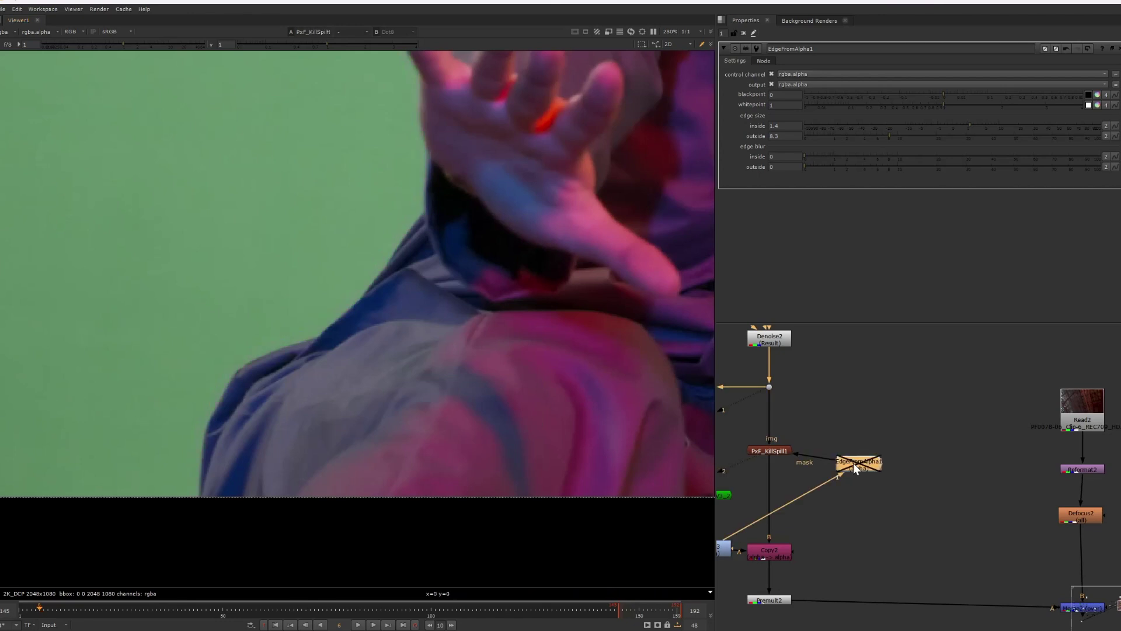
{"action": "left_click_drag", "start_coordinate": [805, 458], "coordinate": [825, 457]}
{"action": "scroll", "coordinate": [437, 326], "scroll_direction": "down", "scroll_amount": 5}
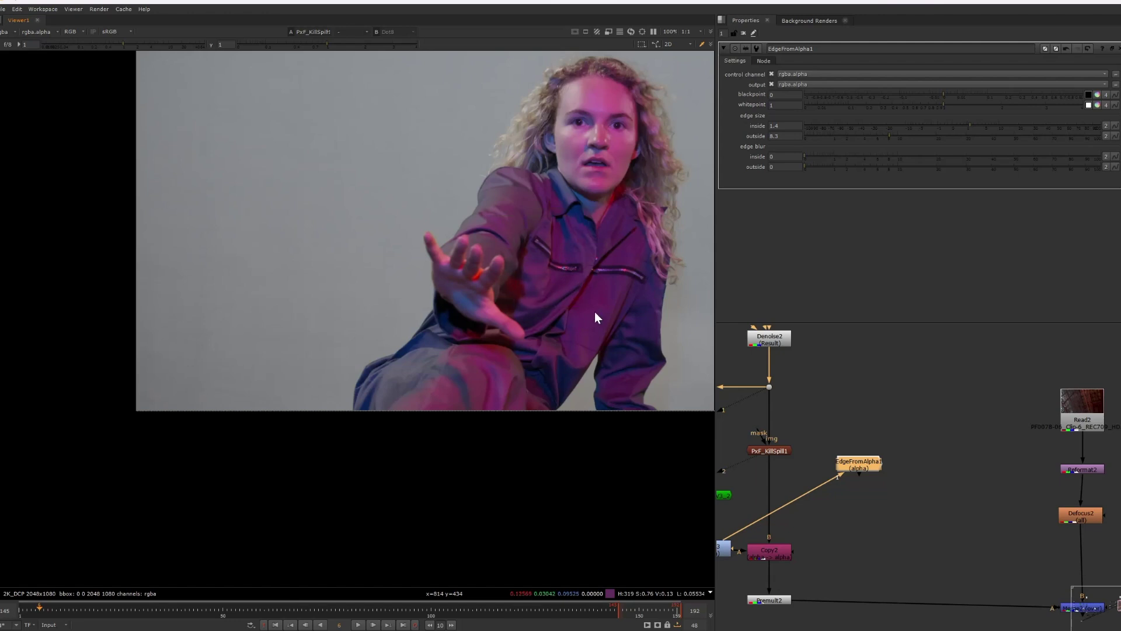
{"action": "left_click_drag", "start_coordinate": [758, 435], "coordinate": [850, 462]}
{"action": "scroll", "coordinate": [538, 208], "scroll_direction": "up", "scroll_amount": 1}
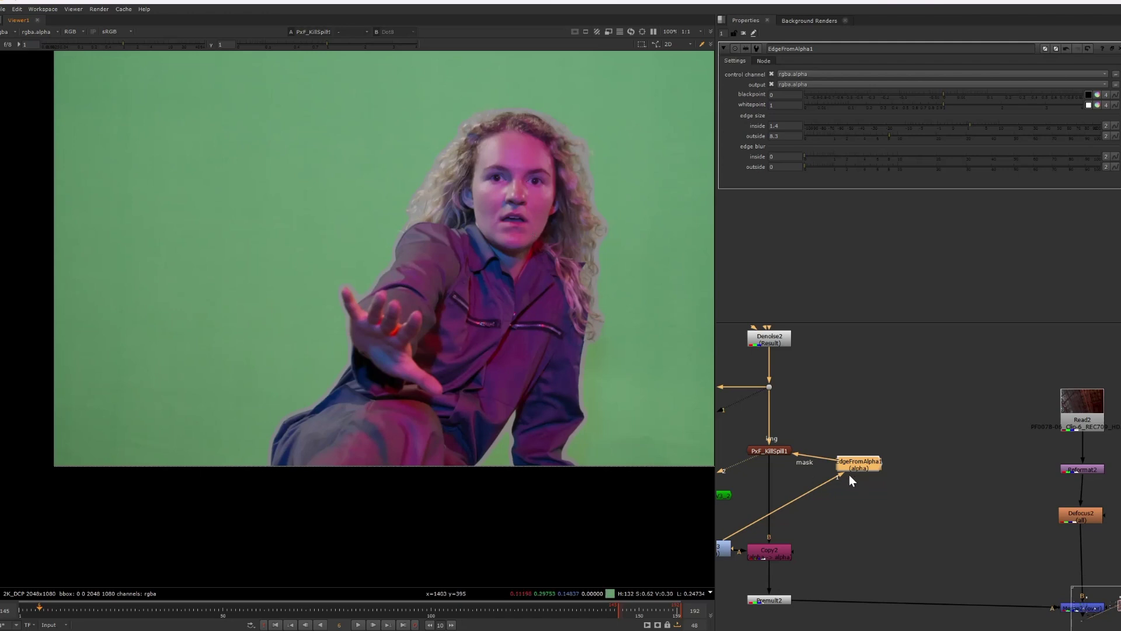
Step: Disconnect EdgeFromAlpha from the PxF_KillSpill mask, delete the node and view the merged composite
{"action": "left_click", "coordinate": [823, 461]}
{"action": "left_click_drag", "start_coordinate": [835, 464], "coordinate": [791, 455]}
{"action": "left_click", "coordinate": [867, 464]}
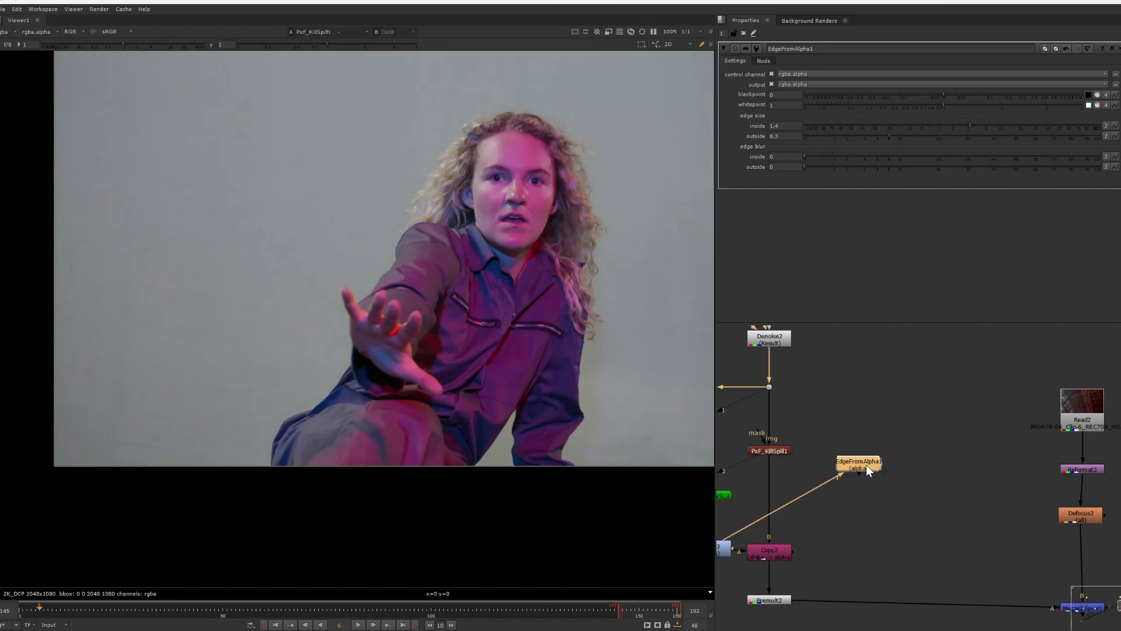
{"action": "scroll", "coordinate": [878, 438], "scroll_direction": "down", "scroll_amount": 3}
{"action": "middle_click_drag", "start_coordinate": [855, 487], "coordinate": [850, 413]}
{"action": "key", "text": "Delete"}
{"action": "left_click_drag", "start_coordinate": [934, 479], "coordinate": [1076, 544]}
{"action": "key", "text": "1"}
{"action": "left_click", "coordinate": [1076, 544]}
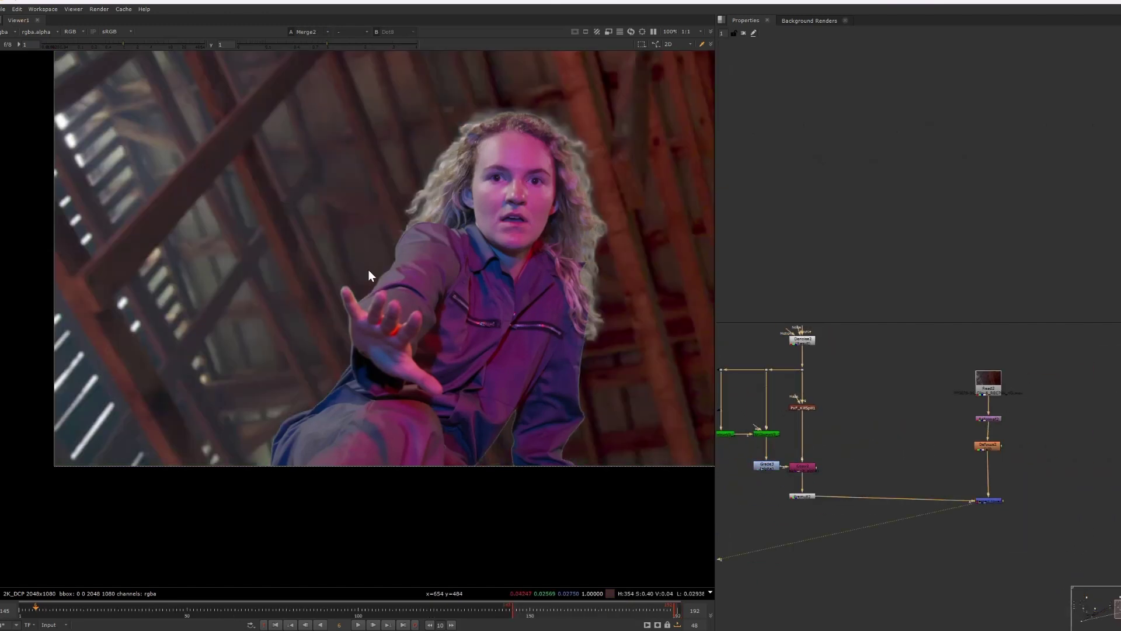
Step: Examine the bright outline along the sleeve and jumpsuit edges in the merged composite
{"action": "middle_click_drag", "start_coordinate": [469, 240], "coordinate": [506, 217]}
{"action": "scroll", "coordinate": [625, 359], "scroll_direction": "up", "scroll_amount": 5}
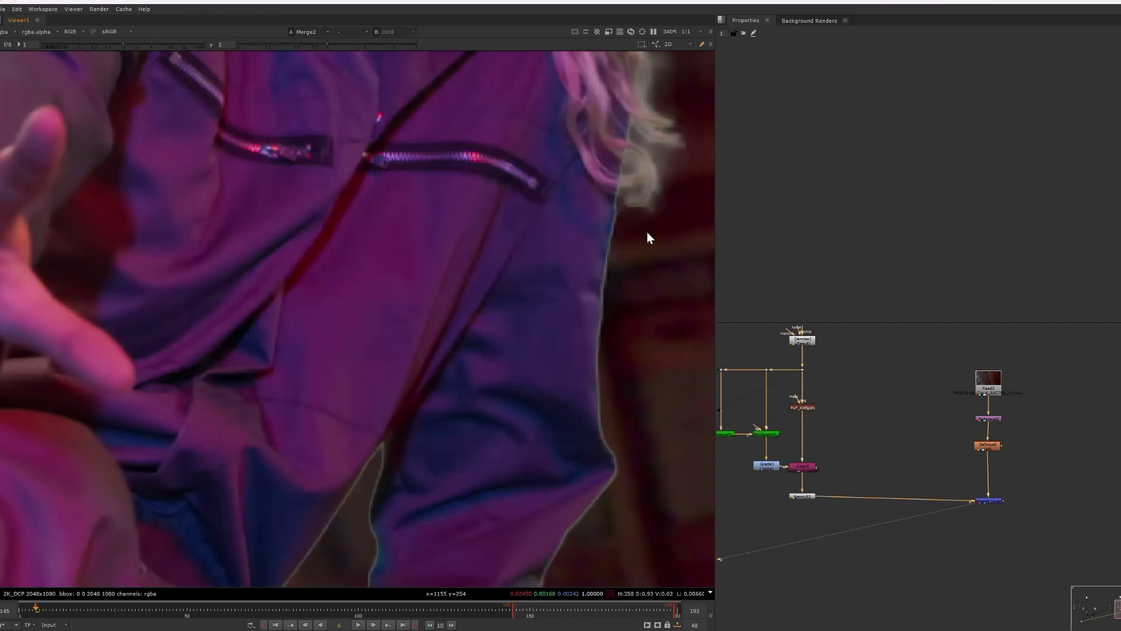
{"action": "scroll", "coordinate": [619, 327], "scroll_direction": "up", "scroll_amount": 4}
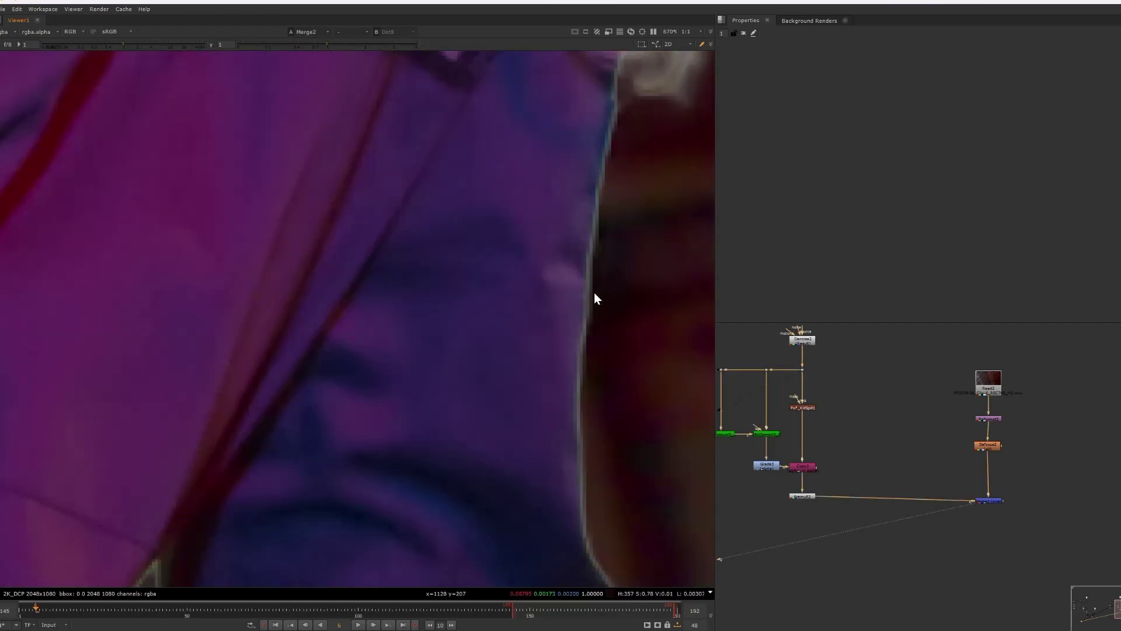
{"action": "scroll", "coordinate": [594, 292], "scroll_direction": "up", "scroll_amount": 2}
{"action": "middle_click_drag", "start_coordinate": [764, 415], "coordinate": [940, 466]}
{"action": "scroll", "coordinate": [879, 435], "scroll_direction": "up", "scroll_amount": 2}
{"action": "scroll", "coordinate": [934, 443], "scroll_direction": "down", "scroll_amount": 3}
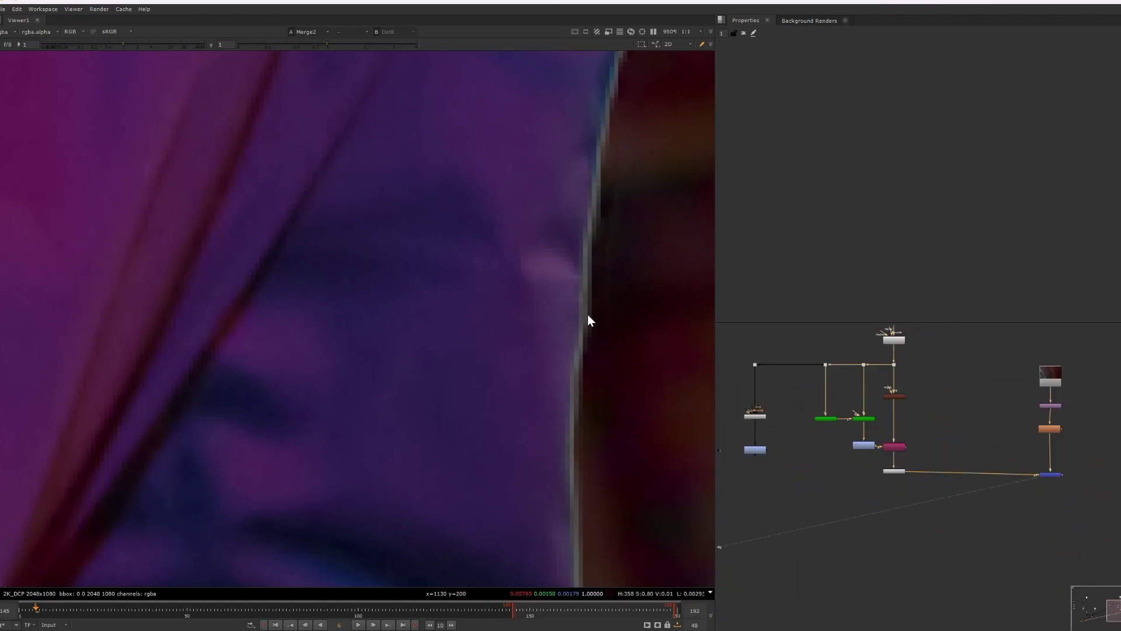
{"action": "scroll", "coordinate": [587, 314], "scroll_direction": "down", "scroll_amount": 3}
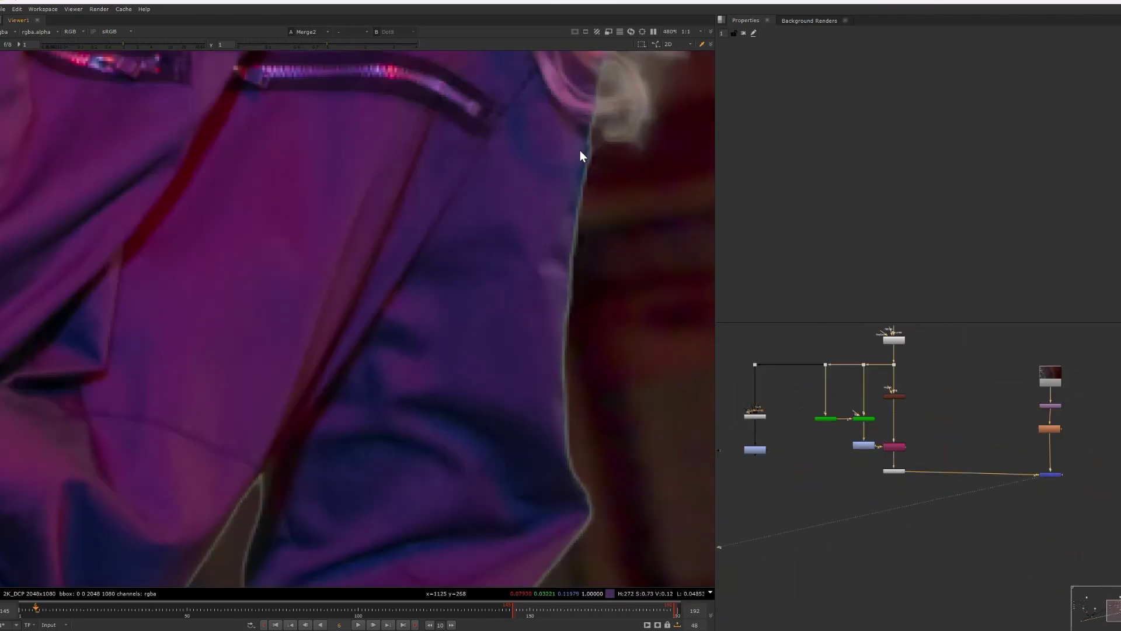
{"action": "scroll", "coordinate": [578, 181], "scroll_direction": "down", "scroll_amount": 1}
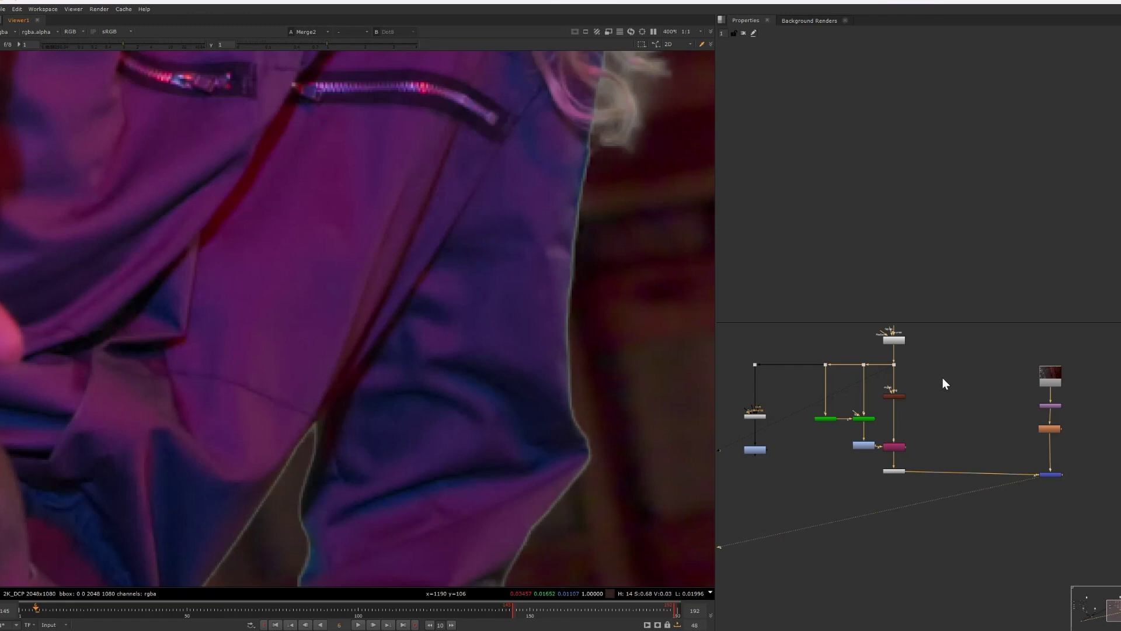
Step: Move the Copy node lower to make room beneath the Grade node that feeds it
{"action": "middle_click_drag", "start_coordinate": [946, 383], "coordinate": [858, 352]}
{"action": "left_click_drag", "start_coordinate": [999, 435], "coordinate": [773, 493]}
{"action": "left_click_drag", "start_coordinate": [811, 444], "coordinate": [811, 492]}
{"action": "left_click", "coordinate": [812, 415]}
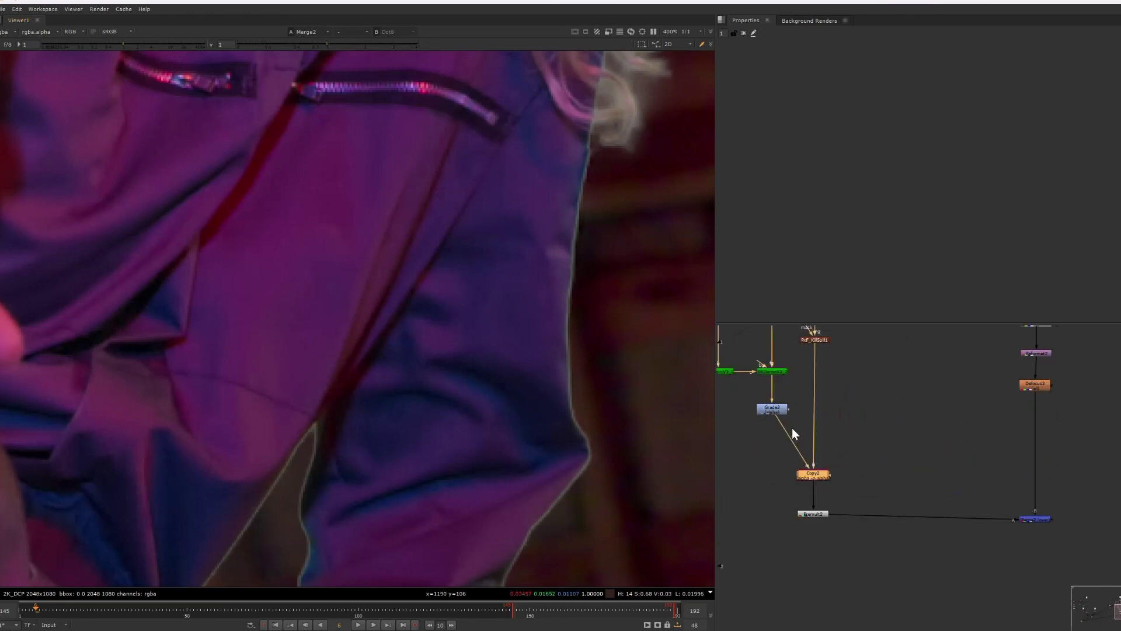
{"action": "scroll", "coordinate": [792, 427], "scroll_direction": "up", "scroll_amount": 4}
{"action": "left_click", "coordinate": [759, 382]}
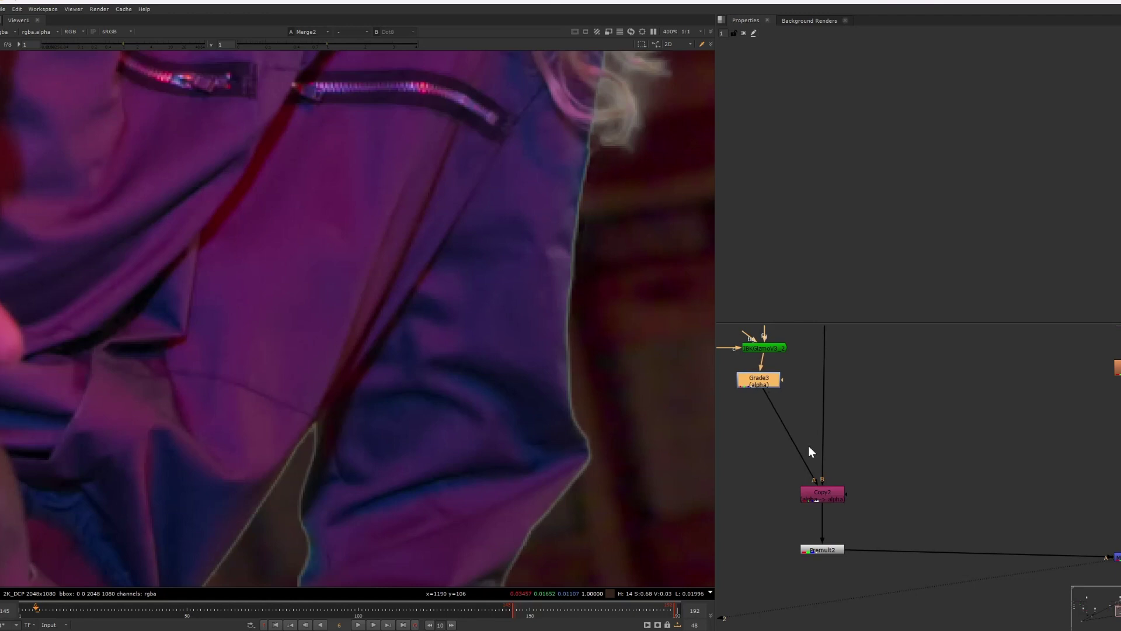
Step: Insert an Erode (fast) node between the alpha Grade and the Copy node
{"action": "scroll", "coordinate": [808, 446], "scroll_direction": "down", "scroll_amount": 5}
{"action": "mouse_move", "coordinate": [853, 436]}
{"action": "left_mouse_down"}
{"action": "mouse_move", "coordinate": [864, 452]}
{"action": "mouse_move", "coordinate": [835, 423]}
{"action": "mouse_move", "coordinate": [832, 436]}
{"action": "left_mouse_up"}
{"action": "left_click", "coordinate": [849, 423]}
{"action": "scroll", "coordinate": [828, 430], "scroll_direction": "up", "scroll_amount": 3}
{"action": "left_click", "coordinate": [824, 468]}
{"action": "key", "text": "Tab"}
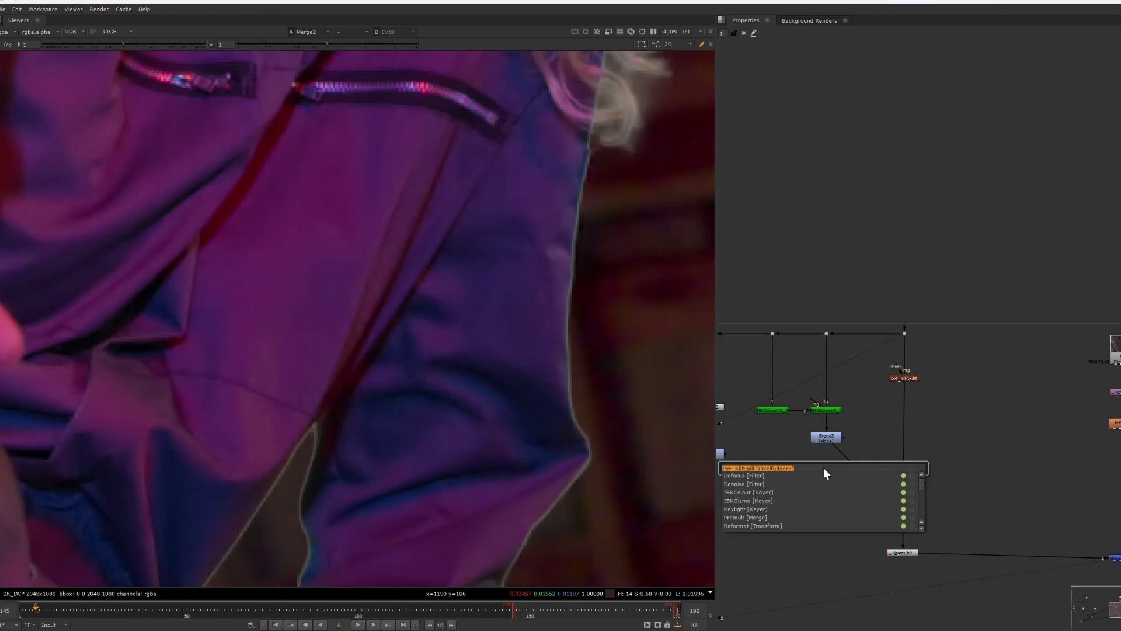
{"action": "type", "text": "erodef"}
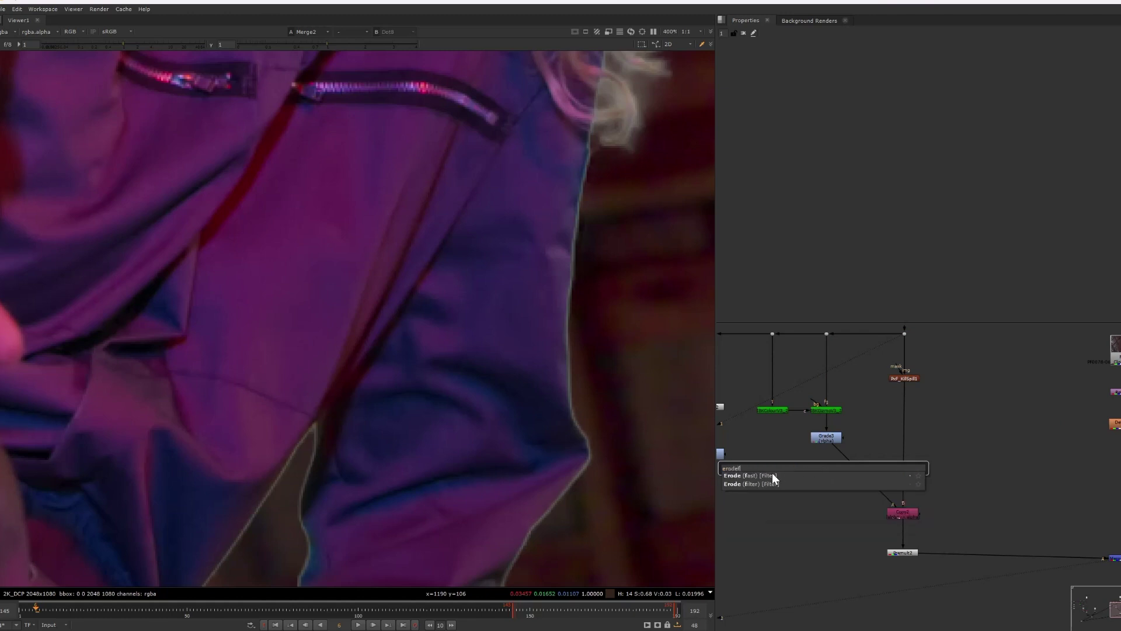
{"action": "left_click", "coordinate": [771, 474]}
{"action": "mouse_move", "coordinate": [836, 467]}
{"action": "left_mouse_down"}
{"action": "mouse_move", "coordinate": [860, 465]}
{"action": "mouse_move", "coordinate": [828, 475]}
{"action": "left_mouse_up"}
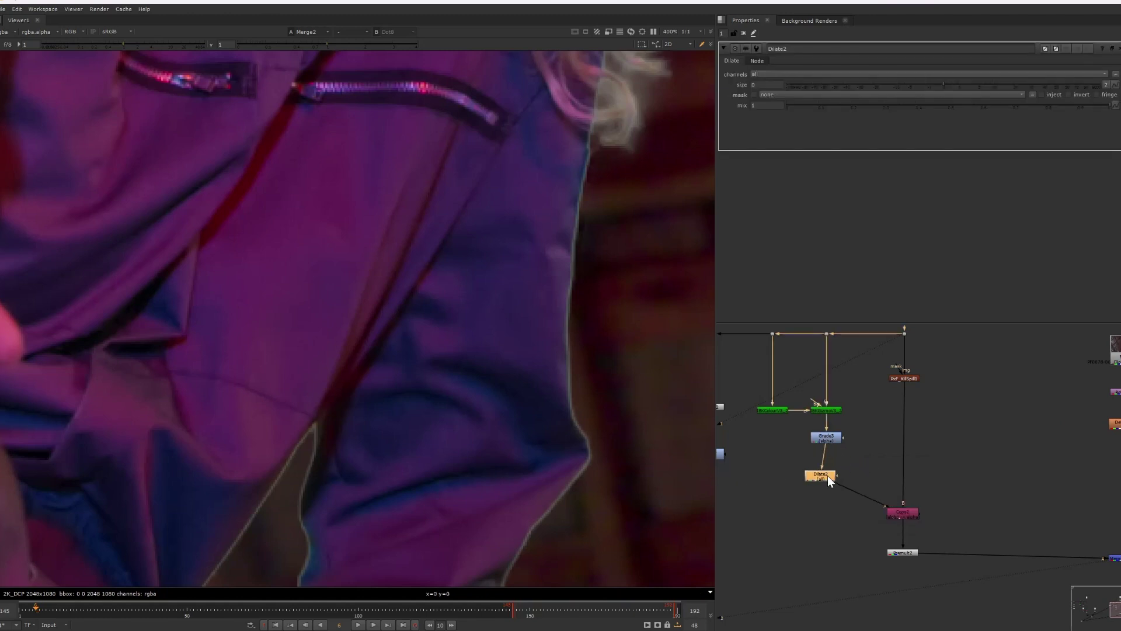
Step: Set the Dilate node's size to -1 and check the composite's edges
{"action": "left_click", "coordinate": [769, 84]}
{"action": "type", "text": "-1"}
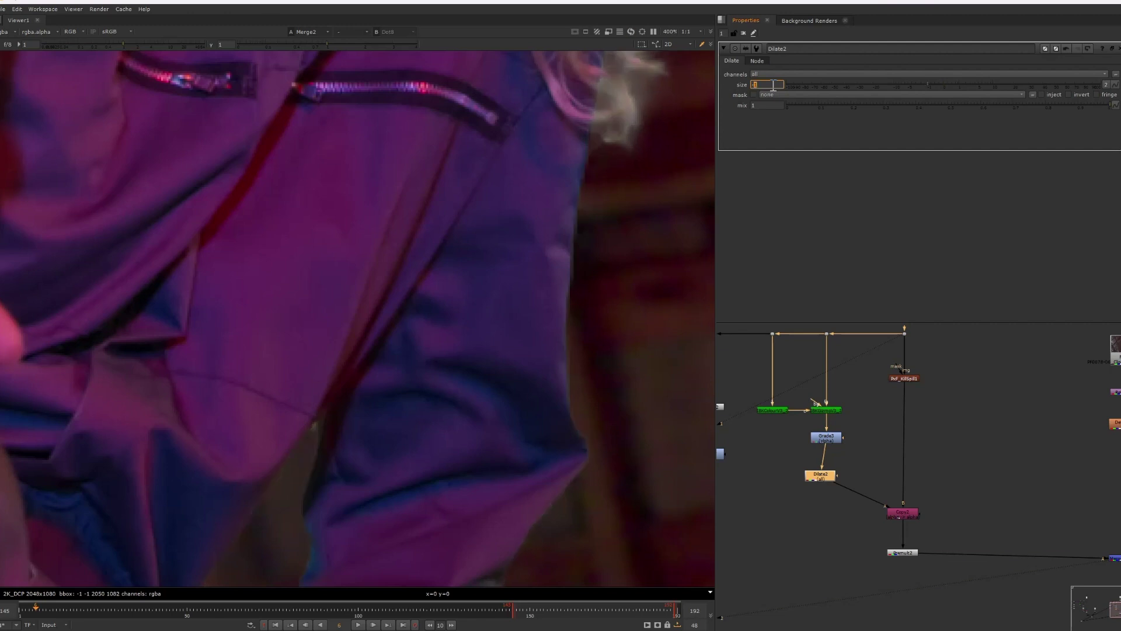
{"action": "key", "text": "Return"}
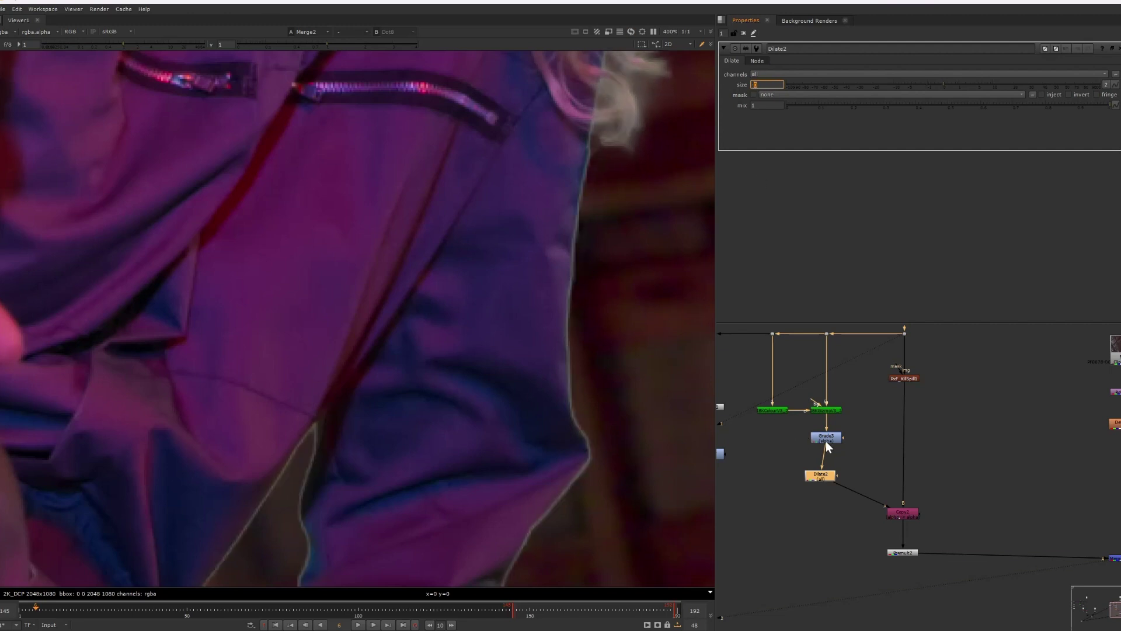
Step: Compare the Grade and Dilate alpha channels while toggling the Dilate size between 0 and -1, leaving it at -1
{"action": "left_click", "coordinate": [825, 438]}
{"action": "key", "text": "1"}
{"action": "key", "text": "a"}
{"action": "left_click", "coordinate": [821, 474]}
{"action": "key", "text": "1"}
{"action": "left_click", "coordinate": [763, 84]}
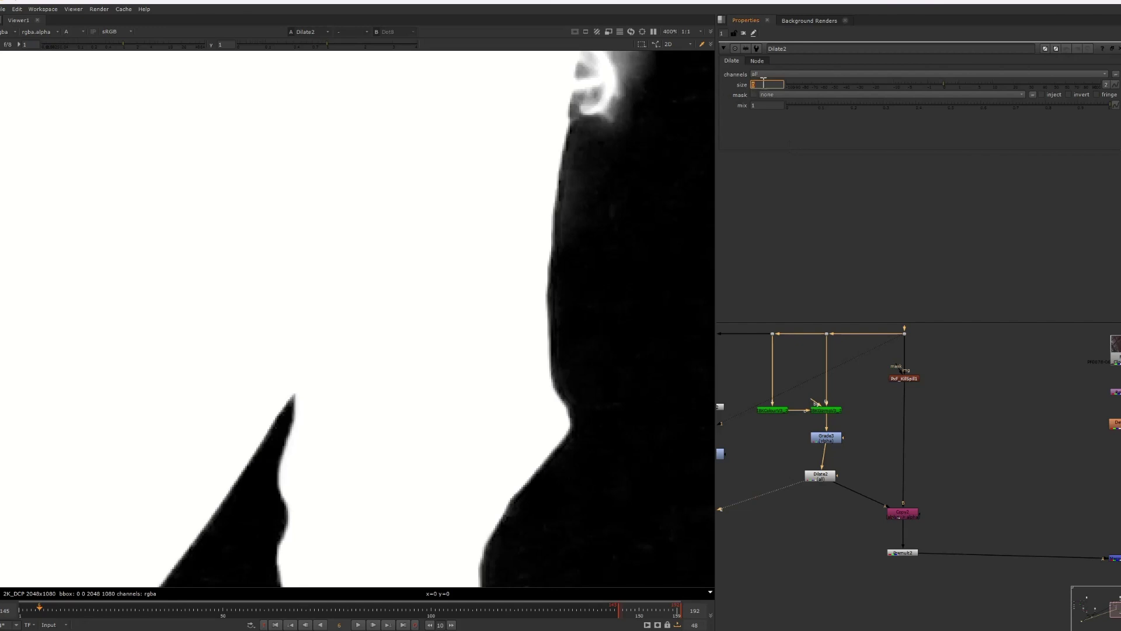
{"action": "key", "text": "Down"}
{"action": "key", "text": "Up"}
{"action": "key", "text": "Down"}
{"action": "key", "text": "Up"}
{"action": "key", "text": "Down"}
Step: View the merged composite in colour and compare its edges with the Dilate node disabled and enabled
{"action": "scroll", "coordinate": [909, 390], "scroll_direction": "down", "scroll_amount": 2}
{"action": "left_click", "coordinate": [996, 482]}
{"action": "key", "text": "1"}
{"action": "left_click", "coordinate": [936, 495]}
{"action": "key", "text": "a"}
{"action": "scroll", "coordinate": [570, 366], "scroll_direction": "down", "scroll_amount": 3}
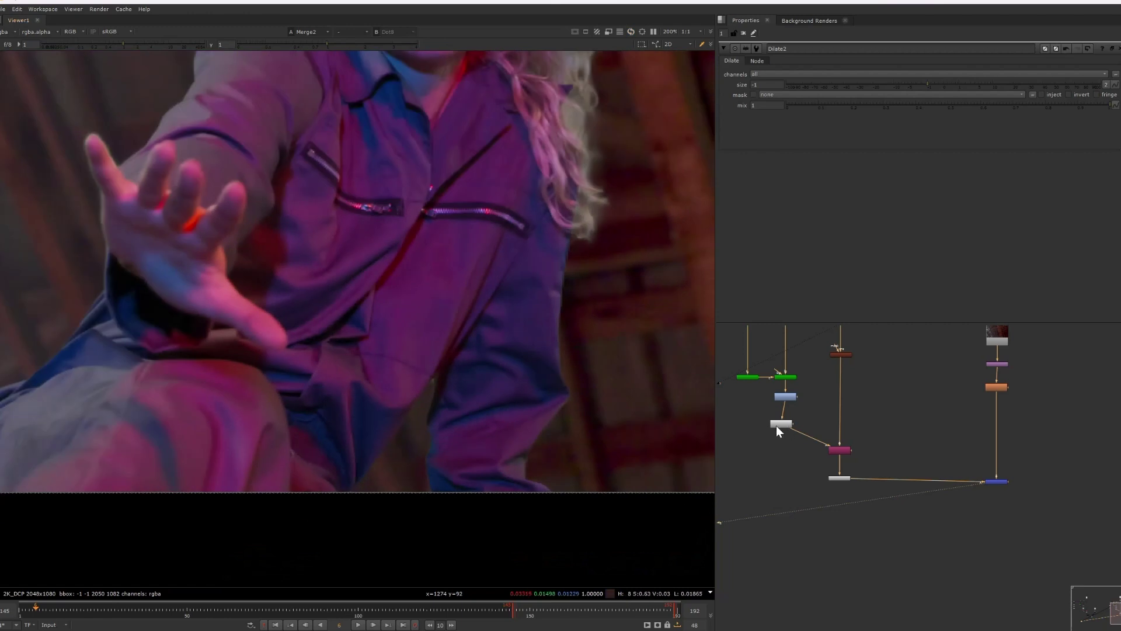
{"action": "scroll", "coordinate": [776, 428], "scroll_direction": "up", "scroll_amount": 2}
{"action": "left_click", "coordinate": [781, 426]}
{"action": "key", "text": "d"}
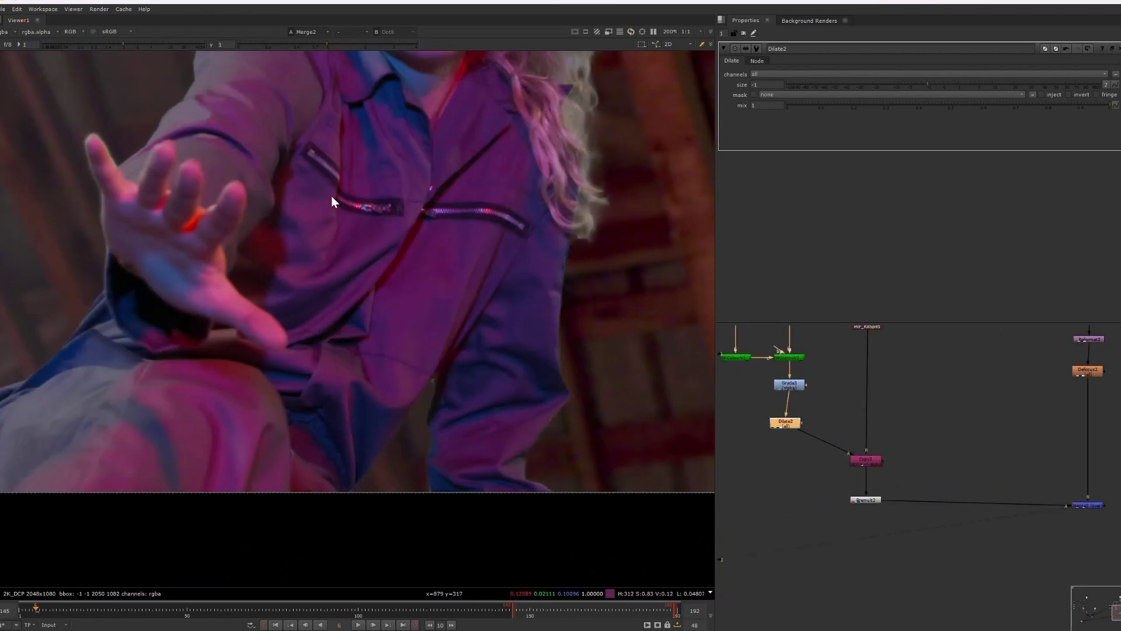
{"action": "key", "text": "d"}
{"action": "scroll", "coordinate": [791, 429], "scroll_direction": "up", "scroll_amount": 1}
Step: Align the Dilate node beneath the Grade and insert an EdgeBlur node between Dilate and Copy
{"action": "key", "text": "l"}
{"action": "left_click", "coordinate": [785, 452]}
{"action": "key", "text": "Tab"}
{"action": "type", "text": "edg"}
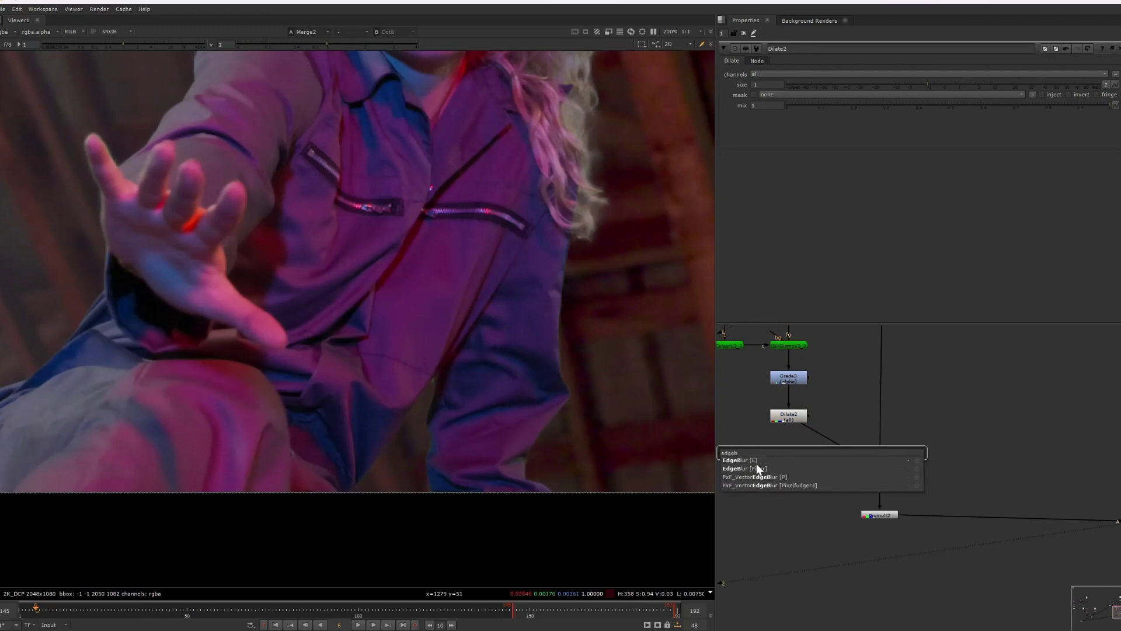
{"action": "left_click", "coordinate": [759, 460]}
{"action": "mouse_move", "coordinate": [785, 453]}
{"action": "left_mouse_down"}
{"action": "mouse_move", "coordinate": [821, 439]}
{"action": "mouse_move", "coordinate": [796, 443]}
{"action": "left_mouse_up"}
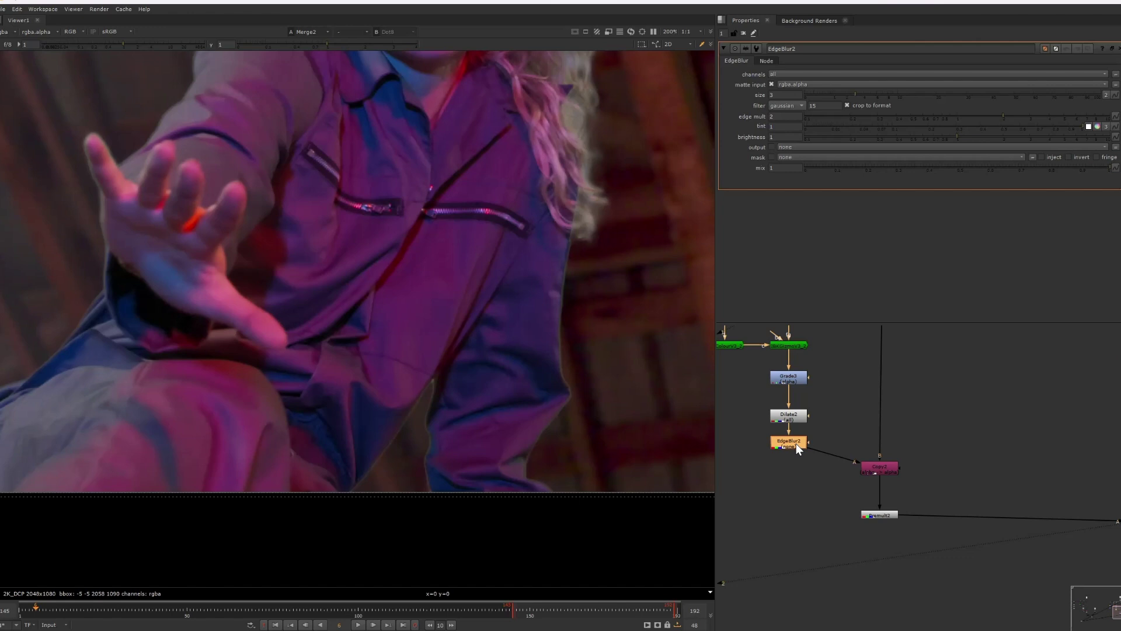
Step: Set the Dilate size to -1.5 and compare the sleeve edge in the composite with the denoised plate
{"action": "double_click", "coordinate": [794, 418]}
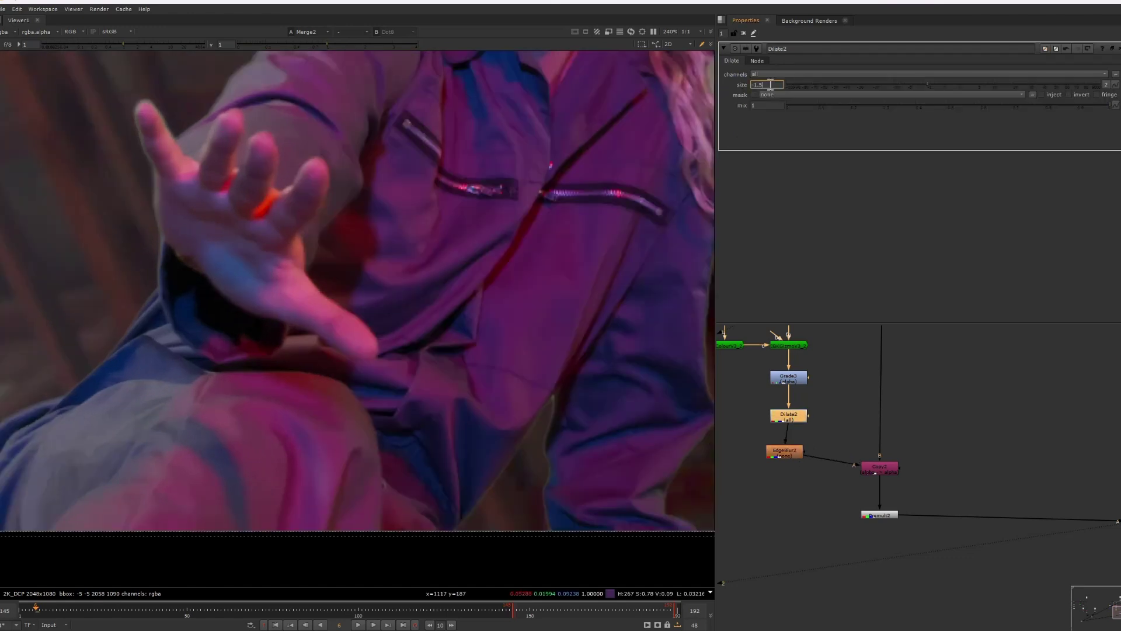
{"action": "key", "text": "Return"}
{"action": "middle_click_drag", "start_coordinate": [710, 352], "coordinate": [520, 292]}
{"action": "key", "text": "1"}
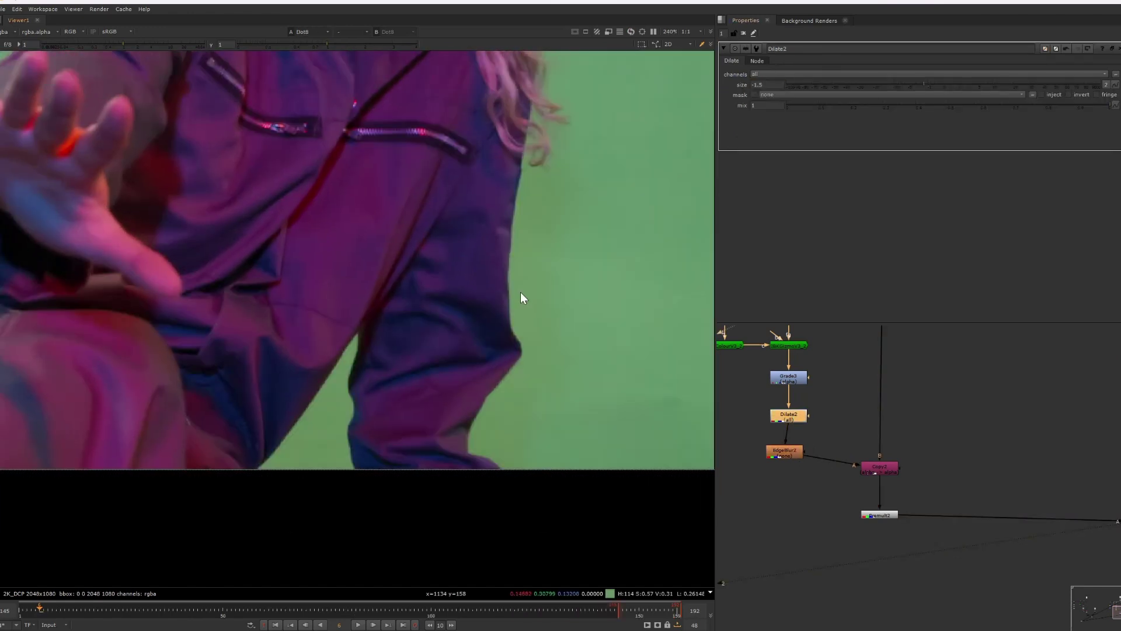
{"action": "key", "text": "2"}
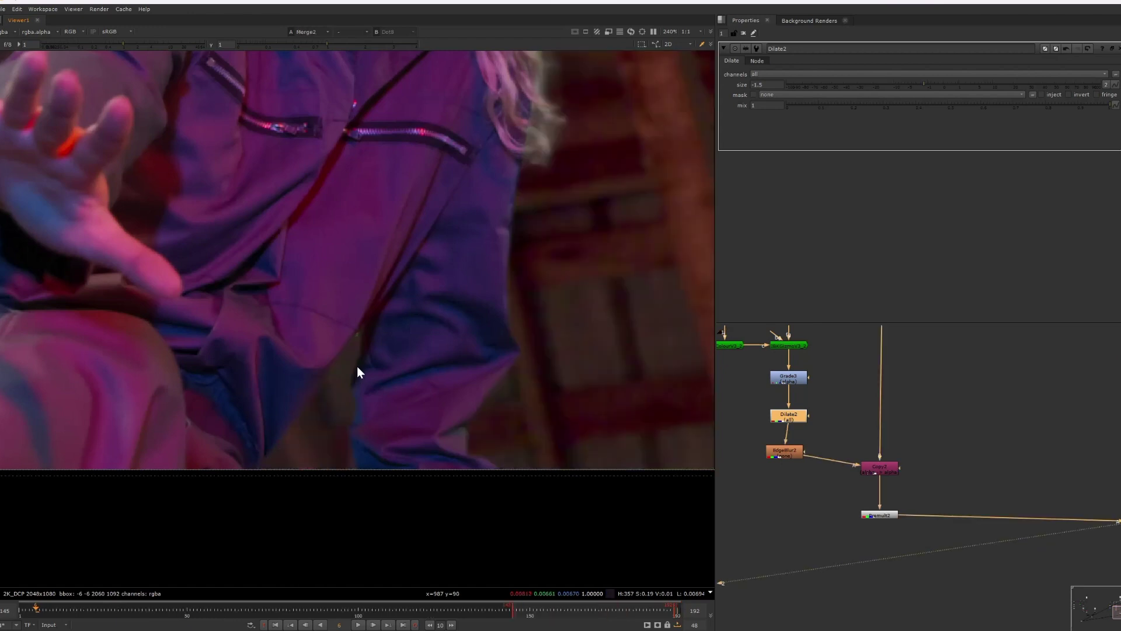
Step: Examine the leg, hand, arm and hair edges, alternating between the denoised plate and the merged composite
{"action": "scroll", "coordinate": [356, 356], "scroll_direction": "up", "scroll_amount": 1}
{"action": "middle_click_drag", "start_coordinate": [356, 356], "coordinate": [467, 345]}
{"action": "scroll", "coordinate": [468, 344], "scroll_direction": "down", "scroll_amount": 3}
{"action": "middle_click_drag", "start_coordinate": [292, 274], "coordinate": [425, 308]}
{"action": "middle_click_drag", "start_coordinate": [356, 160], "coordinate": [342, 276]}
{"action": "scroll", "coordinate": [298, 284], "scroll_direction": "up", "scroll_amount": 5}
{"action": "key", "text": "1"}
{"action": "key", "text": "2"}
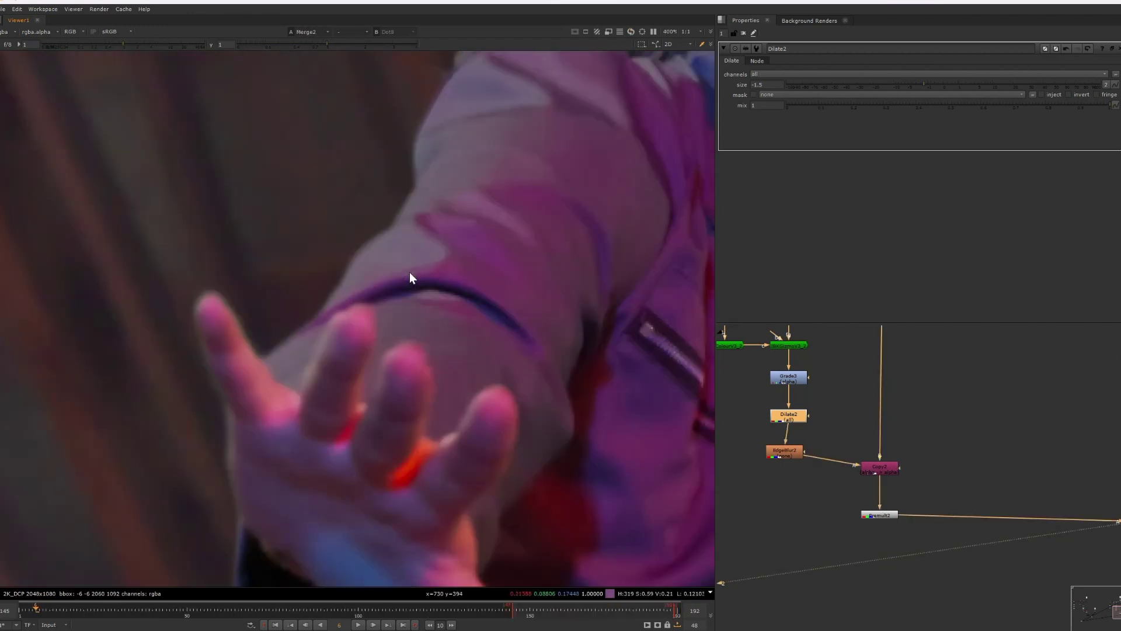
{"action": "scroll", "coordinate": [409, 272], "scroll_direction": "down", "scroll_amount": 5}
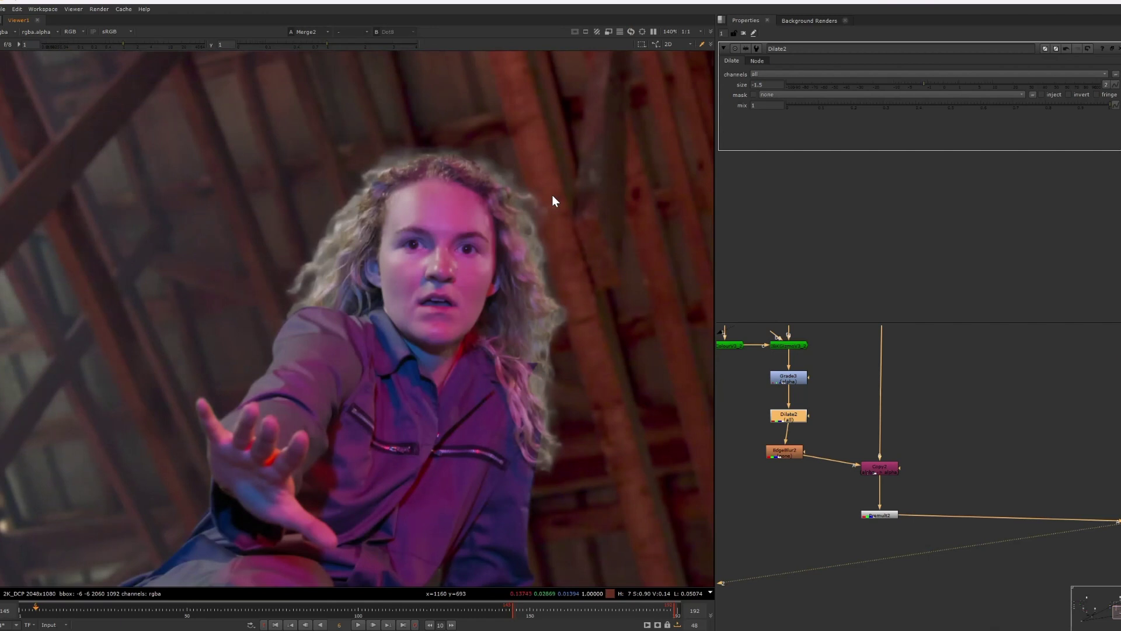
{"action": "key", "text": "1"}
{"action": "key", "text": "2"}
Step: Switch the viewer from the Dilate output back to the merged composite
{"action": "left_click", "coordinate": [890, 398]}
{"action": "middle_click_drag", "start_coordinate": [892, 398], "coordinate": [808, 481]}
{"action": "scroll", "coordinate": [818, 472], "scroll_direction": "down", "scroll_amount": 3}
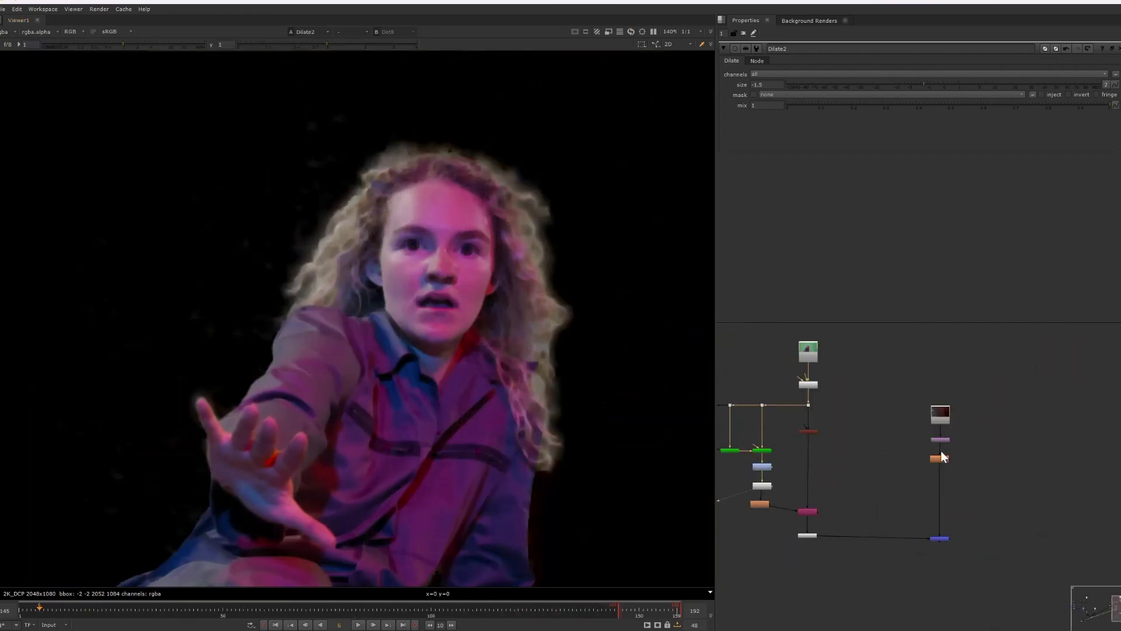
{"action": "scroll", "coordinate": [831, 427], "scroll_direction": "up", "scroll_amount": 3}
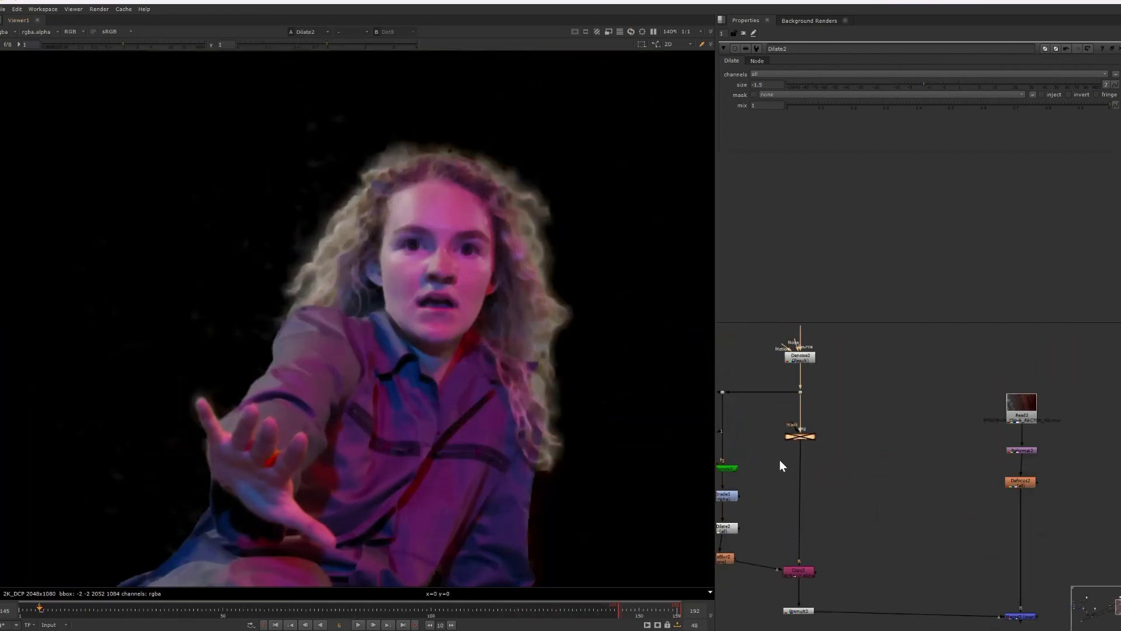
{"action": "middle_click_drag", "start_coordinate": [927, 480], "coordinate": [908, 420]}
{"action": "scroll", "coordinate": [908, 421], "scroll_direction": "down", "scroll_amount": 3}
{"action": "left_click", "coordinate": [975, 517]}
{"action": "key", "text": "1"}
{"action": "left_click", "coordinate": [943, 541]}
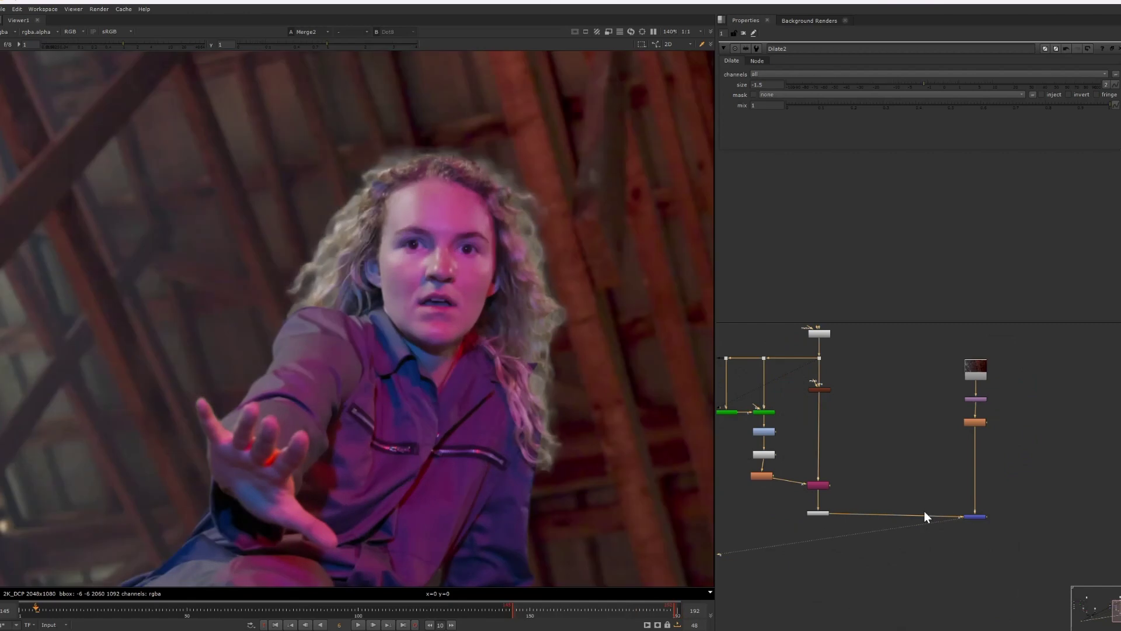
Step: Toggle PxF_KillSpill off and on to compare the green spill in the hair of the composite
{"action": "middle_click_drag", "start_coordinate": [801, 371], "coordinate": [844, 387]}
{"action": "left_click", "coordinate": [863, 407]}
{"action": "key", "text": "d"}
{"action": "key", "text": "d"}
{"action": "key", "text": "d"}
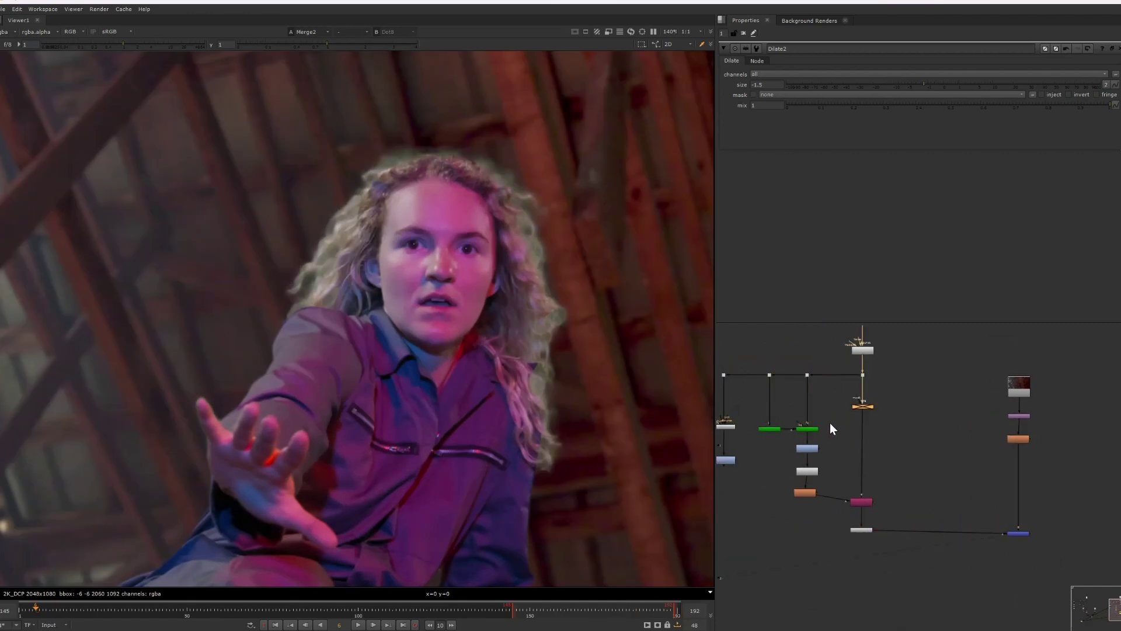
{"action": "key", "text": "d"}
Step: Assign the denoised plate and the merged composite to separate viewer inputs and compare them at full frame
{"action": "left_click", "coordinate": [885, 374]}
{"action": "key", "text": "2"}
{"action": "middle_click_drag", "start_coordinate": [1065, 518], "coordinate": [979, 486]}
{"action": "key", "text": "1"}
{"action": "scroll", "coordinate": [554, 242], "scroll_direction": "down", "scroll_amount": 3}
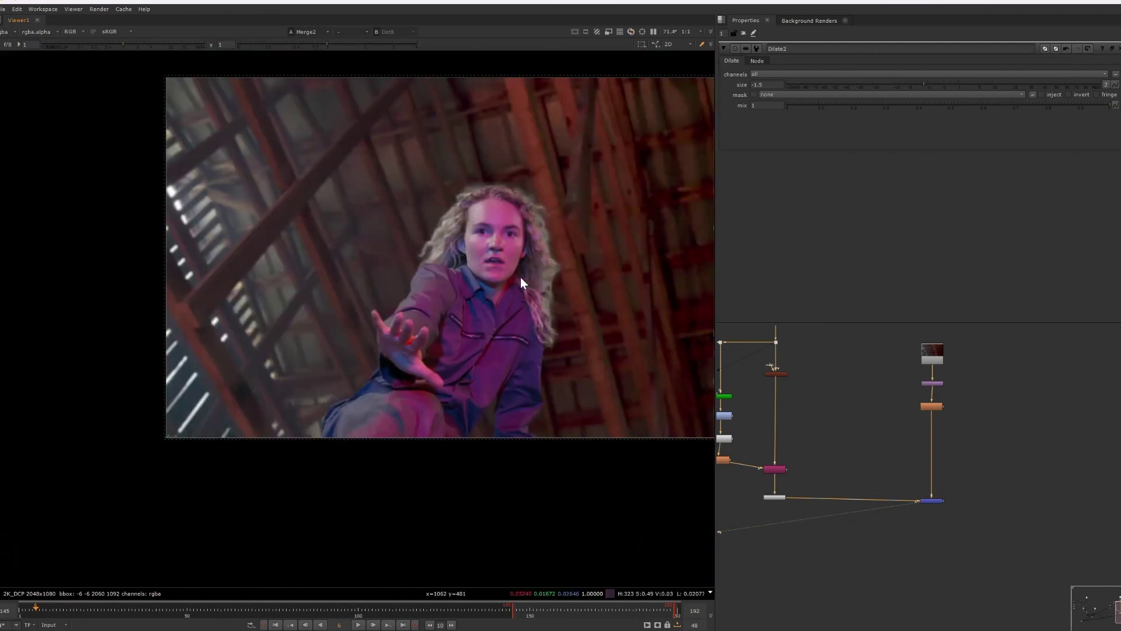
{"action": "middle_click_drag", "start_coordinate": [841, 426], "coordinate": [870, 471]}
{"action": "key", "text": "2"}
{"action": "key", "text": "1"}
{"action": "scroll", "coordinate": [445, 238], "scroll_direction": "up", "scroll_amount": 3}
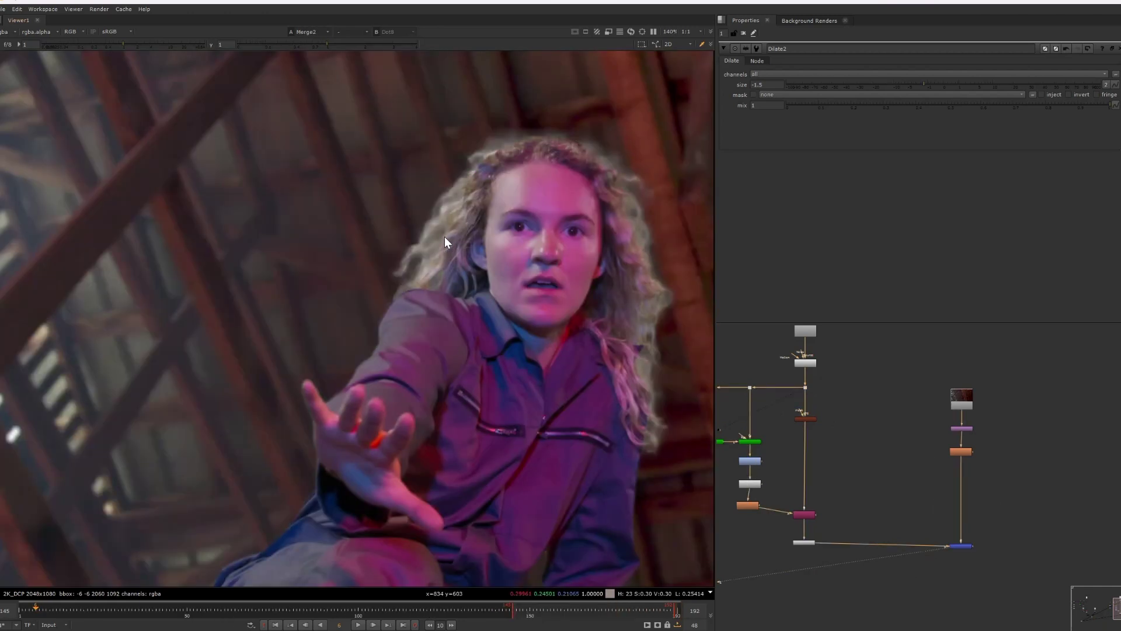
Step: Alternate between the denoised plate and the merged composite to compare the fine hair detail around the head
{"action": "key", "text": "2"}
{"action": "key", "text": "1"}
{"action": "key", "text": "2"}
{"action": "key", "text": "1"}
{"action": "key", "text": "2"}
{"action": "key", "text": "1"}
{"action": "middle_click_drag", "start_coordinate": [499, 216], "coordinate": [390, 205]}
{"action": "key", "text": "2"}
{"action": "key", "text": "1"}
{"action": "middle_click_drag", "start_coordinate": [466, 204], "coordinate": [527, 210]}
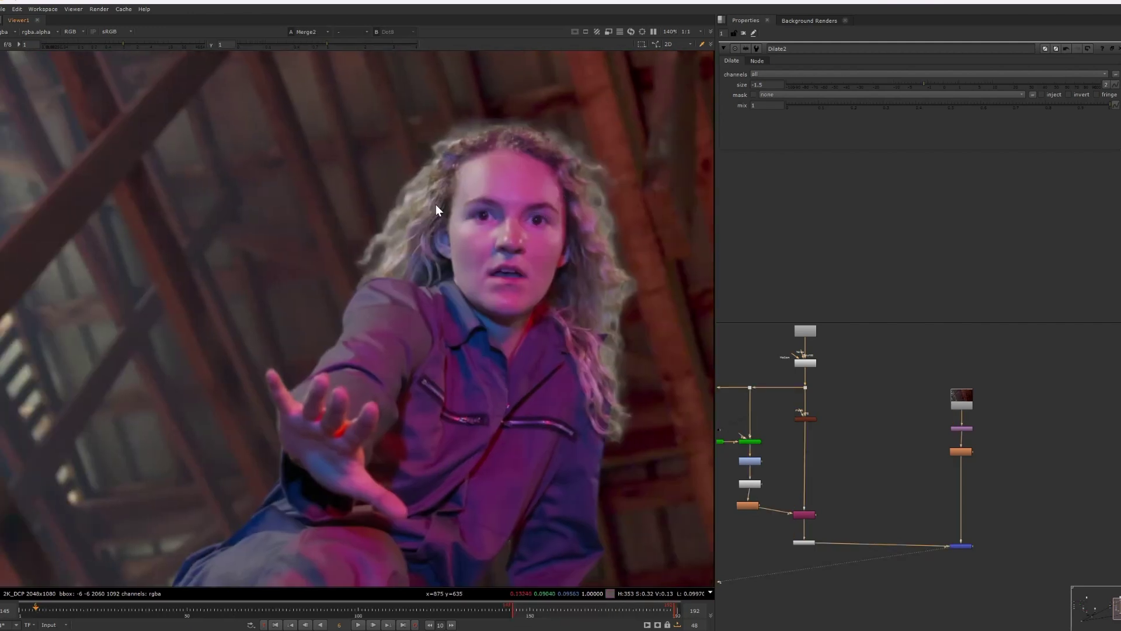
Step: Examine the pale hair fringe on both sides of the head against the barn background
{"action": "scroll", "coordinate": [427, 198], "scroll_direction": "down", "scroll_amount": 1}
{"action": "middle_click_drag", "start_coordinate": [416, 193], "coordinate": [447, 226]}
{"action": "scroll", "coordinate": [447, 225], "scroll_direction": "down", "scroll_amount": 2}
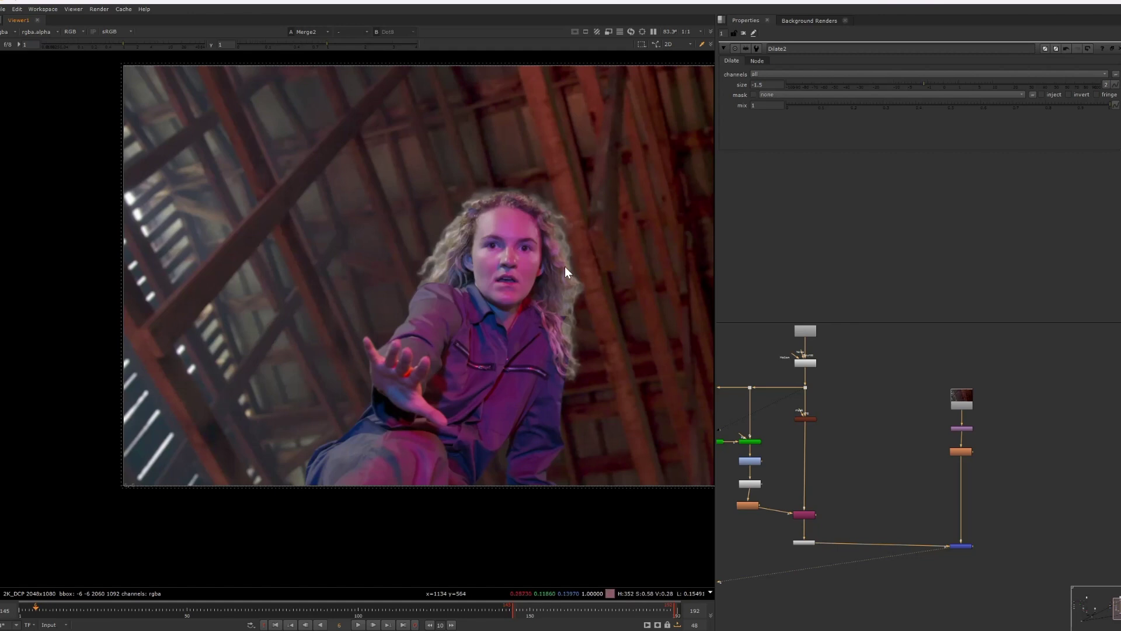
{"action": "scroll", "coordinate": [432, 250], "scroll_direction": "up", "scroll_amount": 2}
{"action": "left_click_drag", "start_coordinate": [372, 154], "coordinate": [457, 329]}
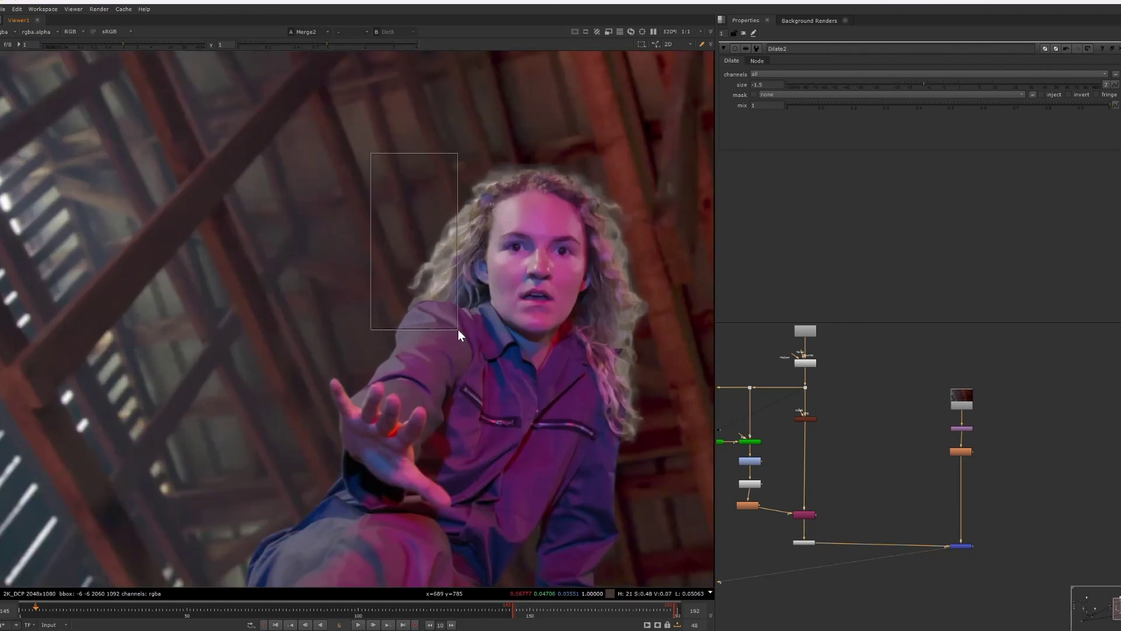
{"action": "middle_click_drag", "start_coordinate": [437, 205], "coordinate": [334, 223]}
{"action": "scroll", "coordinate": [334, 223], "scroll_direction": "up", "scroll_amount": 2}
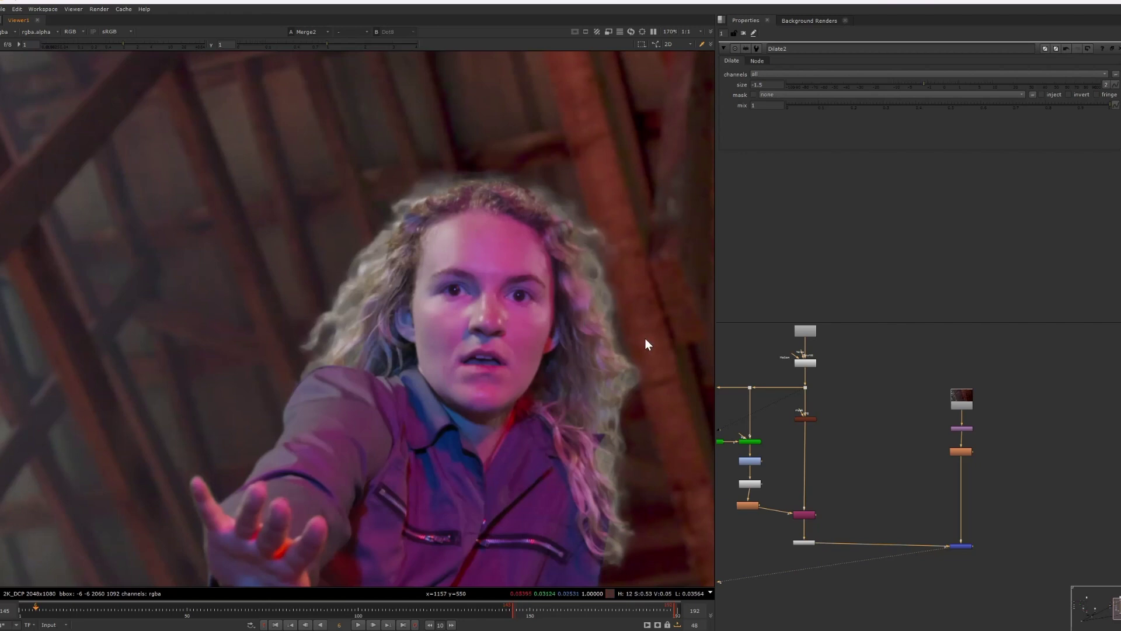
{"action": "middle_click_drag", "start_coordinate": [644, 338], "coordinate": [527, 274]}
{"action": "key", "text": "1"}
{"action": "key", "text": "1"}
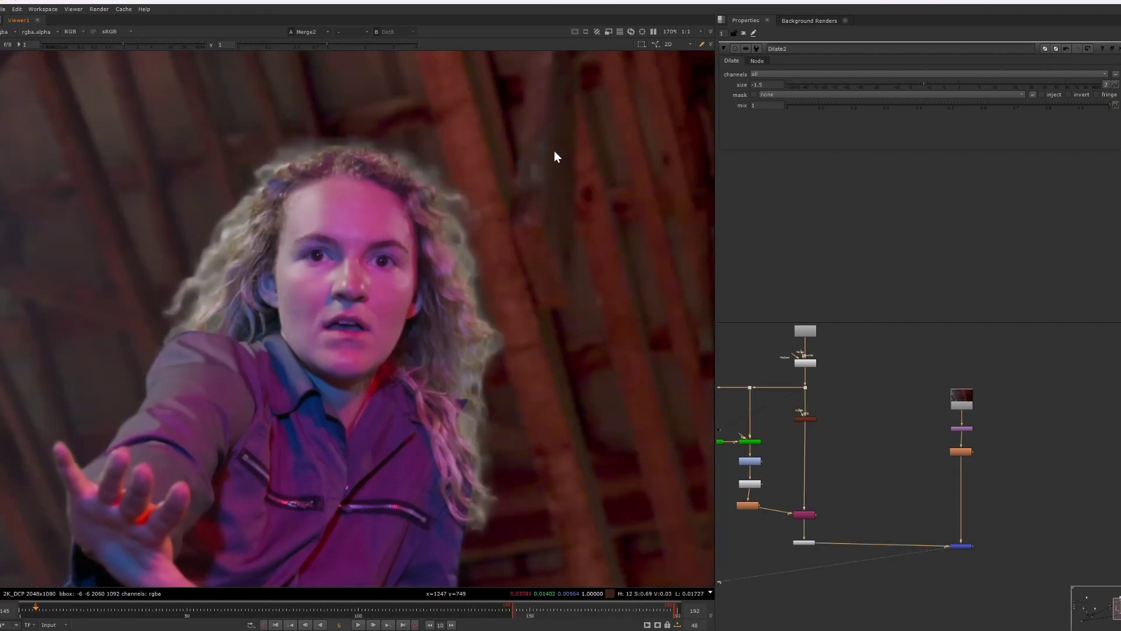
Step: Add an L_Fuse_v06 node in the node graph just below the composite merge
{"action": "middle_click_drag", "start_coordinate": [942, 564], "coordinate": [954, 492]}
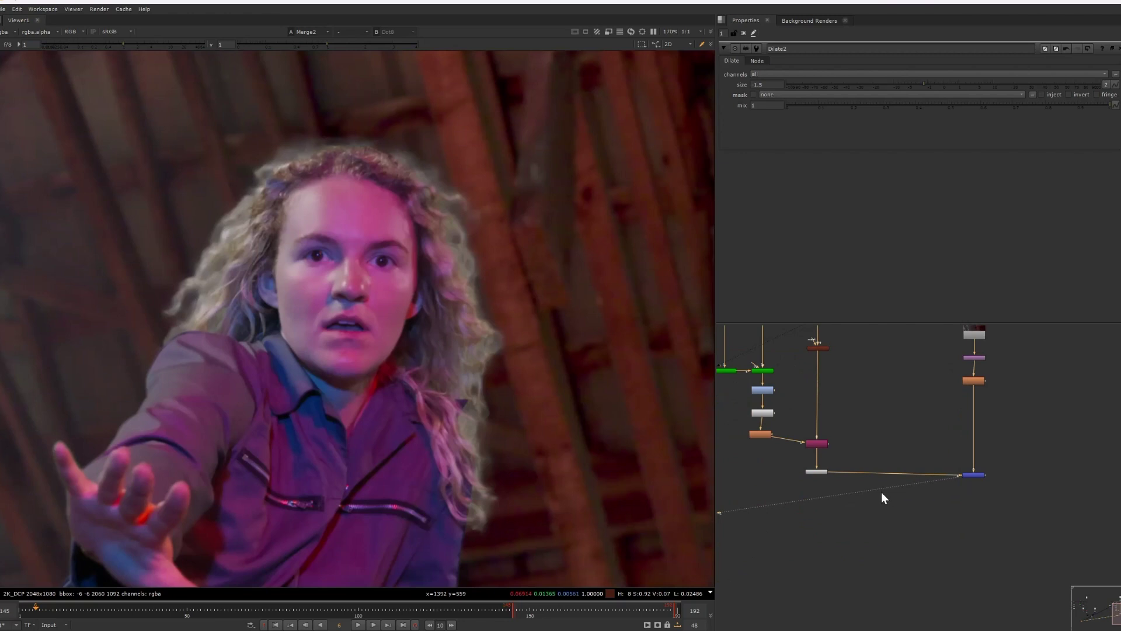
{"action": "middle_click_drag", "start_coordinate": [520, 437], "coordinate": [492, 377]}
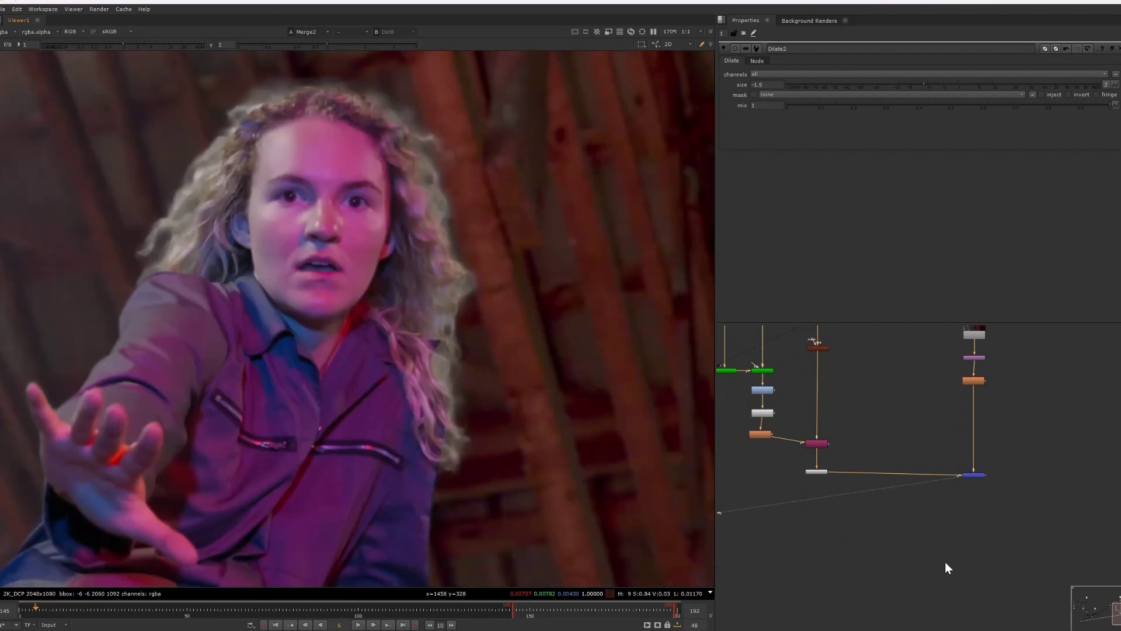
{"action": "right_click", "coordinate": [860, 516]}
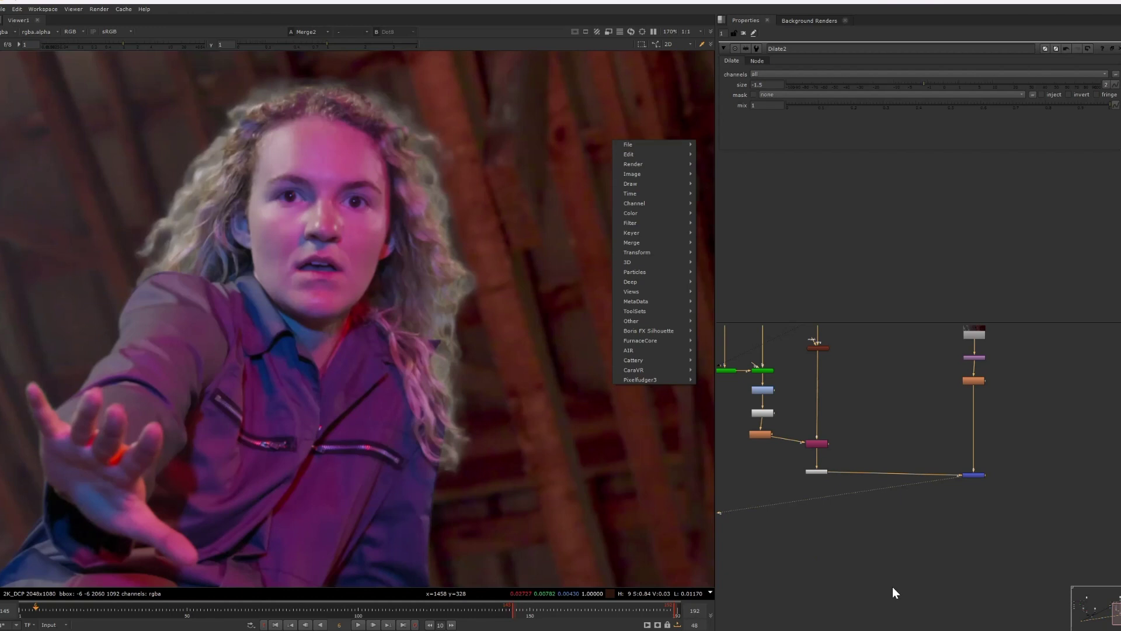
{"action": "left_click", "coordinate": [832, 581]}
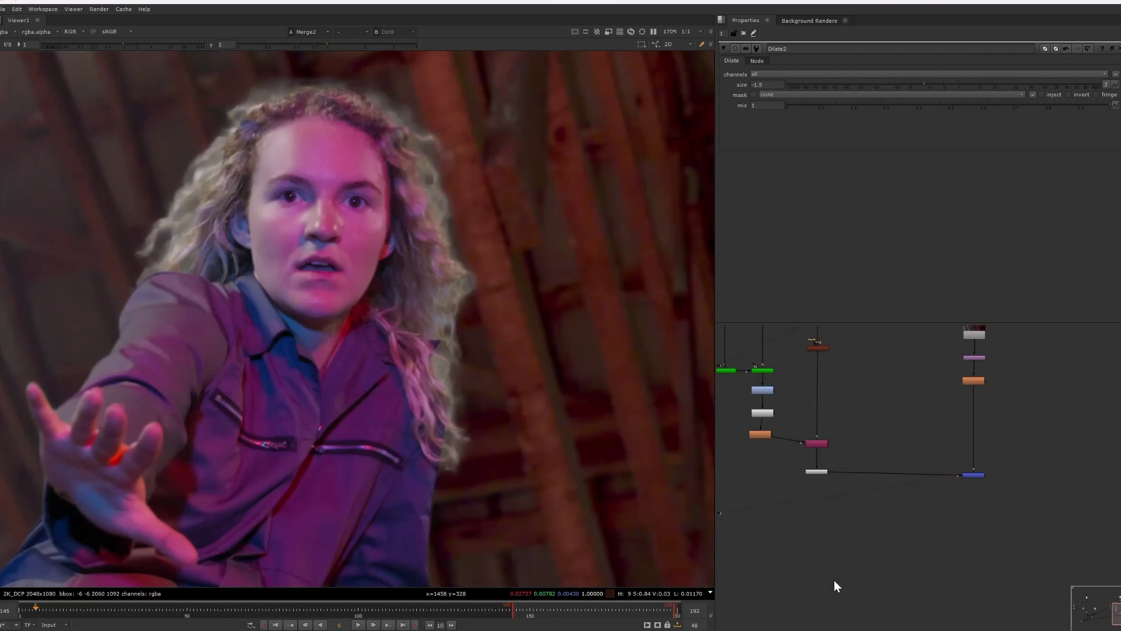
{"action": "key", "text": "Tab"}
{"action": "type", "text": "l"}
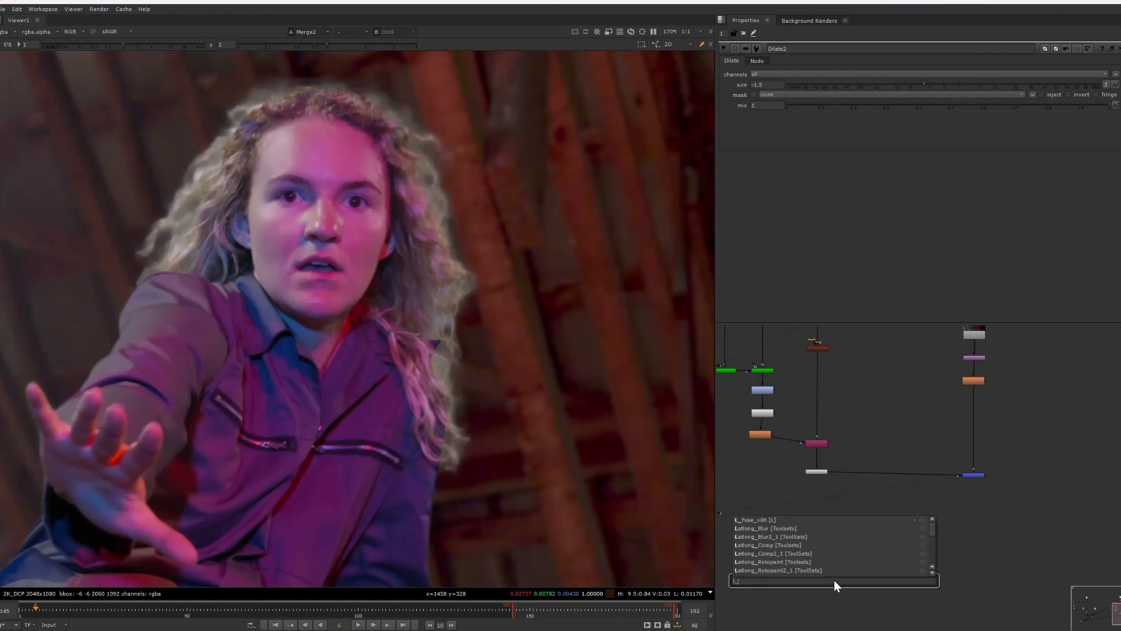
{"action": "left_click", "coordinate": [776, 520]}
{"action": "scroll", "coordinate": [836, 581], "scroll_direction": "up", "scroll_amount": 3}
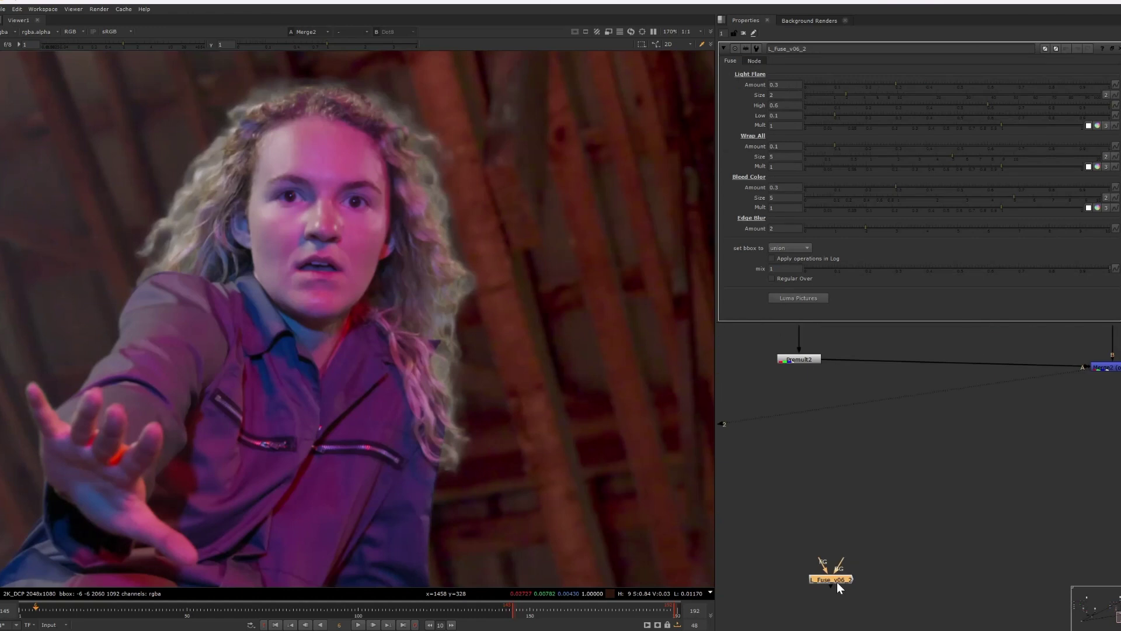
{"action": "scroll", "coordinate": [870, 559], "scroll_direction": "down", "scroll_amount": 2}
{"action": "scroll", "coordinate": [858, 569], "scroll_direction": "down", "scroll_amount": 3}
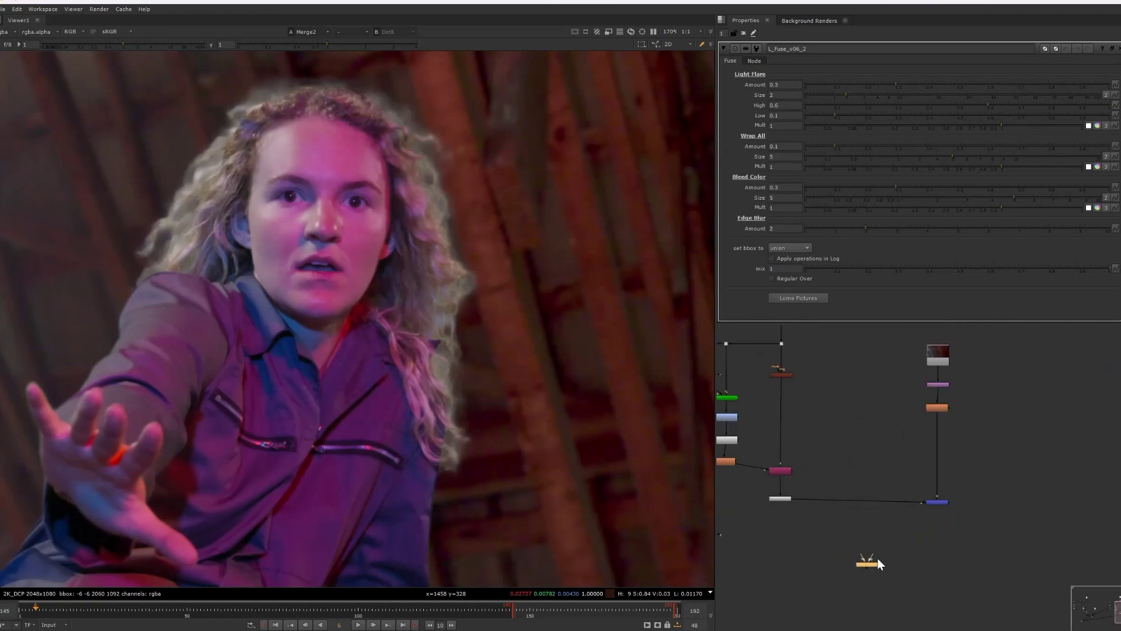
{"action": "scroll", "coordinate": [888, 543], "scroll_direction": "up", "scroll_amount": 2}
{"action": "middle_click_drag", "start_coordinate": [883, 536], "coordinate": [913, 555]}
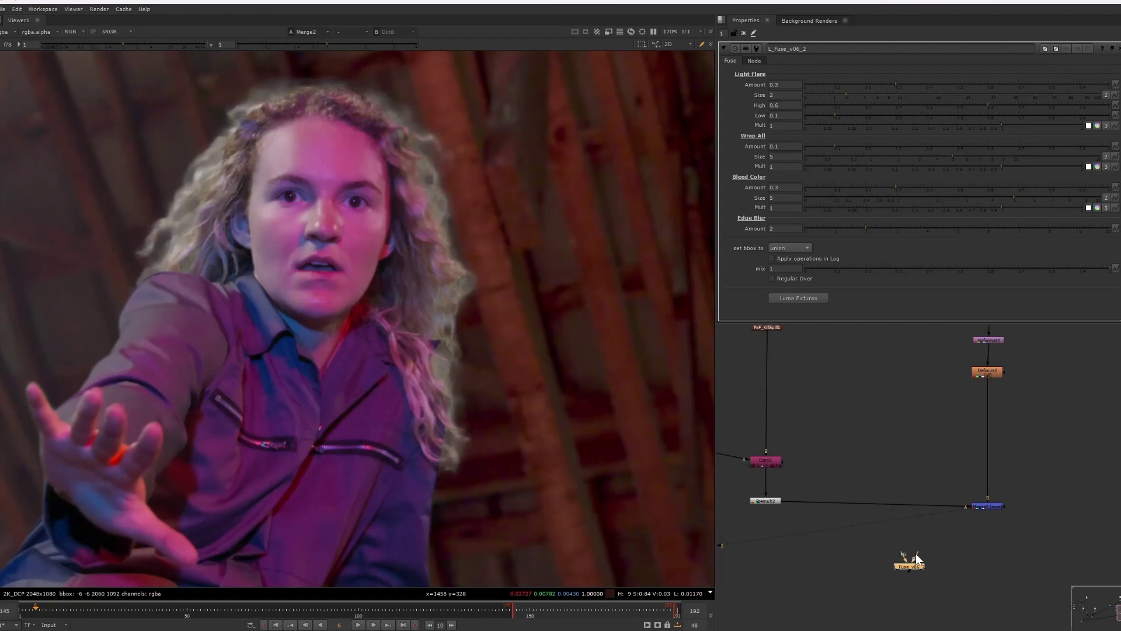
Step: Connect the L_Fuse background input to the Defocus node and its foreground input to the Premult node, and view the result beside the merge
{"action": "left_click_drag", "start_coordinate": [915, 553], "coordinate": [979, 375]}
{"action": "left_click_drag", "start_coordinate": [897, 559], "coordinate": [763, 499]}
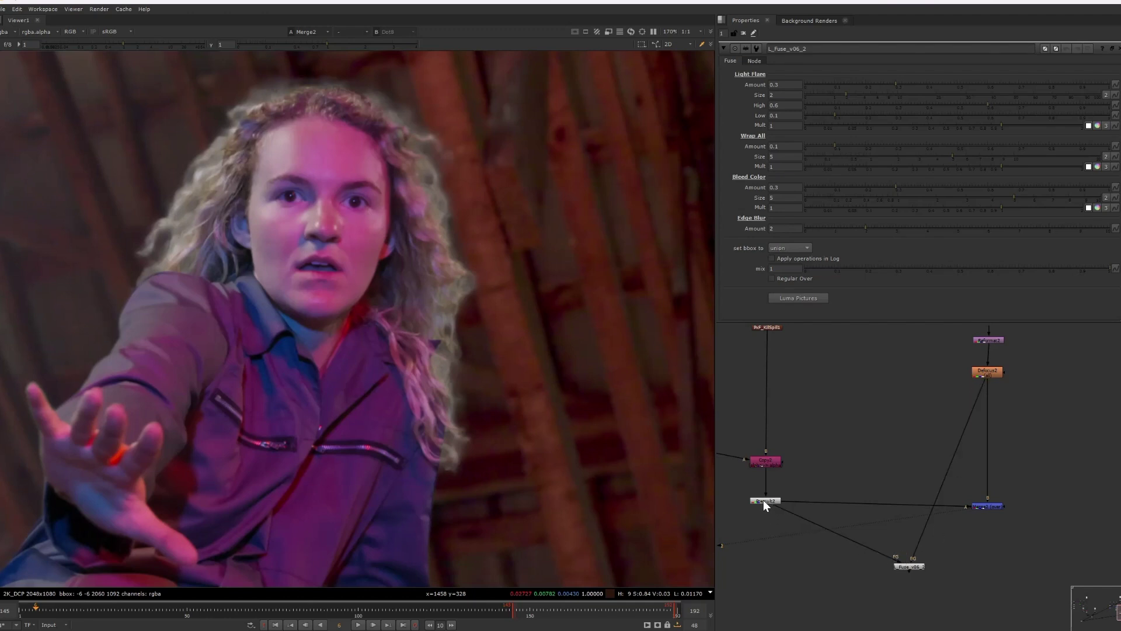
{"action": "left_click", "coordinate": [988, 507]}
{"action": "left_click", "coordinate": [916, 568]}
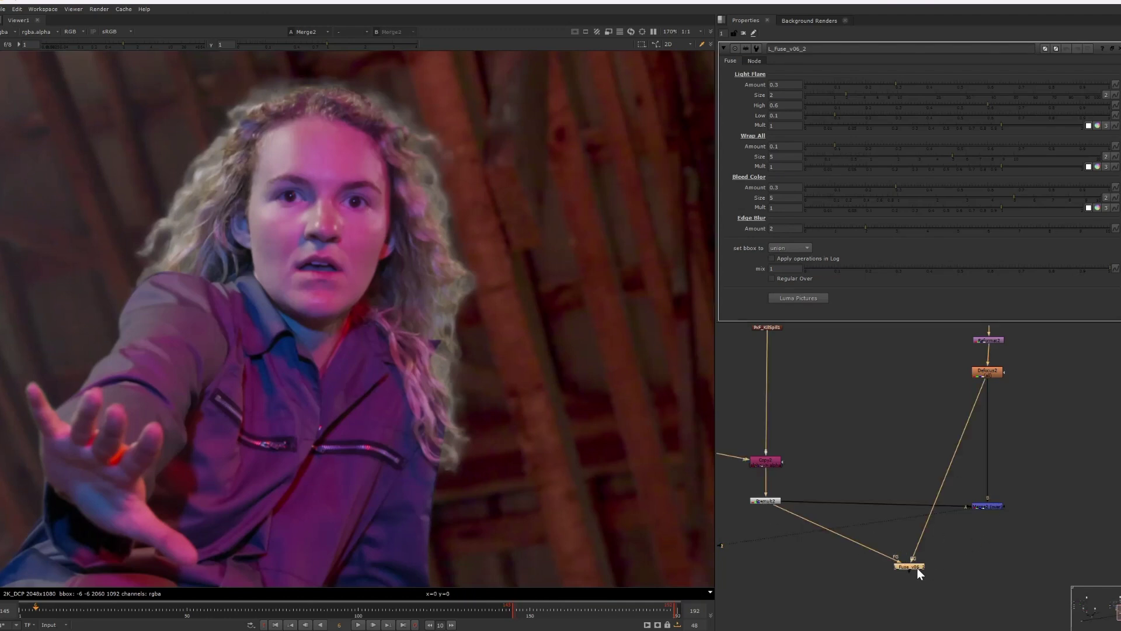
{"action": "key", "text": "1"}
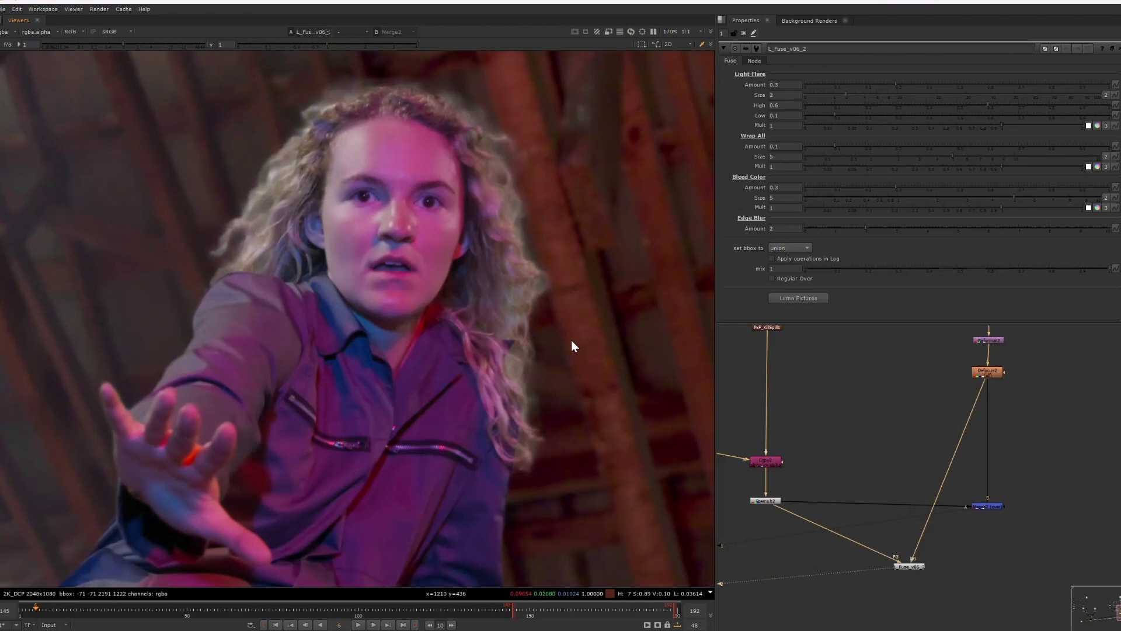
Step: Alternate between the plain merge and the L_Fuse composite to compare how the woman blends into the barn
{"action": "left_click", "coordinate": [999, 505]}
{"action": "key", "text": "1"}
{"action": "left_click_drag", "start_coordinate": [949, 550], "coordinate": [870, 585]}
{"action": "key", "text": "1"}
{"action": "key", "text": "2"}
{"action": "key", "text": "1"}
{"action": "key", "text": "2"}
{"action": "key", "text": "1"}
{"action": "key", "text": "2"}
{"action": "key", "text": "1"}
{"action": "key", "text": "1"}
{"action": "key", "text": "2"}
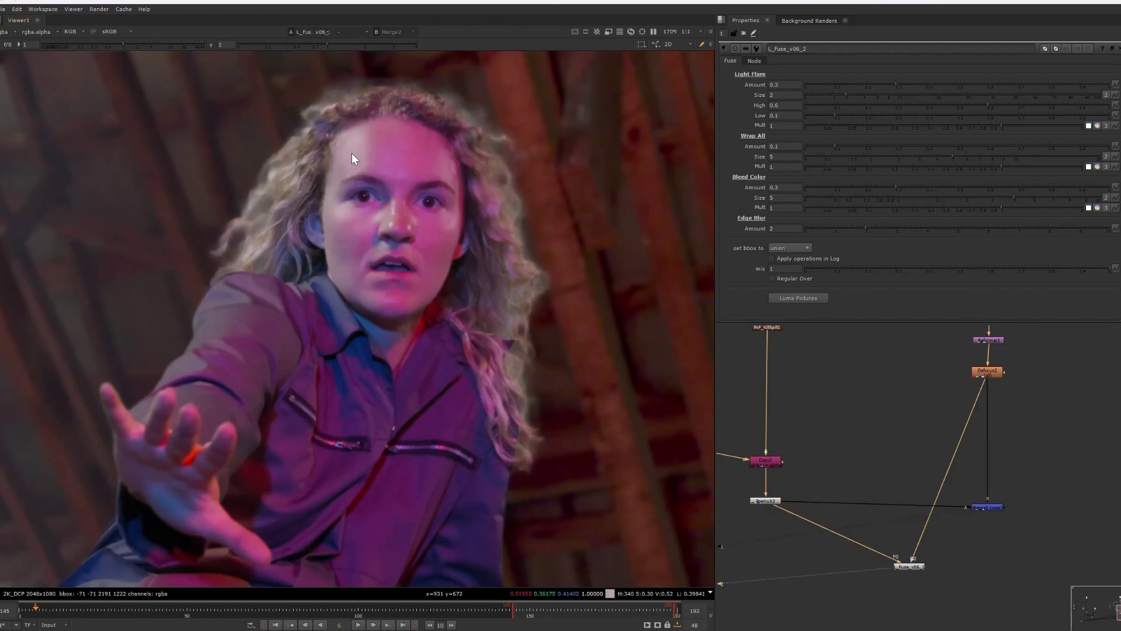
Step: Compare the hair edges around the head up close between the plain merge and the L_Fuse version
{"action": "middle_click_drag", "start_coordinate": [280, 150], "coordinate": [301, 240]}
{"action": "scroll", "coordinate": [300, 240], "scroll_direction": "up", "scroll_amount": 1}
{"action": "key", "text": "1"}
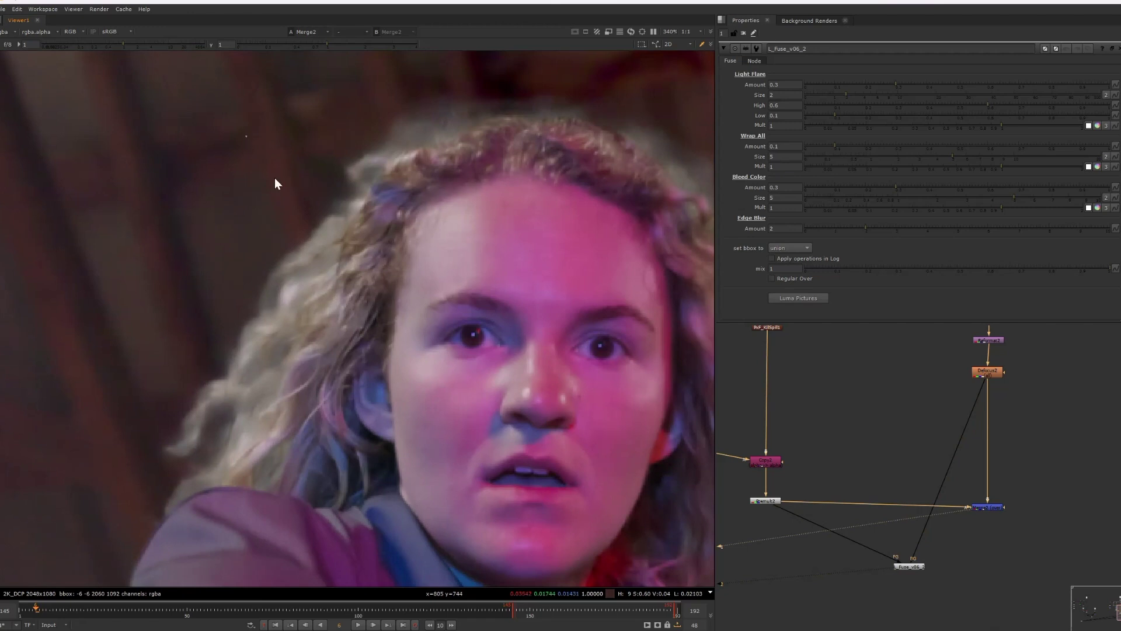
{"action": "key", "text": "1"}
{"action": "middle_click_drag", "start_coordinate": [397, 233], "coordinate": [208, 216]}
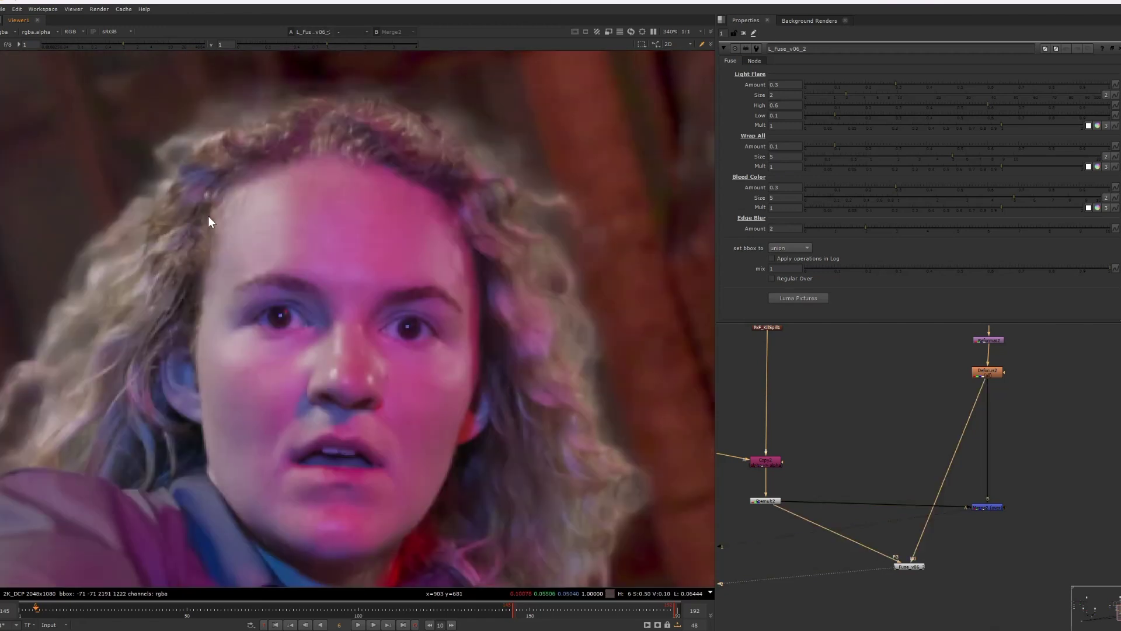
{"action": "scroll", "coordinate": [208, 216], "scroll_direction": "down", "scroll_amount": 2}
{"action": "middle_click_drag", "start_coordinate": [287, 211], "coordinate": [338, 220]}
{"action": "middle_click_drag", "start_coordinate": [481, 232], "coordinate": [405, 190]}
{"action": "key", "text": "2"}
{"action": "key", "text": "1"}
{"action": "key", "text": "2"}
{"action": "key", "text": "1"}
{"action": "key", "text": "2"}
{"action": "key", "text": "1"}
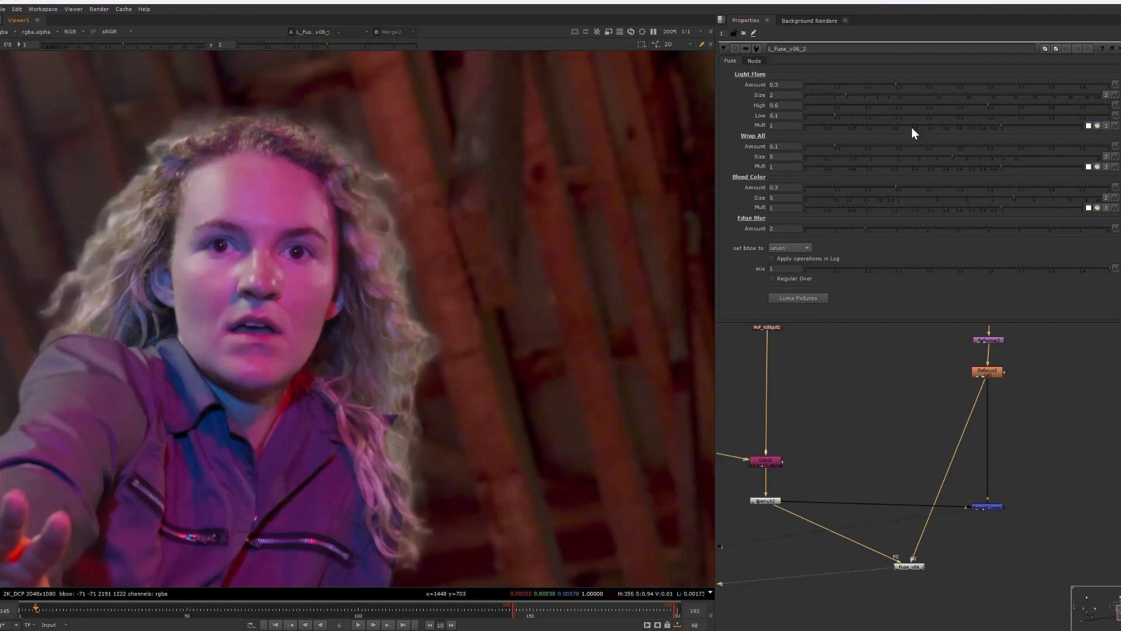
Step: Set the Wrap All amount of the L_Fuse node to 0.326 and check the edges
{"action": "left_click_drag", "start_coordinate": [841, 147], "coordinate": [866, 151]}
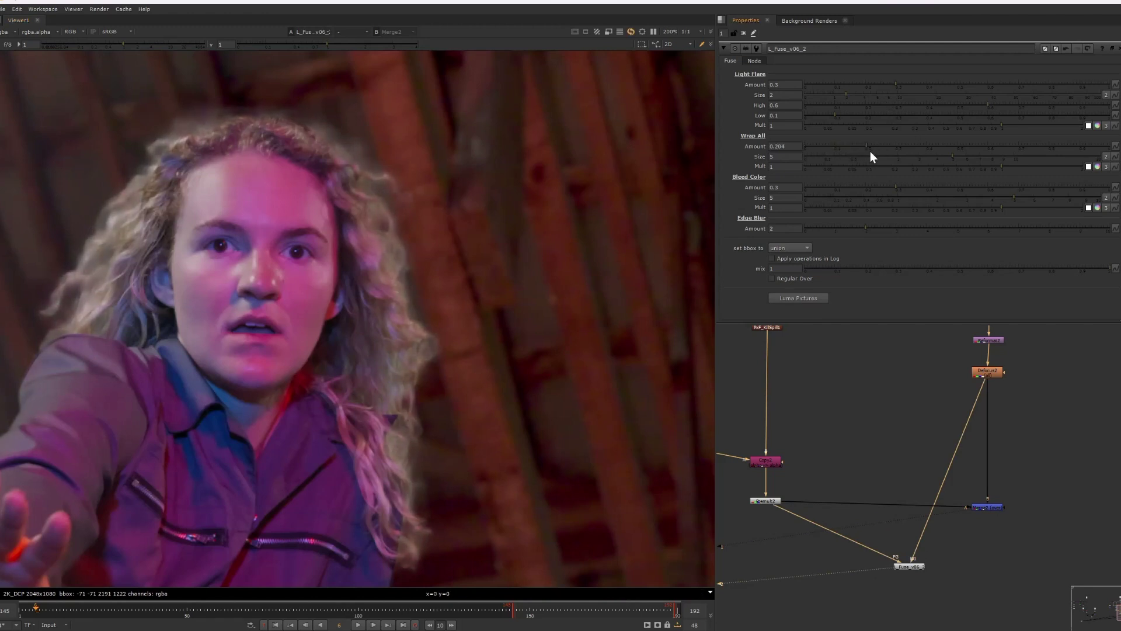
{"action": "scroll", "coordinate": [468, 235], "scroll_direction": "down", "scroll_amount": 5}
{"action": "middle_click_drag", "start_coordinate": [432, 280], "coordinate": [532, 204]}
{"action": "scroll", "coordinate": [493, 356], "scroll_direction": "up", "scroll_amount": 4}
{"action": "key", "text": "1"}
{"action": "key", "text": "1"}
Step: Toggle the EdgeBlur node off and on to compare the matte edges, and open the Dilate node's settings
{"action": "middle_click_drag", "start_coordinate": [778, 374], "coordinate": [878, 443]}
{"action": "left_click", "coordinate": [796, 484]}
{"action": "key", "text": "d"}
{"action": "key", "text": "d"}
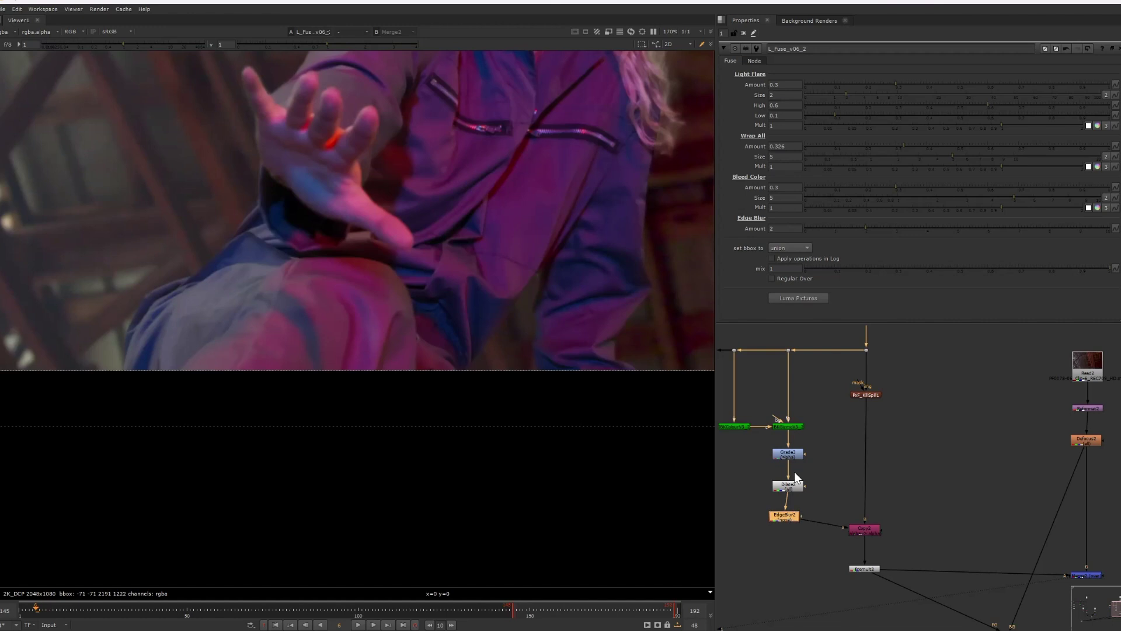
{"action": "double_click", "coordinate": [794, 488]}
{"action": "left_click", "coordinate": [758, 84]}
Step: Compare the jacket, hand and hair edges between the L_Fuse composite and the plain merge
{"action": "middle_click_drag", "start_coordinate": [616, 219], "coordinate": [469, 340]}
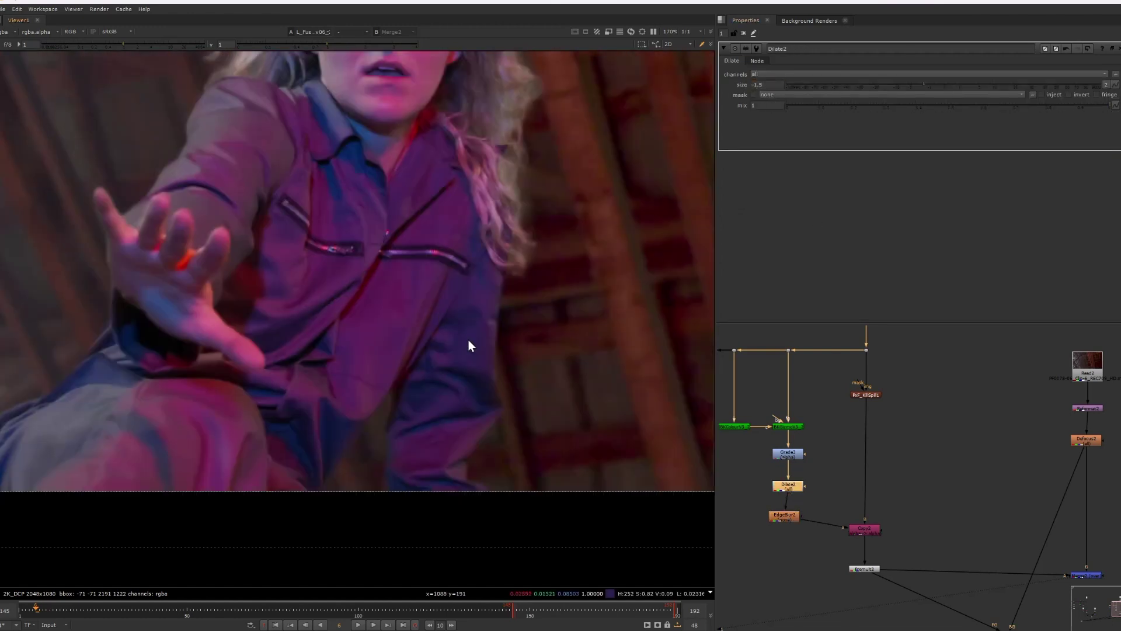
{"action": "key", "text": "1"}
{"action": "key", "text": "2"}
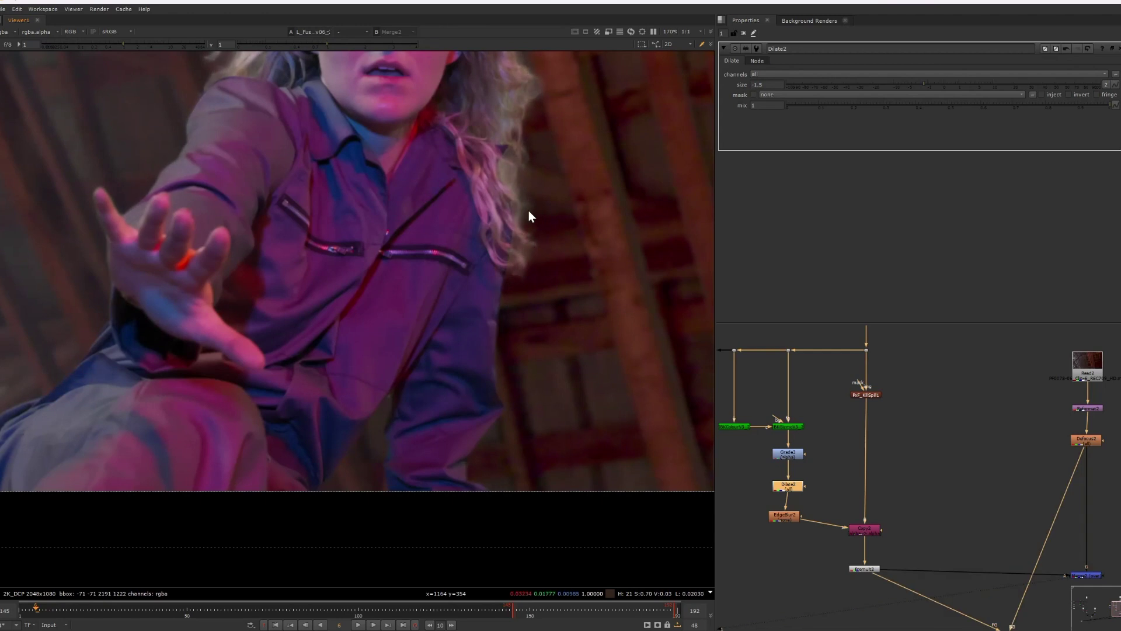
{"action": "key", "text": "1"}
{"action": "key", "text": "2"}
{"action": "key", "text": "1"}
{"action": "key", "text": "1"}
{"action": "scroll", "coordinate": [482, 286], "scroll_direction": "down", "scroll_amount": 3}
{"action": "scroll", "coordinate": [471, 155], "scroll_direction": "up", "scroll_amount": 3}
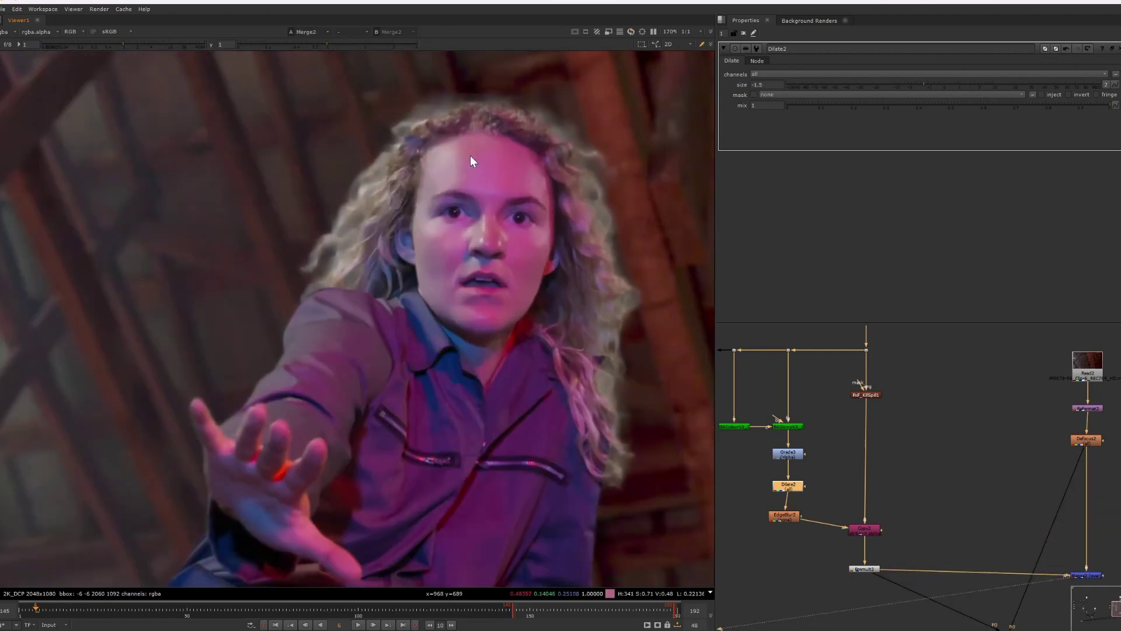
{"action": "scroll", "coordinate": [893, 442], "scroll_direction": "down", "scroll_amount": 2}
{"action": "left_click_drag", "start_coordinate": [882, 408], "coordinate": [838, 426]}
Step: Flip repeatedly between both composites and examine the edges along the woman's shoulder and sleeve
{"action": "key", "text": "2"}
{"action": "key", "text": "1"}
{"action": "key", "text": "2"}
{"action": "key", "text": "1"}
{"action": "key", "text": "2"}
{"action": "key", "text": "1"}
{"action": "key", "text": "2"}
{"action": "key", "text": "1"}
{"action": "scroll", "coordinate": [286, 338], "scroll_direction": "up", "scroll_amount": 3}
{"action": "key", "text": "2"}
{"action": "key", "text": "1"}
{"action": "scroll", "coordinate": [878, 534], "scroll_direction": "up", "scroll_amount": 4}
Step: Set the size of the Dilate node on the matte to -1
{"action": "left_click", "coordinate": [793, 534]}
{"action": "double_click", "coordinate": [793, 534]}
{"action": "double_click", "coordinate": [780, 93]}
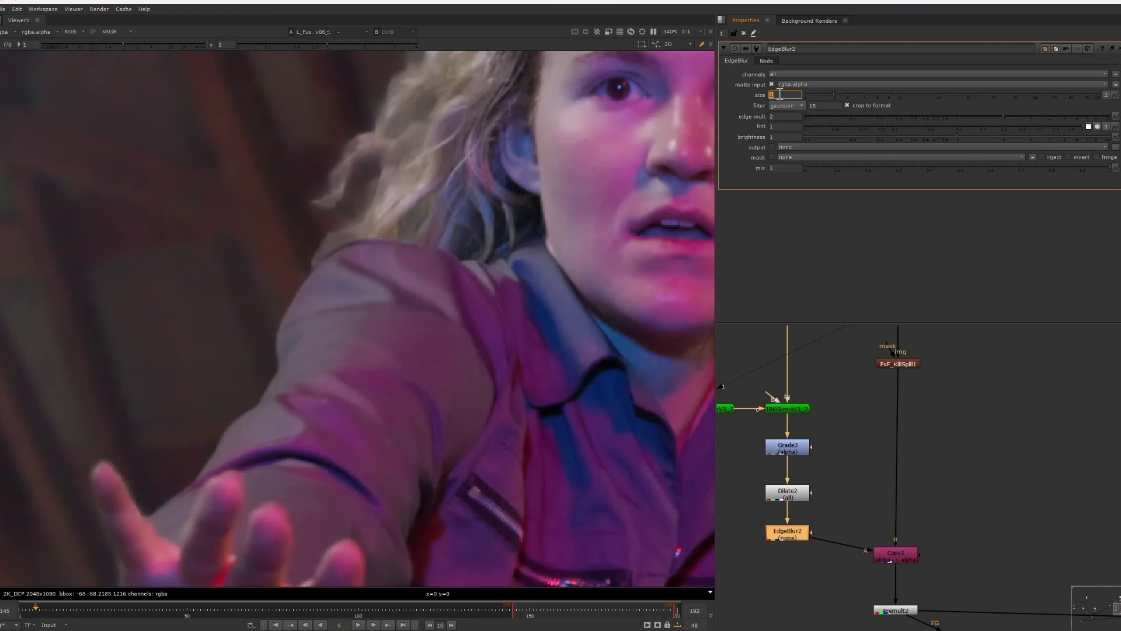
{"action": "left_click", "coordinate": [788, 493]}
{"action": "double_click", "coordinate": [788, 493]}
{"action": "double_click", "coordinate": [768, 85]}
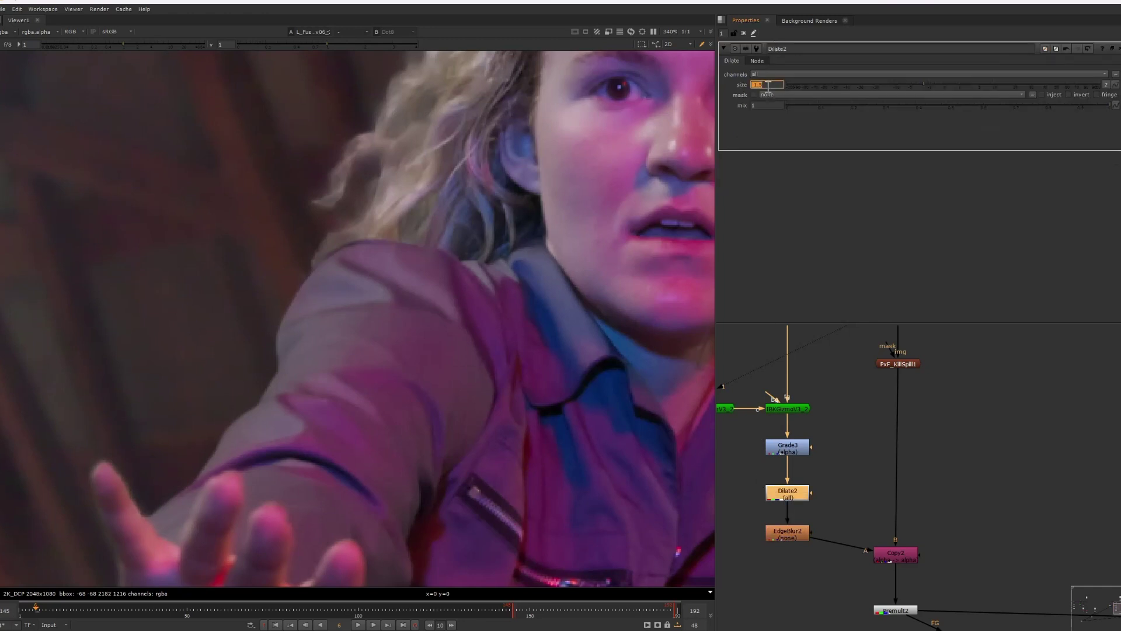
{"action": "type", "text": "-1"}
{"action": "key", "text": "Return"}
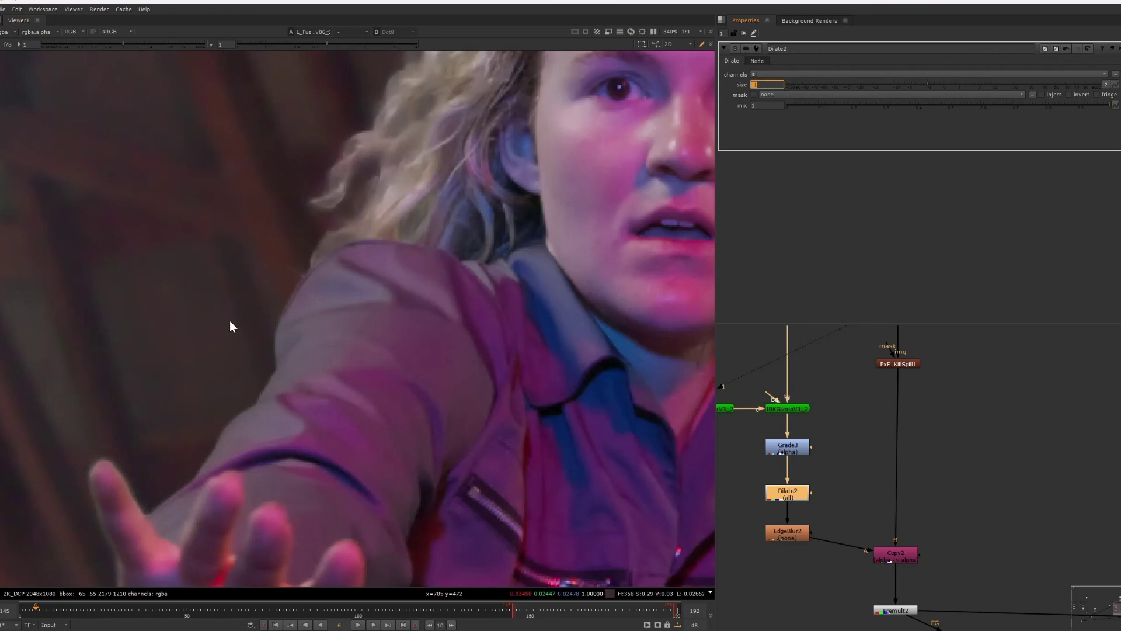
Step: Compare the composite with the green-screen plate around the sleeve, hand and hair
{"action": "scroll", "coordinate": [306, 314], "scroll_direction": "down", "scroll_amount": 2}
{"action": "key", "text": "1"}
{"action": "key", "text": "2"}
{"action": "key", "text": "1"}
{"action": "key", "text": "2"}
{"action": "key", "text": "1"}
{"action": "key", "text": "1"}
{"action": "key", "text": "2"}
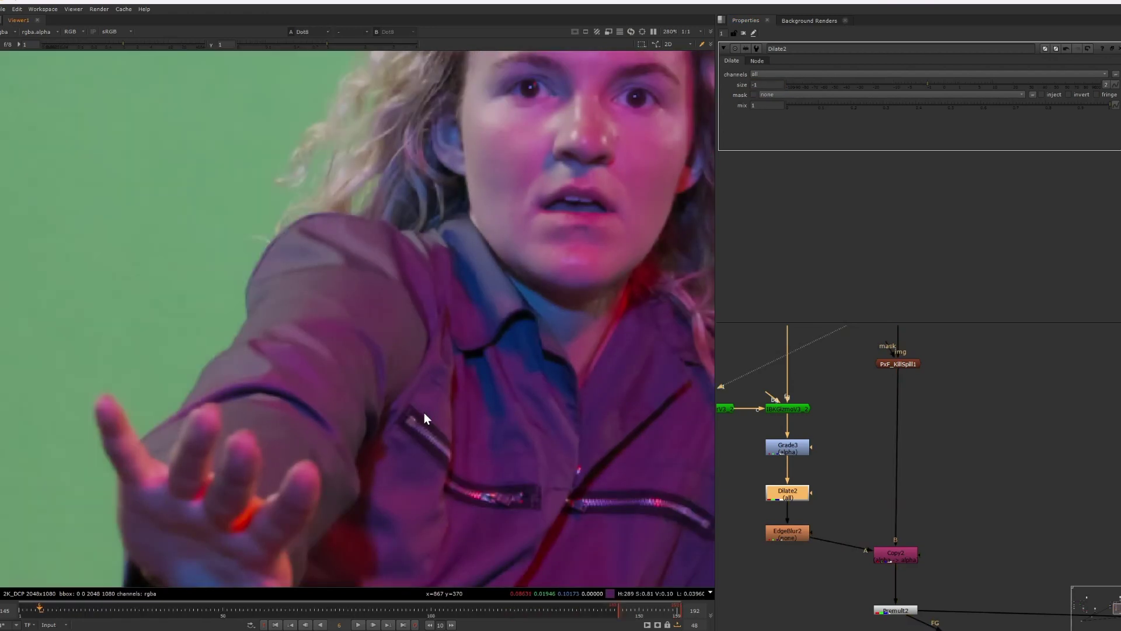
{"action": "key", "text": "1"}
Step: Replace the EdgeBlur node with a Blur node of size 1 directly after the Dilate node
{"action": "left_click", "coordinate": [802, 533]}
{"action": "key", "text": "Delete"}
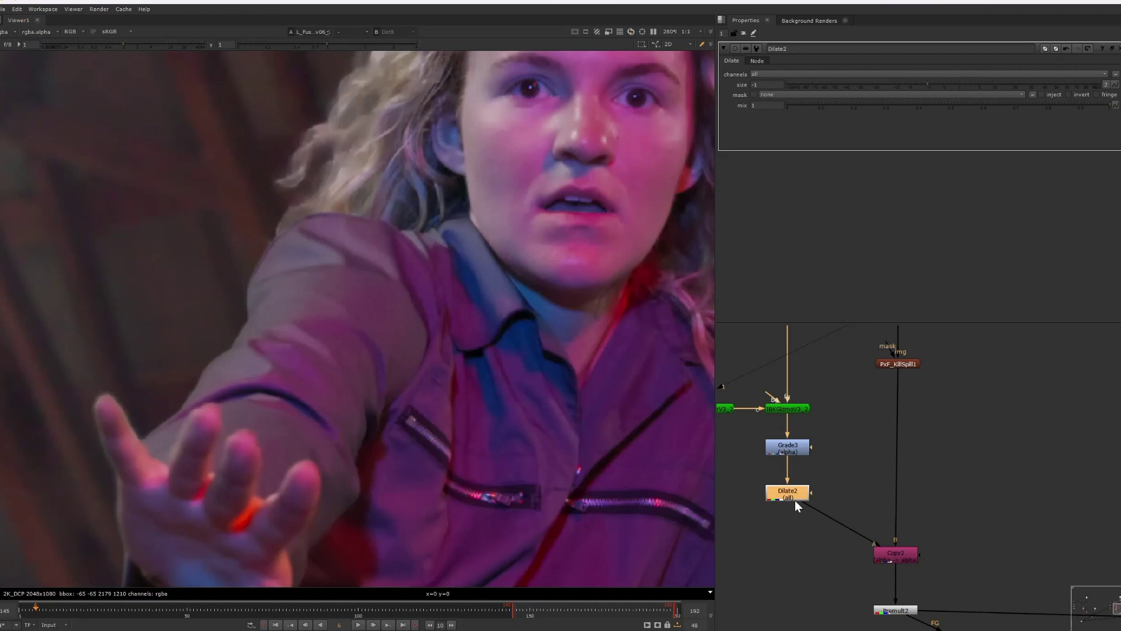
{"action": "key", "text": "b"}
{"action": "left_click", "coordinate": [766, 84]}
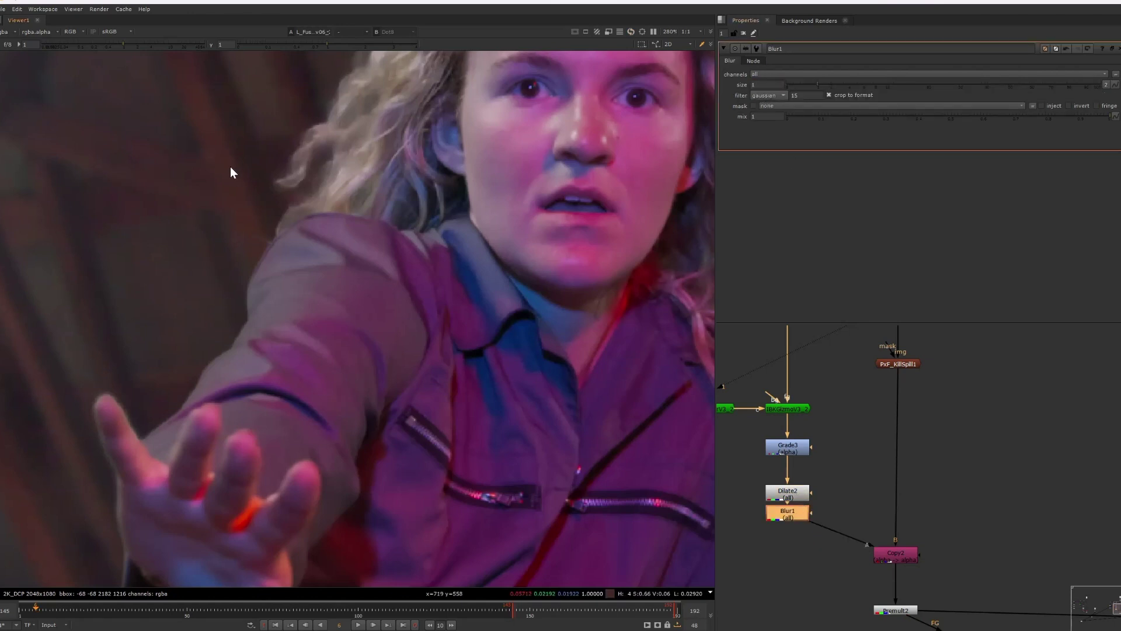
Step: Check the blurred matte edges of the L_Fuse composite against the green-screen plate
{"action": "middle_click_drag", "start_coordinate": [431, 237], "coordinate": [384, 220]}
{"action": "scroll", "coordinate": [385, 216], "scroll_direction": "down", "scroll_amount": 3}
{"action": "middle_click_drag", "start_coordinate": [559, 250], "coordinate": [546, 223]}
{"action": "key", "text": "1"}
{"action": "key", "text": "1"}
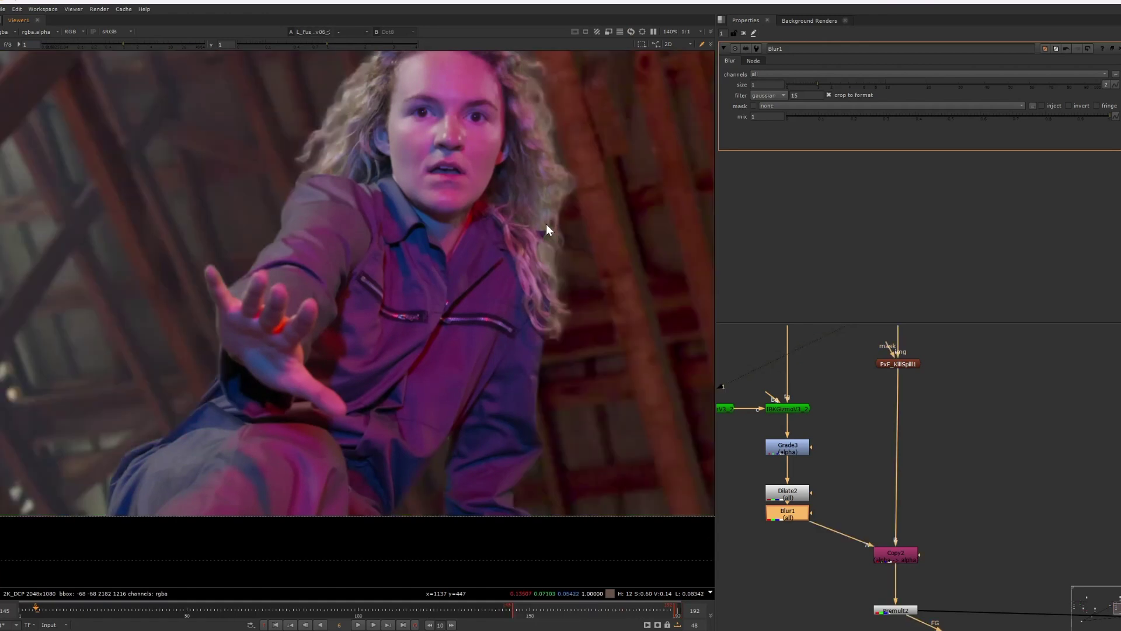
{"action": "key", "text": "2"}
{"action": "key", "text": "1"}
{"action": "scroll", "coordinate": [890, 490], "scroll_direction": "down", "scroll_amount": 5}
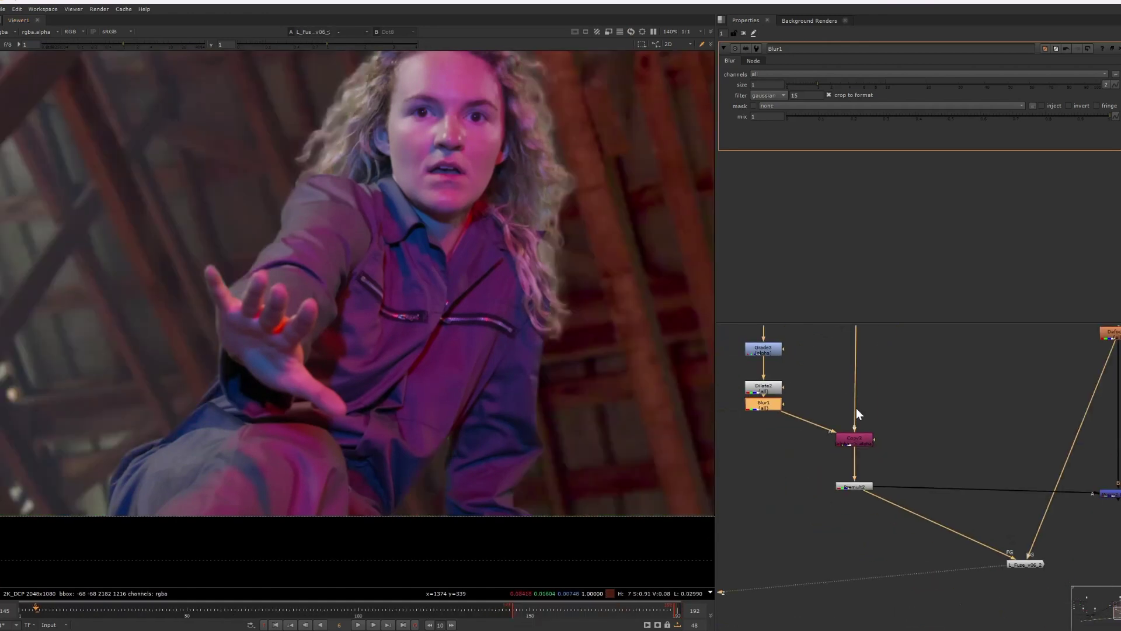
Step: Assign the original plate from Read1 and the L_Fuse composite to separate viewer inputs
{"action": "middle_click_drag", "start_coordinate": [856, 342], "coordinate": [857, 394]}
{"action": "left_click", "coordinate": [856, 364]}
{"action": "key", "text": "2"}
{"action": "middle_click_drag", "start_coordinate": [959, 565], "coordinate": [931, 493]}
{"action": "left_click", "coordinate": [929, 547]}
{"action": "key", "text": "1"}
{"action": "left_click", "coordinate": [891, 571]}
Step: Alternate between the Read1 plate and the L_Fuse composite to compare the whole figure
{"action": "middle_click_drag", "start_coordinate": [552, 359], "coordinate": [540, 341]}
{"action": "middle_click_drag", "start_coordinate": [557, 200], "coordinate": [586, 303]}
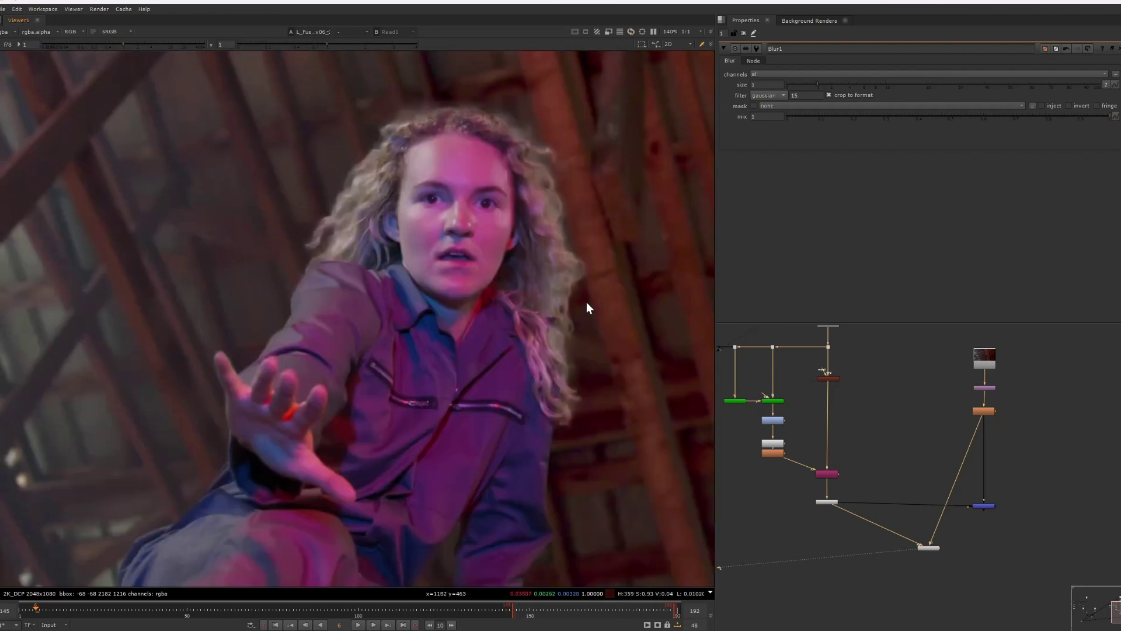
{"action": "middle_click_drag", "start_coordinate": [564, 211], "coordinate": [555, 188]}
{"action": "scroll", "coordinate": [555, 188], "scroll_direction": "down", "scroll_amount": 1}
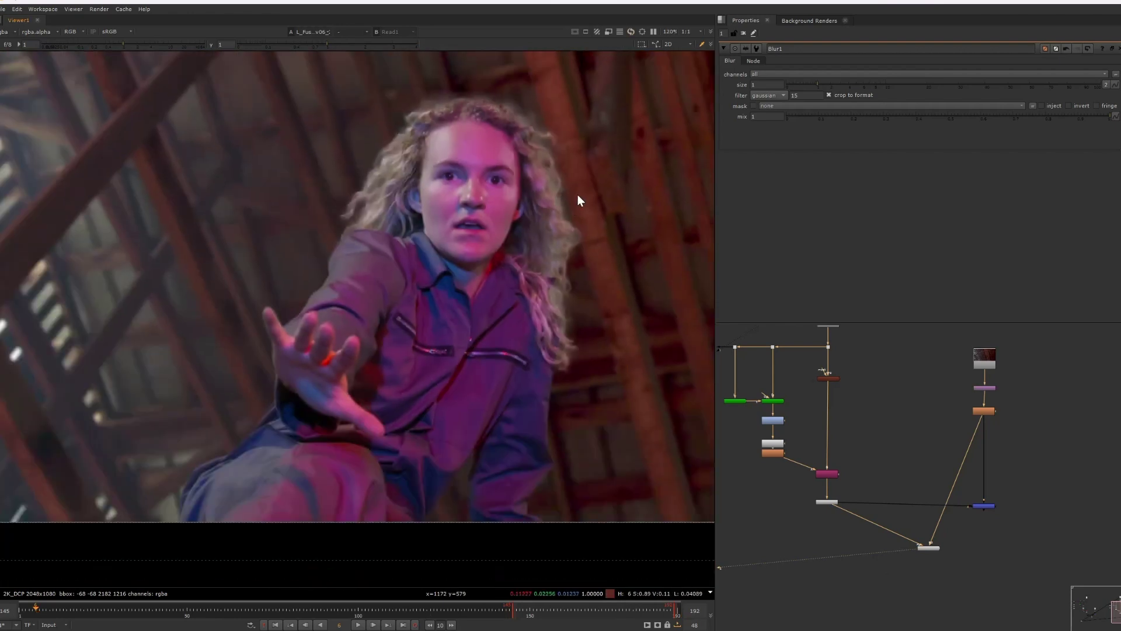
{"action": "key", "text": "2"}
{"action": "key", "text": "1"}
{"action": "key", "text": "2"}
{"action": "key", "text": "1"}
{"action": "key", "text": "2"}
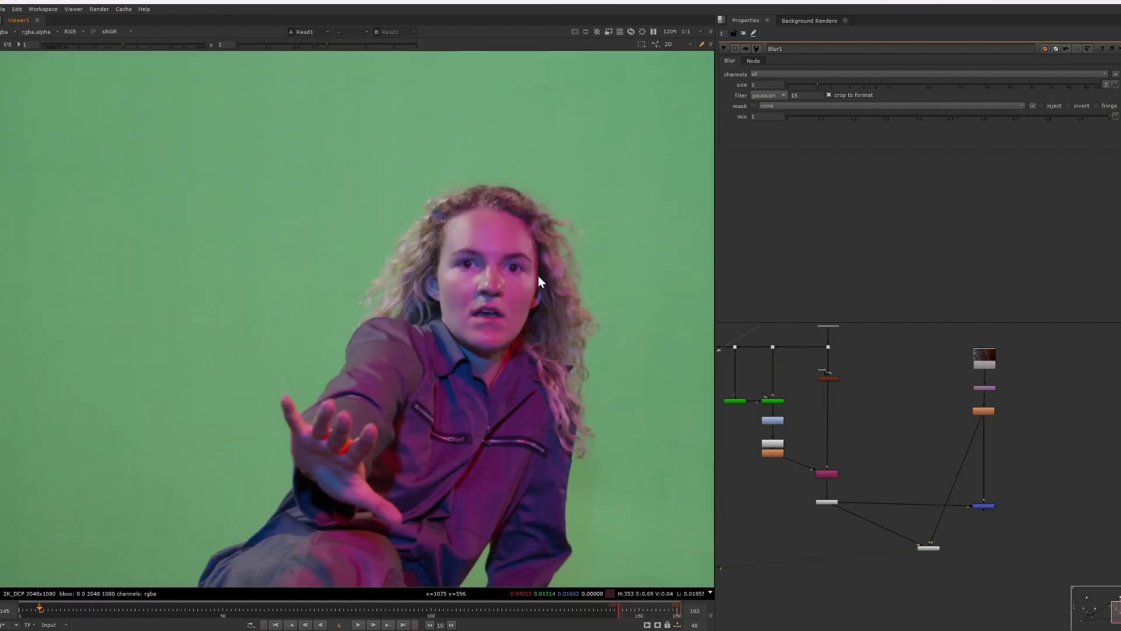
{"action": "key", "text": "1"}
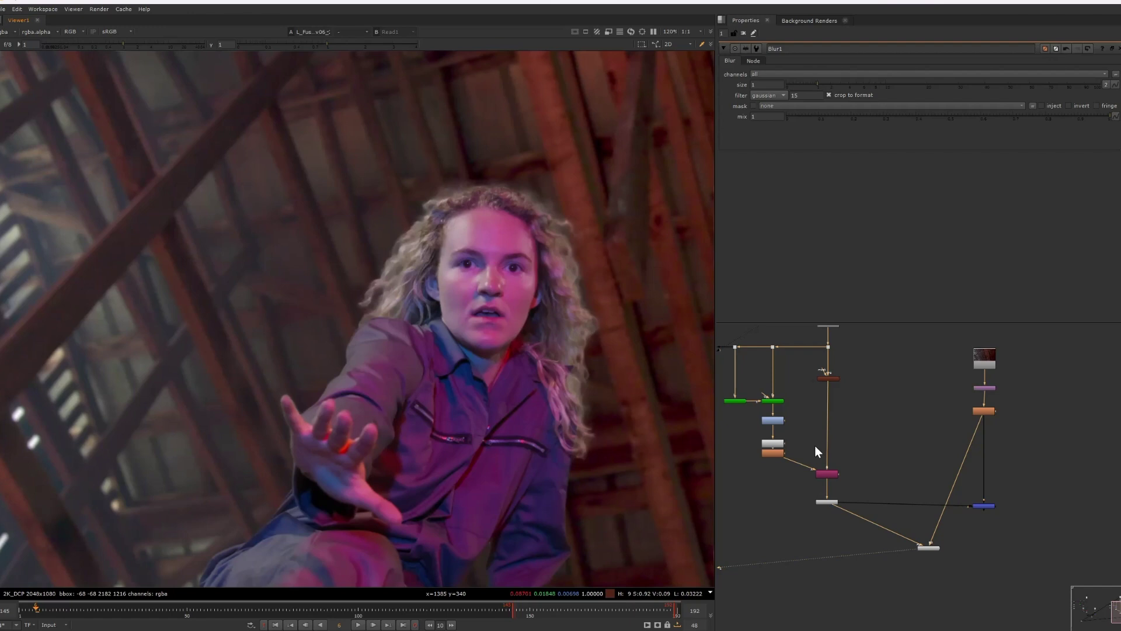
Step: Compare the L_Fuse composite with the original plate once more and open the L_Fuse settings
{"action": "left_click", "coordinate": [929, 549]}
{"action": "key", "text": "2"}
{"action": "key", "text": "1"}
{"action": "key", "text": "2"}
{"action": "key", "text": "1"}
{"action": "double_click", "coordinate": [927, 548]}
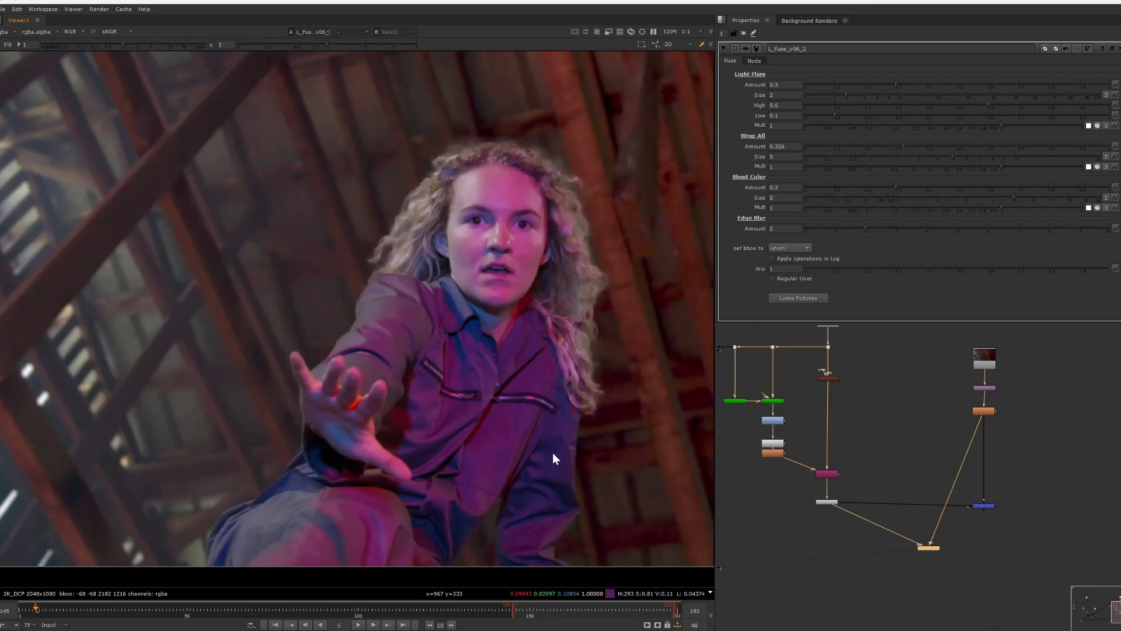
Step: Show the original Read1 green-screen plate in the viewer
{"action": "middle_click_drag", "start_coordinate": [609, 274], "coordinate": [583, 247]}
{"action": "middle_click_drag", "start_coordinate": [909, 369], "coordinate": [925, 471]}
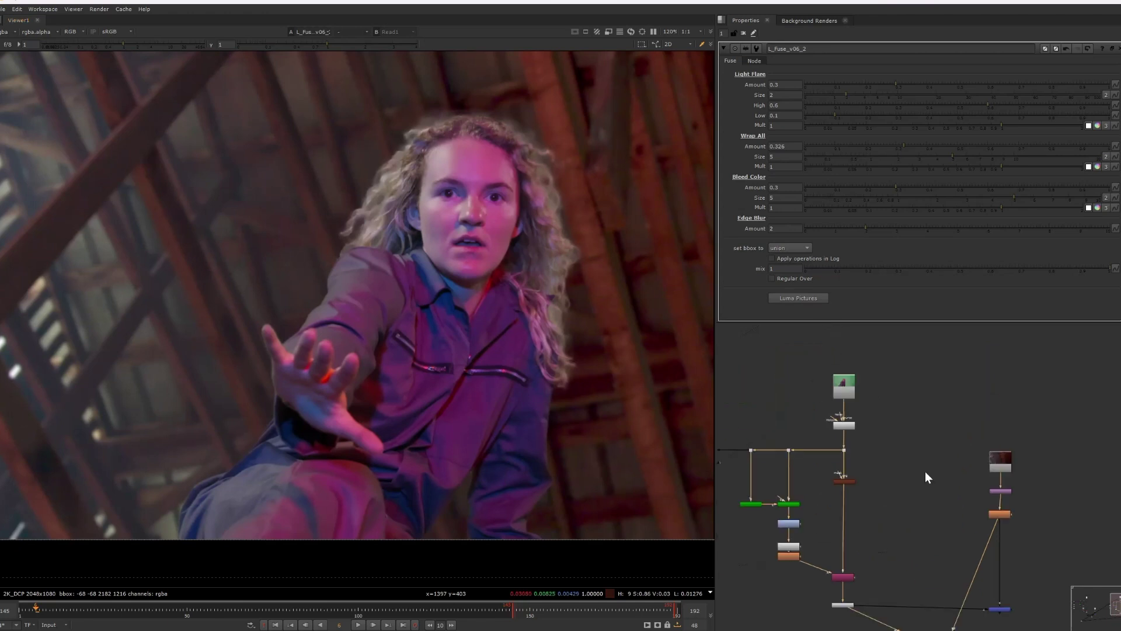
{"action": "left_click", "coordinate": [846, 381]}
{"action": "key", "text": "1"}
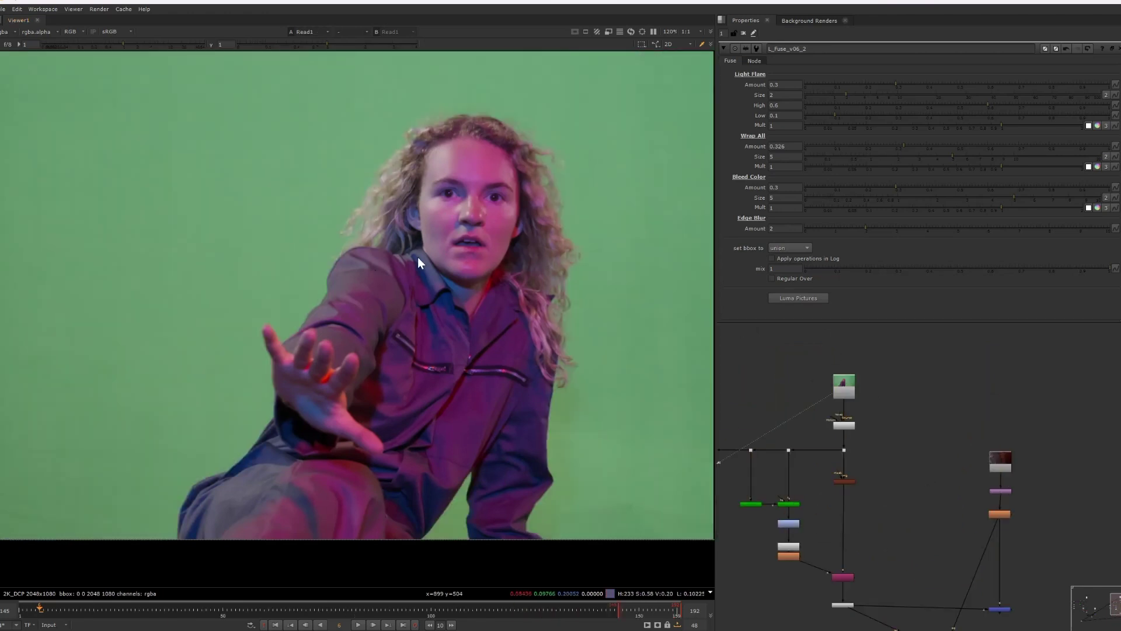
Step: Examine the whole figure and its surroundings in the Read1 green-screen plate
{"action": "middle_click_drag", "start_coordinate": [412, 306], "coordinate": [370, 265]}
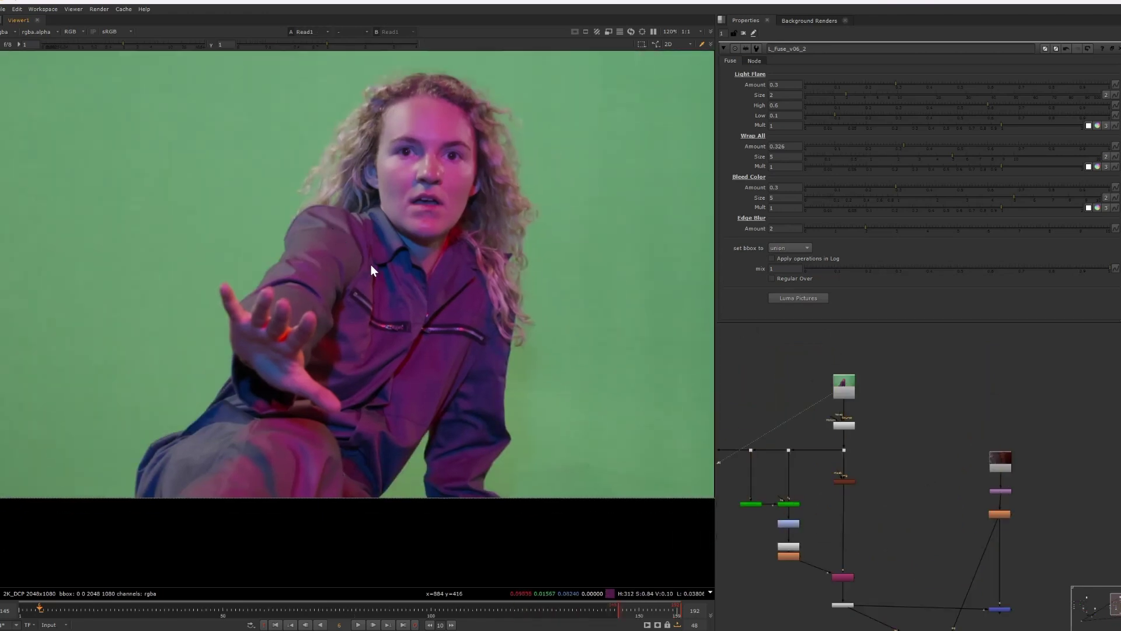
{"action": "scroll", "coordinate": [371, 268], "scroll_direction": "down", "scroll_amount": 3}
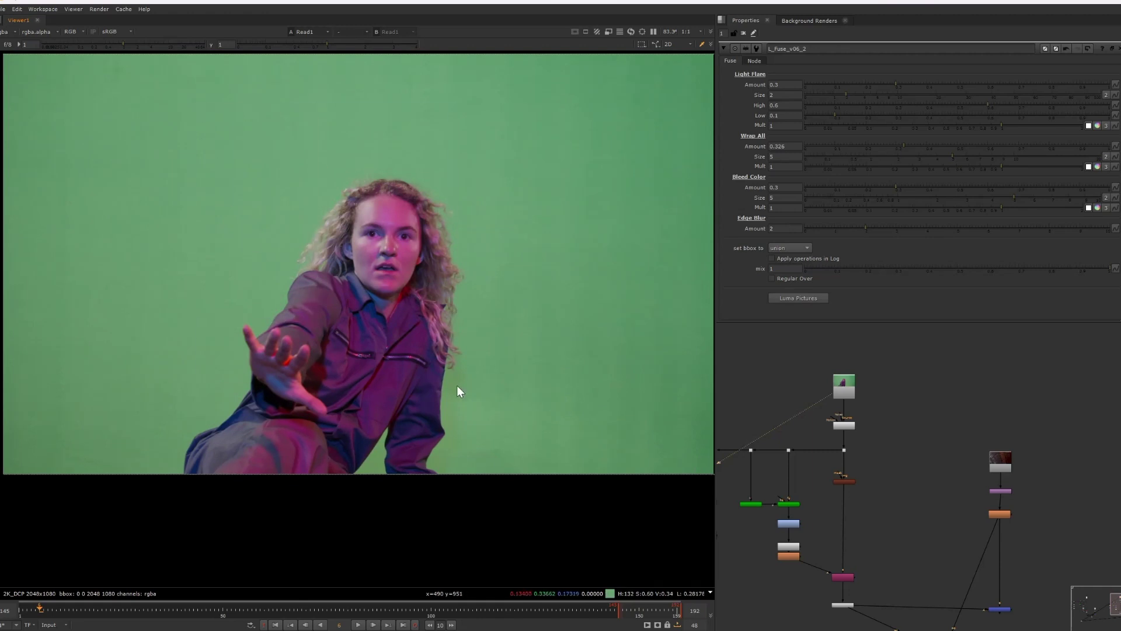
{"action": "middle_click_drag", "start_coordinate": [479, 251], "coordinate": [513, 313]}
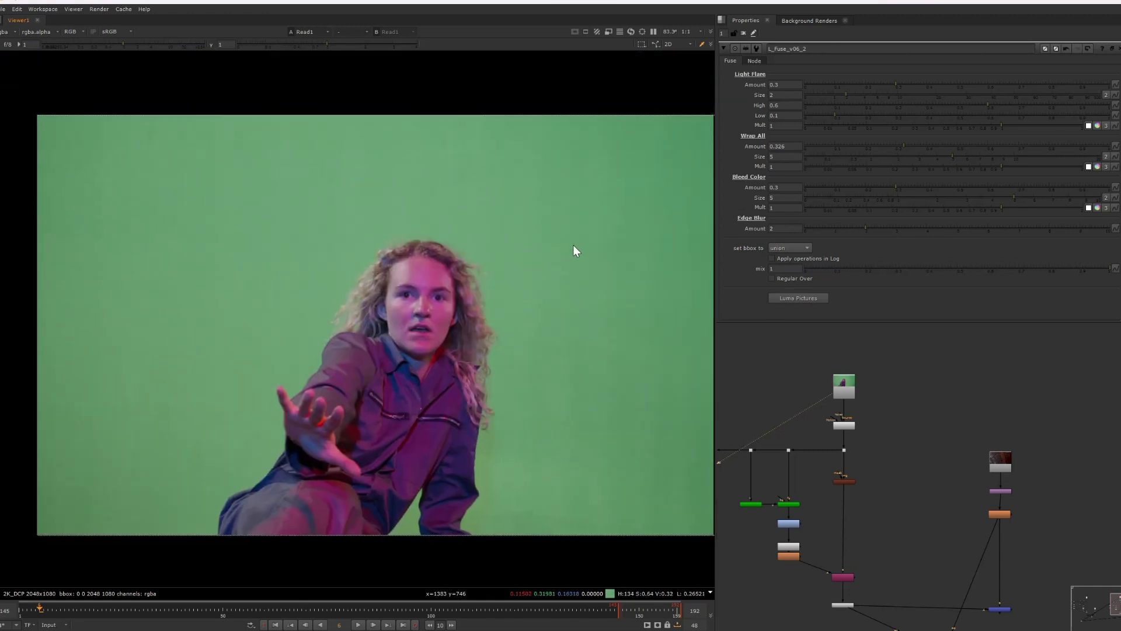
{"action": "scroll", "coordinate": [552, 234], "scroll_direction": "down", "scroll_amount": 2}
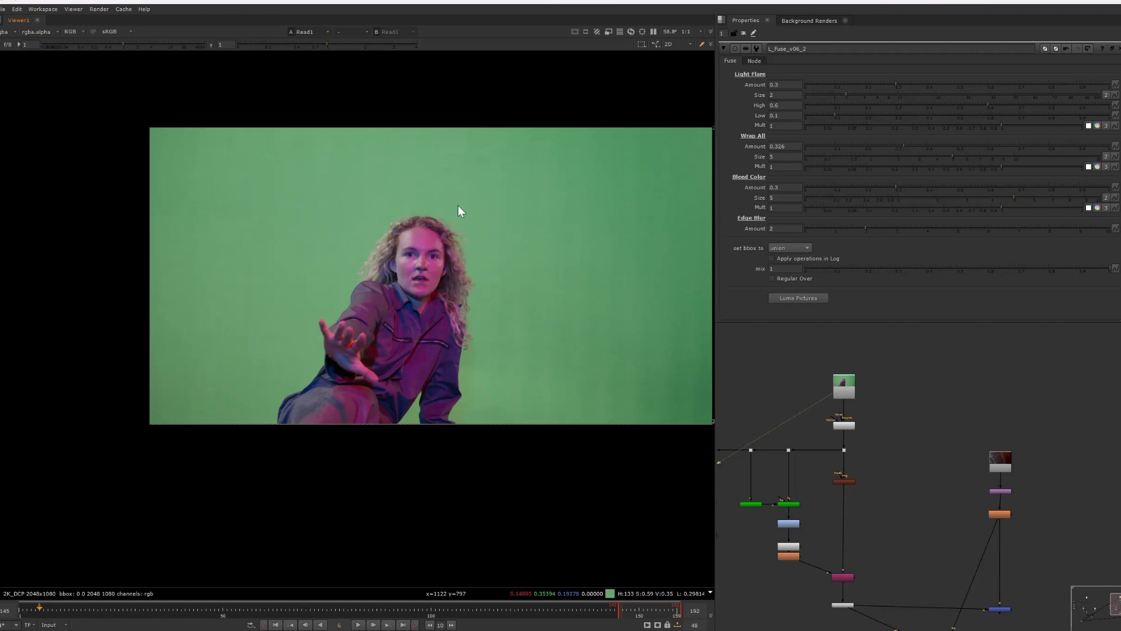
{"action": "left_click_drag", "start_coordinate": [438, 159], "coordinate": [438, 497]}
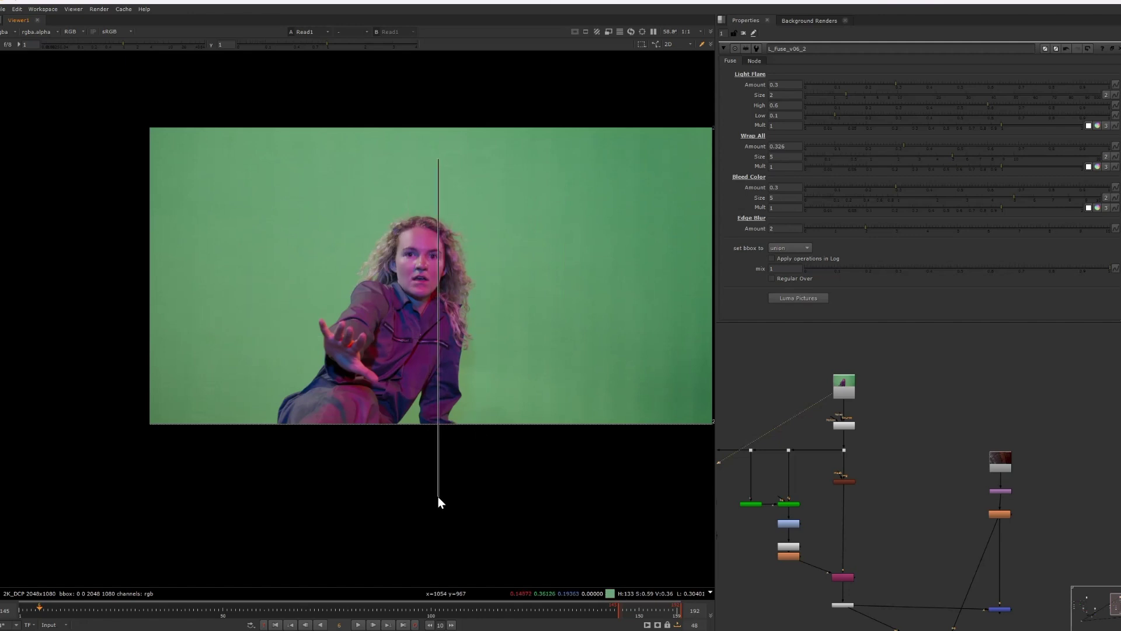
{"action": "left_click_drag", "start_coordinate": [524, 222], "coordinate": [334, 442]}
{"action": "left_click_drag", "start_coordinate": [308, 249], "coordinate": [440, 340]}
Step: Assign the L_Fuse composite to a viewer input and alternate between it and the Read1 plate
{"action": "middle_click_drag", "start_coordinate": [848, 383], "coordinate": [811, 291]}
{"action": "left_click_drag", "start_coordinate": [934, 545], "coordinate": [857, 579]}
{"action": "key", "text": "1"}
{"action": "scroll", "coordinate": [432, 251], "scroll_direction": "up", "scroll_amount": 2}
{"action": "key", "text": "2"}
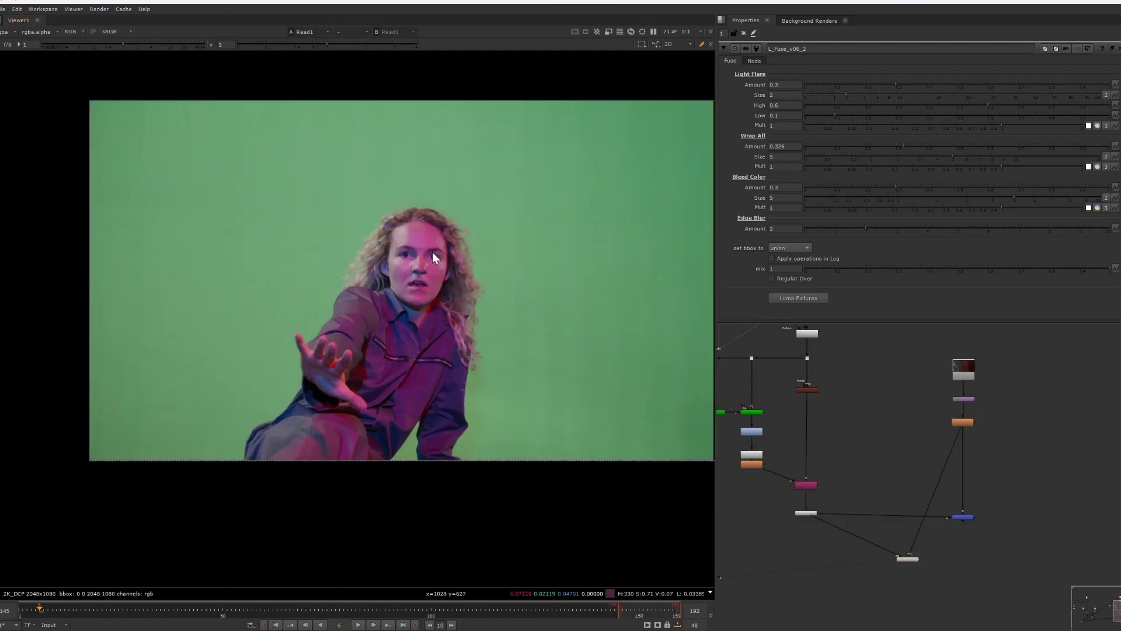
{"action": "key", "text": "1"}
{"action": "key", "text": "d"}
{"action": "key", "text": "d"}
{"action": "key", "text": "d"}
{"action": "key", "text": "d"}
{"action": "scroll", "coordinate": [355, 286], "scroll_direction": "up", "scroll_amount": 2}
Step: Assign the denoised plate and Blur1 to separate viewer inputs and inspect Blur1's color and alpha
{"action": "middle_click_drag", "start_coordinate": [826, 437], "coordinate": [876, 449]}
{"action": "left_click_drag", "start_coordinate": [877, 354], "coordinate": [835, 390]}
{"action": "key", "text": "2"}
{"action": "left_click", "coordinate": [805, 475]}
{"action": "key", "text": "1"}
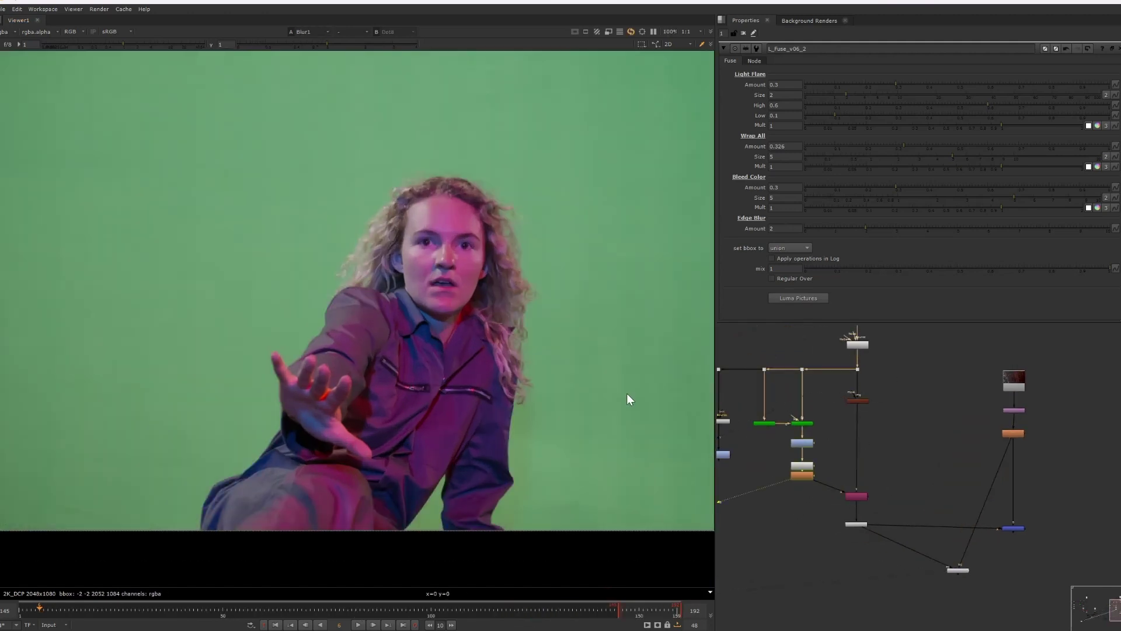
{"action": "key", "text": "a"}
{"action": "key", "text": "a"}
{"action": "key", "text": "a"}
{"action": "key", "text": "a"}
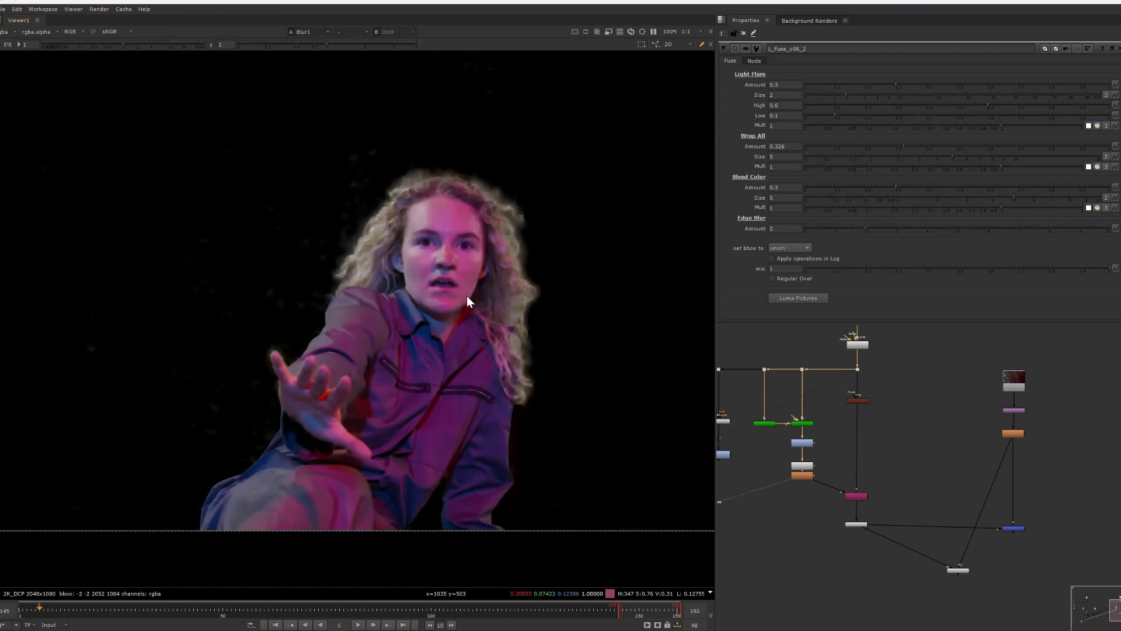
{"action": "key", "text": "a"}
Step: View the Read1 plate, followed by the Merge2 composite in full color
{"action": "left_click", "coordinate": [857, 370]}
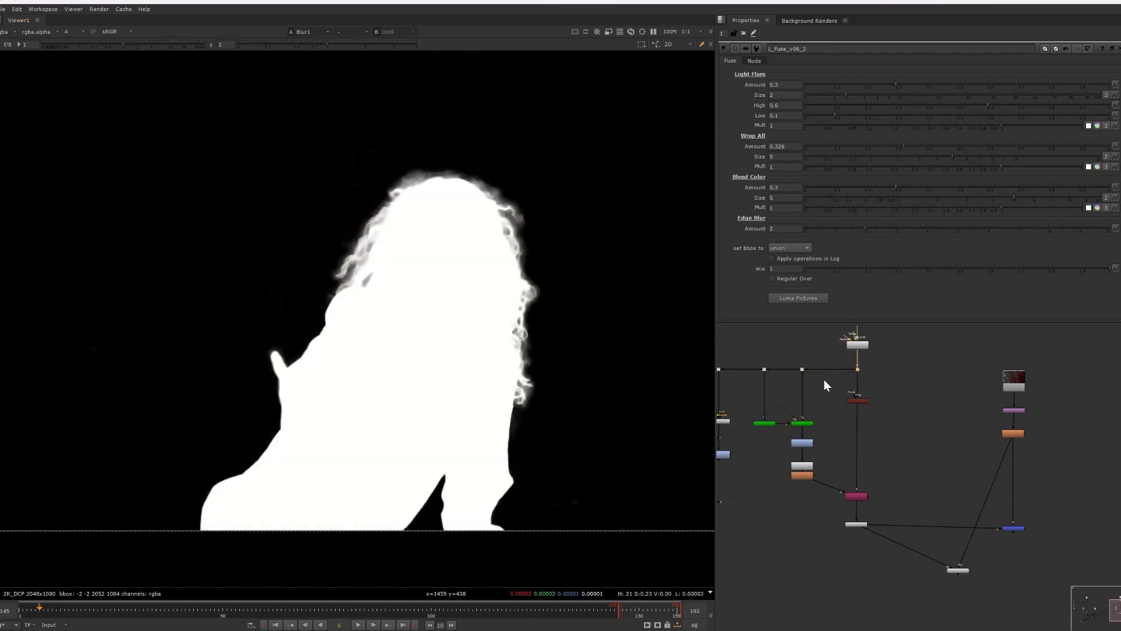
{"action": "middle_click_drag", "start_coordinate": [824, 380], "coordinate": [830, 415]}
{"action": "left_click", "coordinate": [864, 346]}
{"action": "key", "text": "1"}
{"action": "left_click", "coordinate": [1019, 564]}
{"action": "key", "text": "1"}
{"action": "key", "text": "a"}
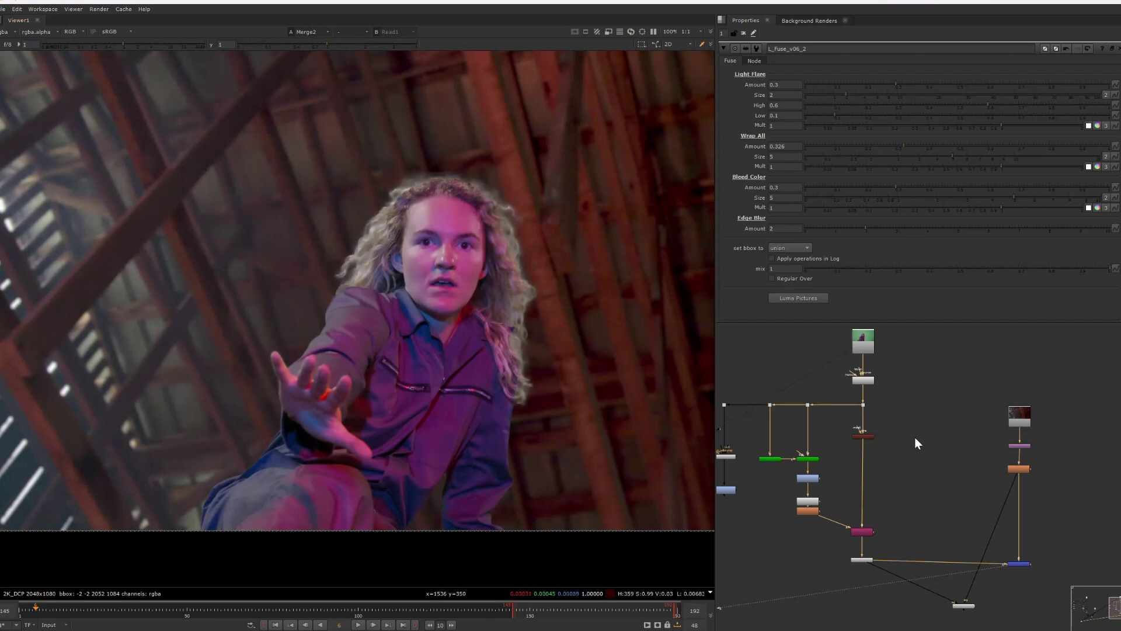
Step: Duplicate the barn background's Read, Reformat and Defocus nodes and place the copies beside Keylight2
{"action": "middle_click_drag", "start_coordinate": [1050, 516], "coordinate": [1007, 486]}
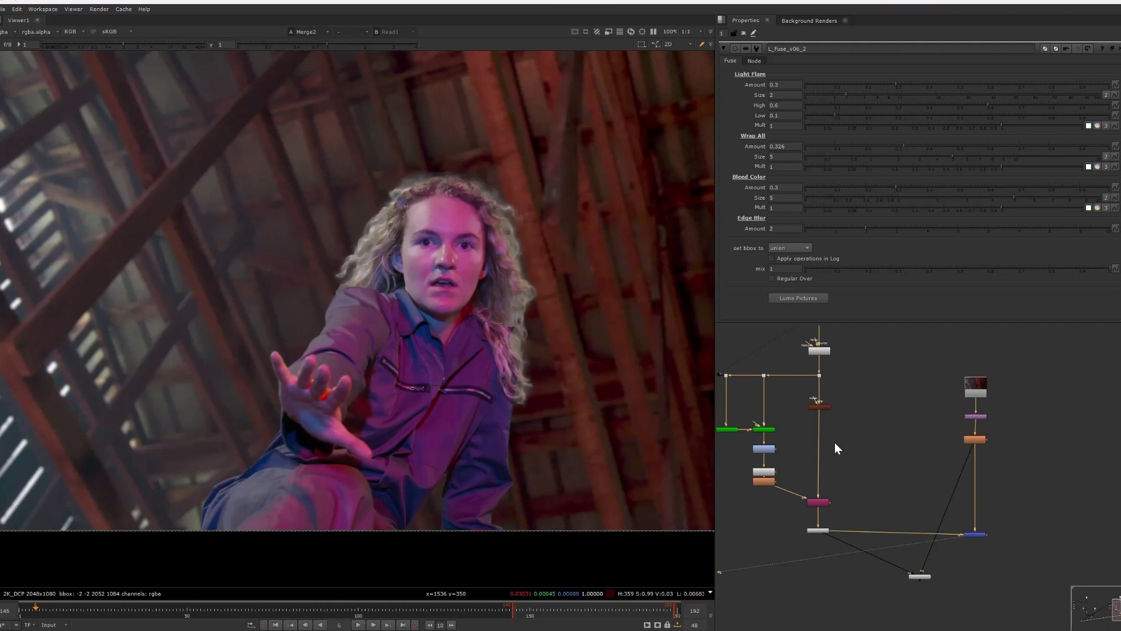
{"action": "scroll", "coordinate": [821, 352], "scroll_direction": "up", "scroll_amount": 4}
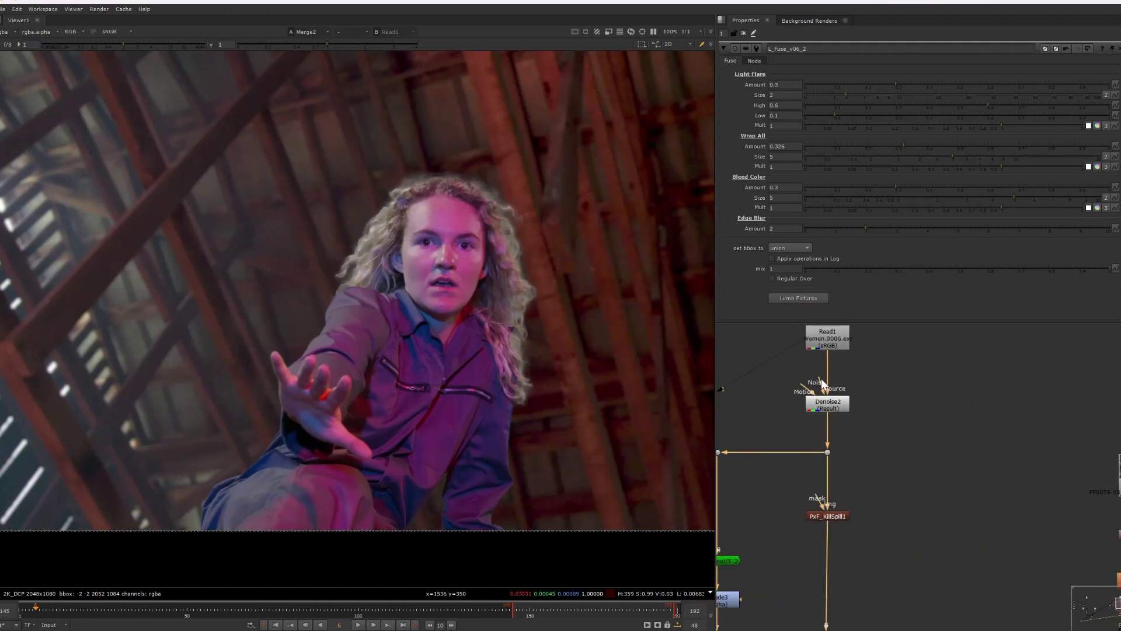
{"action": "left_click_drag", "start_coordinate": [872, 370], "coordinate": [871, 369]}
{"action": "scroll", "coordinate": [857, 406], "scroll_direction": "down", "scroll_amount": 3}
{"action": "middle_click_drag", "start_coordinate": [807, 427], "coordinate": [912, 407]}
{"action": "scroll", "coordinate": [824, 445], "scroll_direction": "up", "scroll_amount": 1}
{"action": "middle_click_drag", "start_coordinate": [996, 430], "coordinate": [791, 428]}
{"action": "left_click_drag", "start_coordinate": [999, 396], "coordinate": [905, 463]}
{"action": "left_click_drag", "start_coordinate": [1014, 375], "coordinate": [919, 490]}
{"action": "middle_click_drag", "start_coordinate": [811, 472], "coordinate": [1120, 442]}
{"action": "left_click", "coordinate": [900, 417]}
{"action": "key", "text": "ctrl+v"}
{"action": "scroll", "coordinate": [957, 418], "scroll_direction": "up", "scroll_amount": 3}
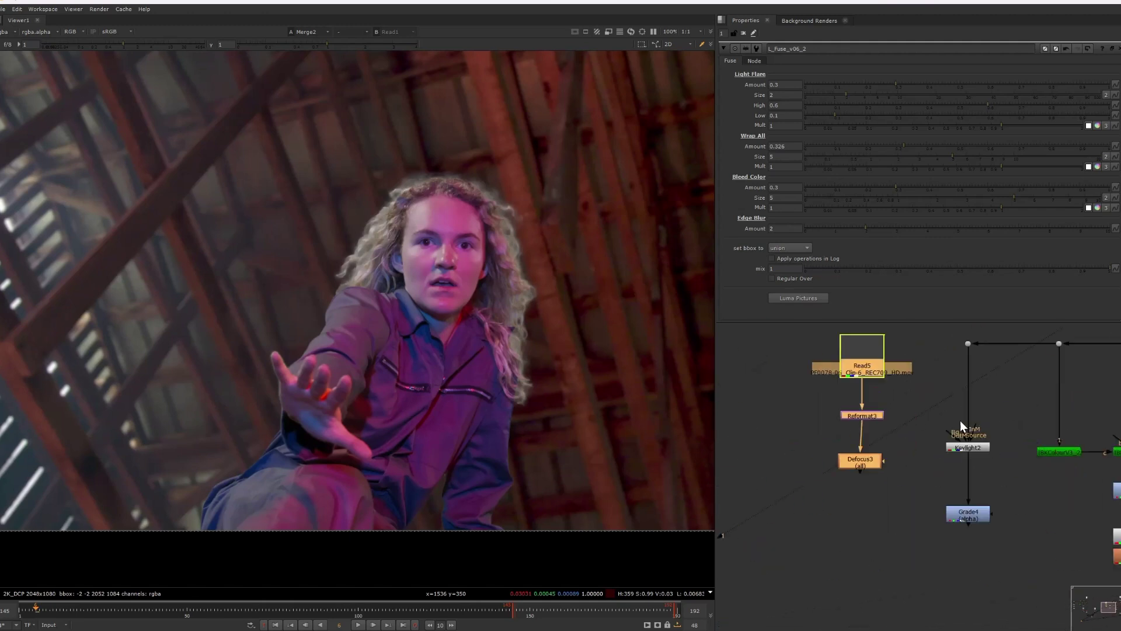
Step: Connect the copied Defocus node to Keylight2's Bg input, show Keylight2 in the viewer and set its View to Composite
{"action": "left_click_drag", "start_coordinate": [928, 419], "coordinate": [859, 464]}
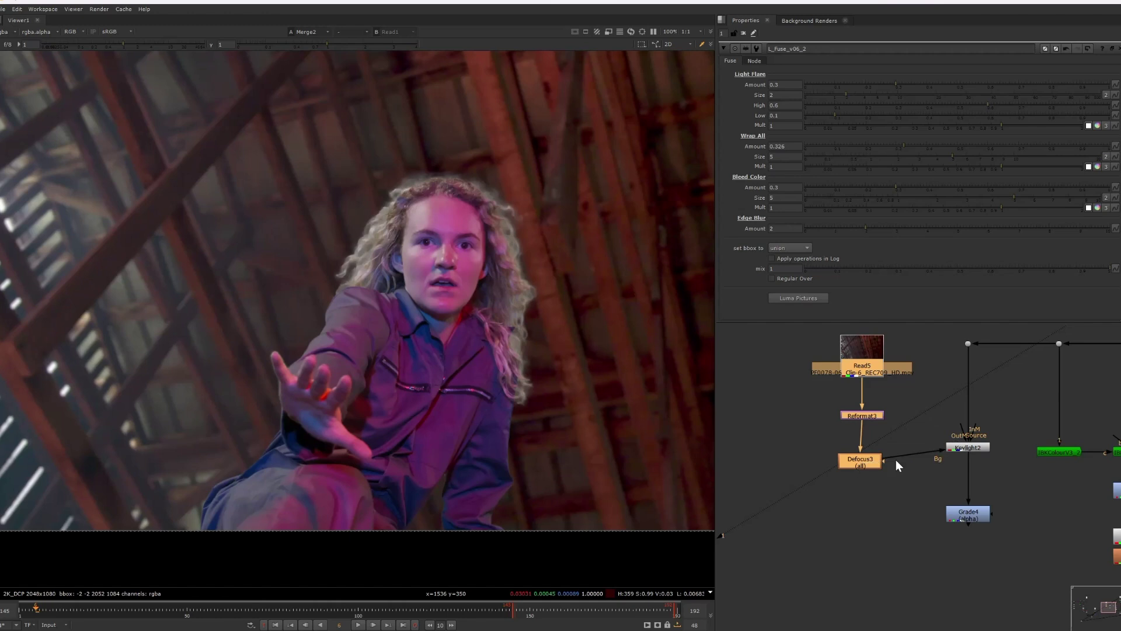
{"action": "double_click", "coordinate": [973, 448]}
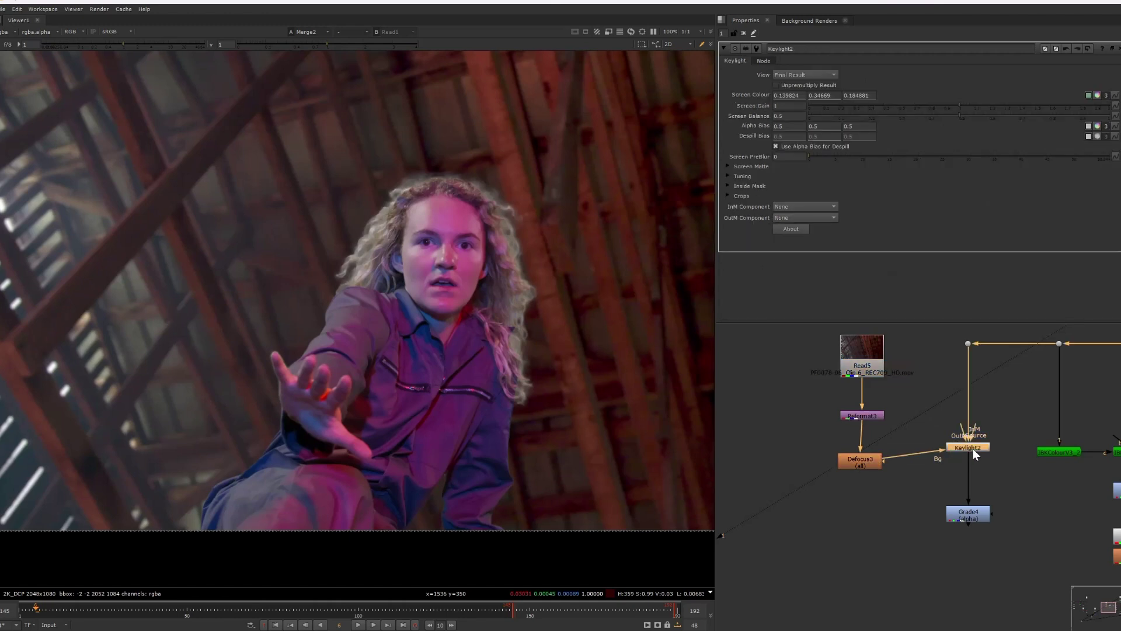
{"action": "key", "text": "1"}
{"action": "left_click", "coordinate": [787, 75]}
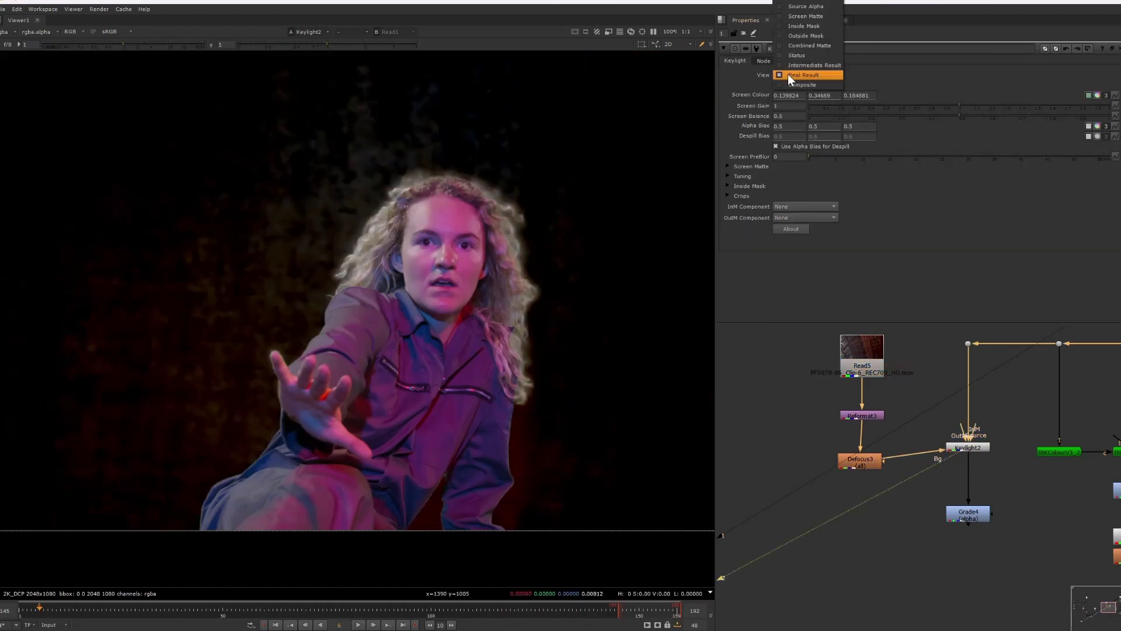
{"action": "left_click", "coordinate": [791, 83]}
{"action": "scroll", "coordinate": [505, 232], "scroll_direction": "down", "scroll_amount": 2}
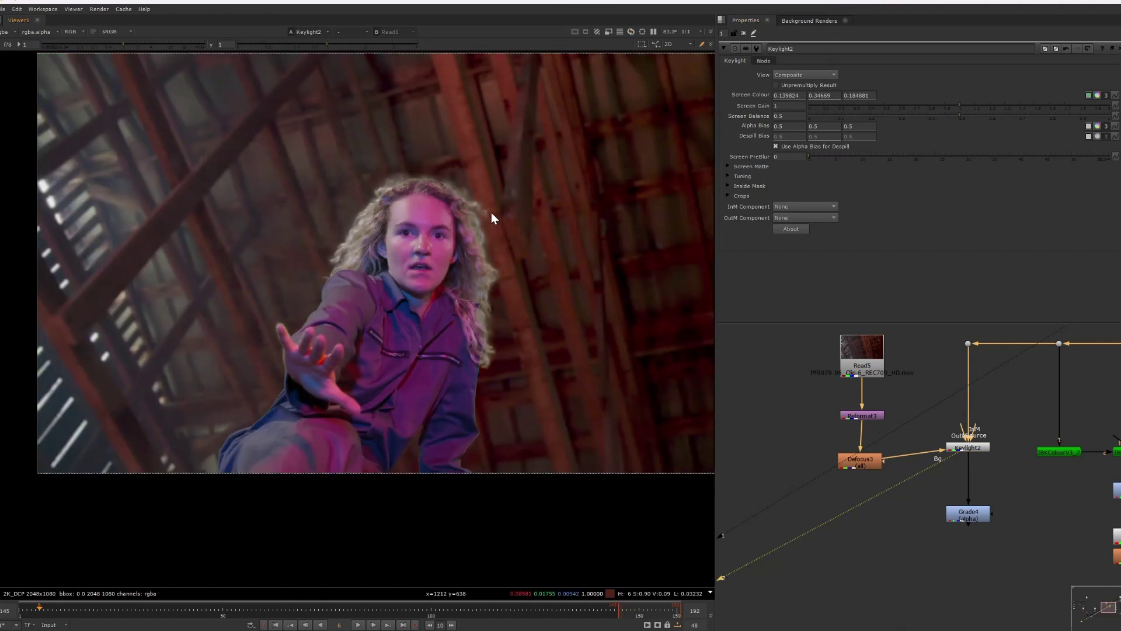
Step: Assign the denoised plate and the Keylight2 composite to separate viewer inputs for comparison
{"action": "middle_click_drag", "start_coordinate": [986, 450], "coordinate": [924, 443]}
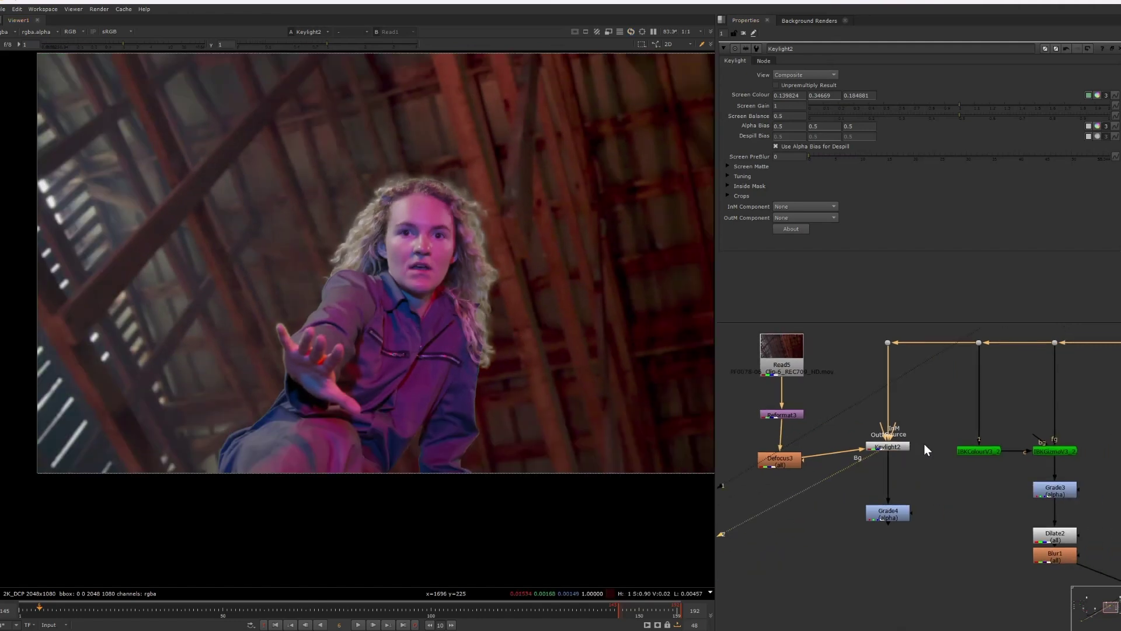
{"action": "left_click_drag", "start_coordinate": [900, 331], "coordinate": [874, 348]}
{"action": "key", "text": "1"}
{"action": "double_click", "coordinate": [888, 447]}
{"action": "key", "text": "2"}
{"action": "scroll", "coordinate": [332, 274], "scroll_direction": "up", "scroll_amount": 2}
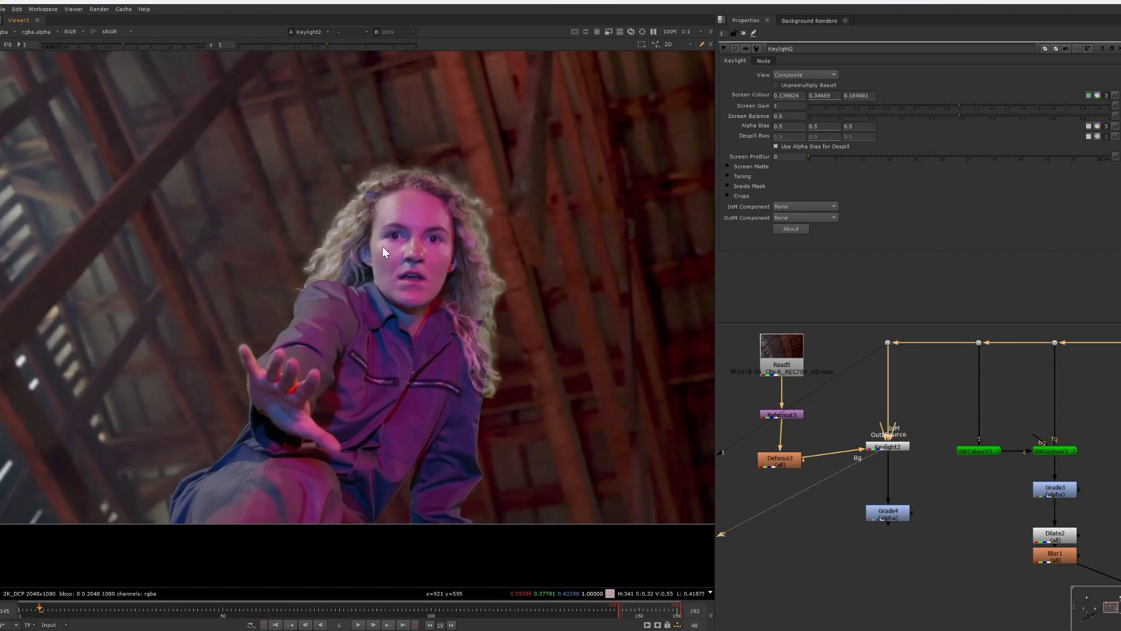
{"action": "left_click", "coordinate": [900, 447]}
Step: Compare the Keylight2 composite with the L_Fuse composite in the viewer
{"action": "middle_click_drag", "start_coordinate": [901, 447], "coordinate": [769, 426]}
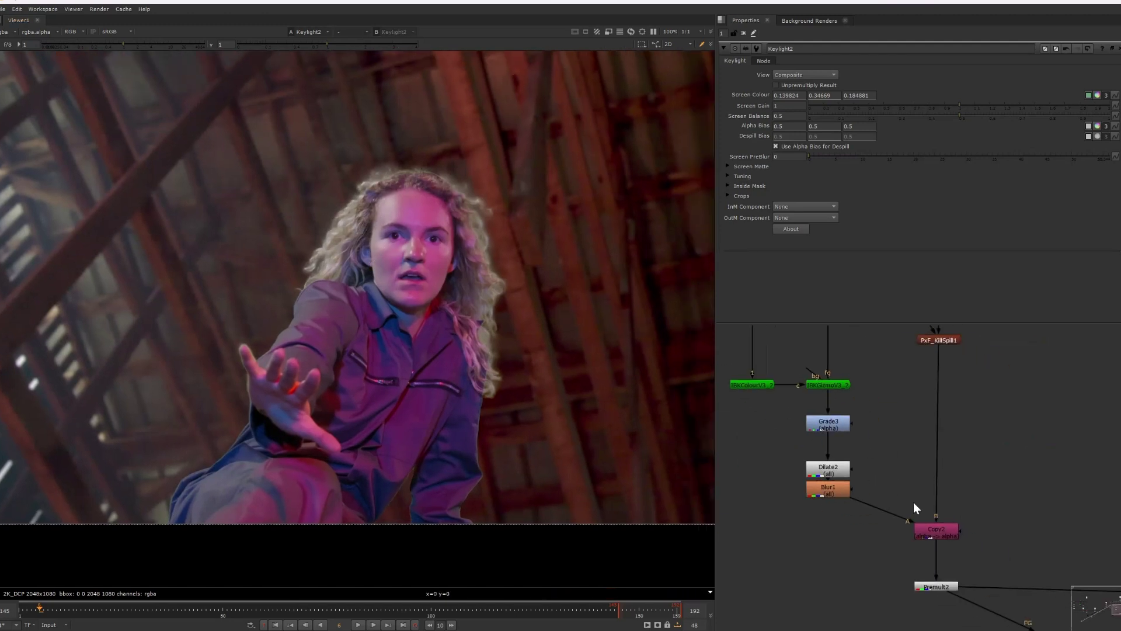
{"action": "middle_click_drag", "start_coordinate": [913, 502], "coordinate": [813, 405]}
{"action": "left_click_drag", "start_coordinate": [909, 495], "coordinate": [905, 499]}
{"action": "key", "text": "2"}
{"action": "key", "text": "1"}
{"action": "key", "text": "2"}
{"action": "key", "text": "1"}
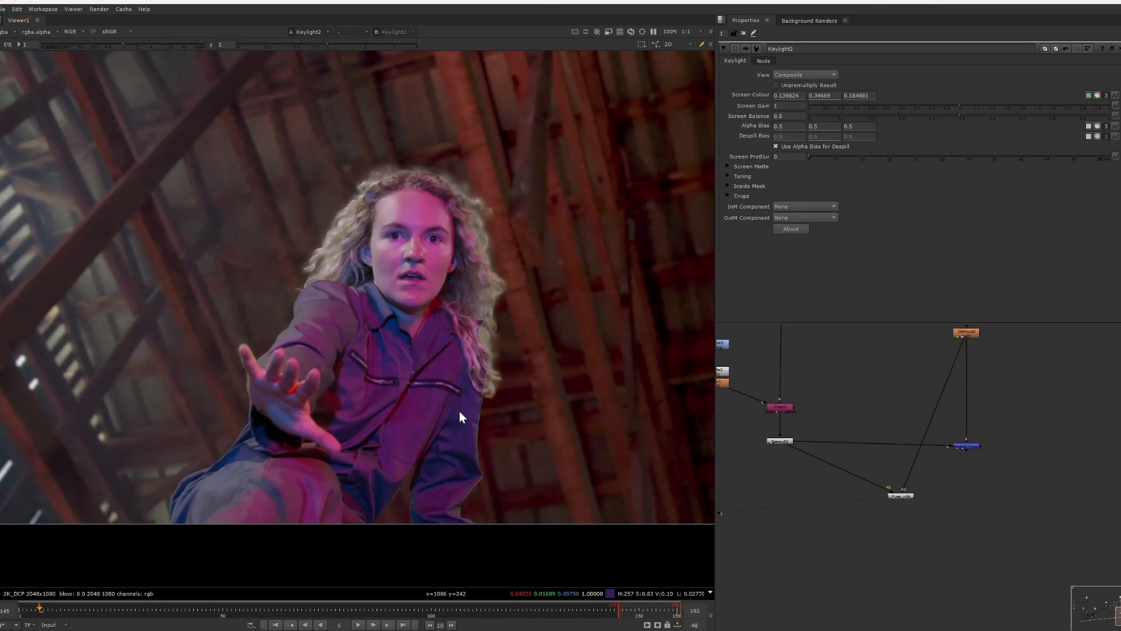
{"action": "key", "text": "1"}
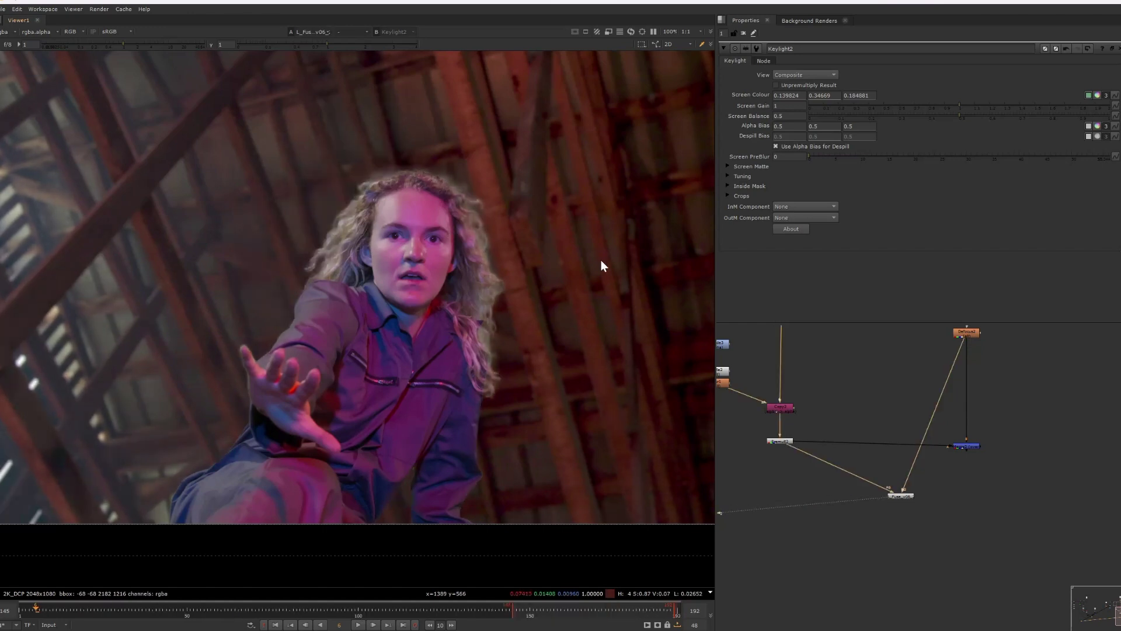
Step: View the denoised plate and return to the L_Fuse composite
{"action": "scroll", "coordinate": [849, 362], "scroll_direction": "down", "scroll_amount": 2}
{"action": "middle_click_drag", "start_coordinate": [848, 362], "coordinate": [885, 388]}
{"action": "key", "text": "f"}
{"action": "left_click", "coordinate": [846, 374]}
{"action": "key", "text": "1"}
{"action": "left_click", "coordinate": [917, 517]}
{"action": "key", "text": "1"}
{"action": "left_click", "coordinate": [883, 541]}
Step: Examine the woman's edges in the L_Fuse composite and frame the whole image
{"action": "middle_click_drag", "start_coordinate": [383, 295], "coordinate": [502, 258]}
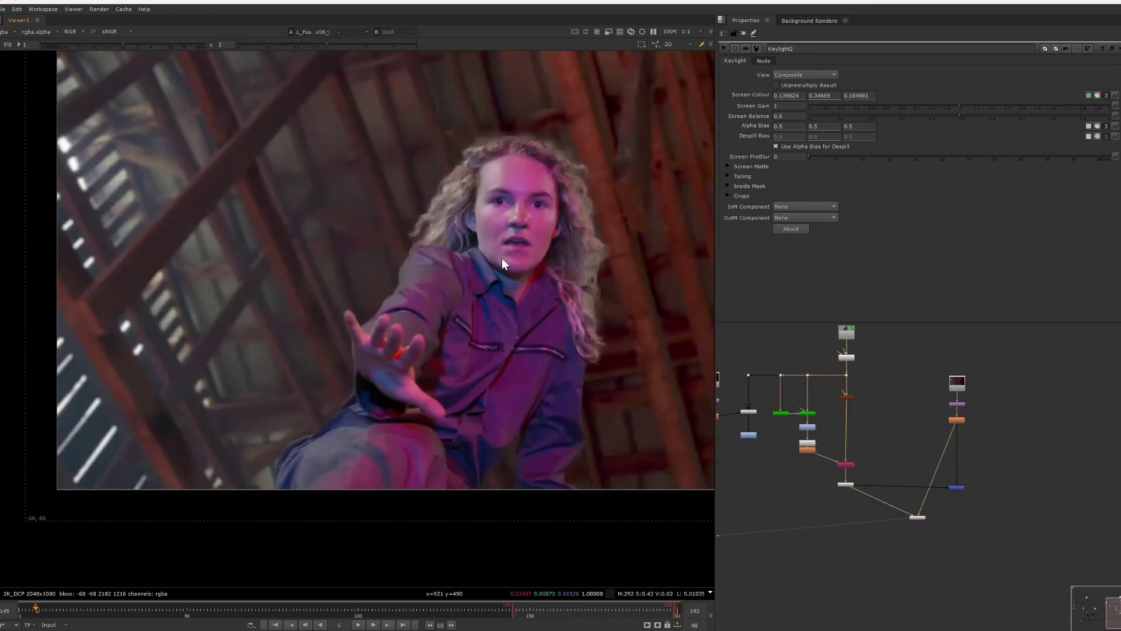
{"action": "scroll", "coordinate": [502, 257], "scroll_direction": "up", "scroll_amount": 1}
{"action": "scroll", "coordinate": [466, 258], "scroll_direction": "up", "scroll_amount": 1}
{"action": "scroll", "coordinate": [406, 221], "scroll_direction": "up", "scroll_amount": 1}
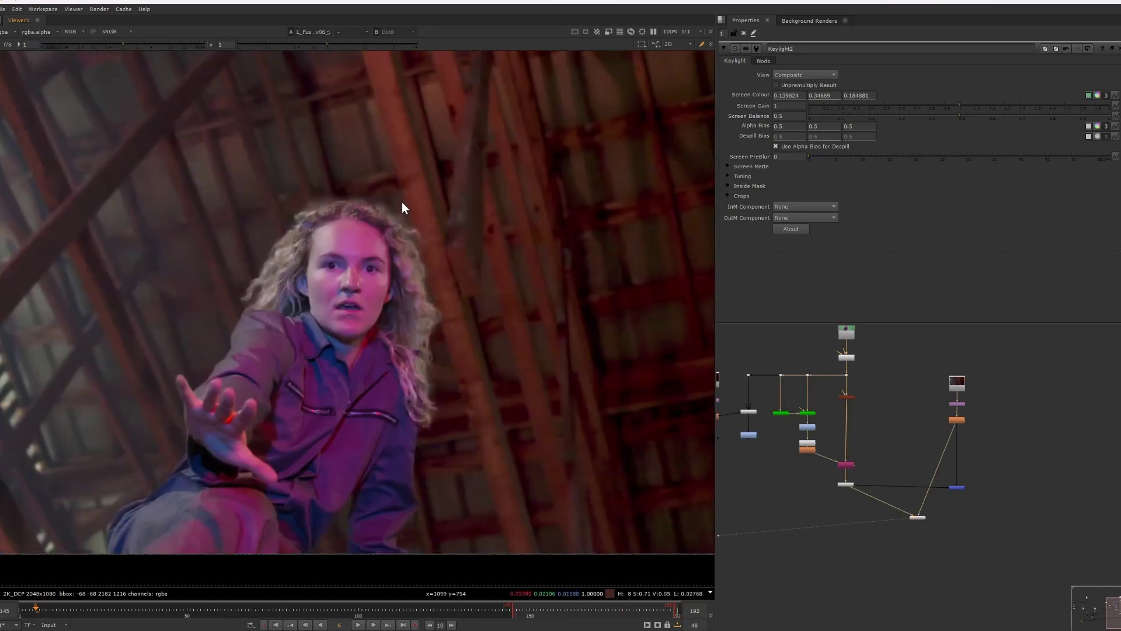
{"action": "key", "text": "f"}
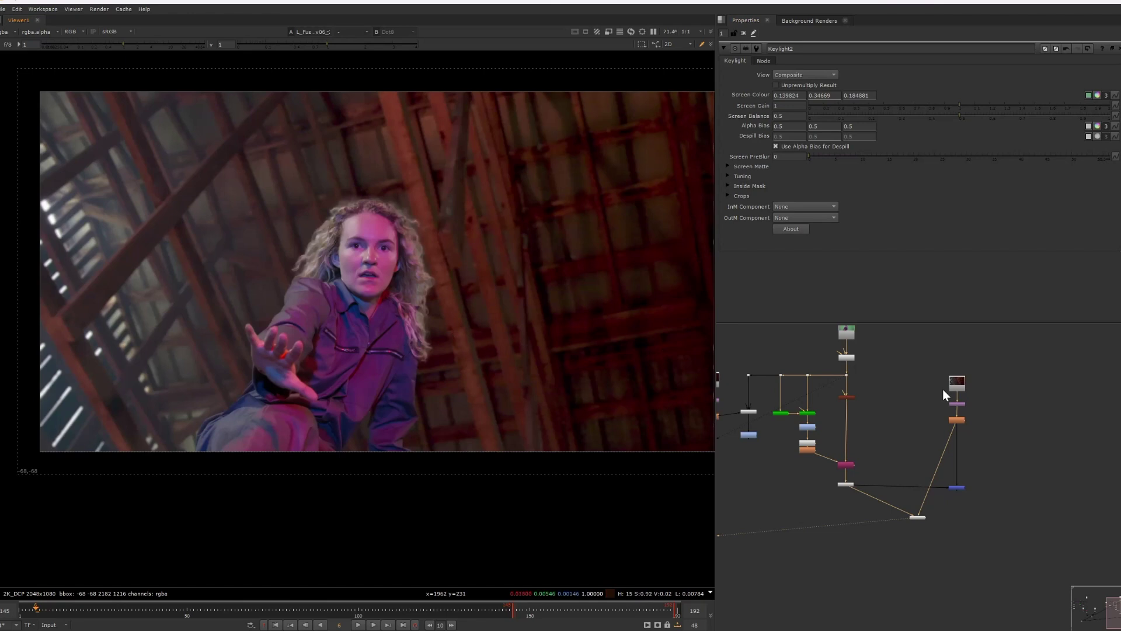
Step: Assign Read1 and L_Fuse to separate viewer inputs and compare the hair and face up close
{"action": "middle_click_drag", "start_coordinate": [848, 335], "coordinate": [858, 378]}
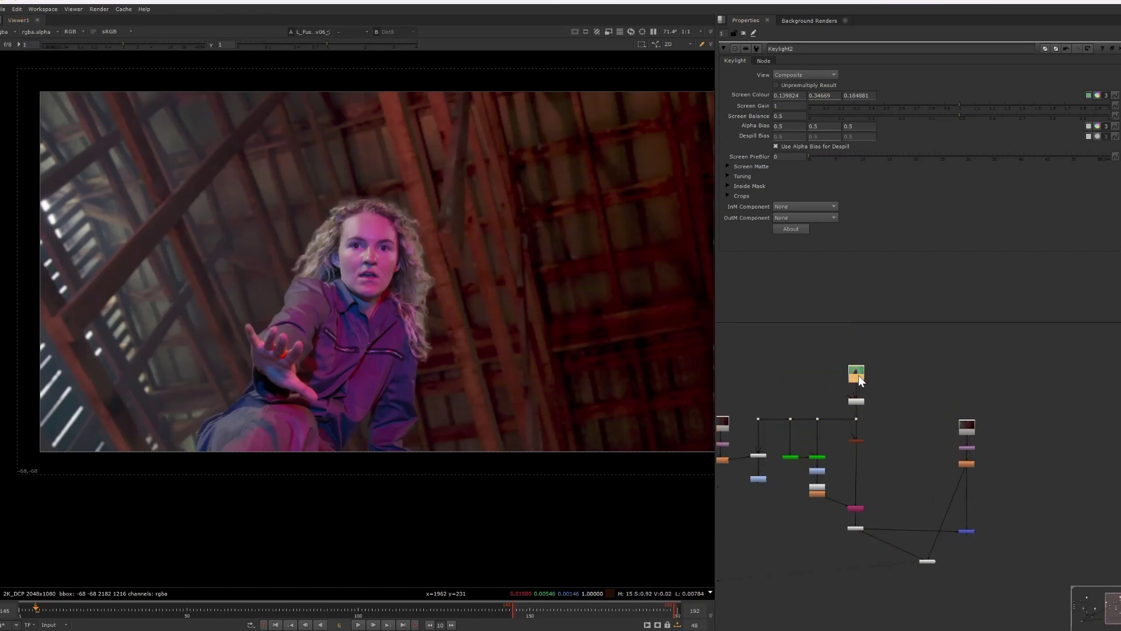
{"action": "key", "text": "1"}
{"action": "middle_click_drag", "start_coordinate": [971, 515], "coordinate": [943, 463]}
{"action": "scroll", "coordinate": [943, 463], "scroll_direction": "up", "scroll_amount": 3}
{"action": "left_click_drag", "start_coordinate": [912, 517], "coordinate": [807, 575]}
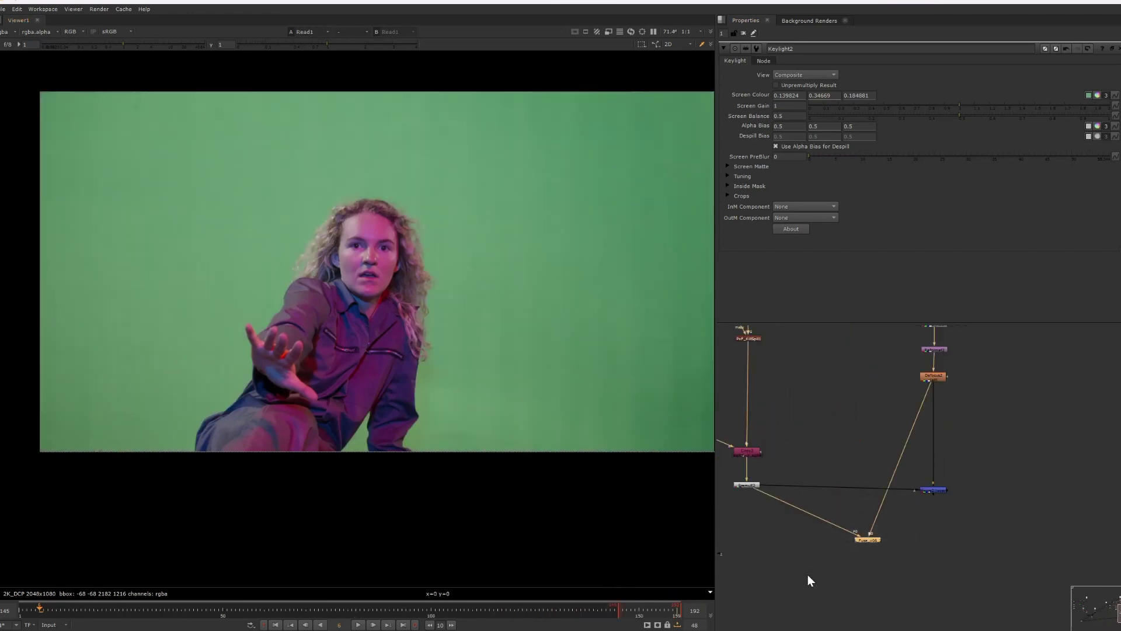
{"action": "key", "text": "2"}
{"action": "middle_click_drag", "start_coordinate": [839, 544], "coordinate": [907, 502]}
{"action": "scroll", "coordinate": [415, 259], "scroll_direction": "up", "scroll_amount": 5}
{"action": "key", "text": "1"}
{"action": "key", "text": "2"}
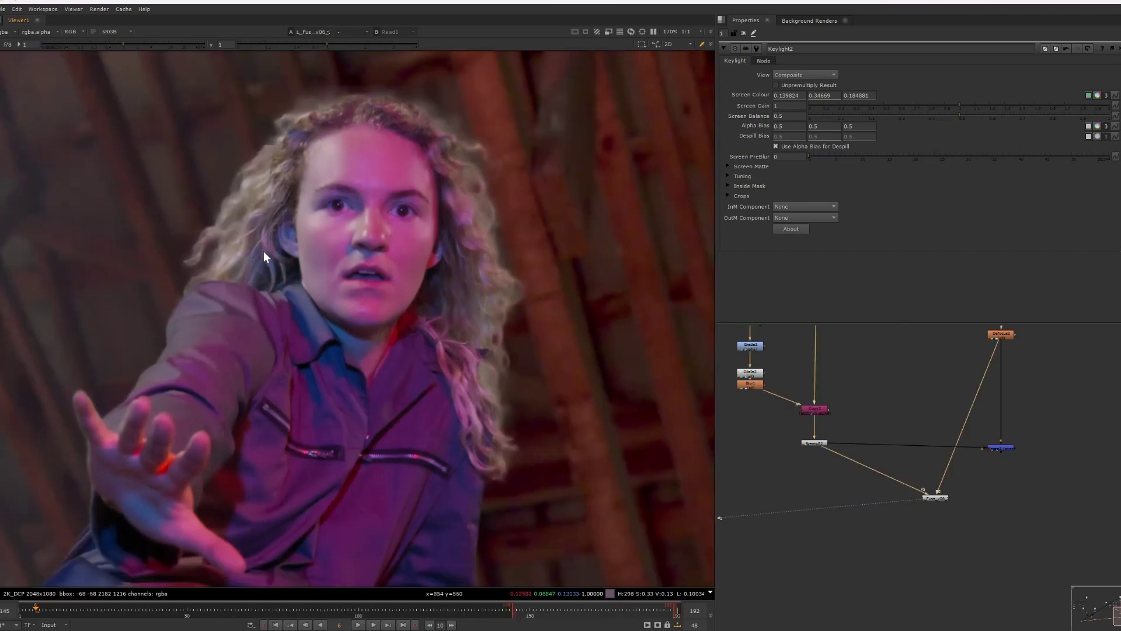
{"action": "scroll", "coordinate": [264, 250], "scroll_direction": "down", "scroll_amount": 4}
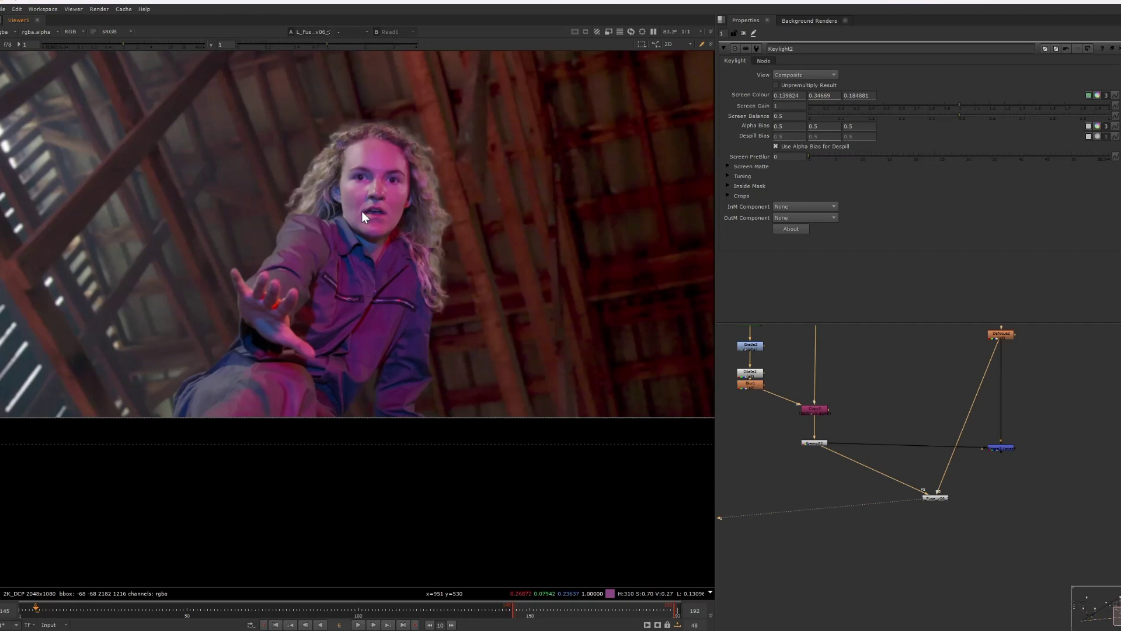
Step: Add a Clamp node between Blur1 and the Copy node in the matte branch
{"action": "middle_click_drag", "start_coordinate": [857, 408], "coordinate": [891, 427]}
{"action": "mouse_move", "coordinate": [878, 472]}
{"action": "middle_mouse_down"}
{"action": "mouse_move", "coordinate": [873, 445]}
{"action": "mouse_move", "coordinate": [865, 458]}
{"action": "middle_mouse_up"}
{"action": "scroll", "coordinate": [853, 432], "scroll_direction": "up", "scroll_amount": 1}
{"action": "middle_click_drag", "start_coordinate": [880, 386], "coordinate": [891, 488]}
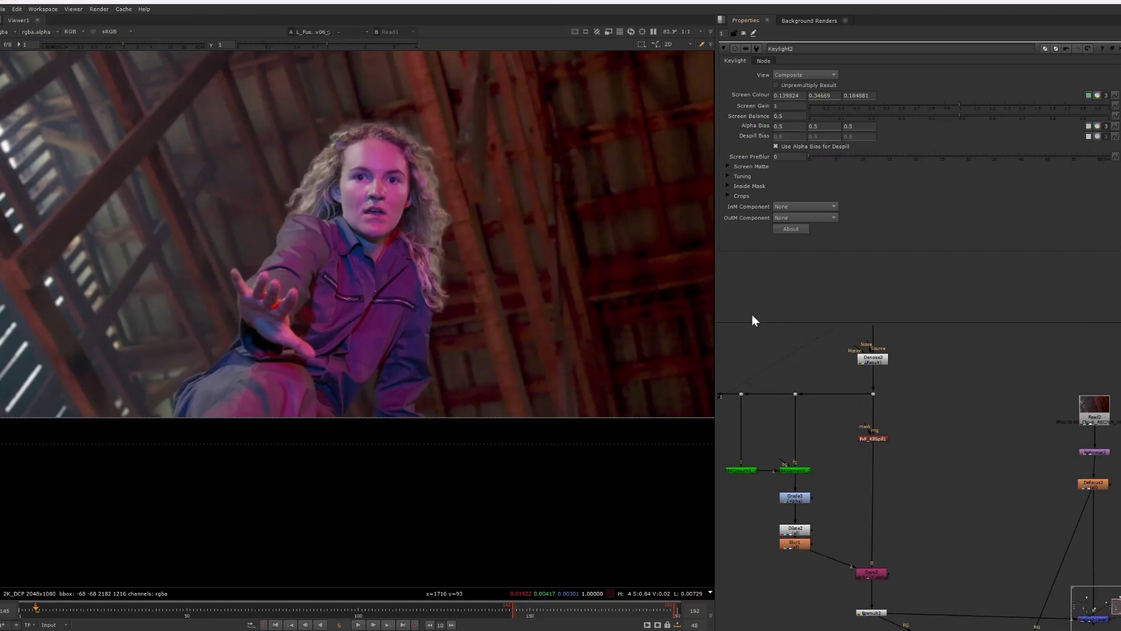
{"action": "middle_click_drag", "start_coordinate": [860, 393], "coordinate": [872, 336]}
{"action": "key", "text": "Tab"}
{"action": "type", "text": "clam"}
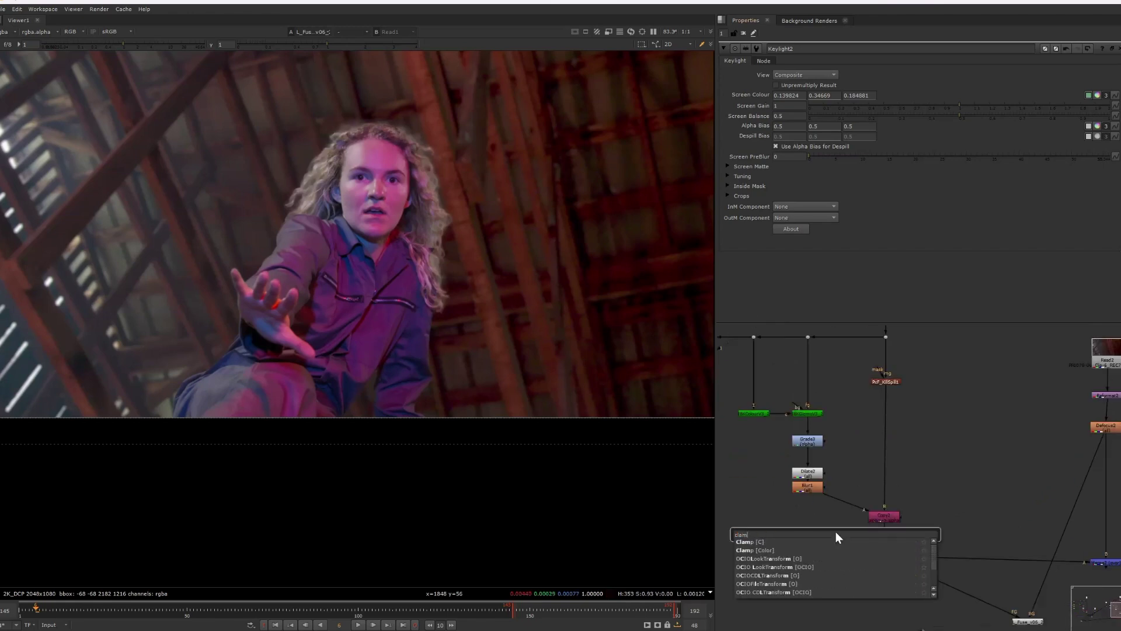
{"action": "left_click", "coordinate": [778, 540]}
{"action": "left_click", "coordinate": [839, 503]}
Step: Show Clamp1 in the viewer, inspect its alpha and color, and open the settings of the alpha Grade above it
{"action": "key", "text": "1"}
{"action": "key", "text": "a"}
{"action": "key", "text": "a"}
{"action": "key", "text": "a"}
{"action": "key", "text": "a"}
{"action": "left_click", "coordinate": [799, 517]}
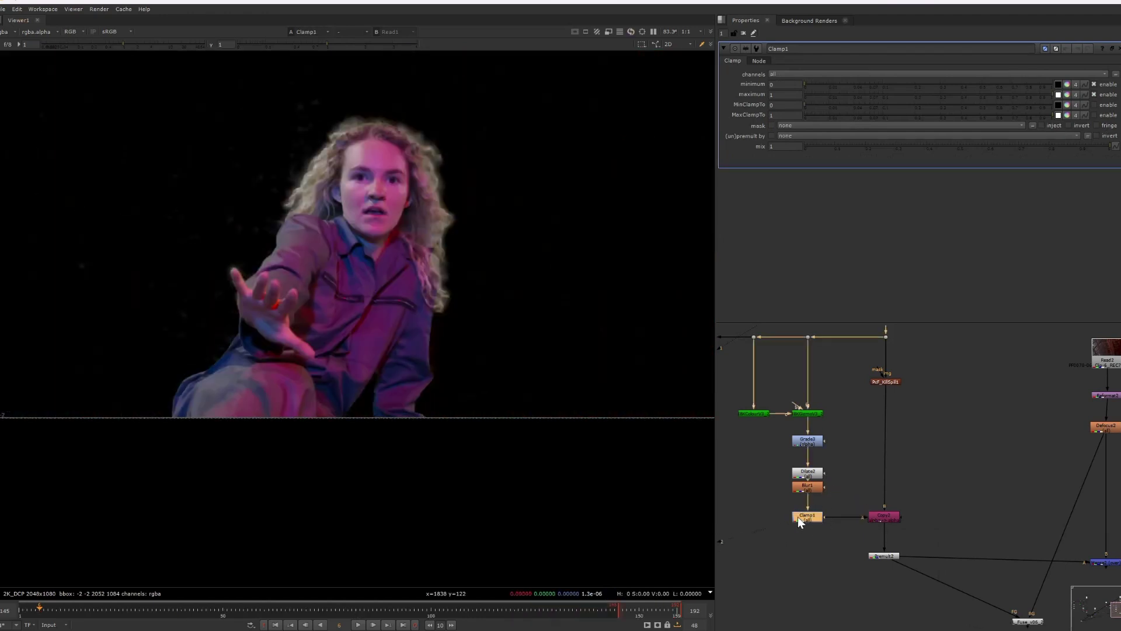
{"action": "left_click", "coordinate": [809, 441]}
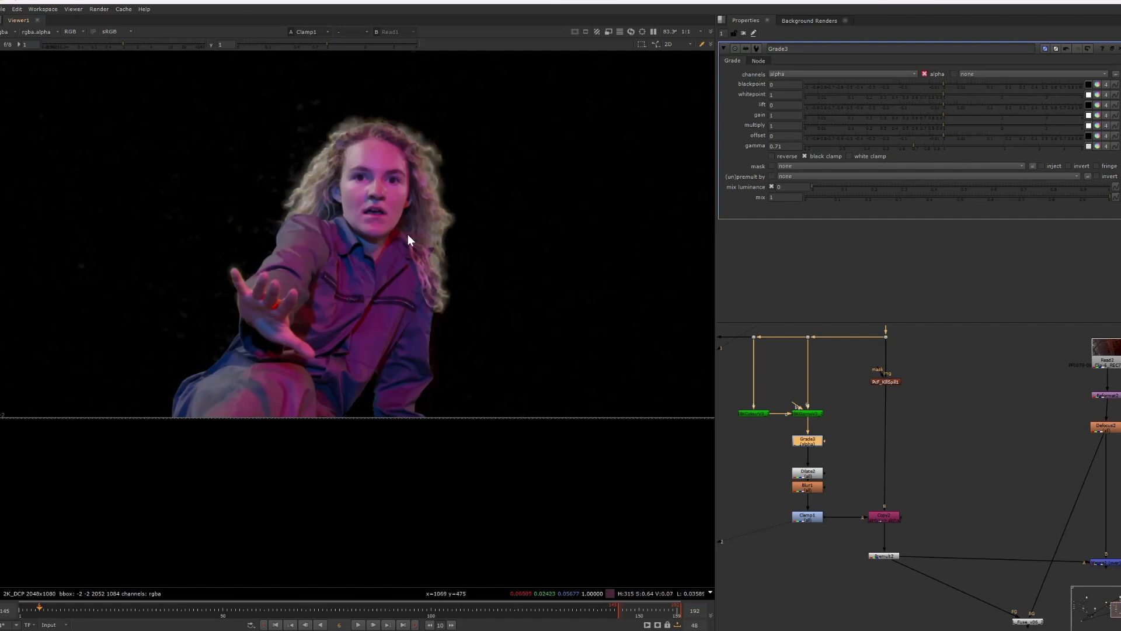
{"action": "left_click", "coordinate": [808, 517]}
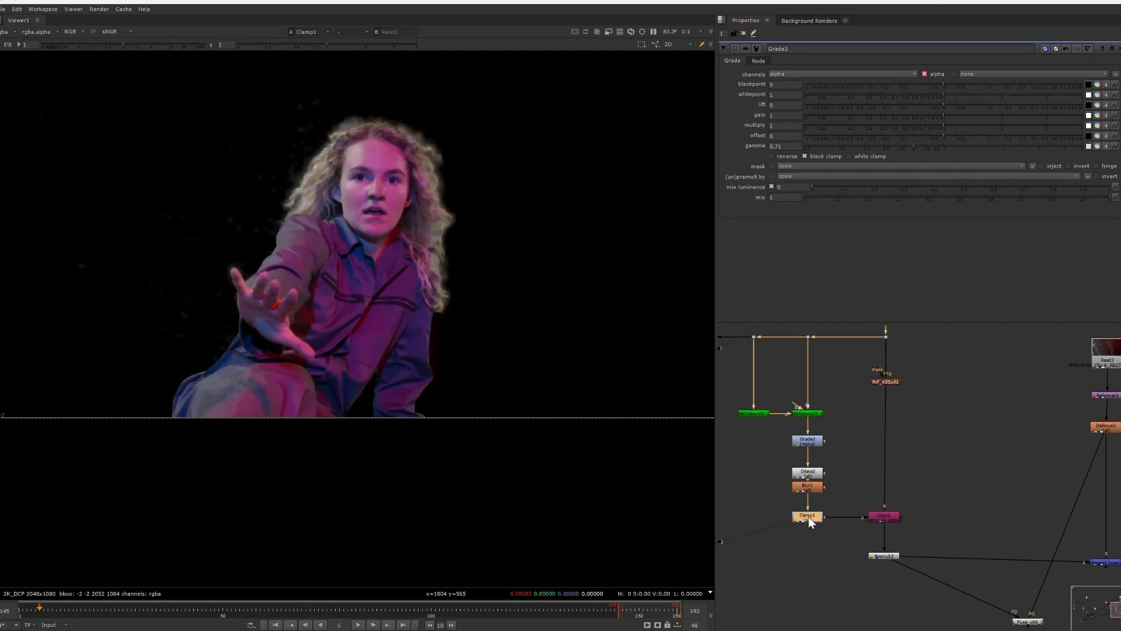
Step: Show the L_Fuse composite with the clamped matte and frame the full image
{"action": "middle_click_drag", "start_coordinate": [904, 492], "coordinate": [805, 478]}
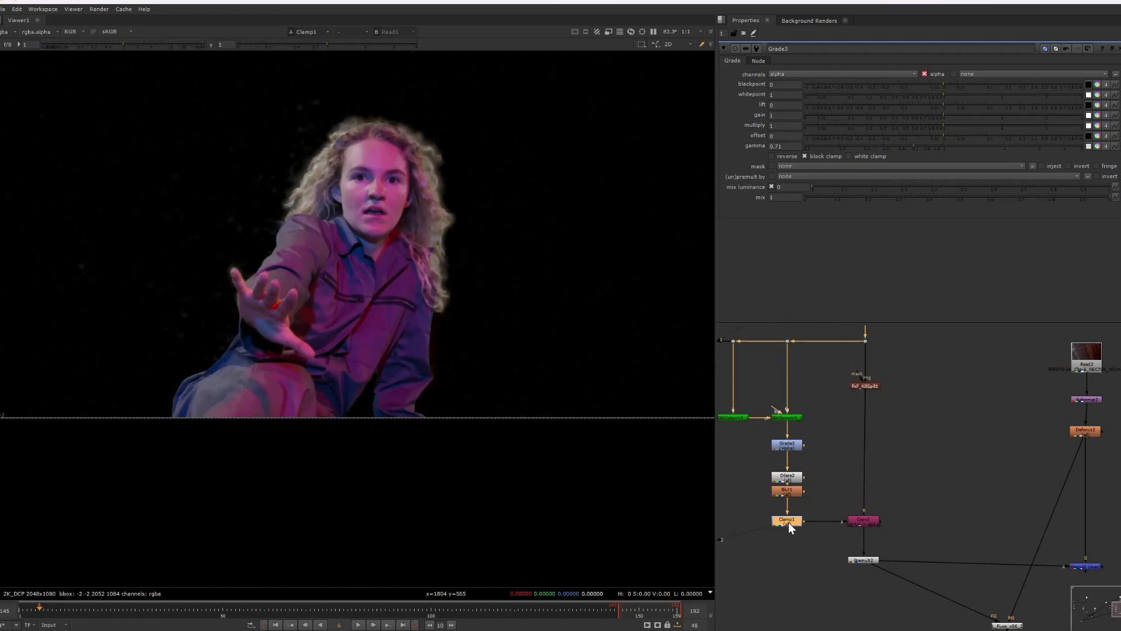
{"action": "middle_click_drag", "start_coordinate": [913, 514], "coordinate": [818, 454]}
{"action": "left_click", "coordinate": [917, 566]}
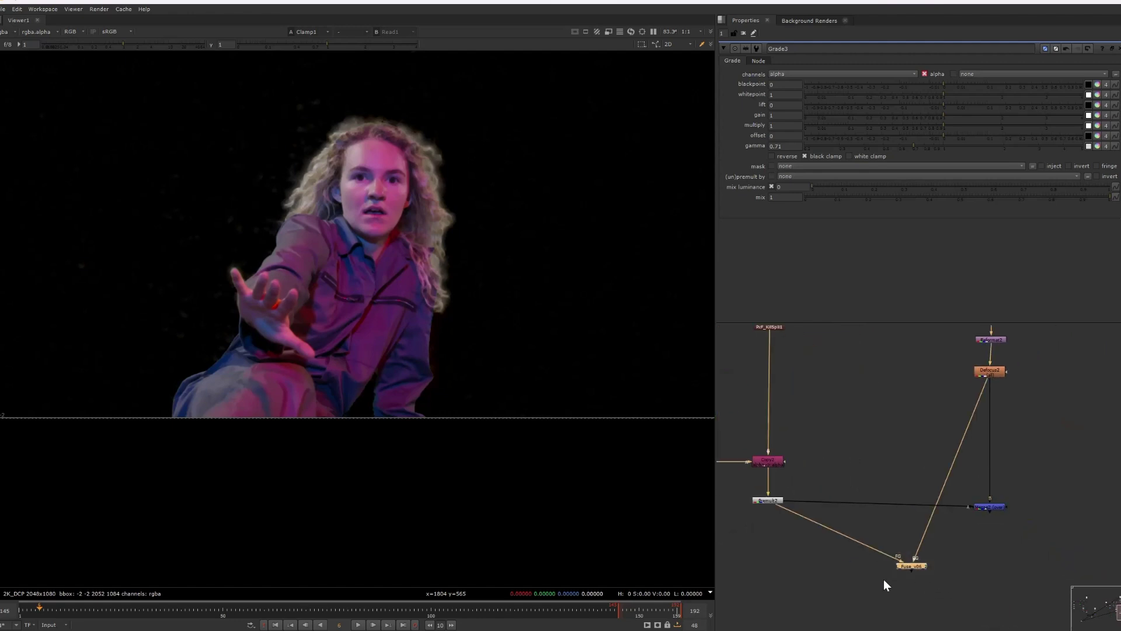
{"action": "key", "text": "1"}
{"action": "left_click", "coordinate": [884, 579]}
{"action": "key", "text": "f"}
{"action": "middle_click_drag", "start_coordinate": [495, 287], "coordinate": [557, 265]}
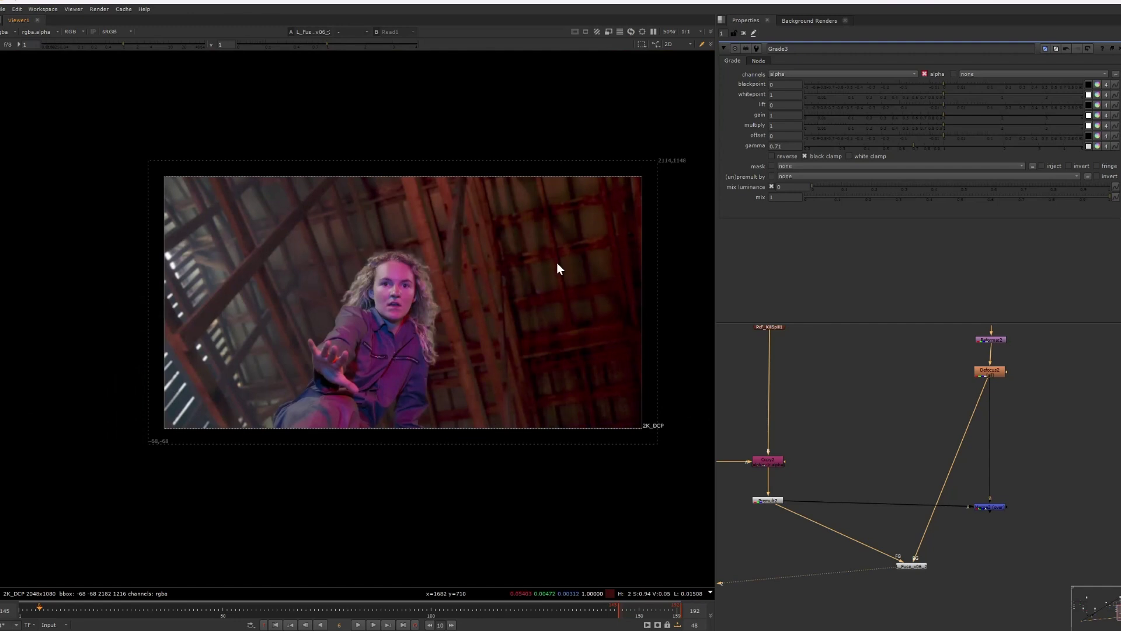